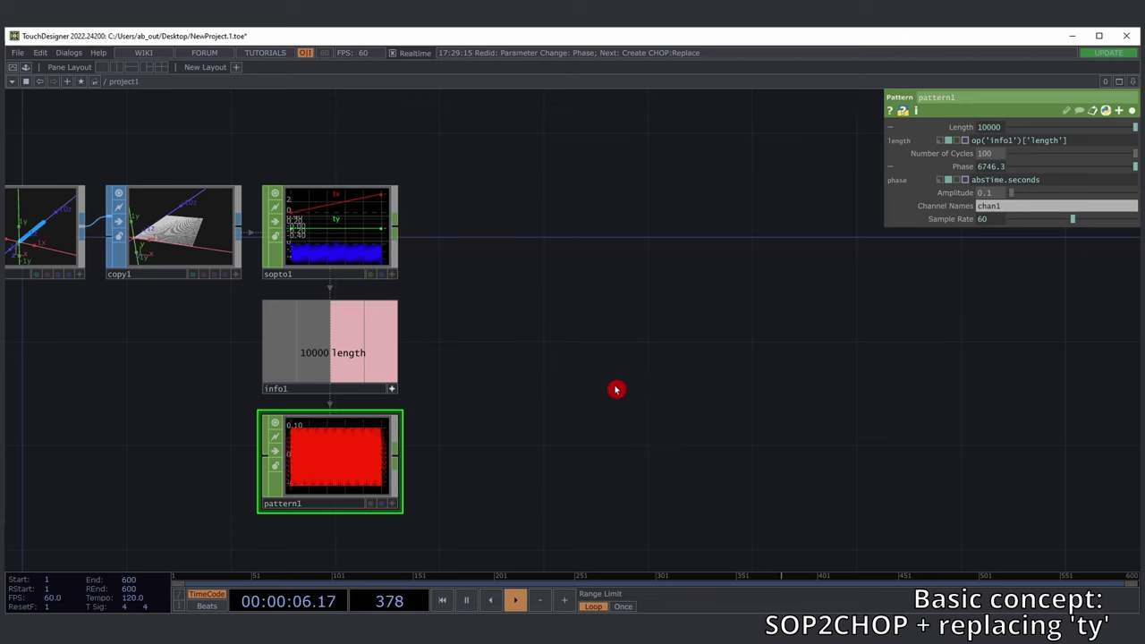
- Examine the sine waveform of the pattern1 node up close
left_click_drag(519, 386, 533, 380)
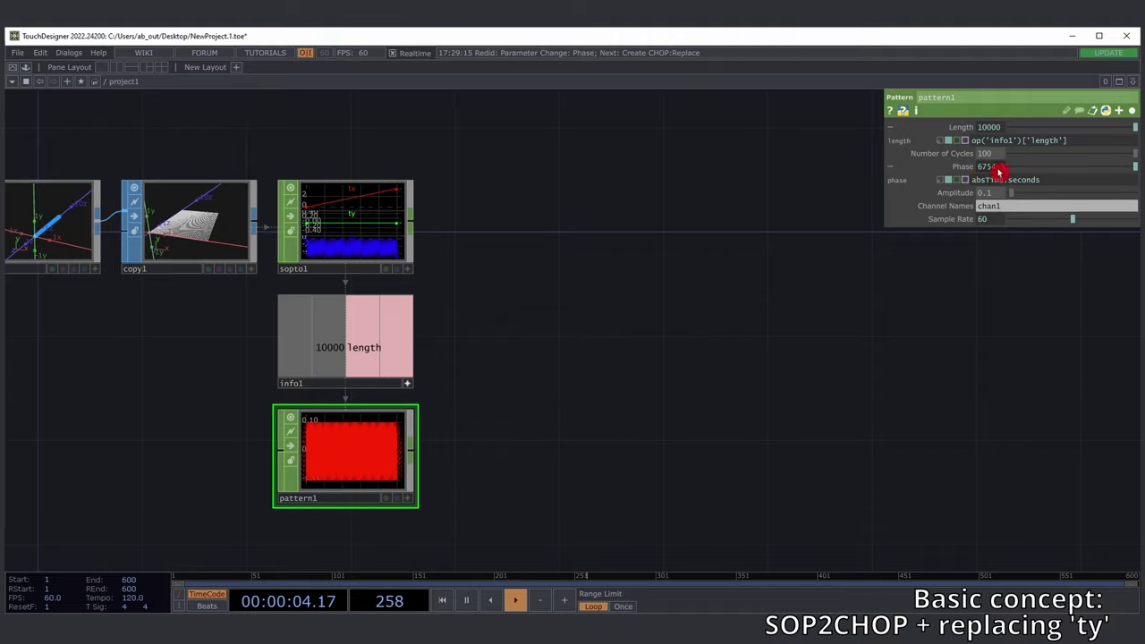
scroll(358, 417, "up", 10)
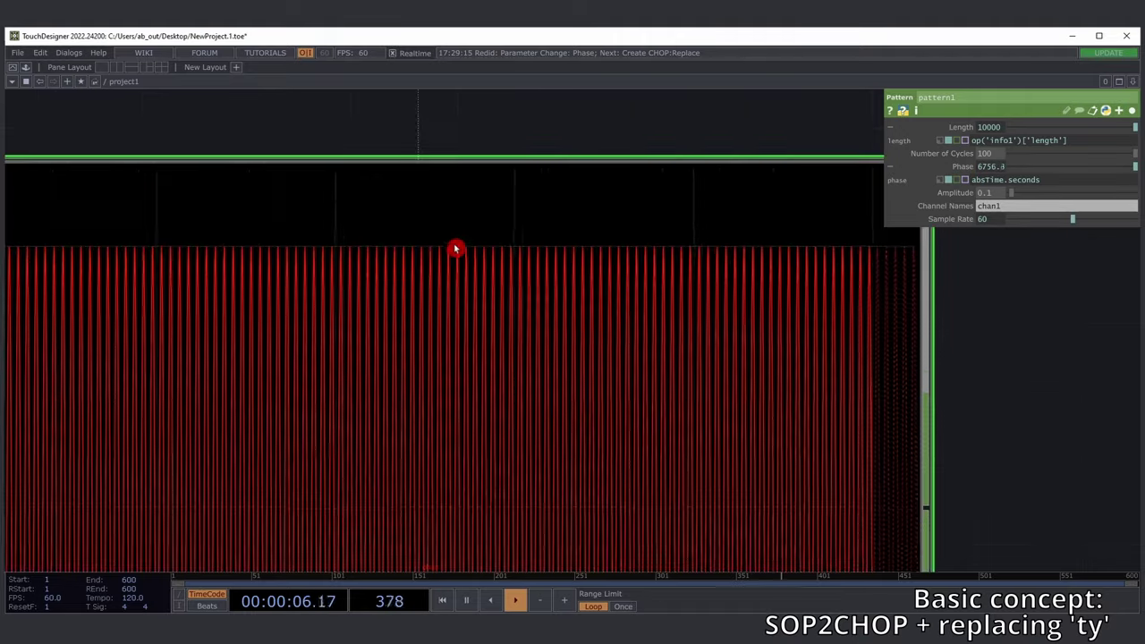
scroll(332, 281, "down", 10)
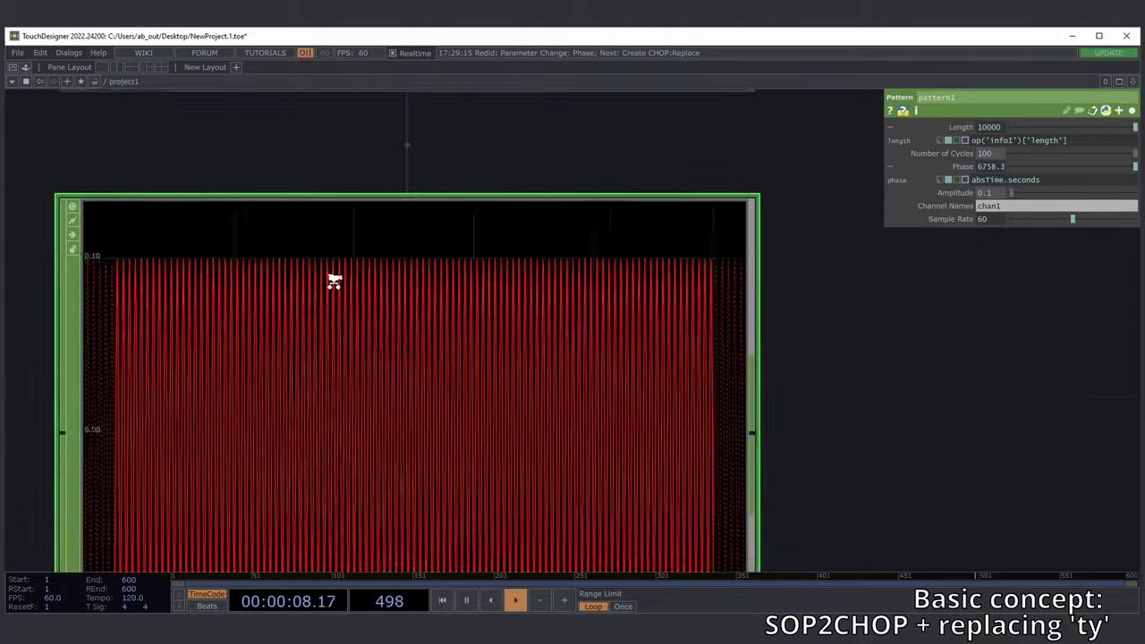
left_click_drag(601, 323, 435, 458)
scroll(435, 457, "down", 3)
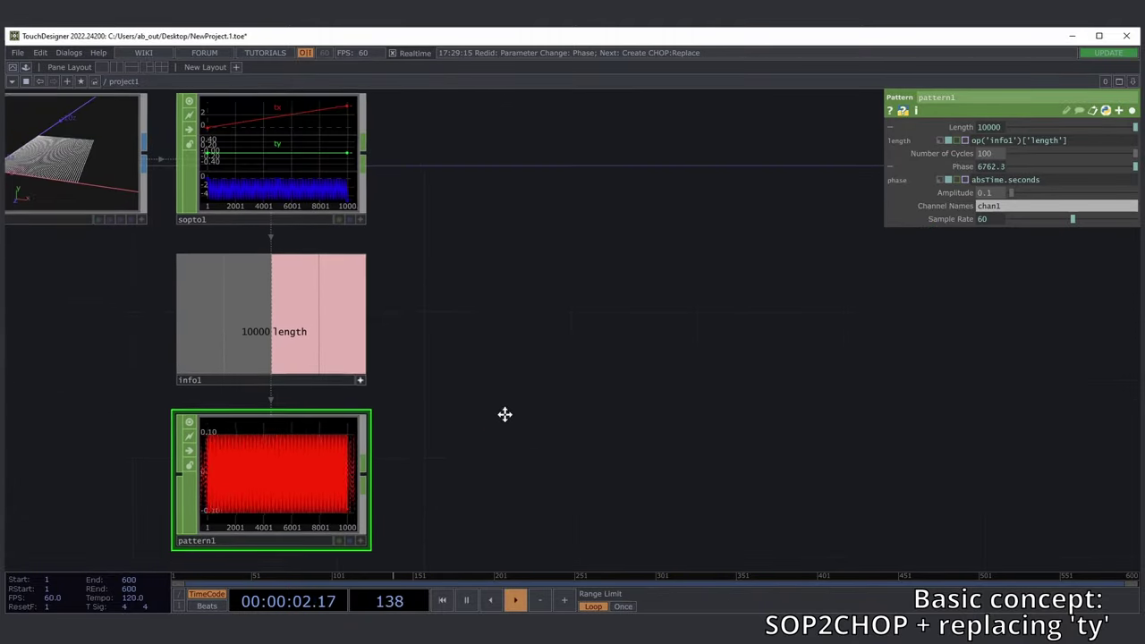
mouse_move(503, 414)
left_mouse_down()
mouse_move(484, 431)
mouse_move(519, 410)
left_mouse_up()
scroll(519, 414, "down", 3)
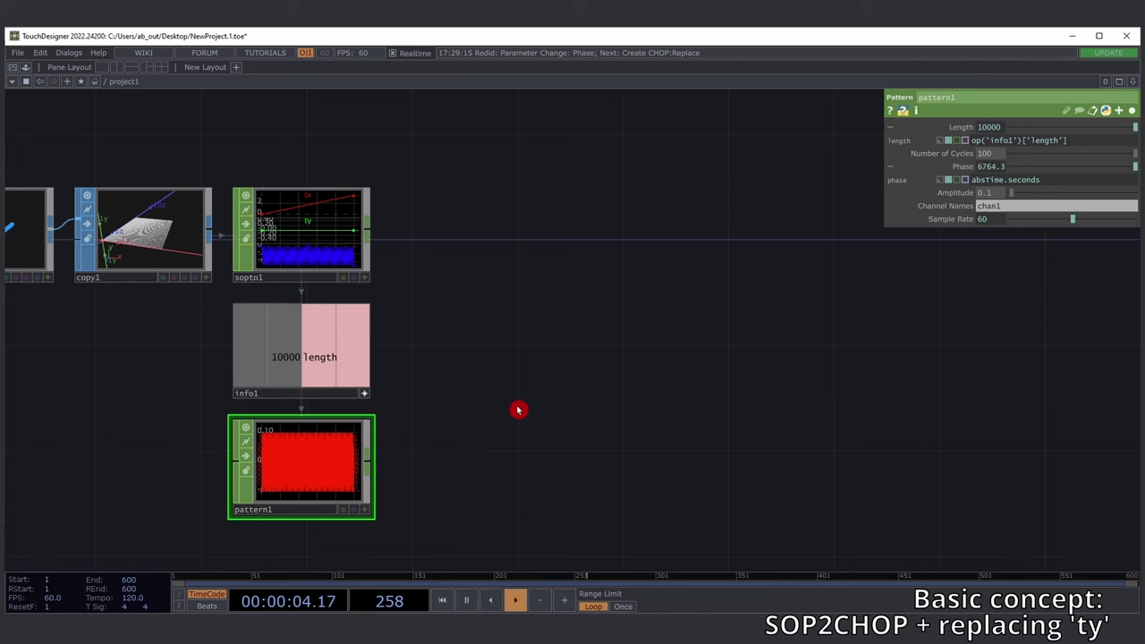
- Redo the creation of the Replace CHOP, with sopto1 as its first input and pattern1 as its second
key("ctrl+y")
left_click_drag(409, 137, 593, 322)
key("ctrl+y")
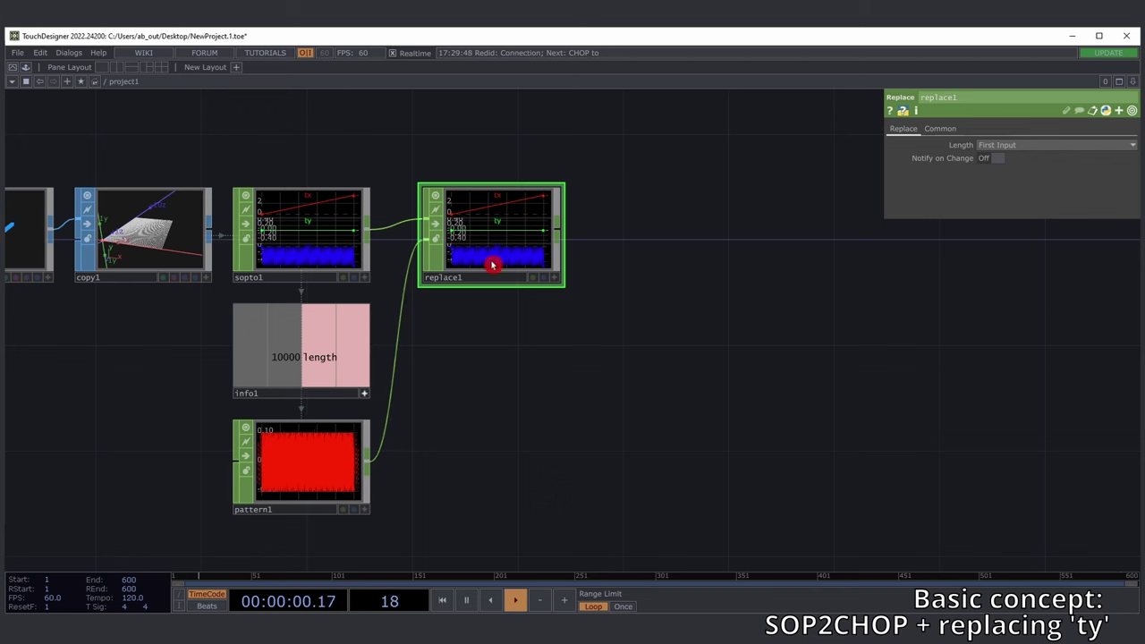
- Set the channel name of pattern1 to ty
left_click(316, 466)
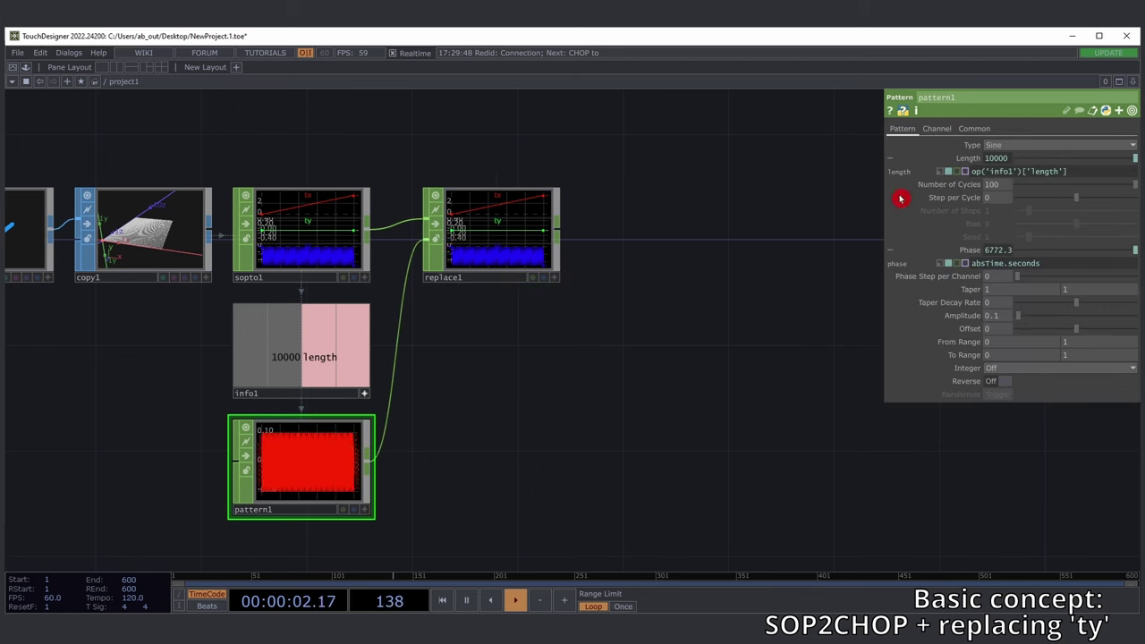
left_click(936, 129)
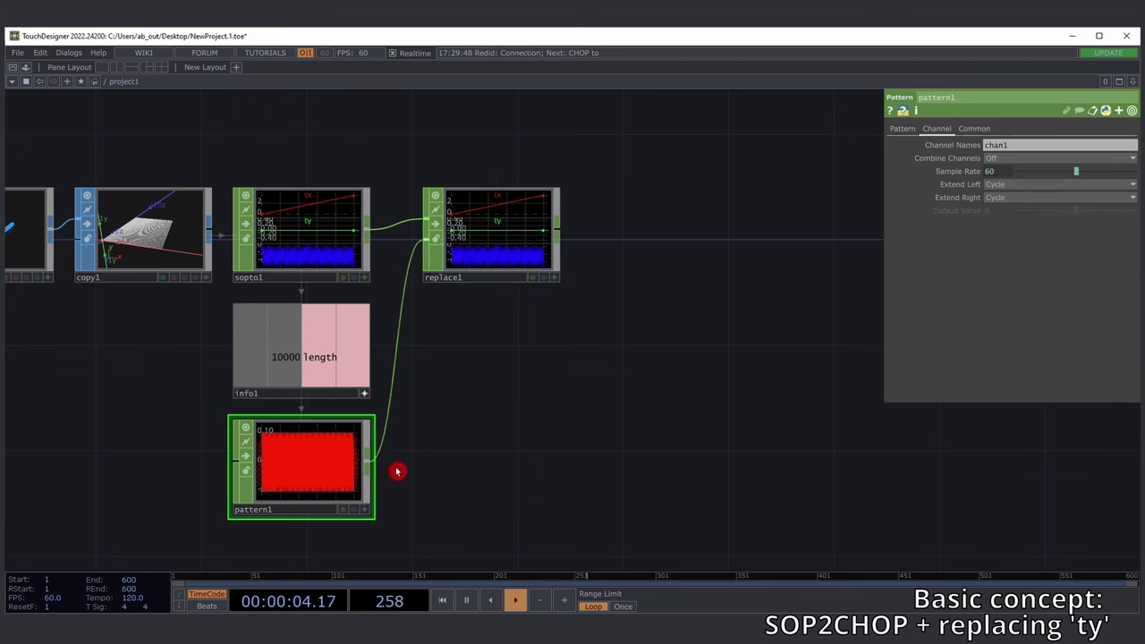
left_click(1002, 145)
type("ty")
key("Return")
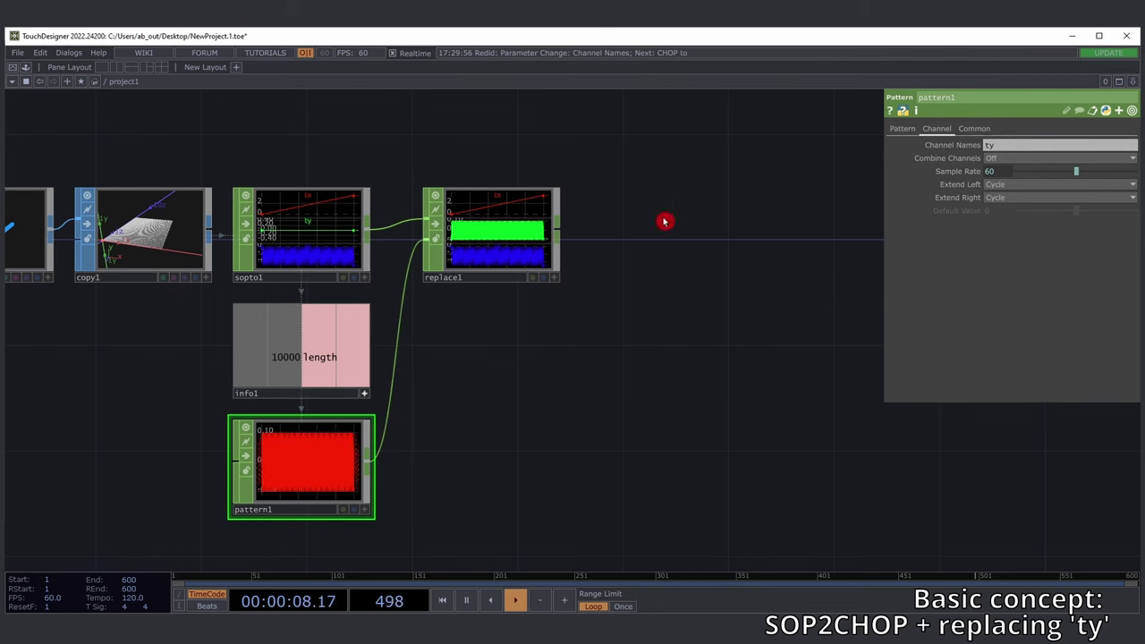
- Compare the ty channel of replace1 with the channels of sopto1 and pattern1
left_click_drag(427, 149, 627, 318)
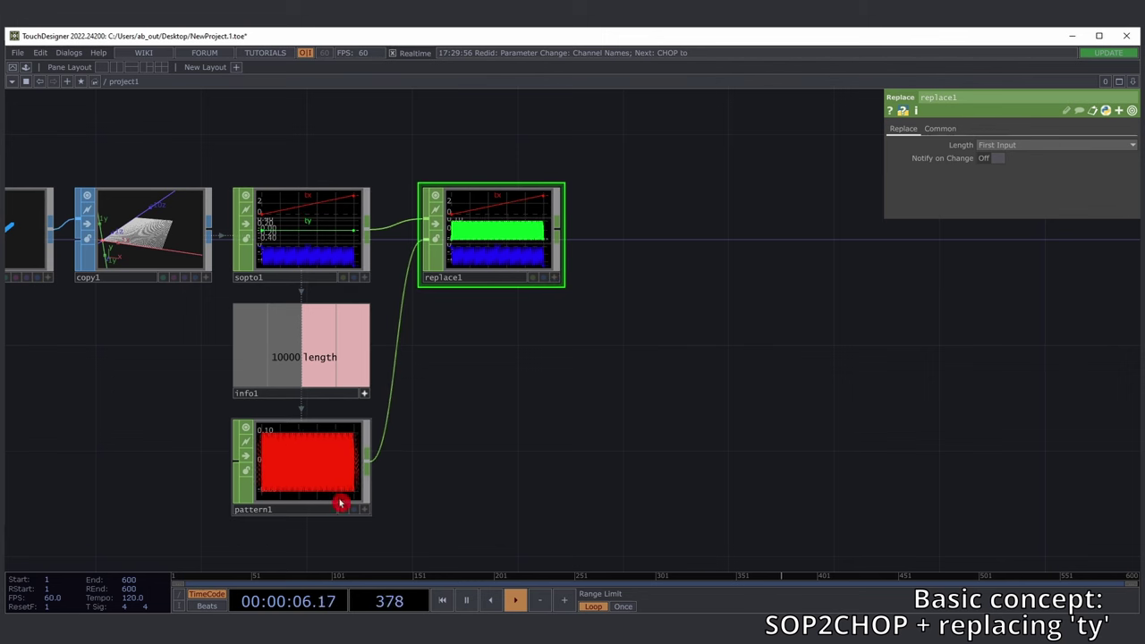
left_click(286, 470)
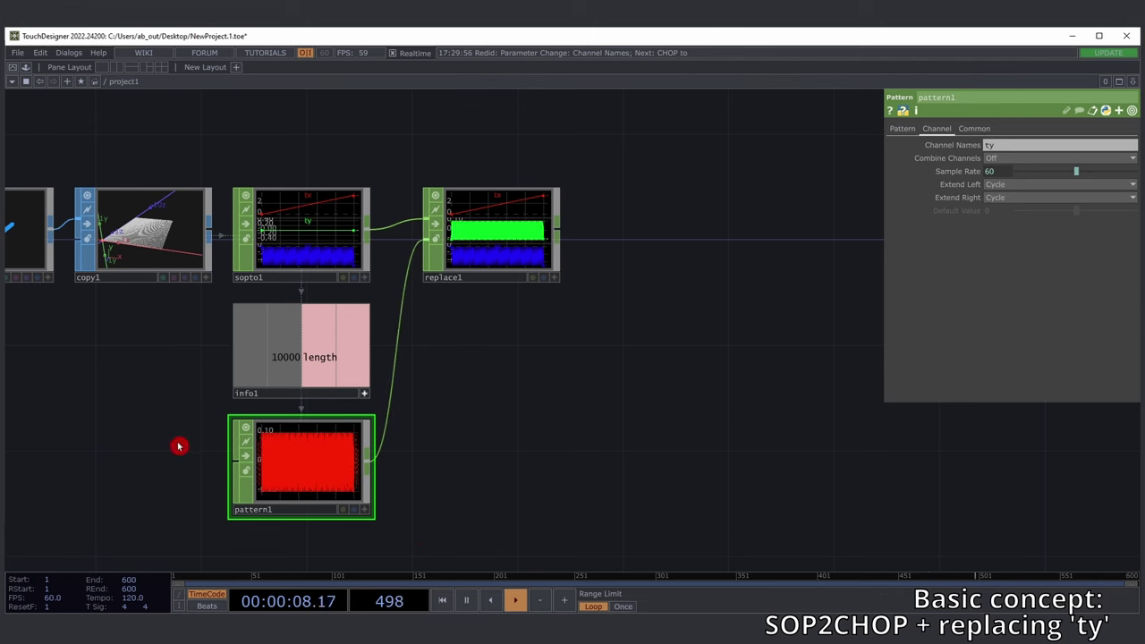
left_click_drag(491, 399, 362, 393)
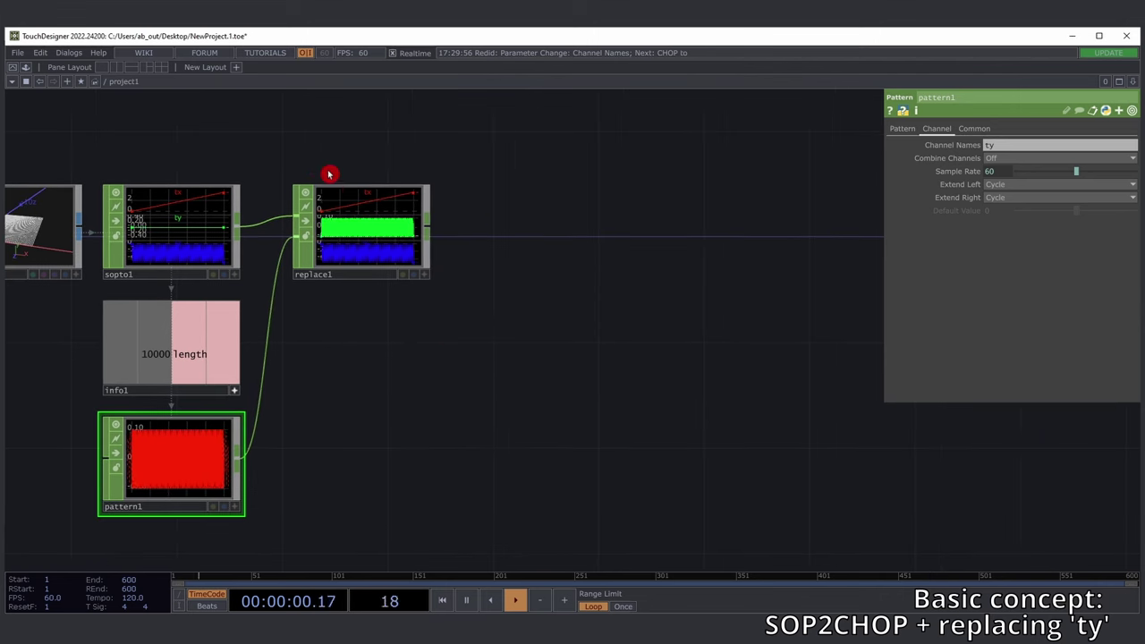
mouse_move(281, 148)
right_mouse_down()
mouse_move(476, 309)
mouse_move(281, 143)
mouse_move(511, 314)
mouse_move(486, 288)
right_mouse_up()
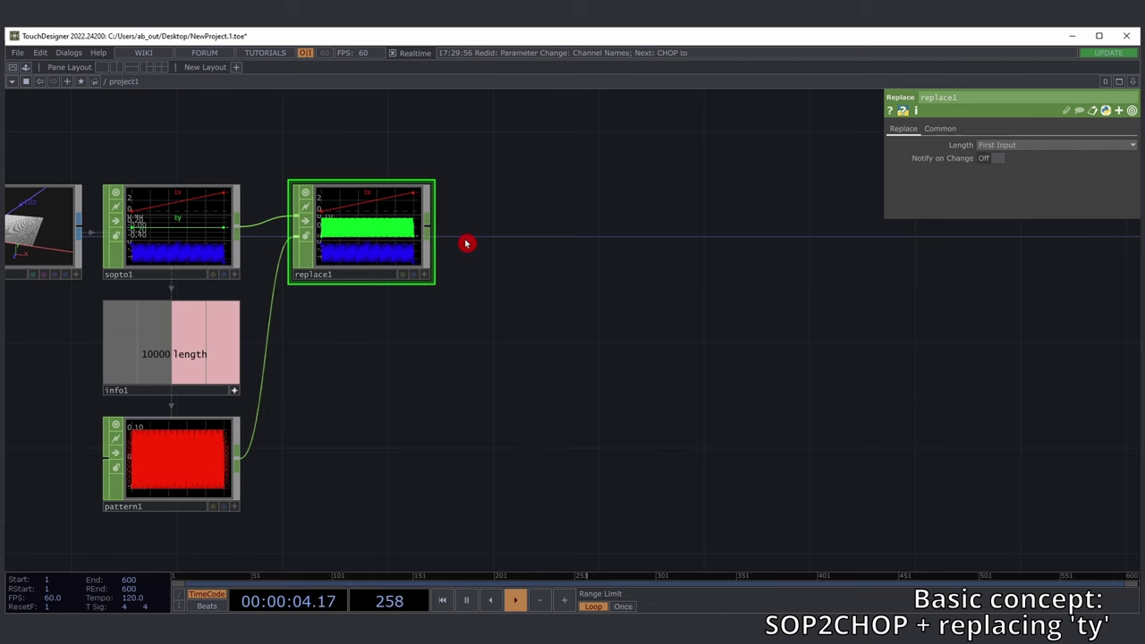
scroll(332, 223, "up", 3)
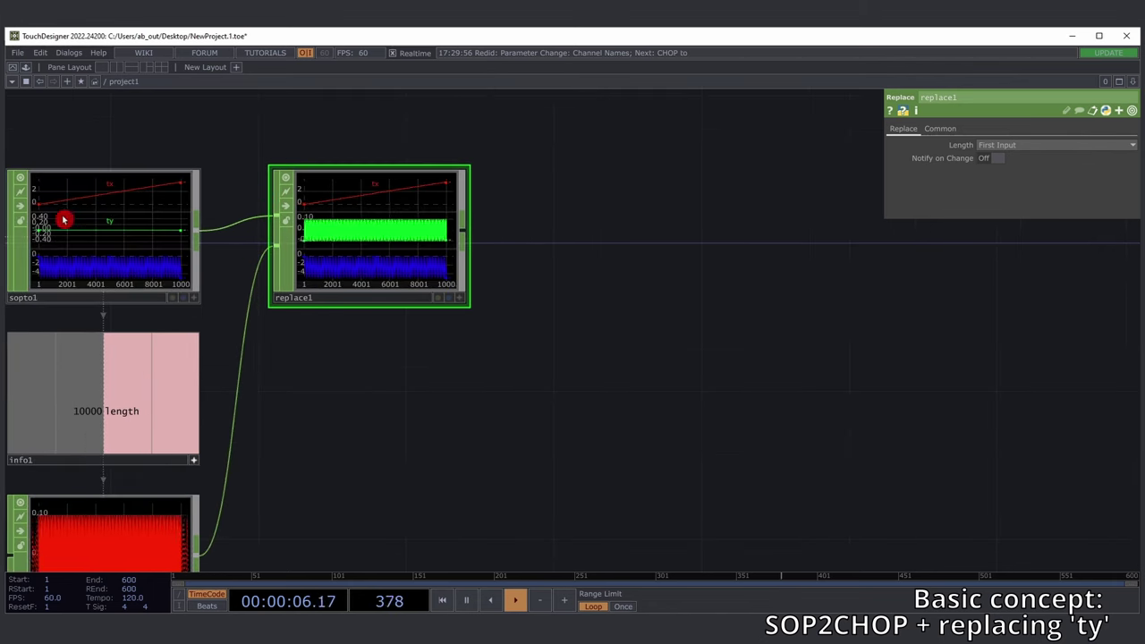
left_click_drag(562, 292, 537, 296)
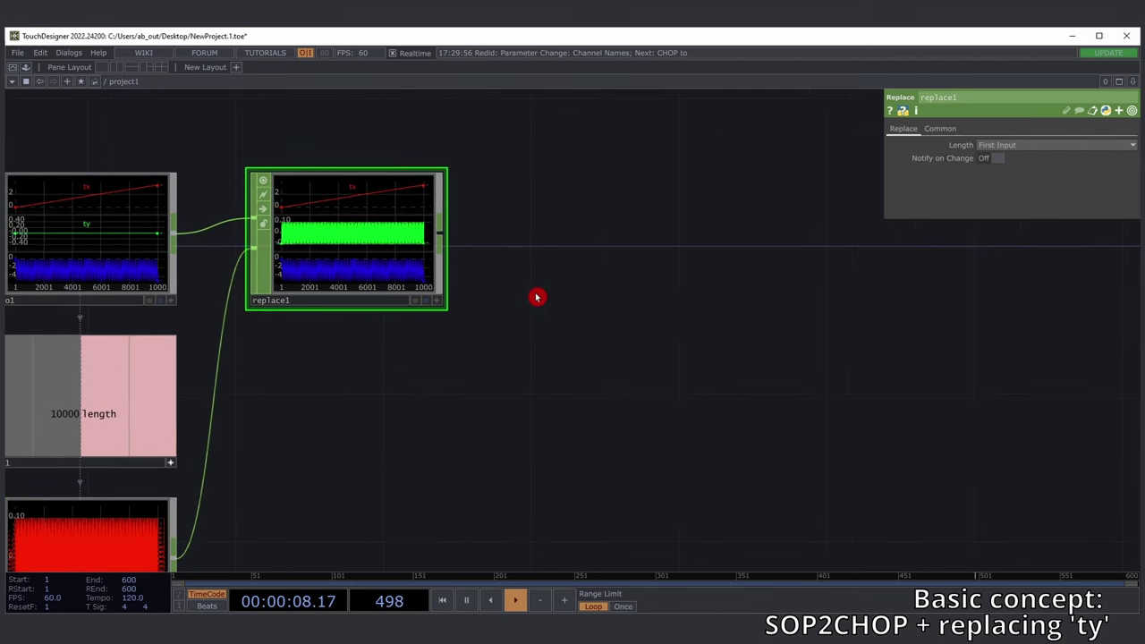
- Redo the creation of the CHOP to SOP after replace1, including its wire connection
left_click_drag(299, 436, 337, 330)
right_click_drag(283, 529, 18, 387)
left_click_drag(375, 360, 312, 468)
key("ctrl+y")
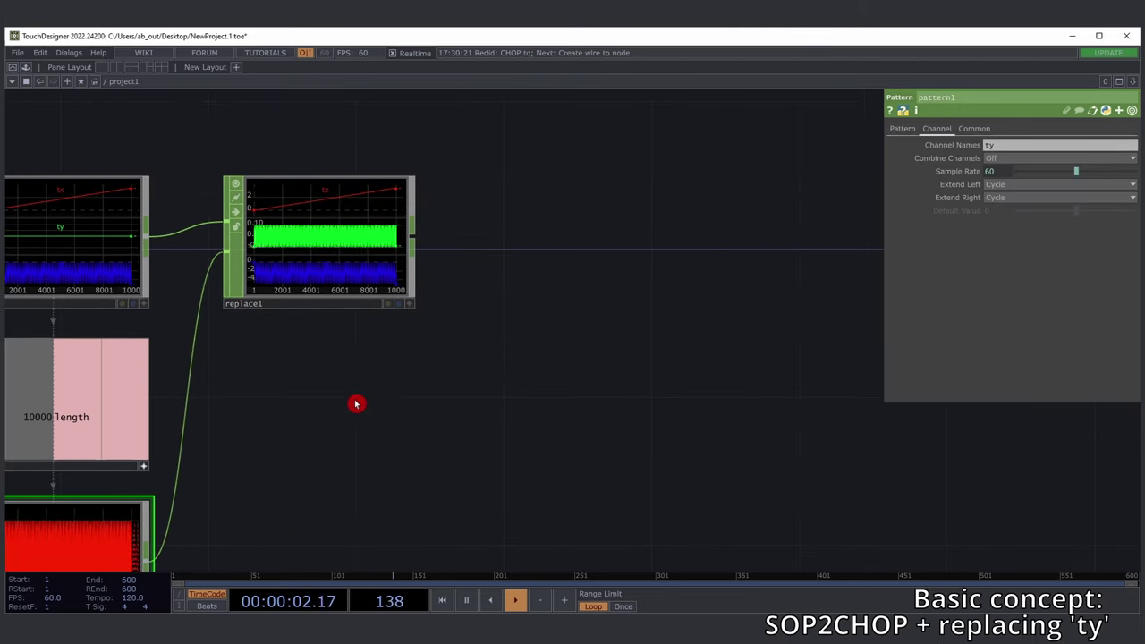
key("ctrl+y")
left_click_drag(380, 408, 509, 384)
scroll(507, 382, "down", 3)
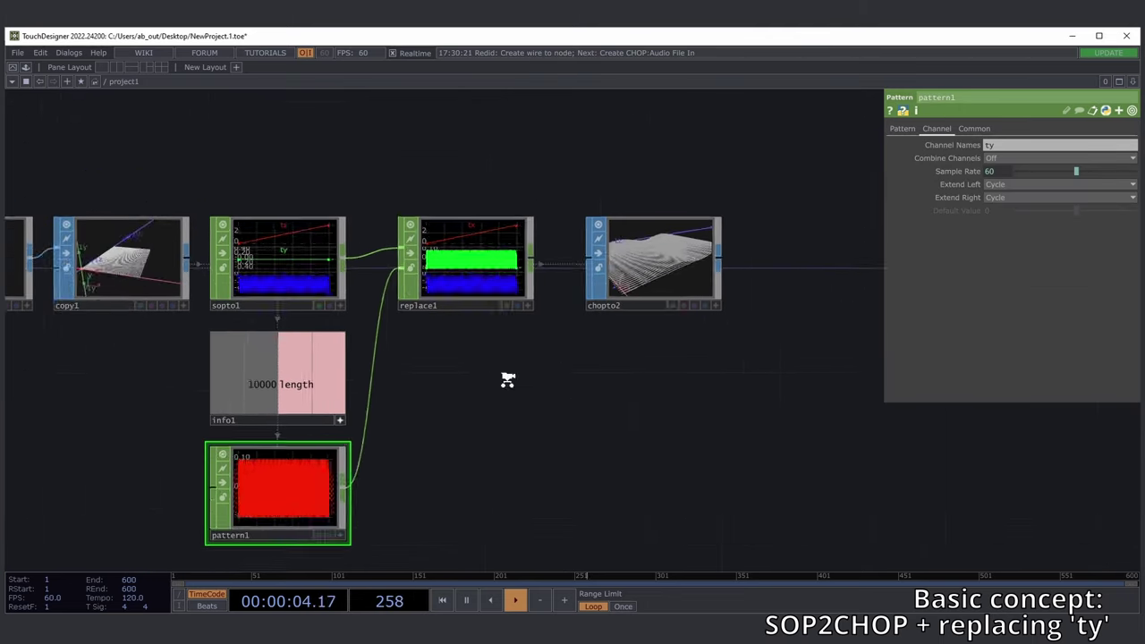
- View the chopto2 geometry in its own viewer window, rotate the wave surface, and close the viewer
right_click_drag(573, 197, 613, 246)
left_click(637, 265)
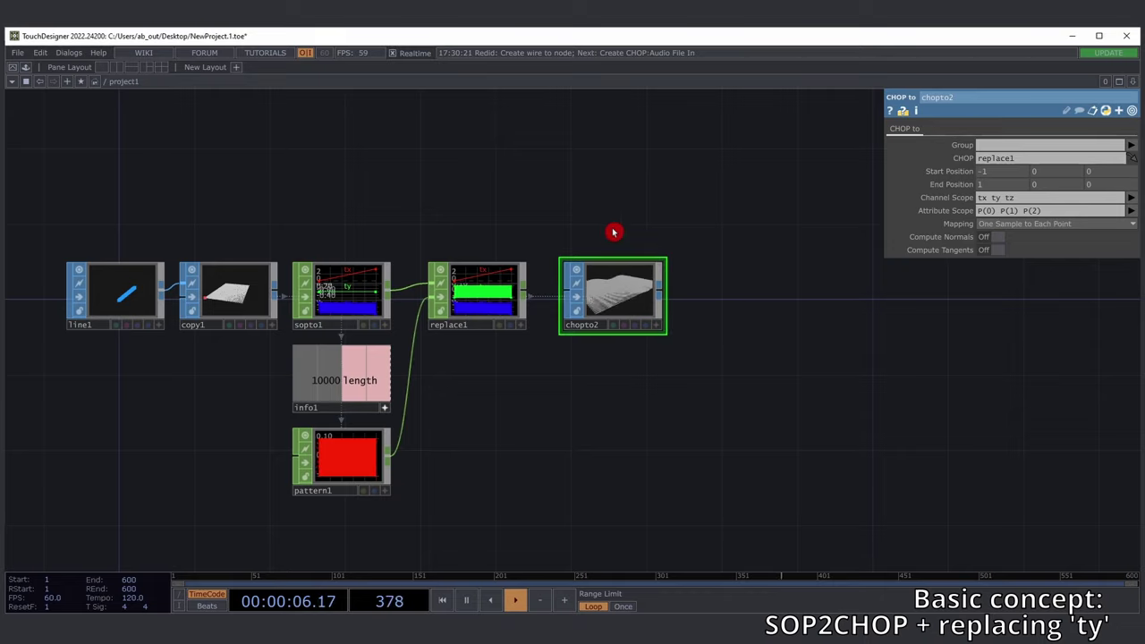
scroll(635, 299, "up", 4)
left_click_drag(786, 289, 658, 286)
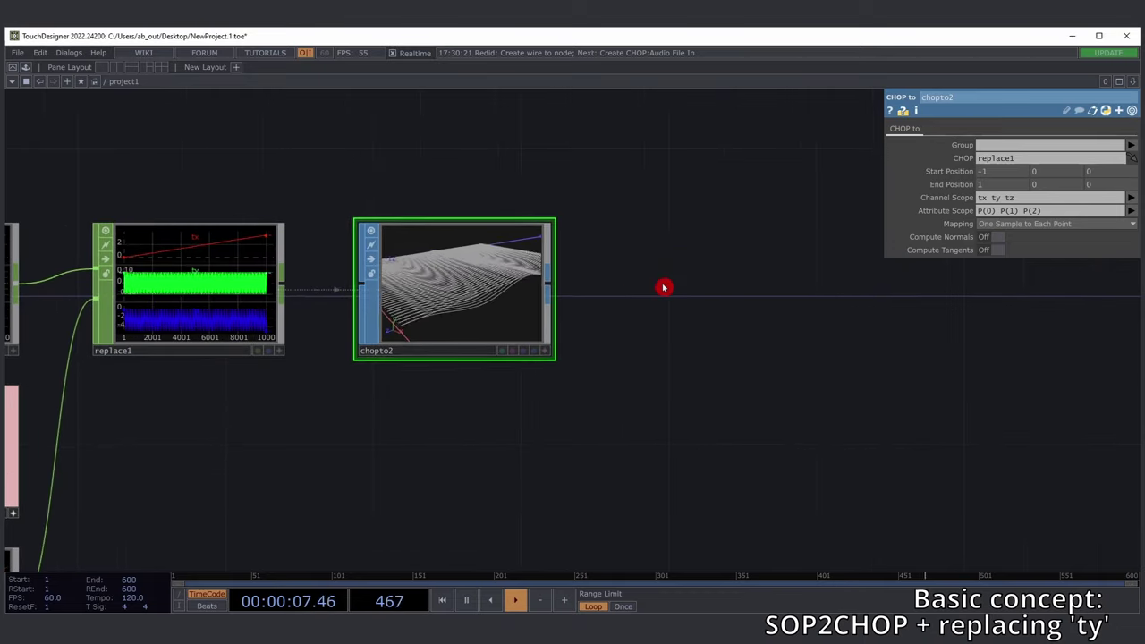
scroll(486, 280, "up", 2)
right_click(486, 280)
left_click(534, 269)
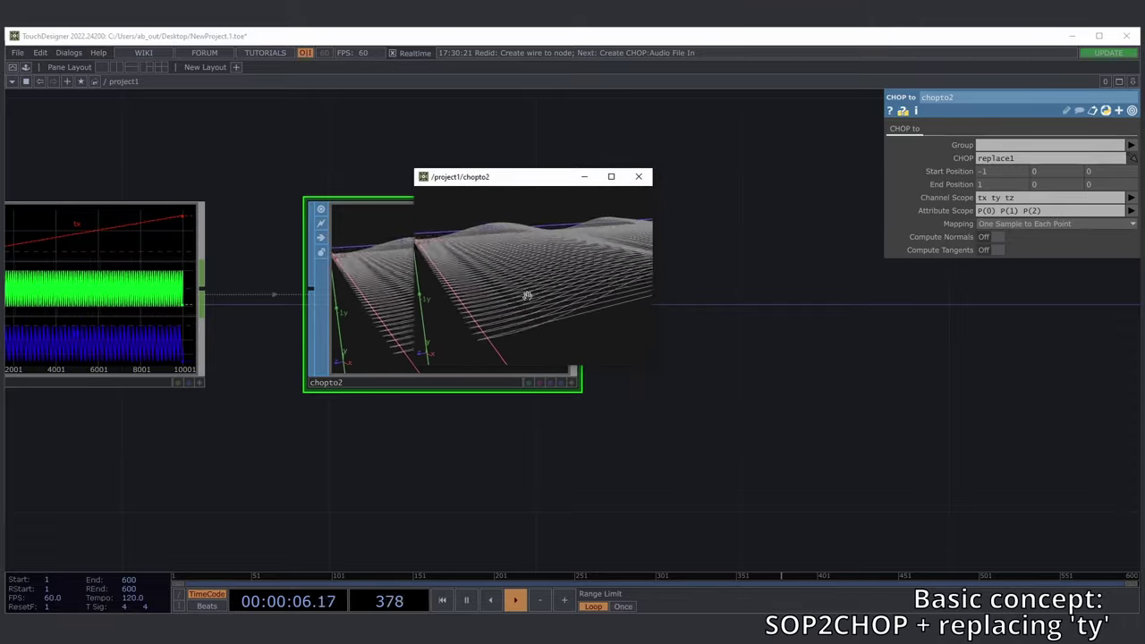
mouse_move(499, 302)
left_mouse_down()
mouse_move(556, 314)
mouse_move(542, 291)
mouse_move(502, 308)
left_mouse_up()
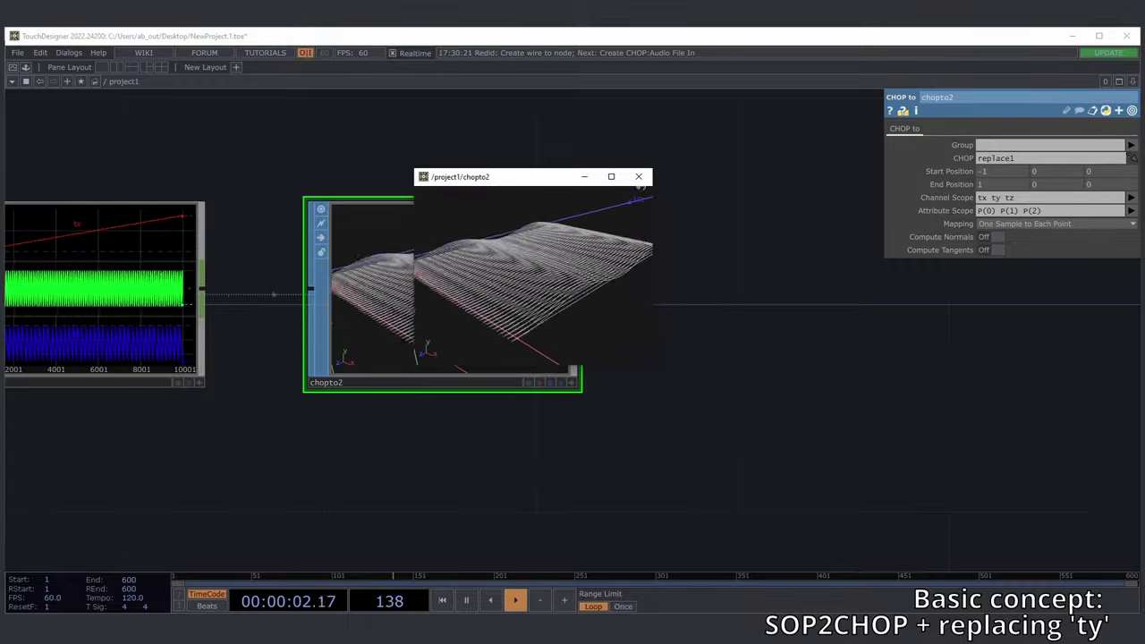
left_click(646, 183)
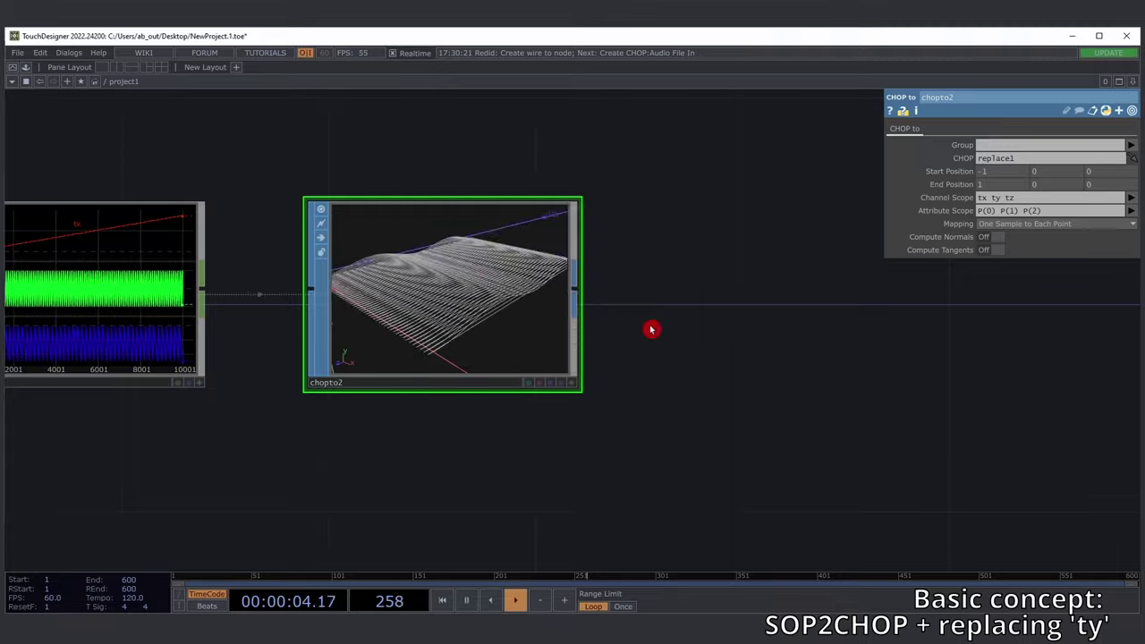
key("h")
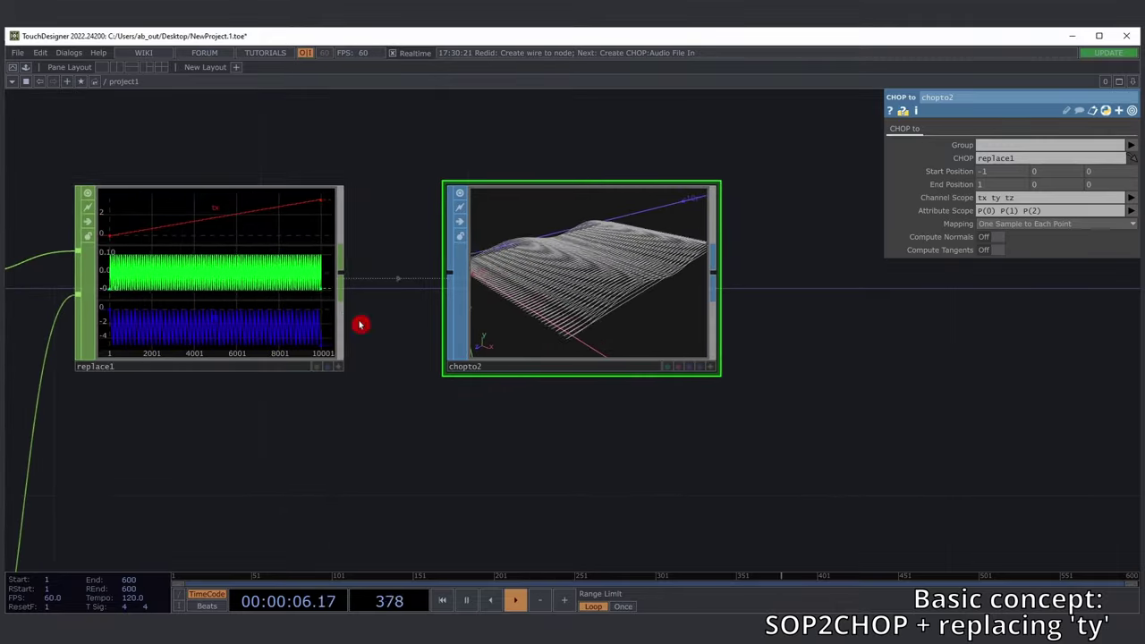
- Review the node network from line1 through replace1 to chopto2, including the info1 and pattern1 branch
left_click_drag(424, 315, 705, 186)
scroll(672, 256, "down", 5)
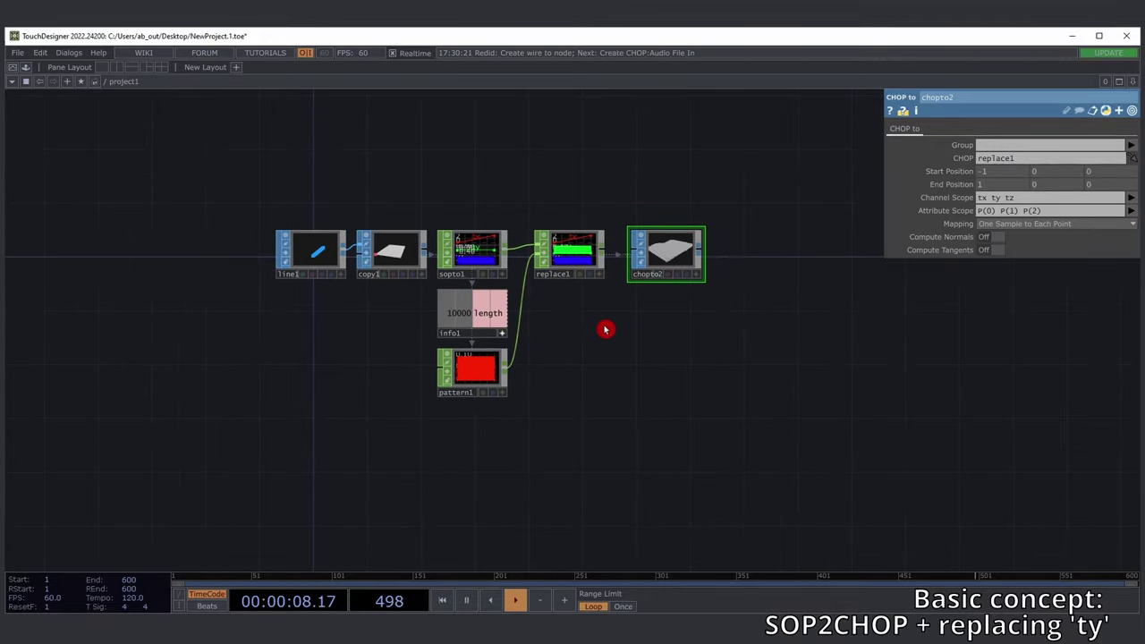
left_click_drag(197, 183, 721, 430)
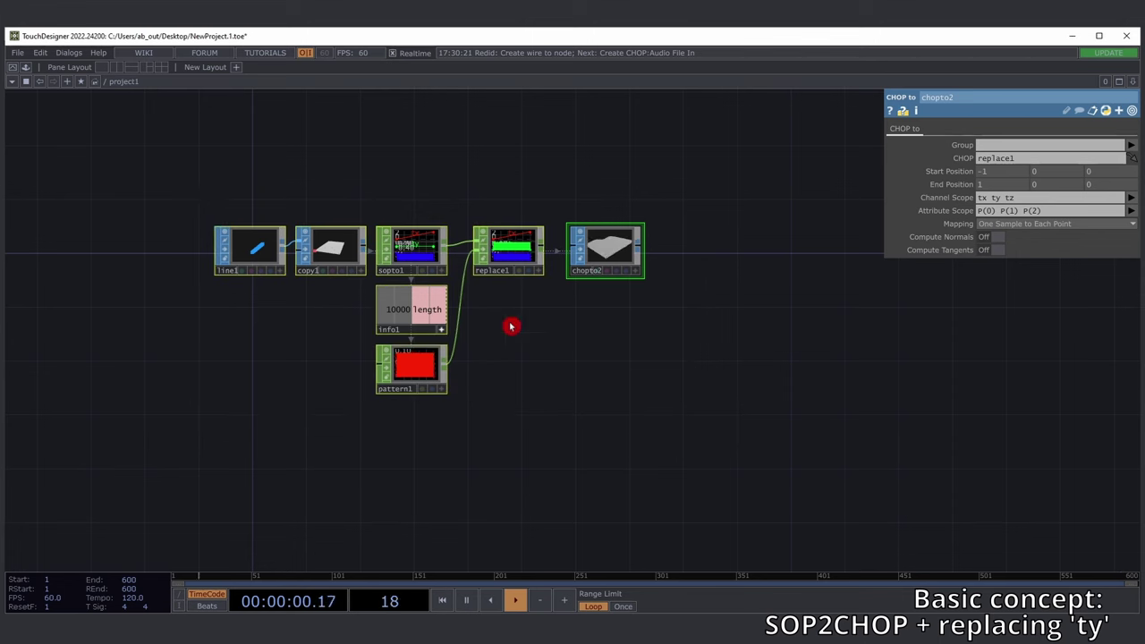
right_click_drag(181, 199, 734, 462)
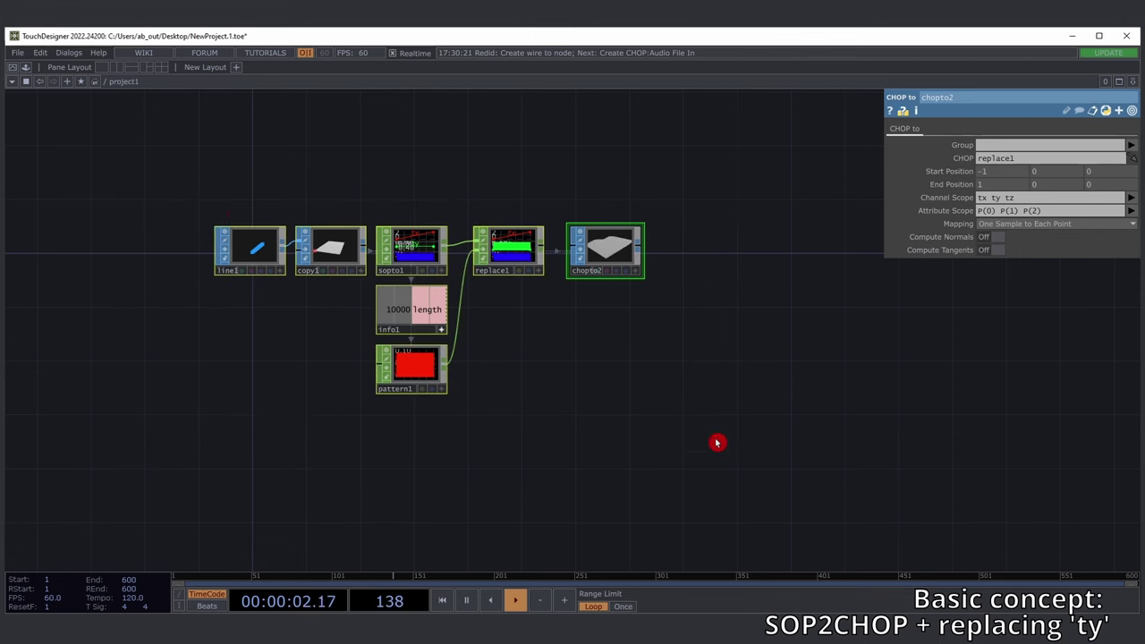
right_click_drag(180, 182, 761, 420)
left_click_drag(543, 372, 542, 371)
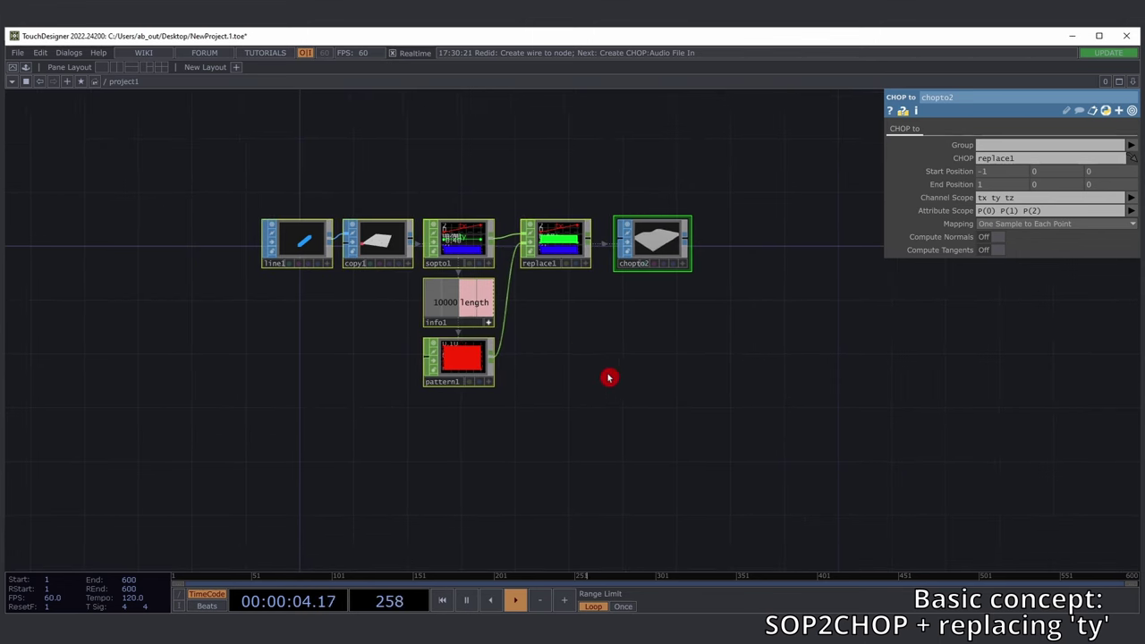
left_click_drag(221, 166, 614, 340)
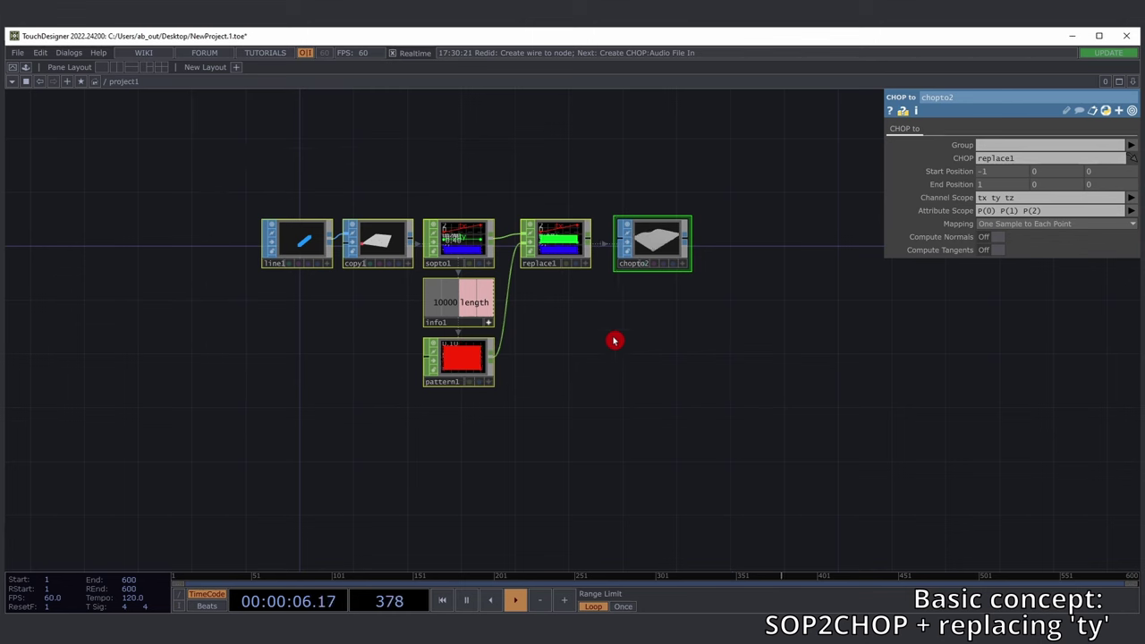
scroll(379, 230, "up", 3)
left_click_drag(340, 185, 207, 165)
left_click_drag(56, 170, 382, 257)
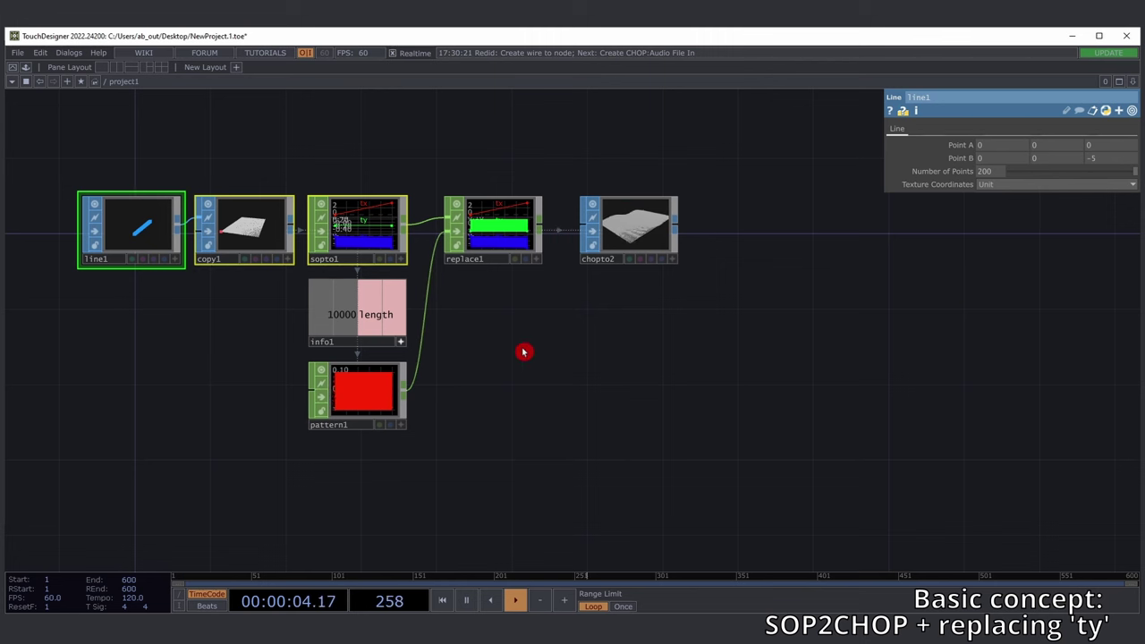
- Redo the creation of the Audio File In CHOP in the empty area below the geometry network
middle_click_drag(524, 349, 548, 255)
scroll(595, 247, "down", 6)
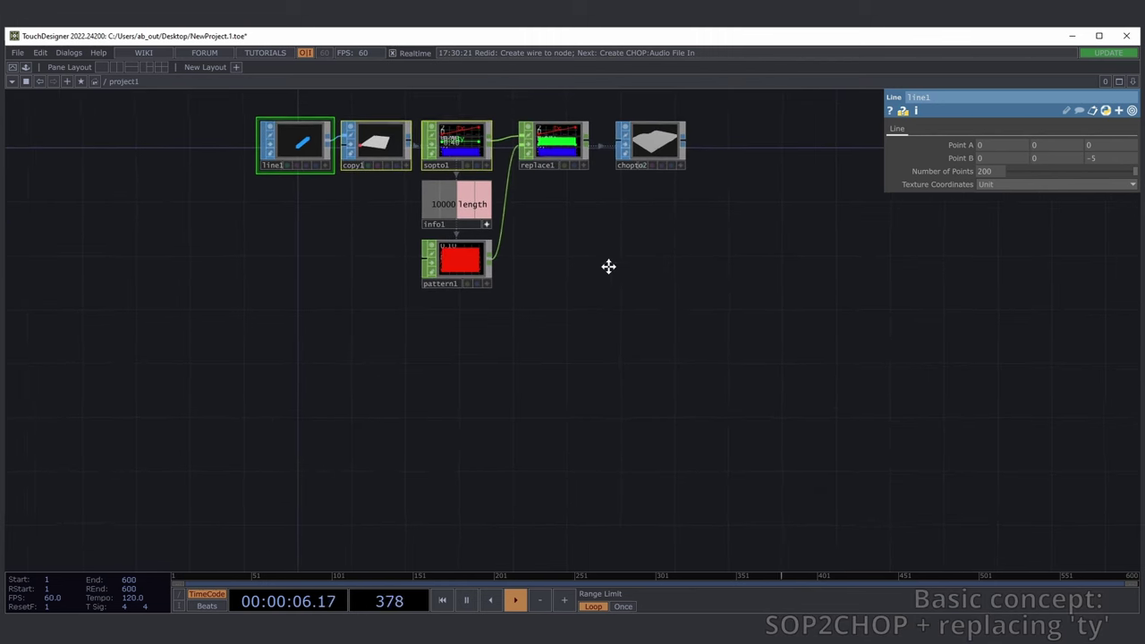
scroll(612, 268, "down", 2)
left_click_drag(601, 276, 592, 301)
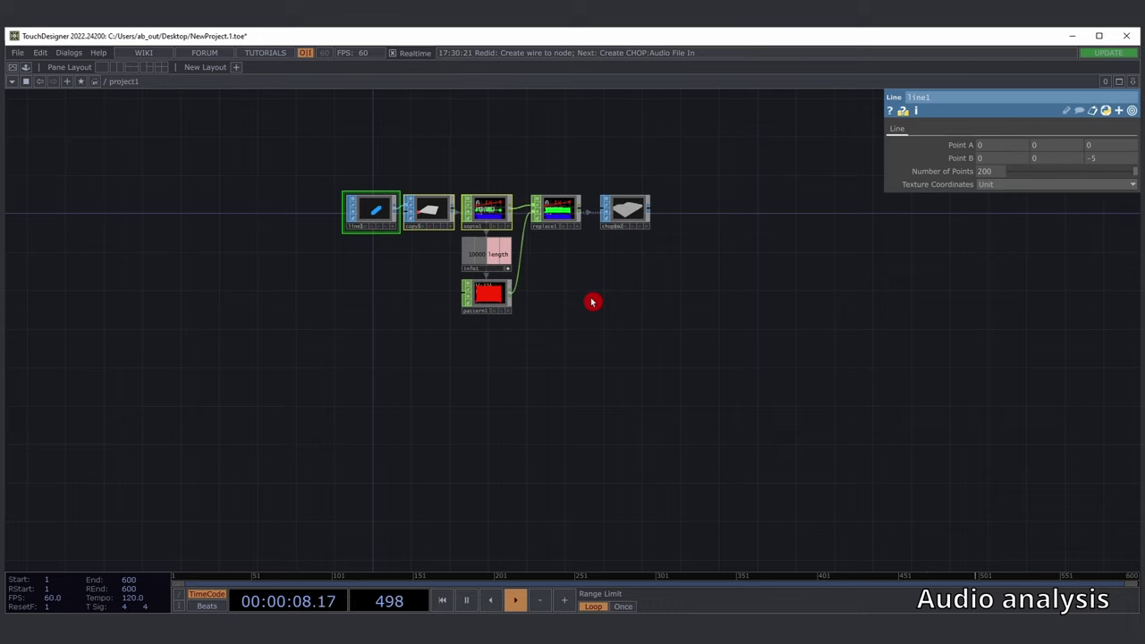
key("ctrl+y")
scroll(295, 397, "up", 5)
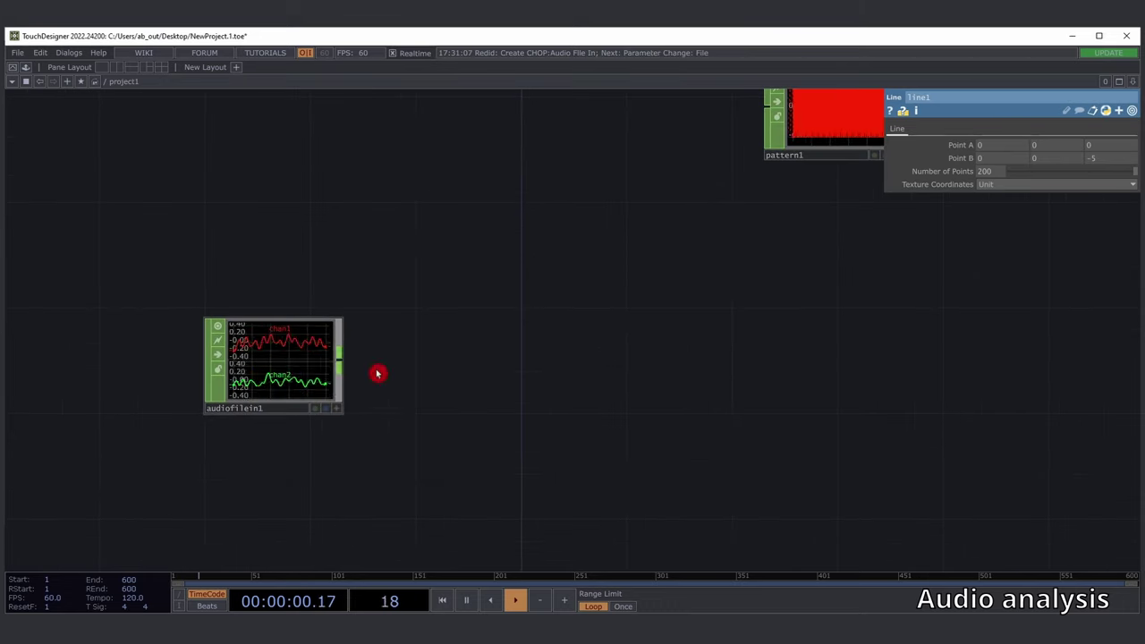
- Redo the file change on audiofilein1 so it plays the PTGL track from the Downloads folder
middle_click_drag(377, 374, 313, 308)
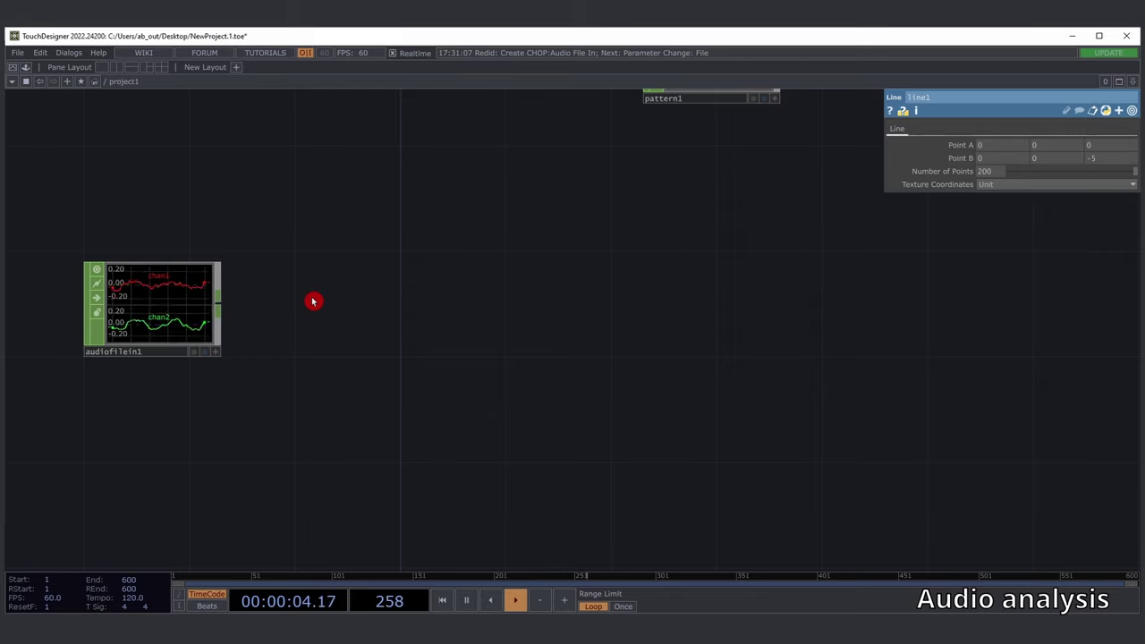
left_click(143, 300)
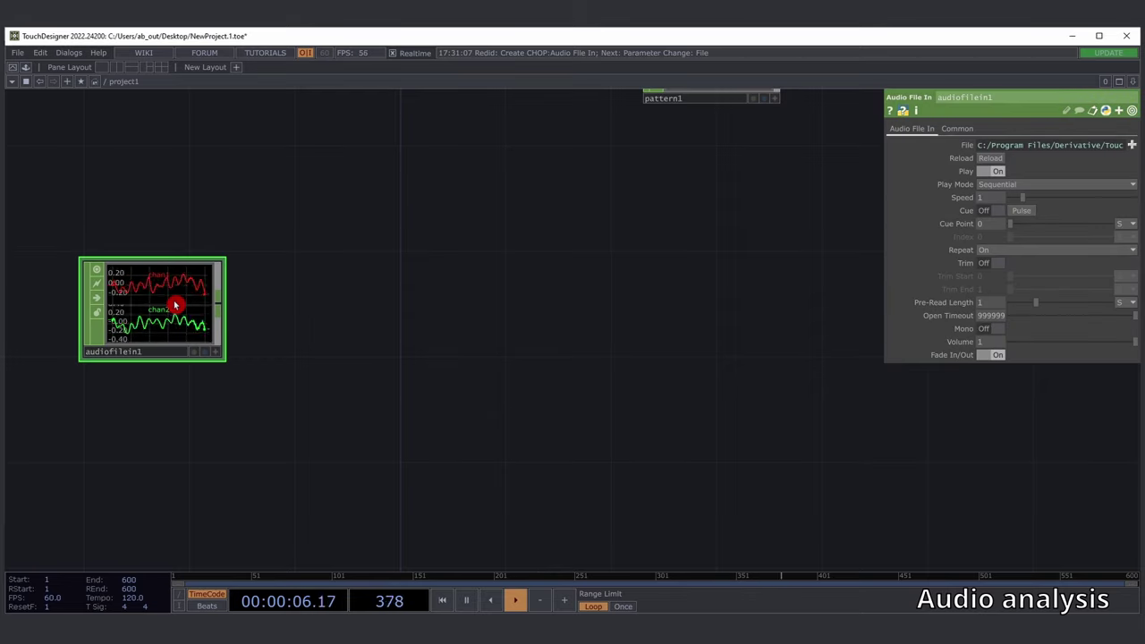
key("ctrl+y")
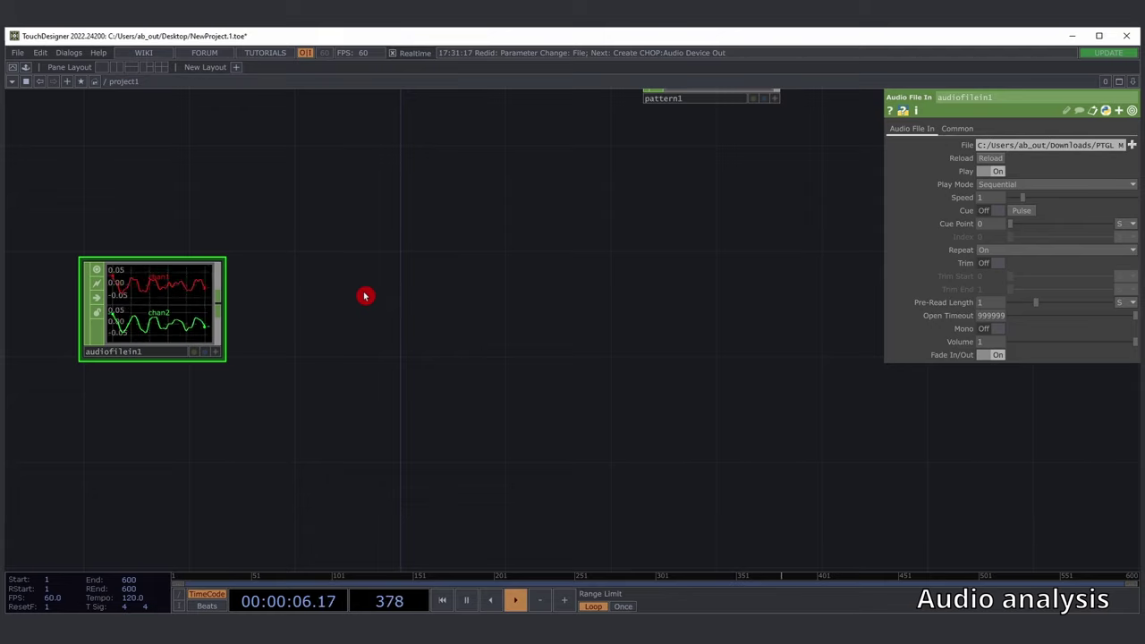
- Redo the Audio Device Out CHOP fed by audiofilein1 and its device change to CABLE Input (VB-Audio Virtual Cable)
middle_click_drag(365, 294, 358, 271)
left_click_drag(356, 261, 349, 265)
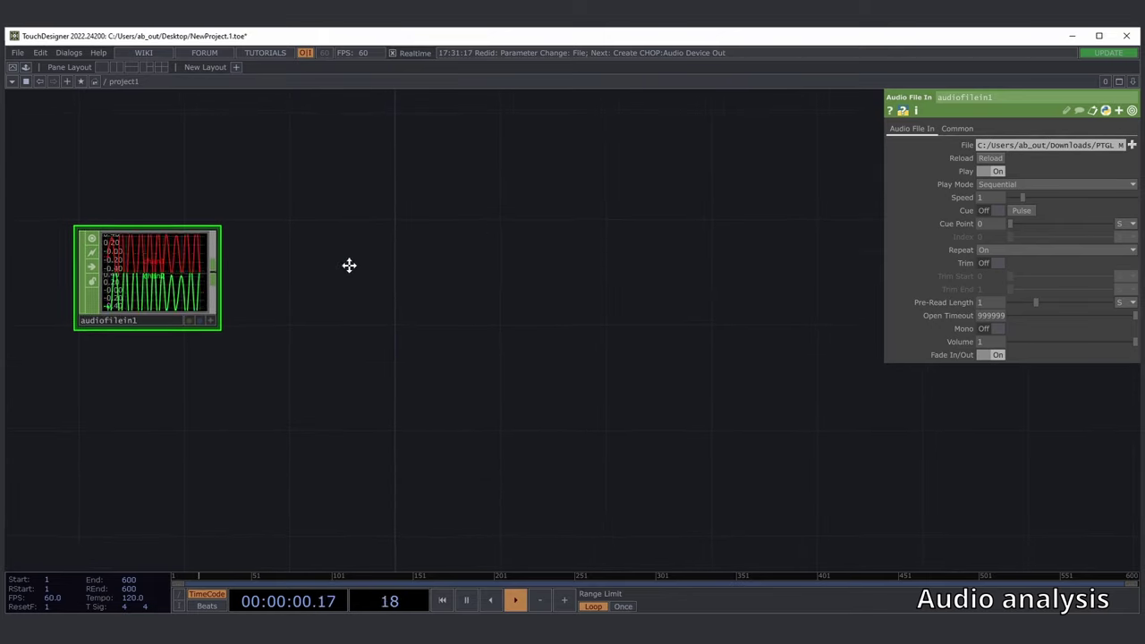
left_click_drag(40, 195, 315, 362)
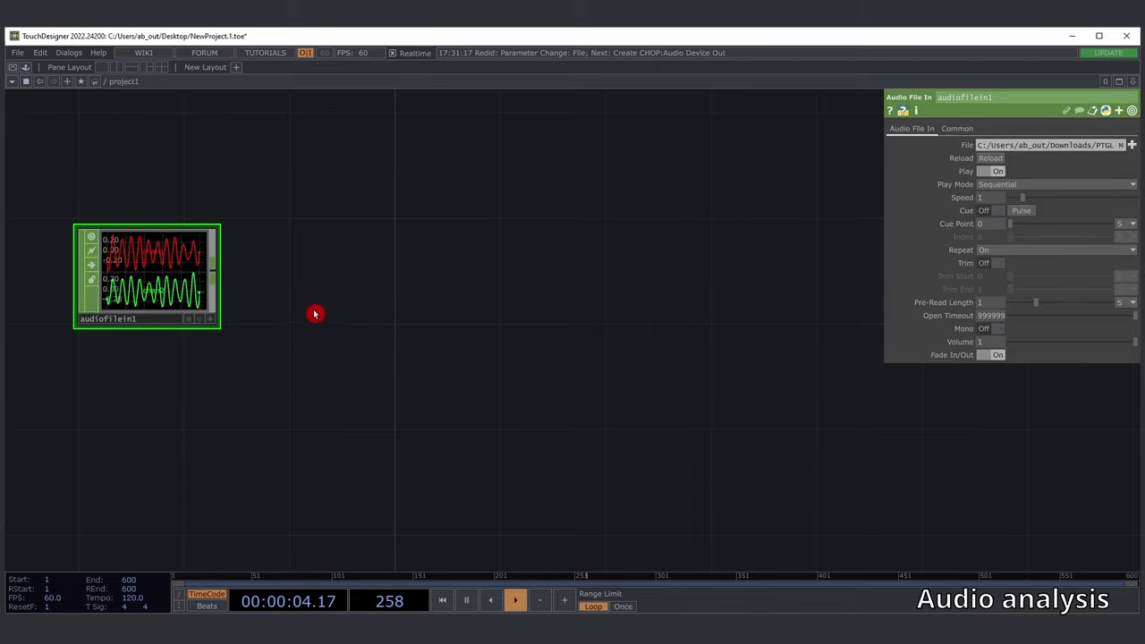
key("ctrl+y")
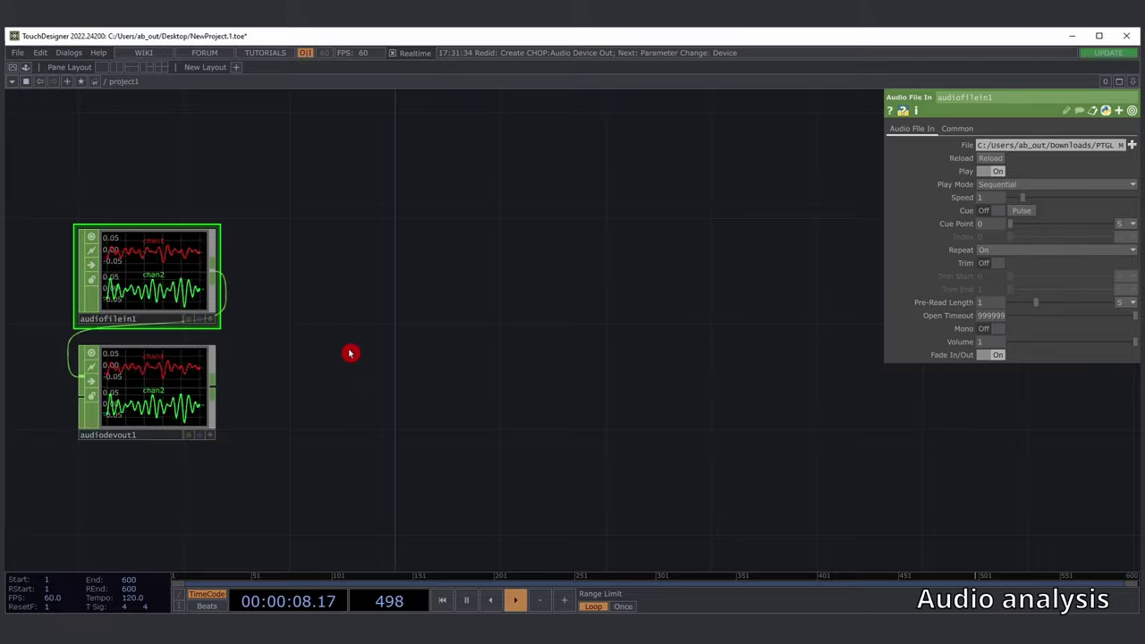
left_click(186, 405)
key("ctrl+y")
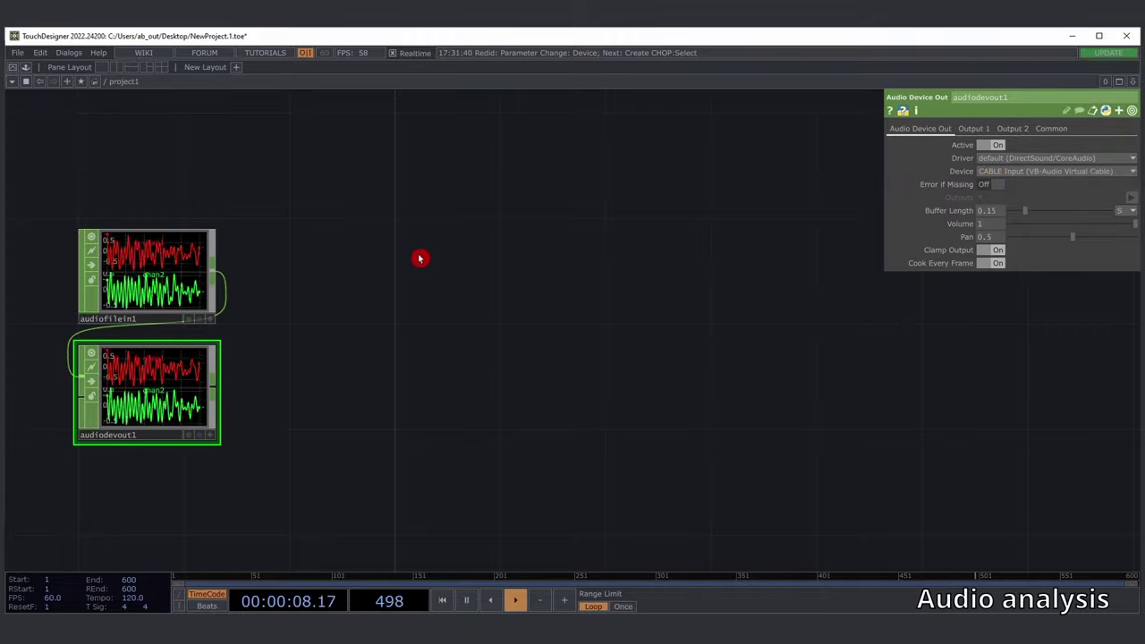
- Redo the Select CHOP after audiofilein1, show only its non-default parameters, and redo the Channel Names change to chan1
left_click_drag(375, 280, 363, 263)
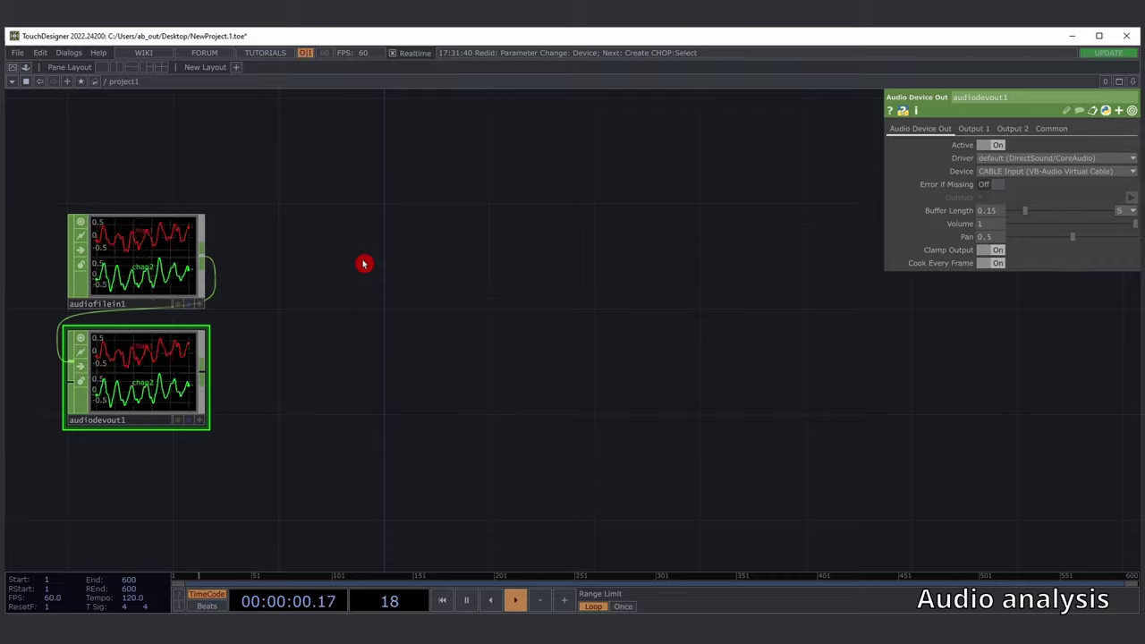
key("ctrl+y")
left_click(328, 252)
left_click_drag(232, 170, 432, 362)
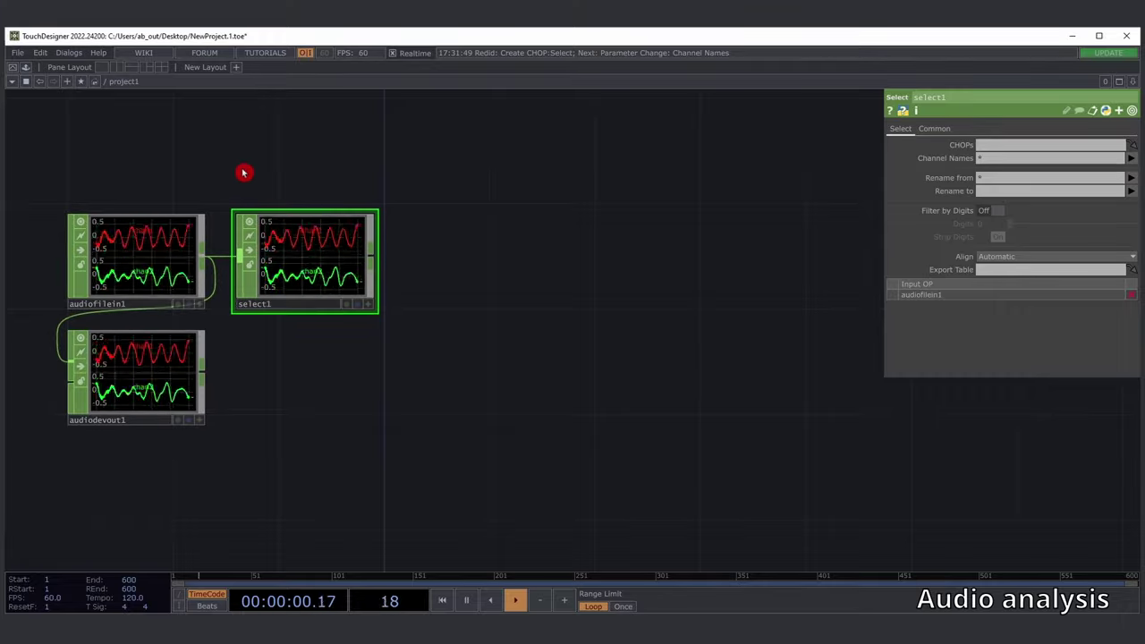
left_click(1132, 110)
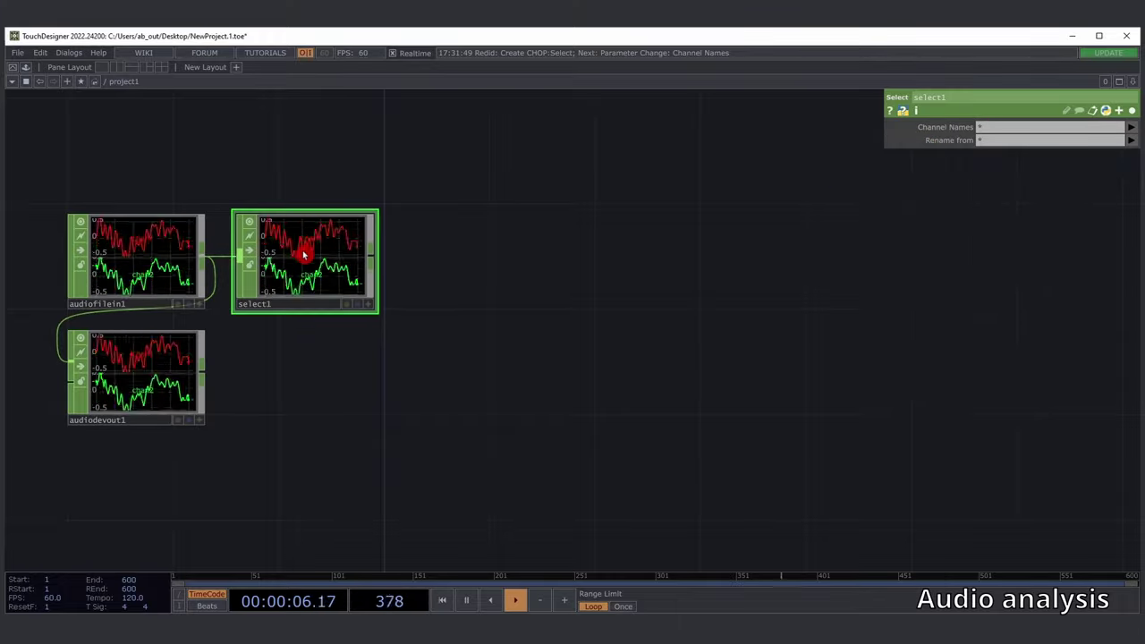
key("ctrl+y")
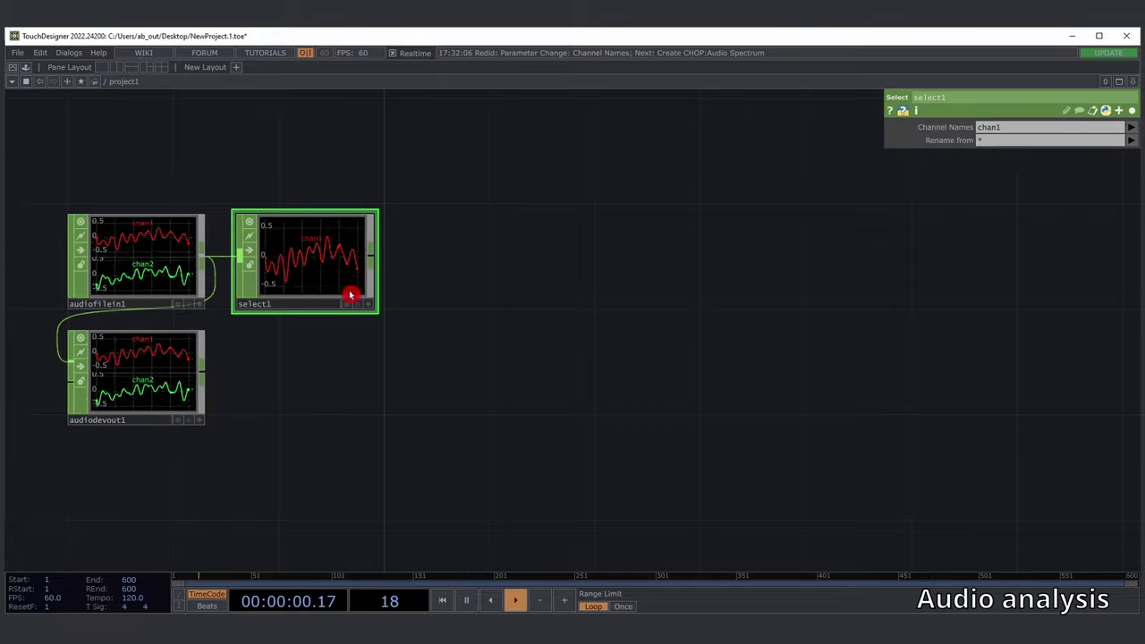
- Redo the Audio Spectrum CHOP after select1 and its High Frequency Boost change to 1
key("ctrl+y")
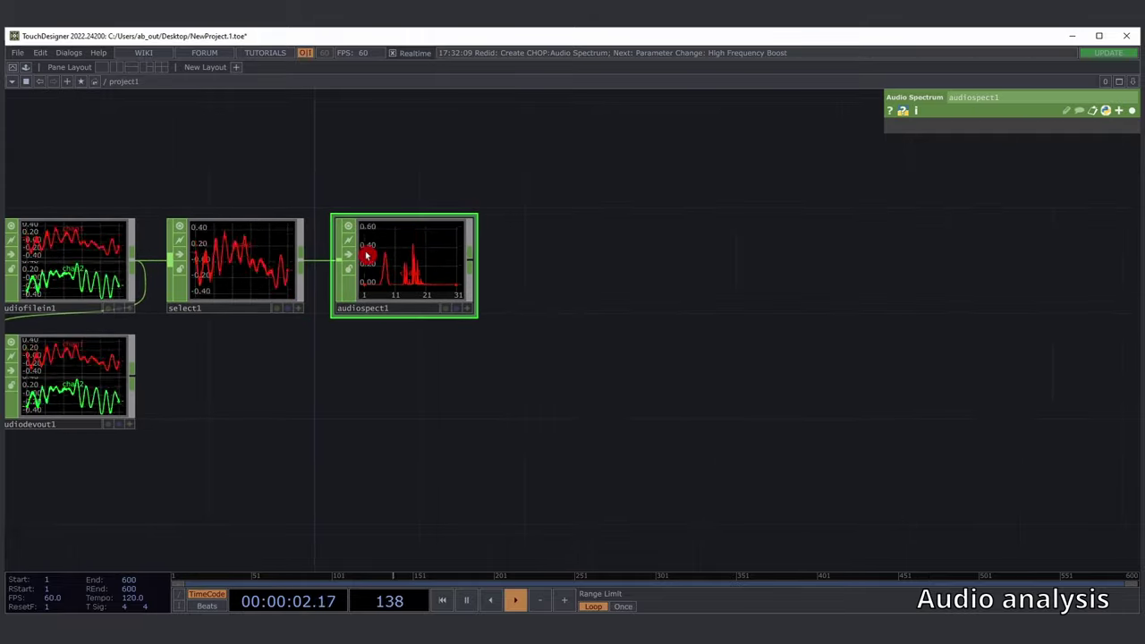
key("ctrl+y")
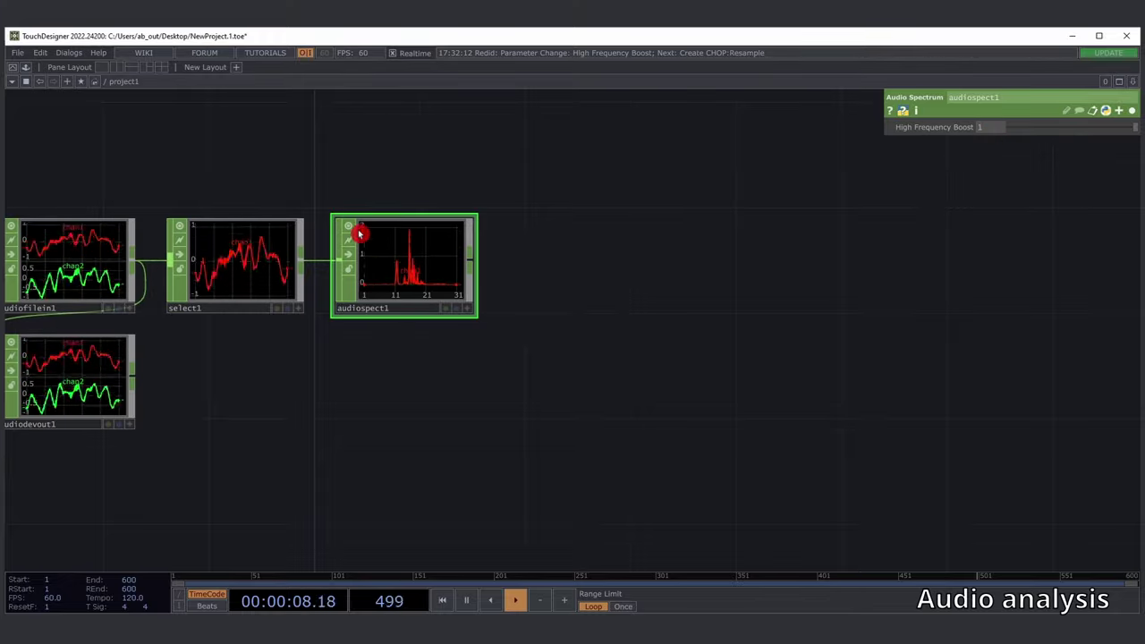
- Review the audio chain from audiofilein1 through select1 to the audiospect1 spectrum
right_click_drag(317, 174, 537, 374)
left_click_drag(177, 179, 253, 199)
right_click_drag(90, 203, 136, 253)
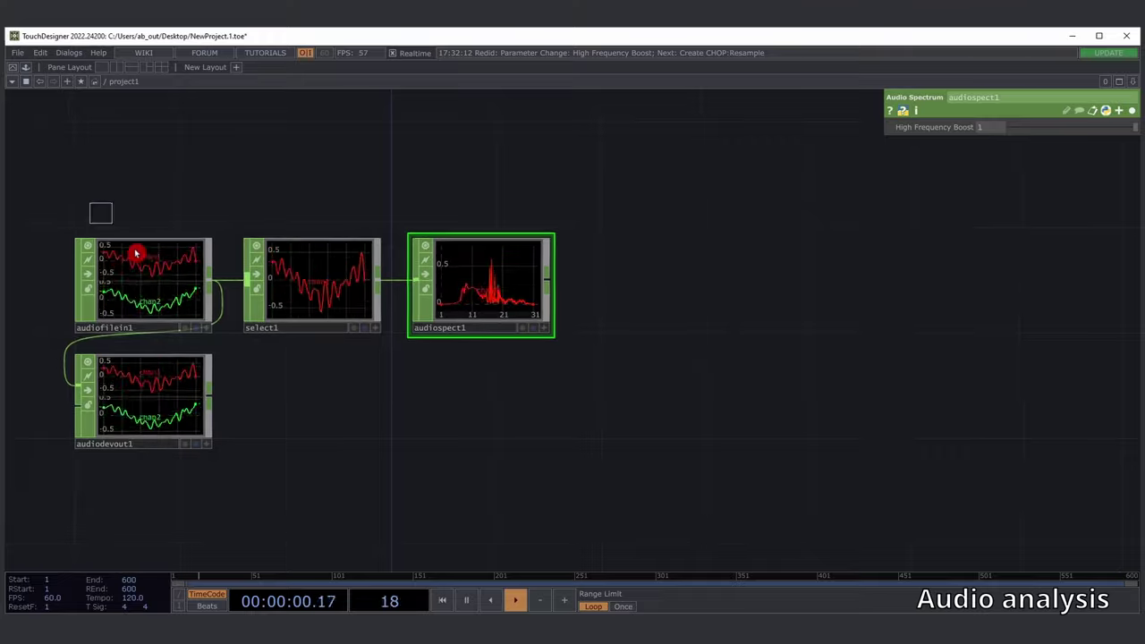
left_click(135, 254)
left_click_drag(654, 302, 608, 293)
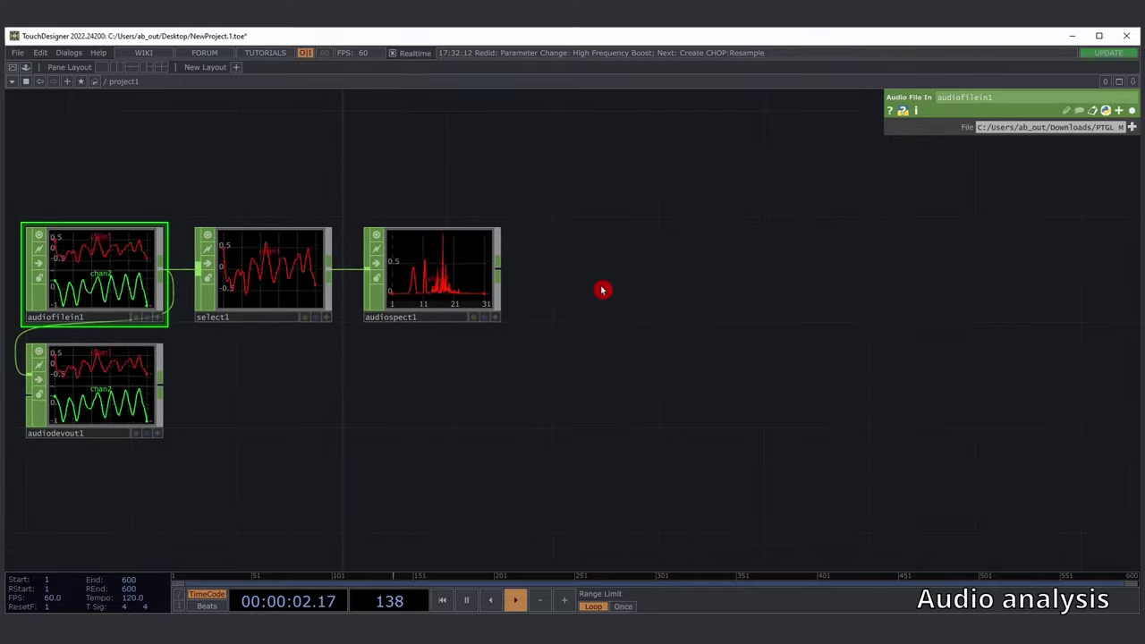
right_click_drag(368, 199, 558, 370)
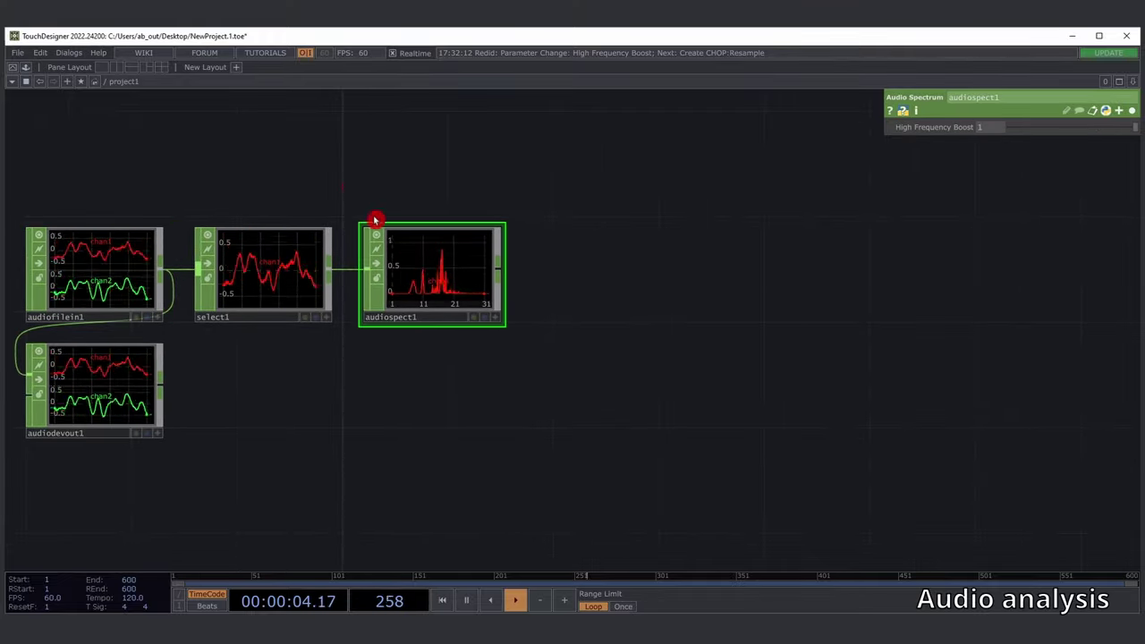
right_click_drag(345, 182, 535, 360)
left_click_drag(556, 342, 512, 334)
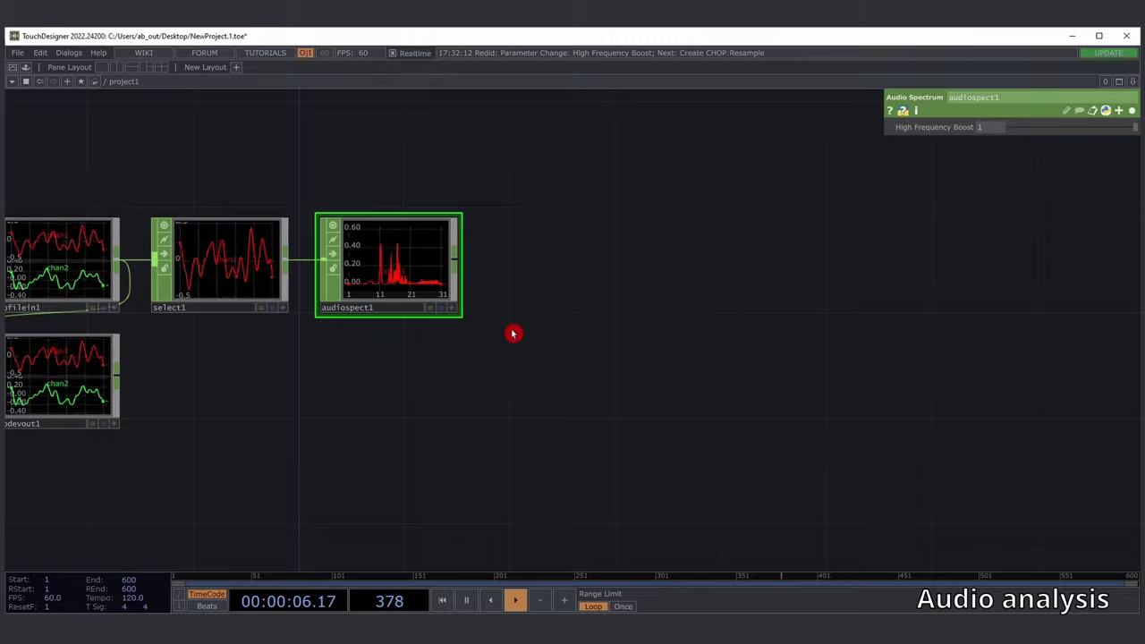
left_click_drag(573, 297, 628, 297)
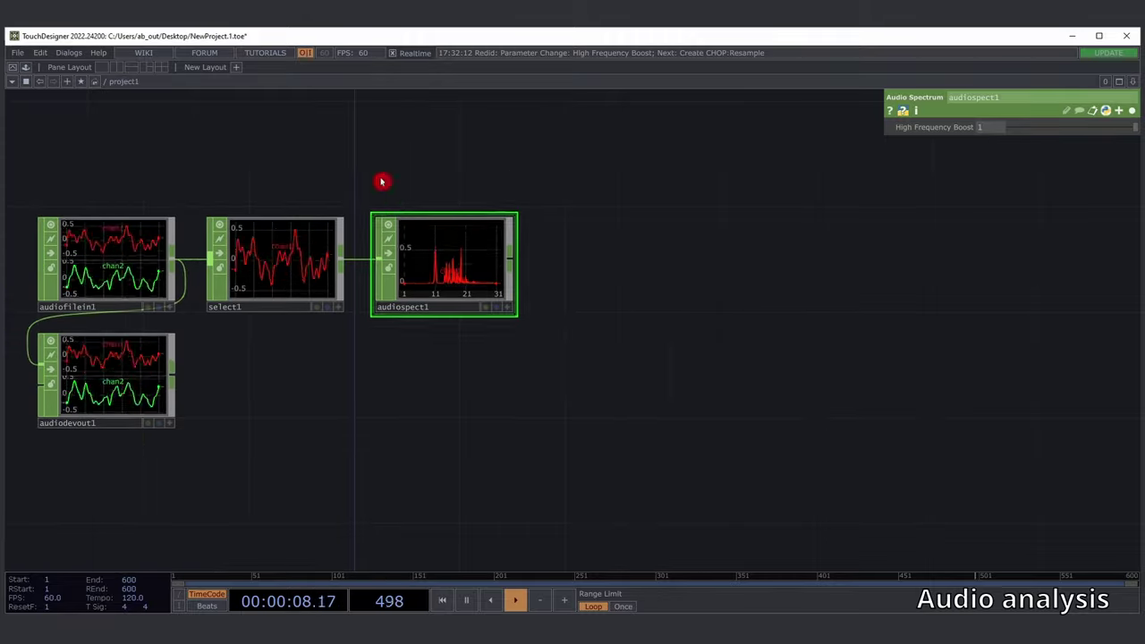
- Redo the creation of the Resample CHOP after audiospect1 and inspect the sample information of audiospect1
left_click_drag(564, 349, 527, 316)
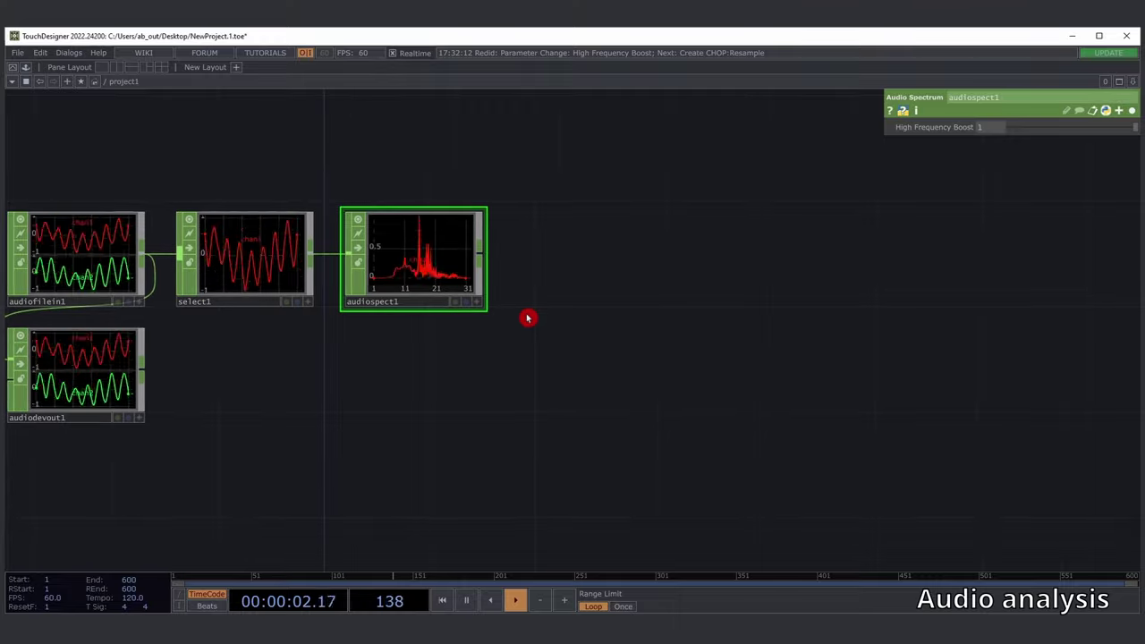
key("ctrl+y")
left_click(585, 263)
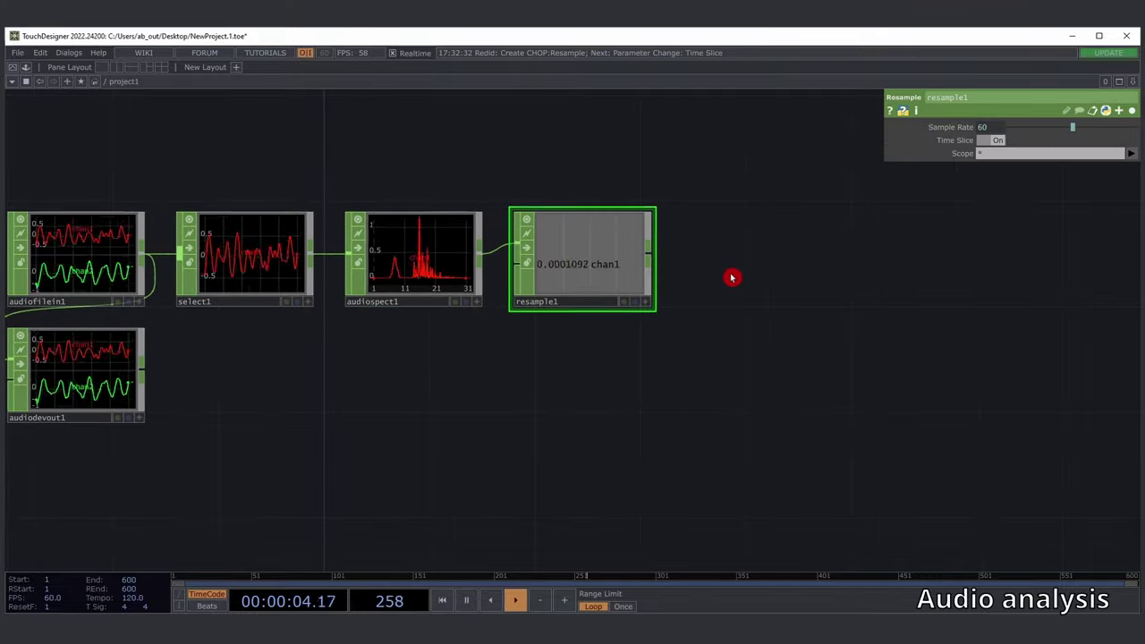
left_click_drag(733, 276, 644, 276)
left_click(297, 233)
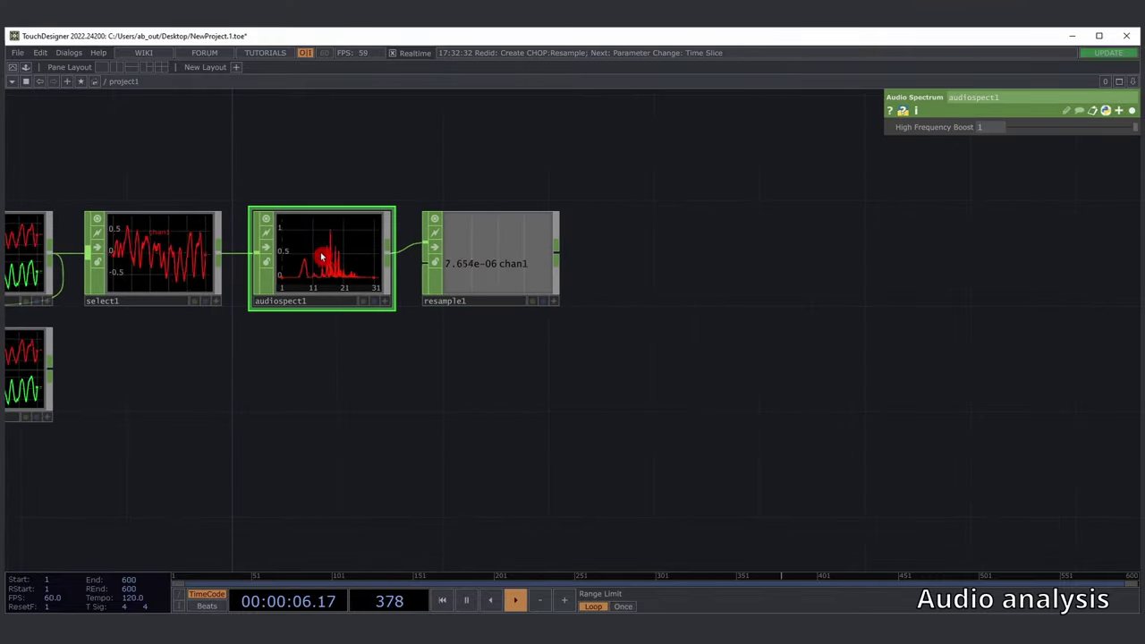
middle_click(322, 248)
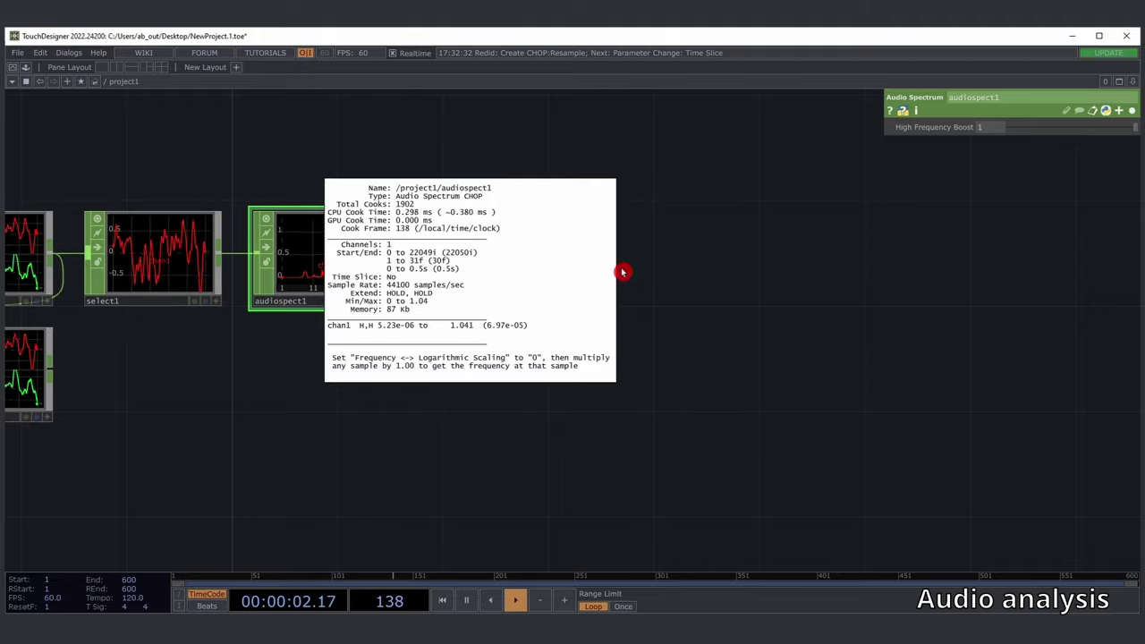
left_click(719, 263)
- Show all parameters of resample1 and redo switching its Time Slice off
left_click(511, 265)
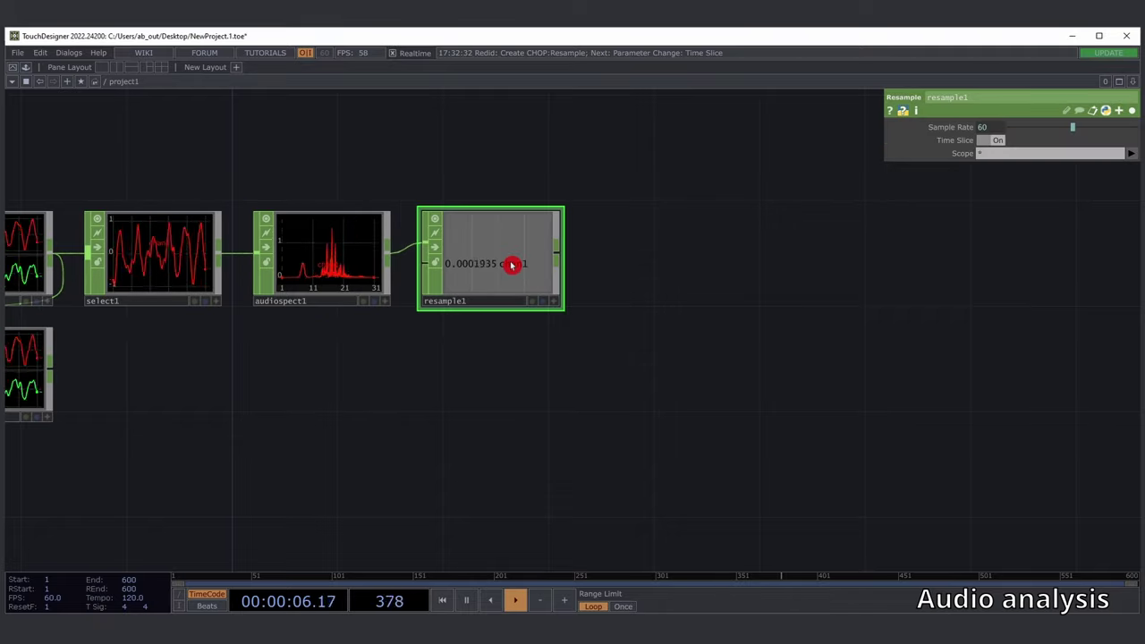
left_click(1133, 112)
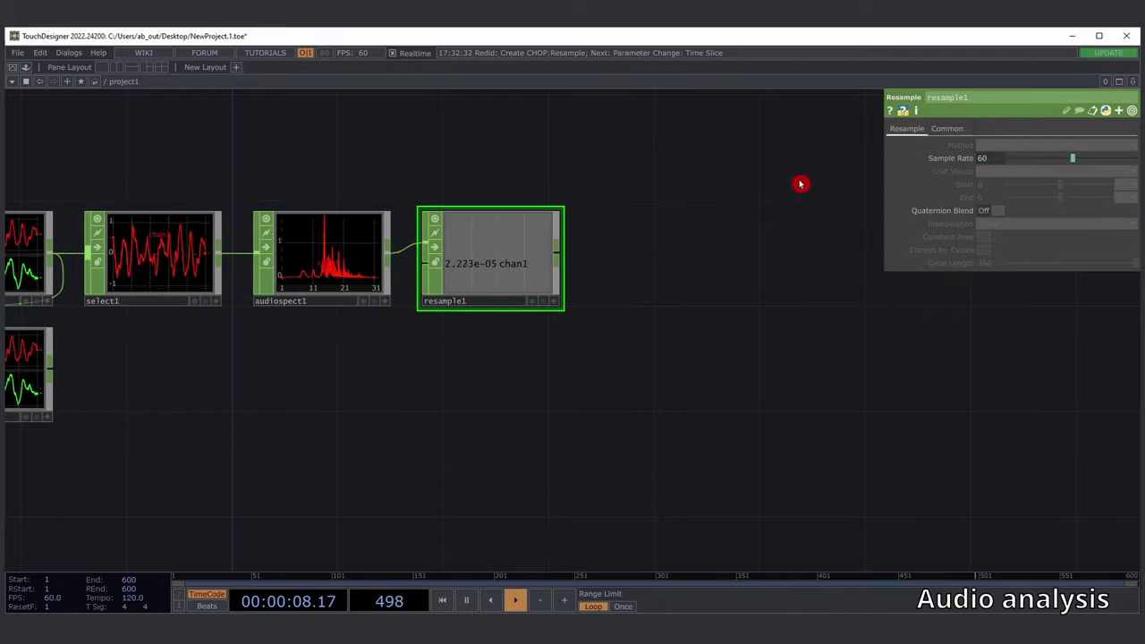
left_click(948, 128)
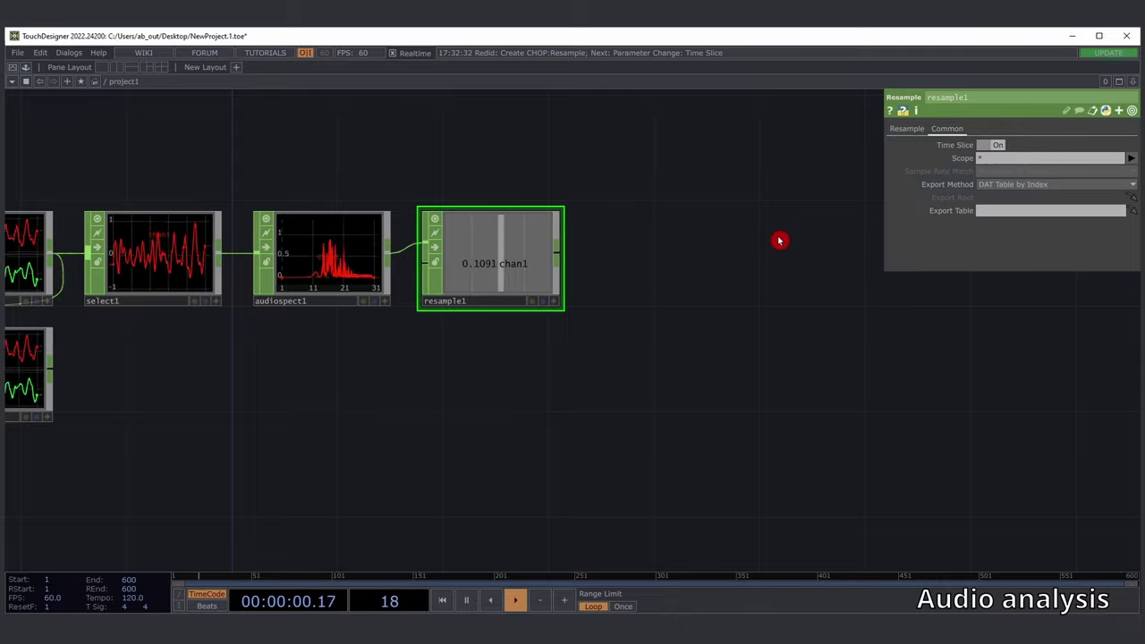
left_click(995, 144)
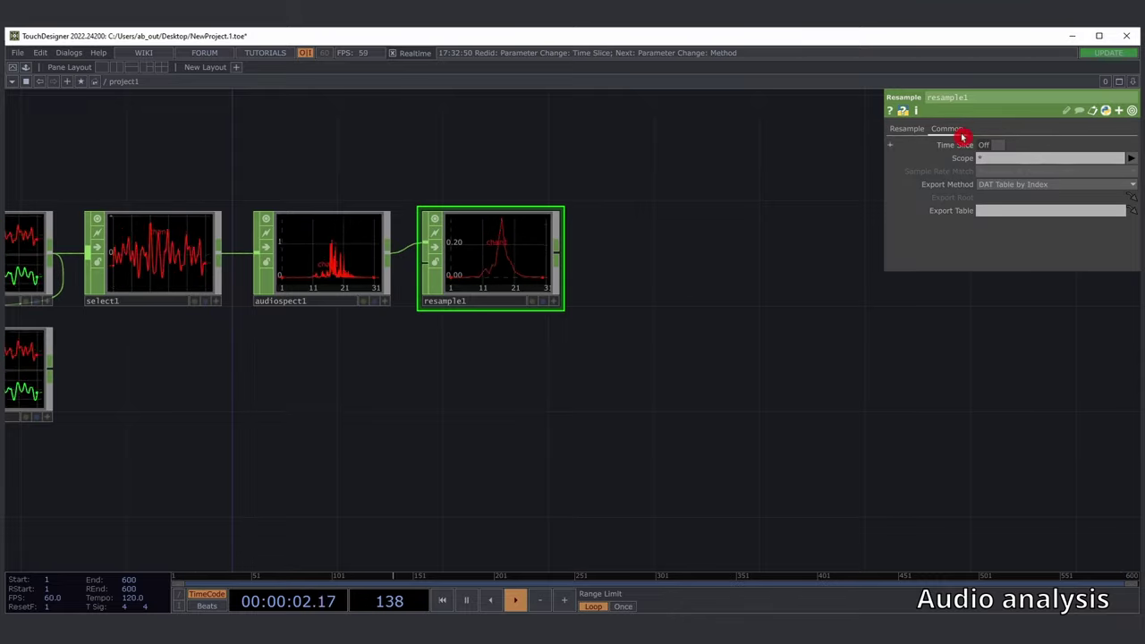
- Redo the resample1 changes to the New Rate, New Interval method and Absolute unit values
left_click(914, 131)
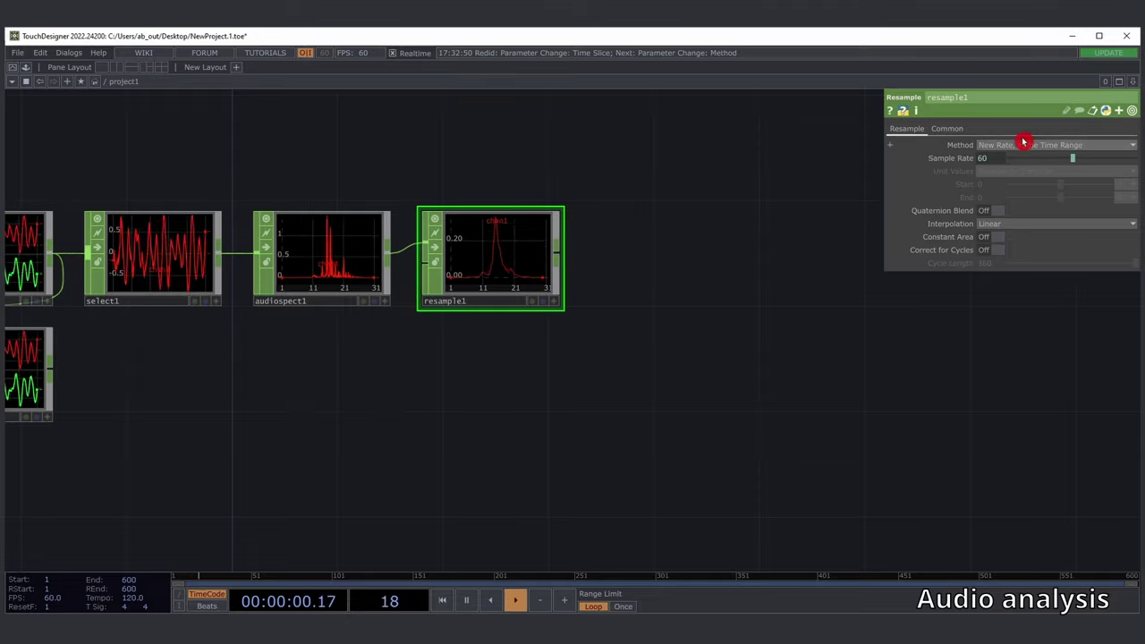
key("ctrl+y")
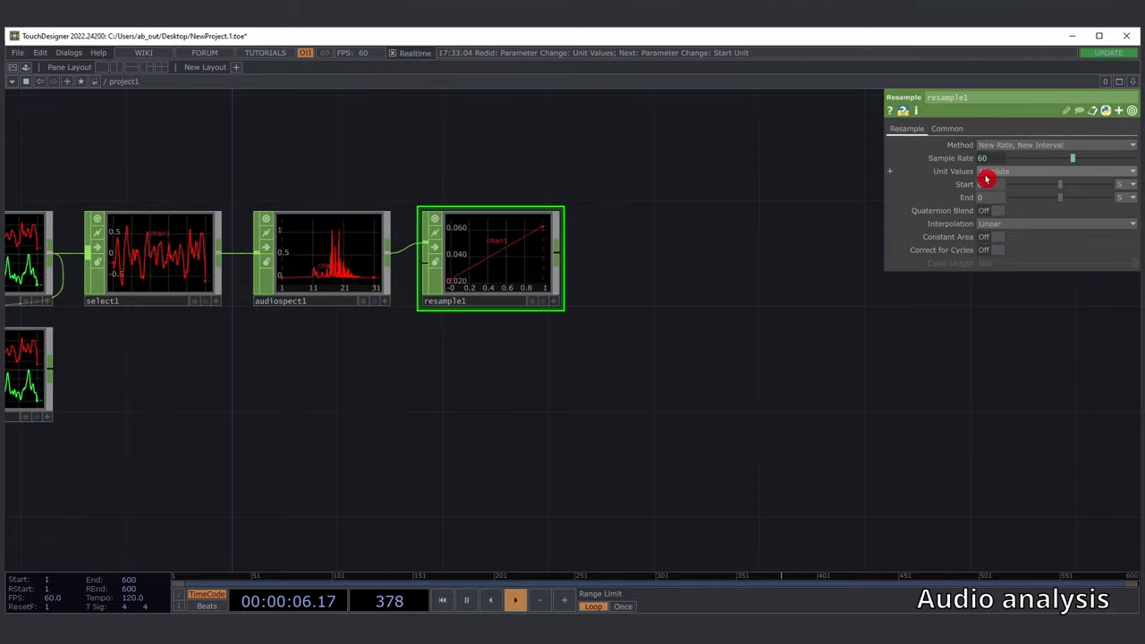
left_click(985, 179)
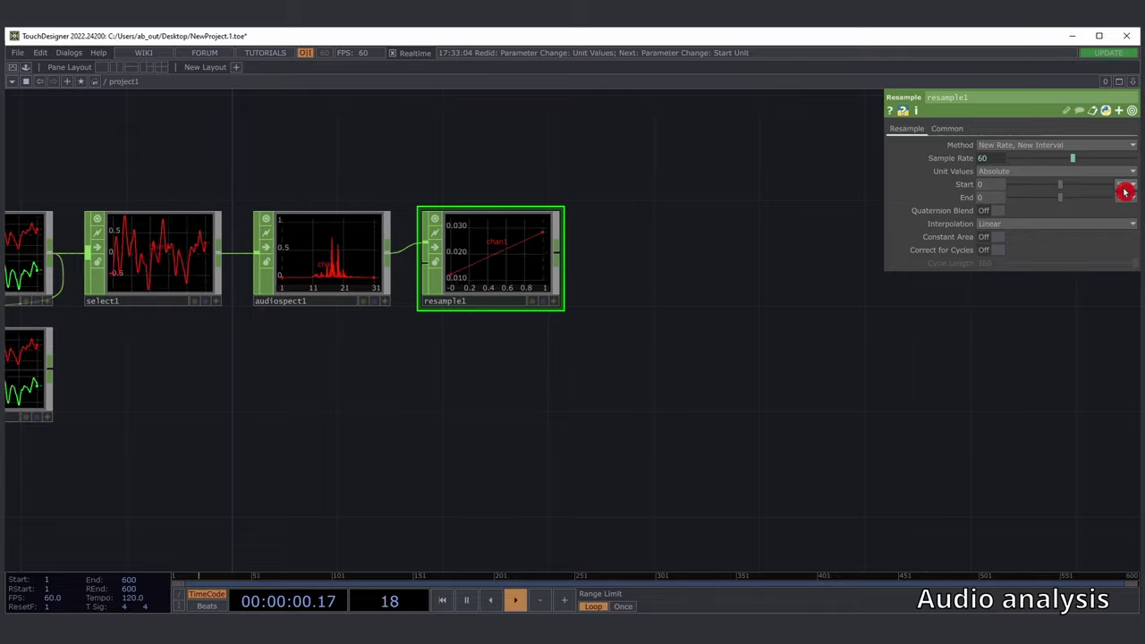
- Redo the resample1 changes to index units for Start and End with End at 199, and inspect the node's sample information
key("ctrl+y")
key("ctrl+y")
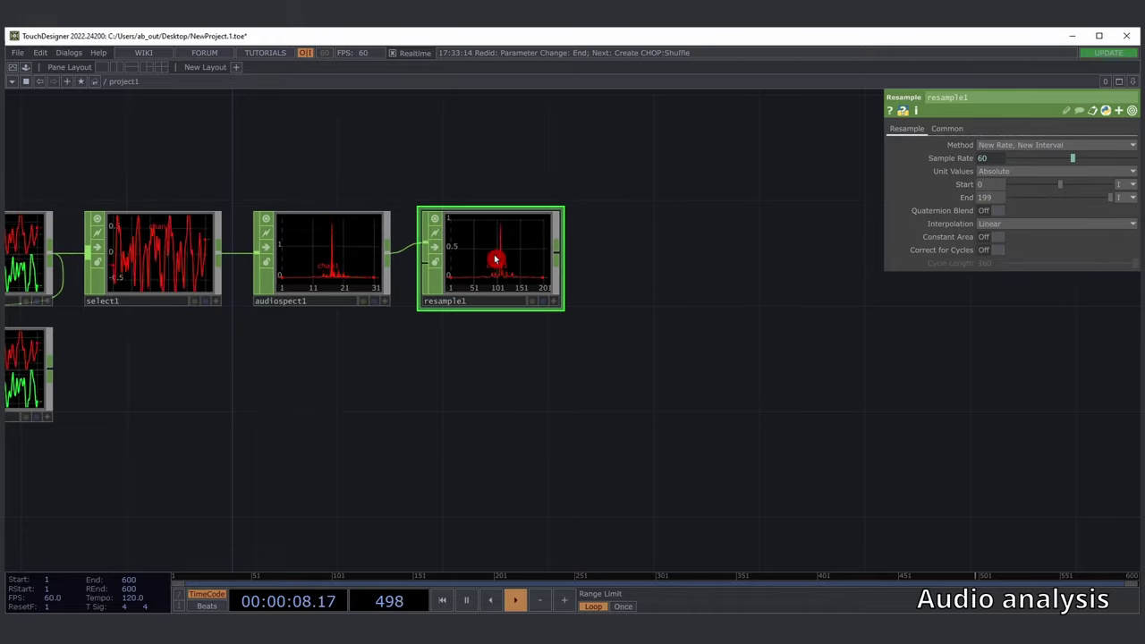
middle_click_drag(495, 260, 599, 286)
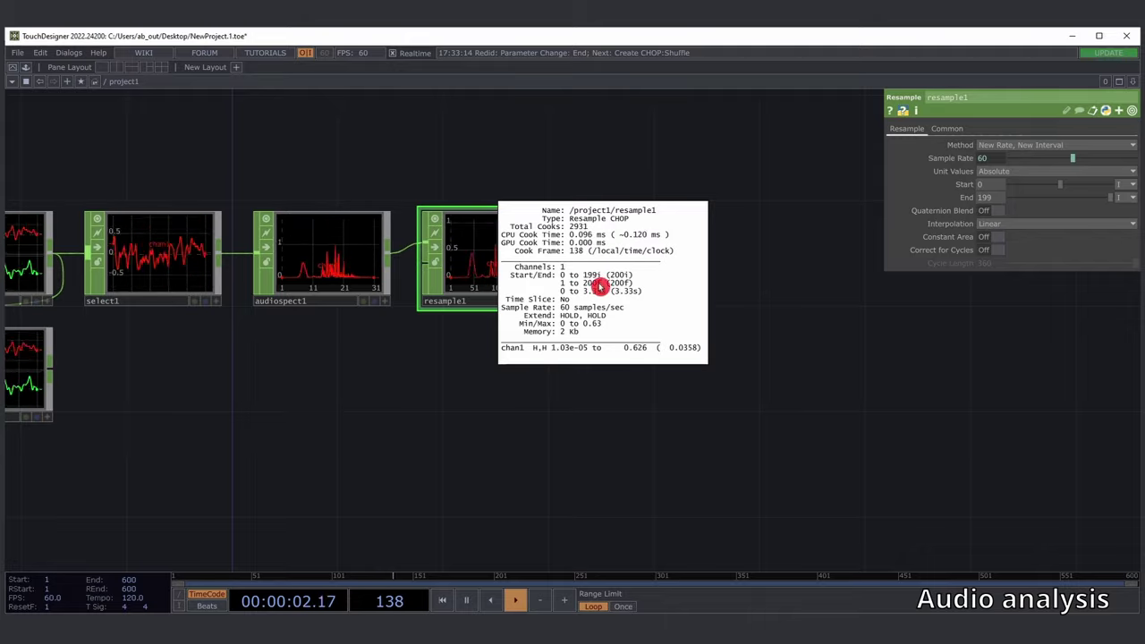
middle_click_drag(766, 285, 714, 317)
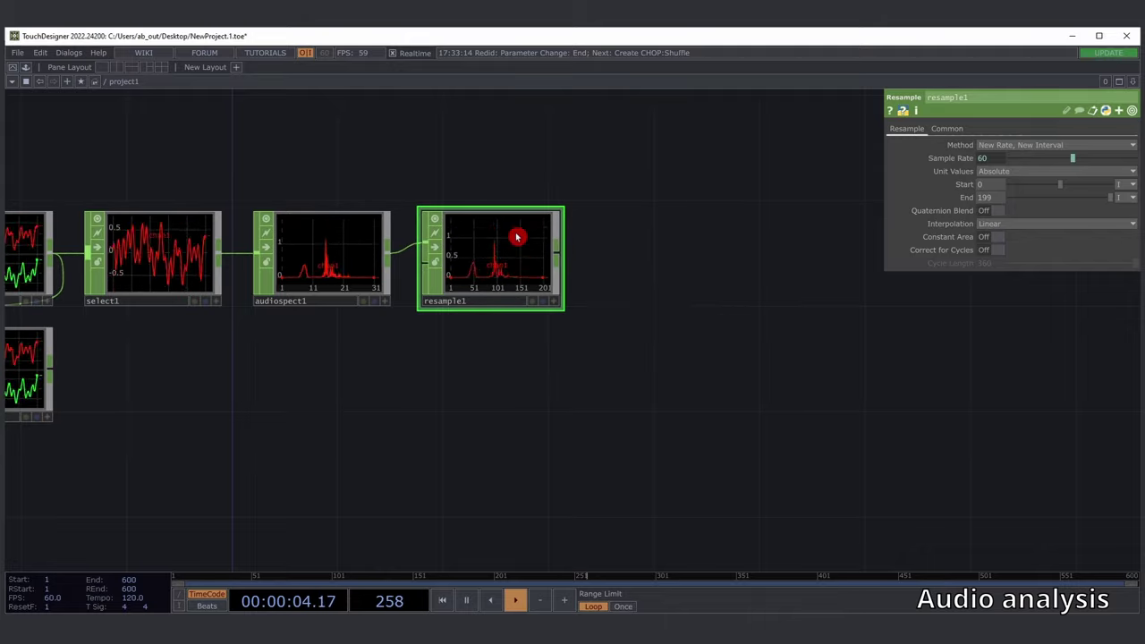
- Redo the creation of the Shuffle CHOP after resample1
left_click_drag(667, 277, 547, 267)
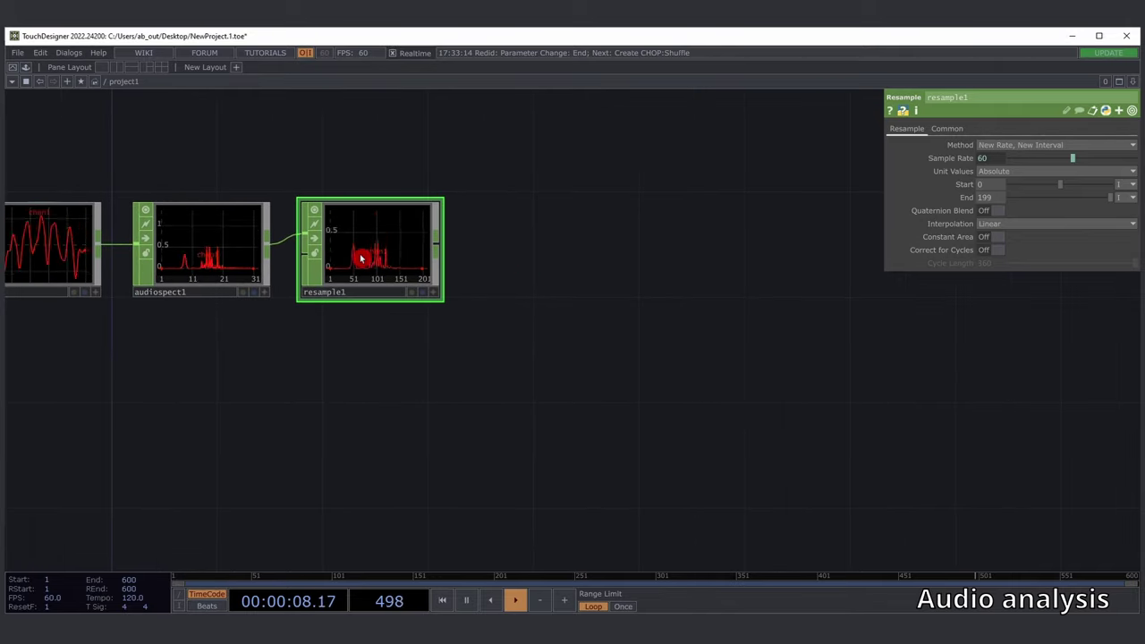
key("ctrl+y")
left_click(559, 258)
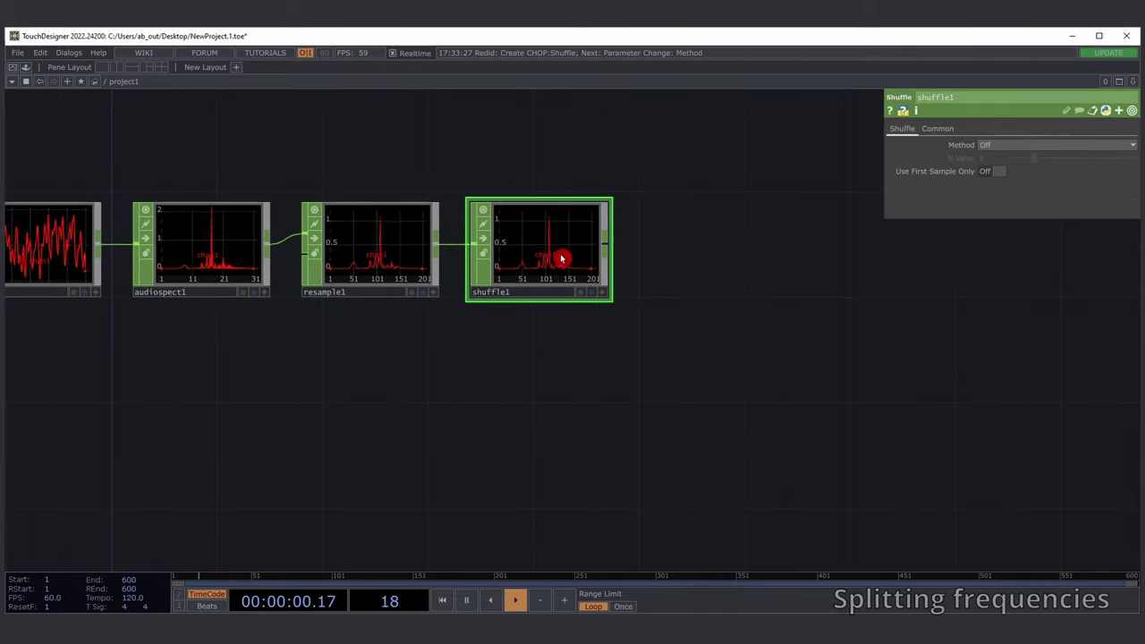
left_click_drag(664, 259, 613, 275)
right_click_drag(418, 177, 598, 334)
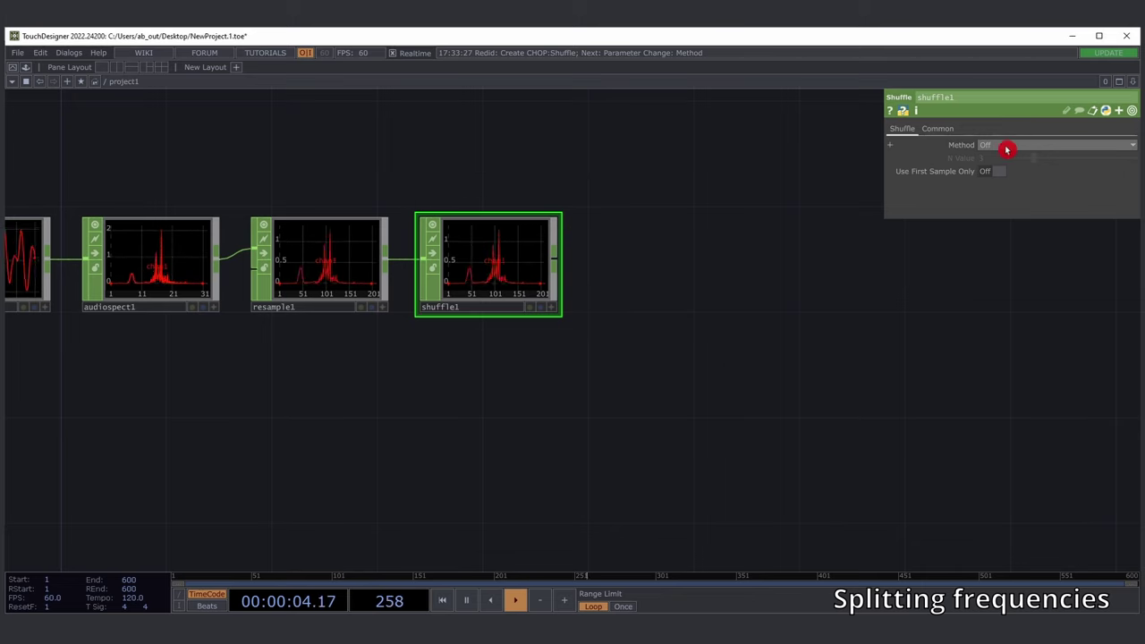
- Redo the shuffle1 method change to Split N Samples and compare its channels with the resample1 curve
key("ctrl+y")
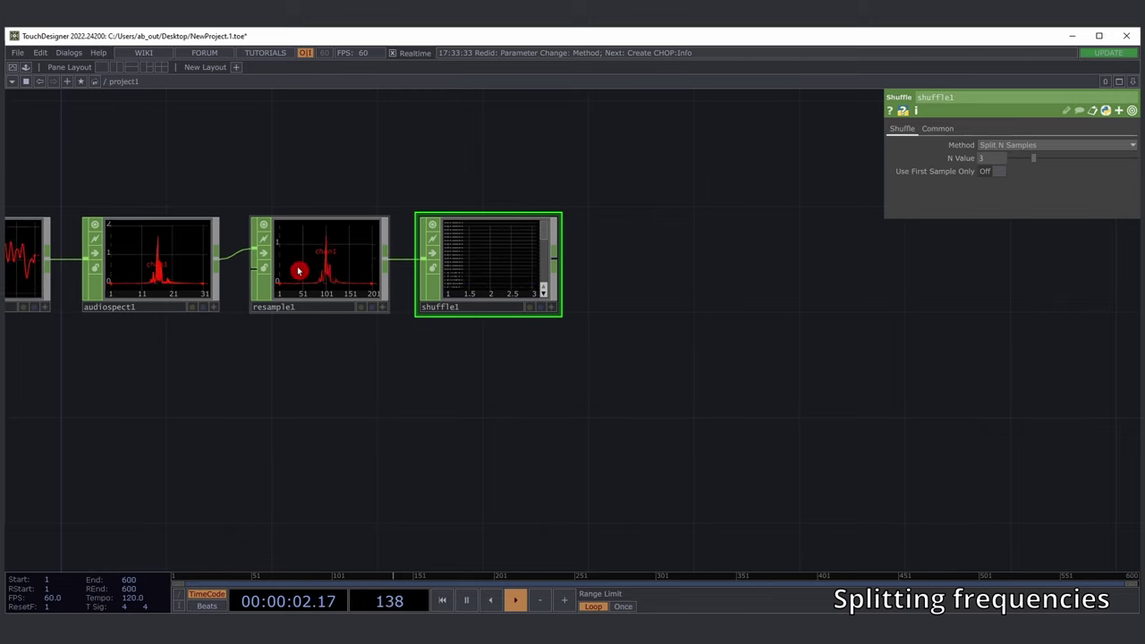
scroll(299, 270, "up", 4)
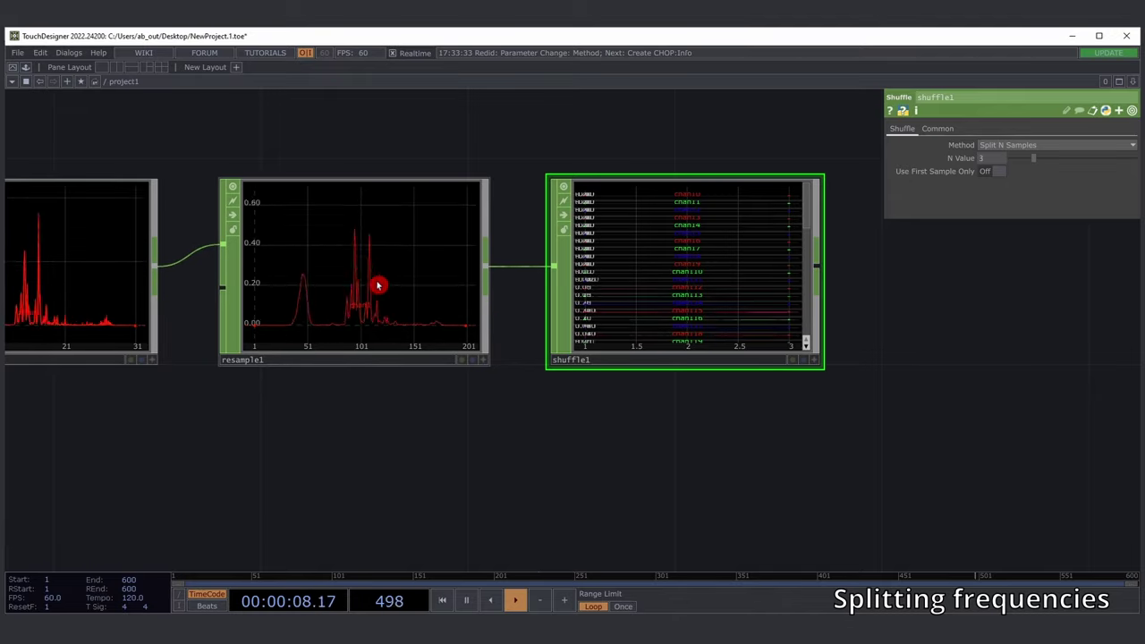
left_click_drag(850, 286, 726, 277)
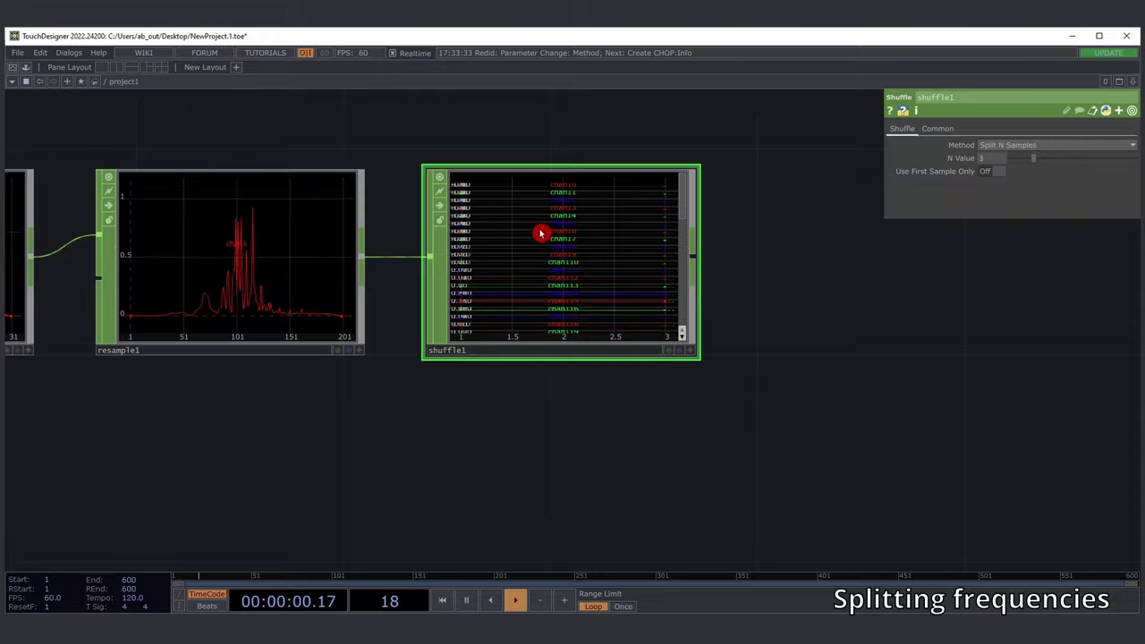
- Redo the creation of the Info CHOP below resample1
middle_click_drag(540, 234, 509, 251)
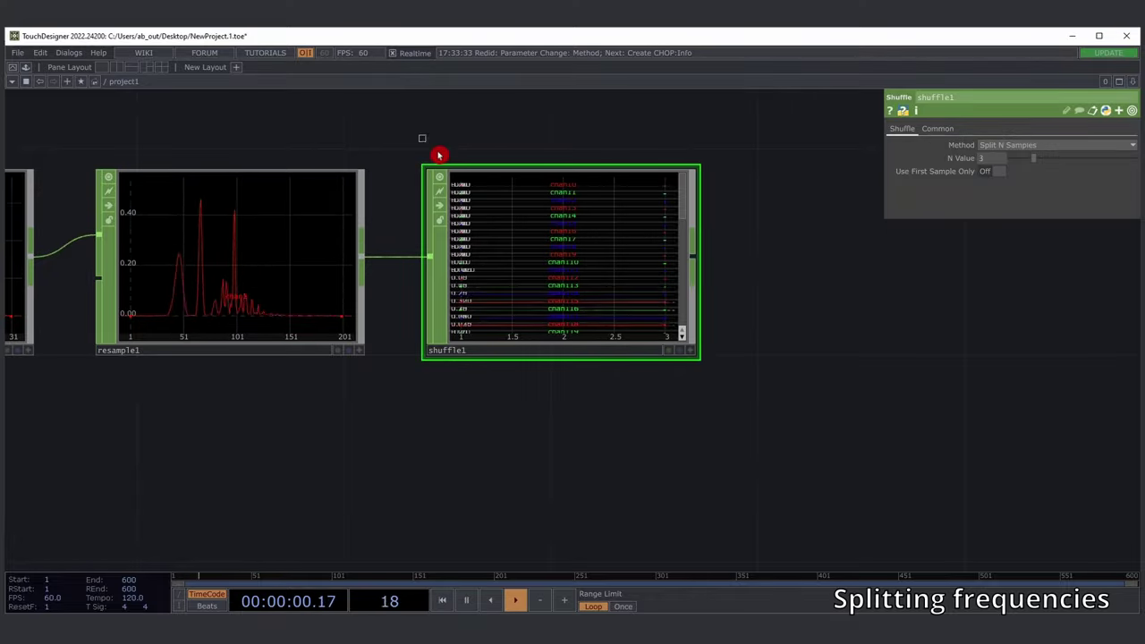
right_click_drag(438, 154, 755, 370)
left_click_drag(747, 349, 762, 288)
scroll(710, 324, "down", 3)
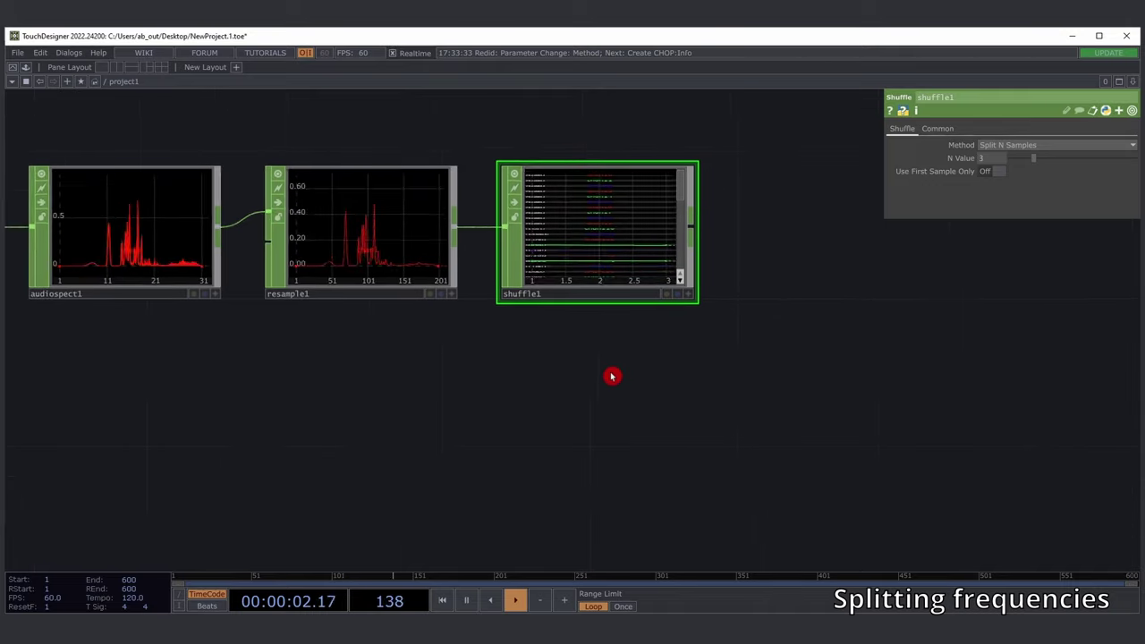
left_click_drag(612, 375, 603, 376)
key("ctrl+y")
left_click_drag(536, 394, 533, 302)
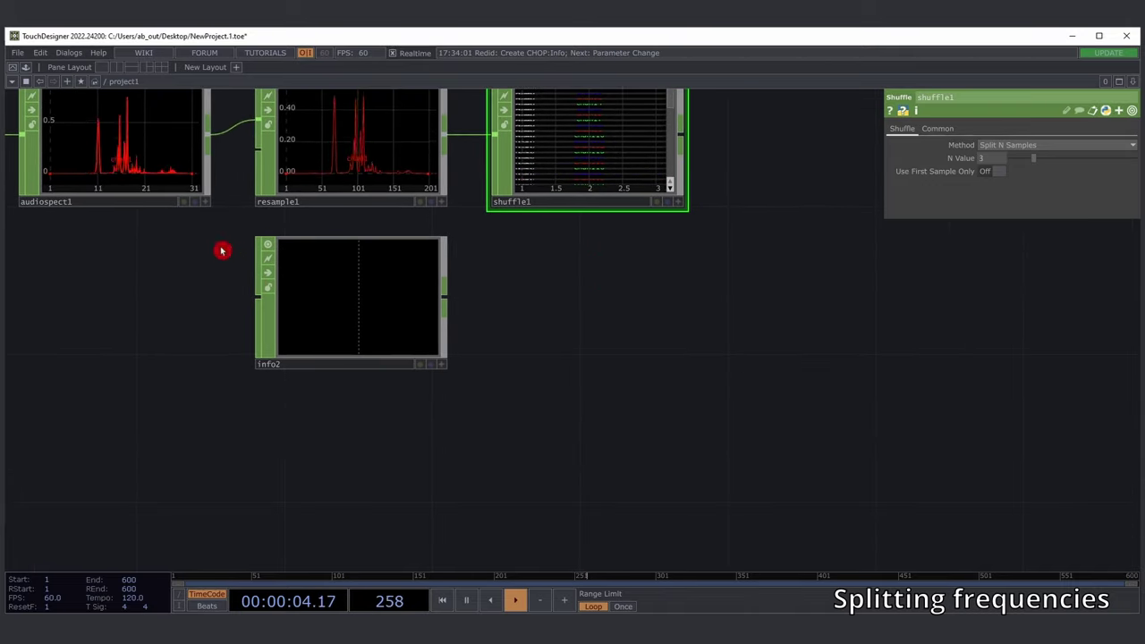
- Redo the info2 changes that set its Operator to resample1 and its Scope to length
key("ctrl+y")
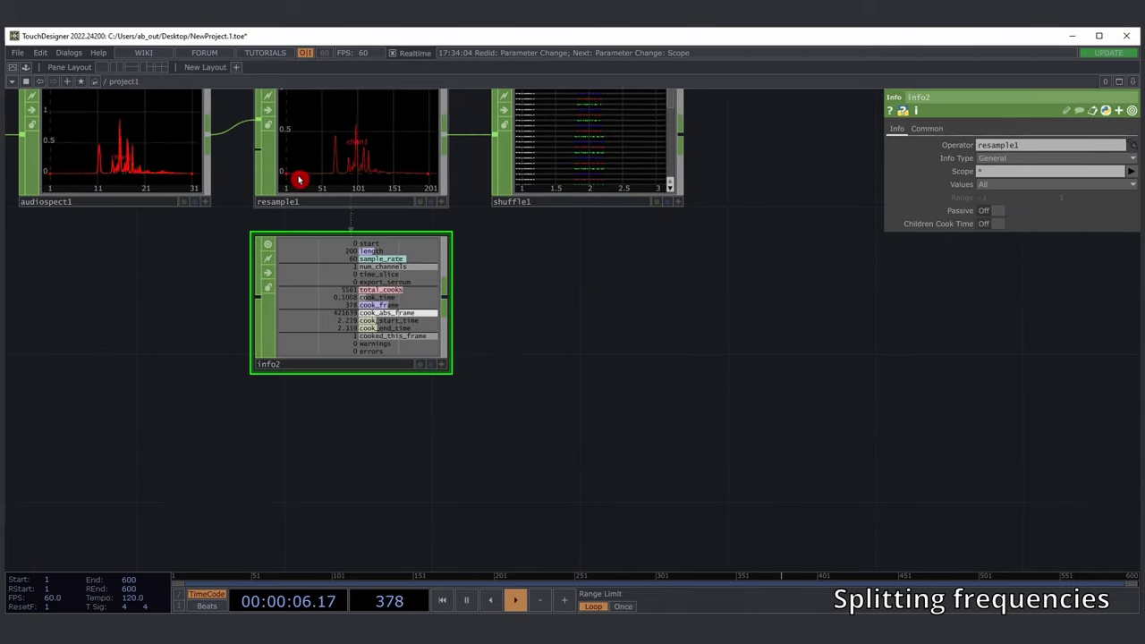
key("ctrl+y")
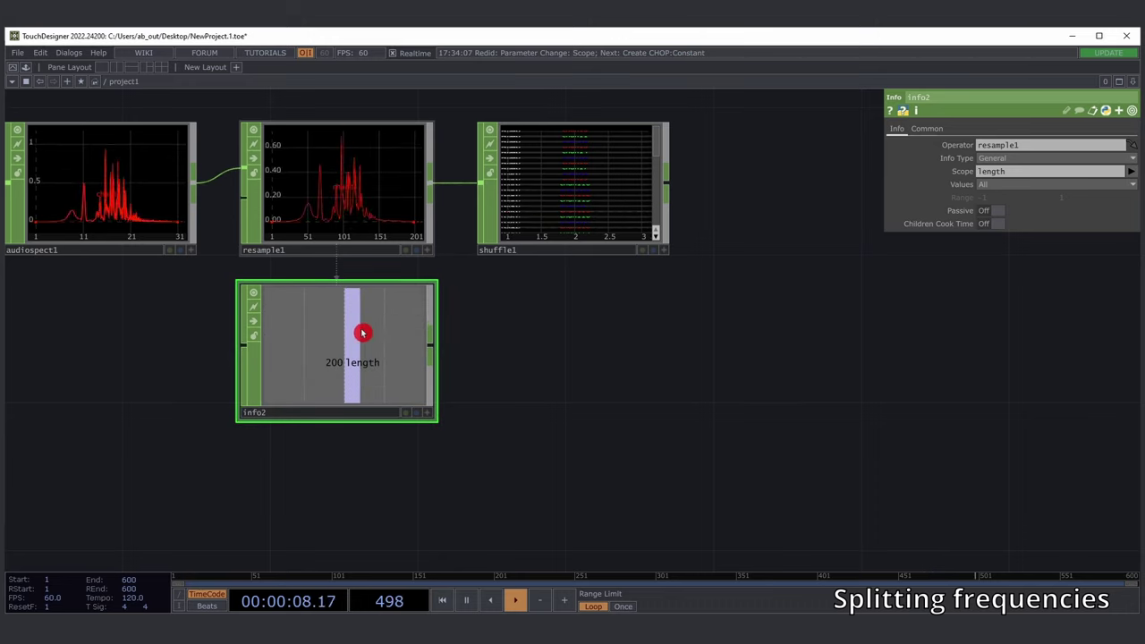
left_click_drag(519, 397, 462, 355)
scroll(498, 317, "down", 3)
left_click(335, 211)
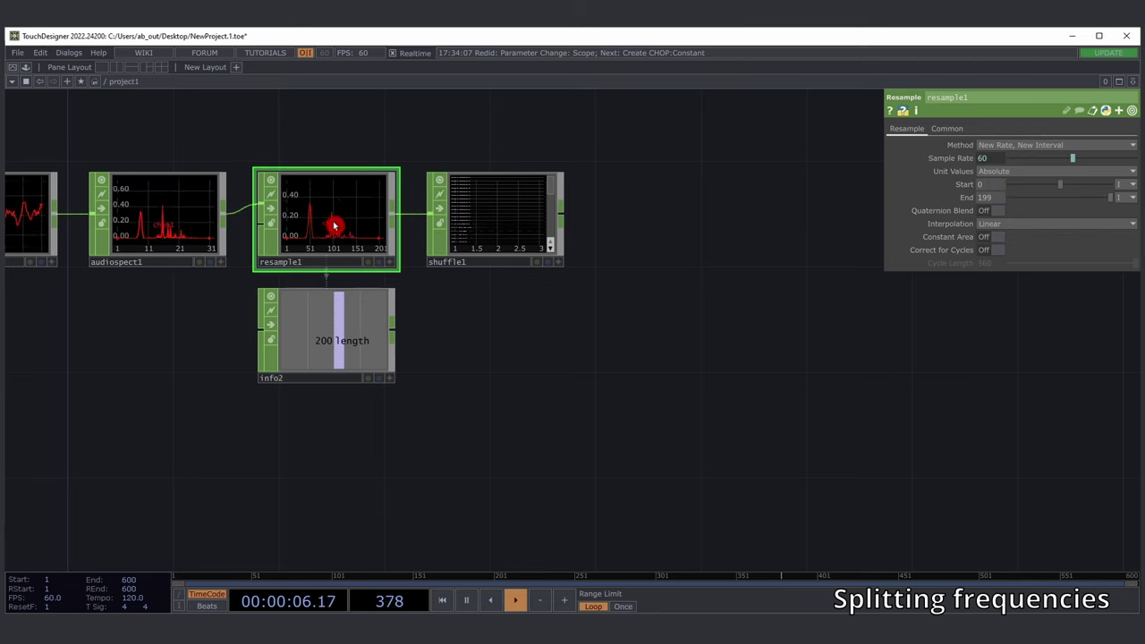
- Redo the creation of the Constant CHOP below info2 and the change of its chan1 value to 50
left_click_drag(429, 378, 417, 346)
key("ctrl+y")
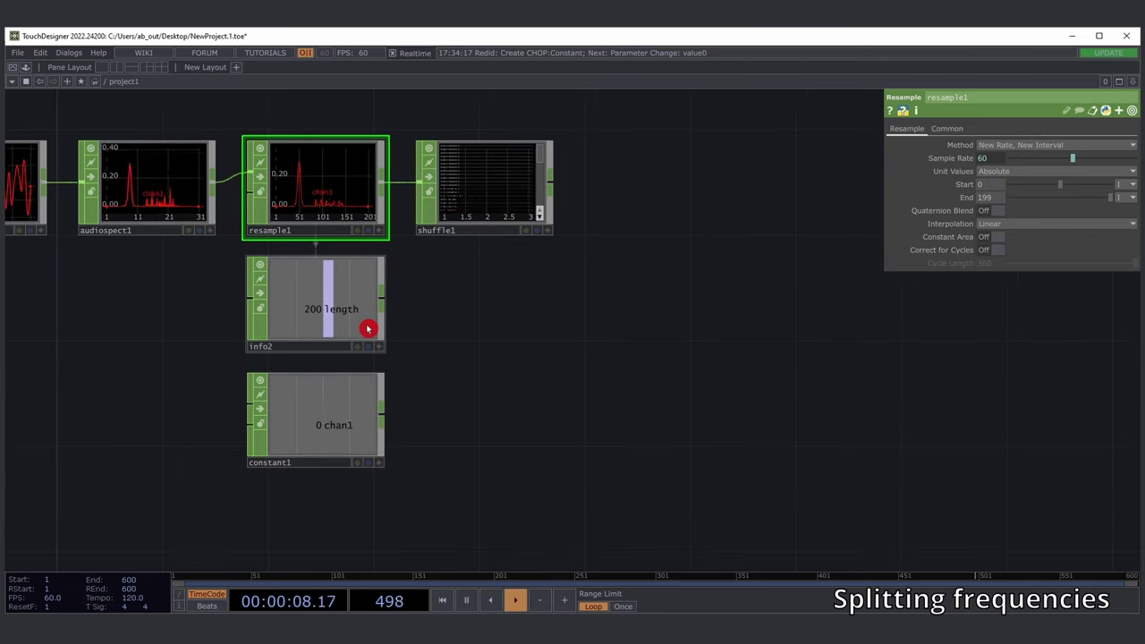
left_click_drag(174, 394, 437, 454)
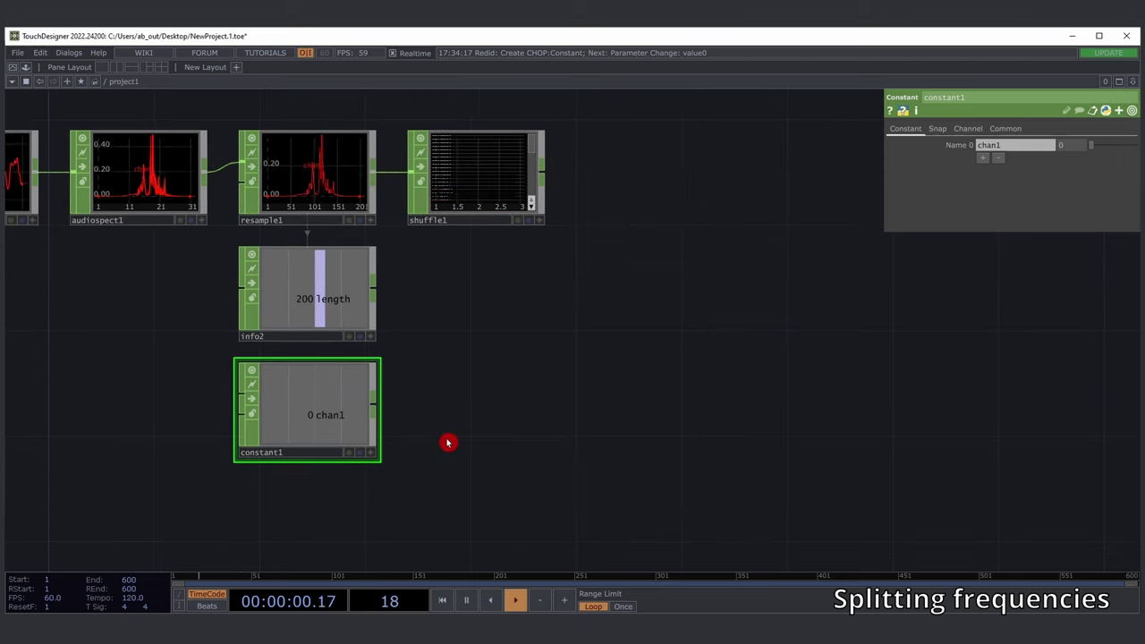
key("ctrl+y")
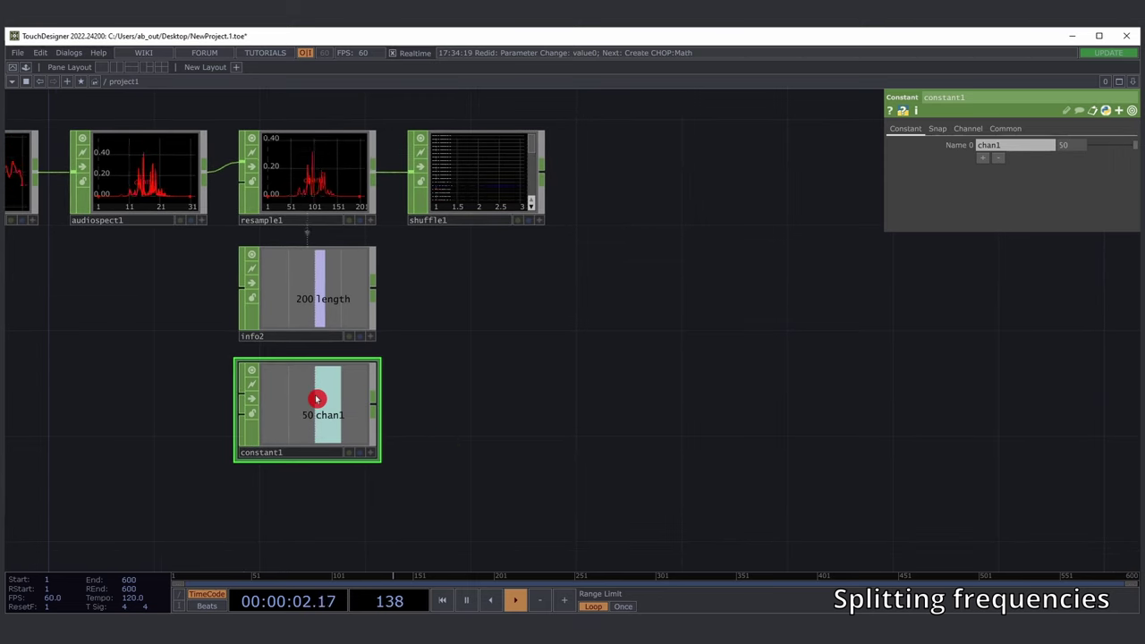
- Redo the creation of the Math CHOP and the connections from info2 and constant1 into it
key("ctrl+y")
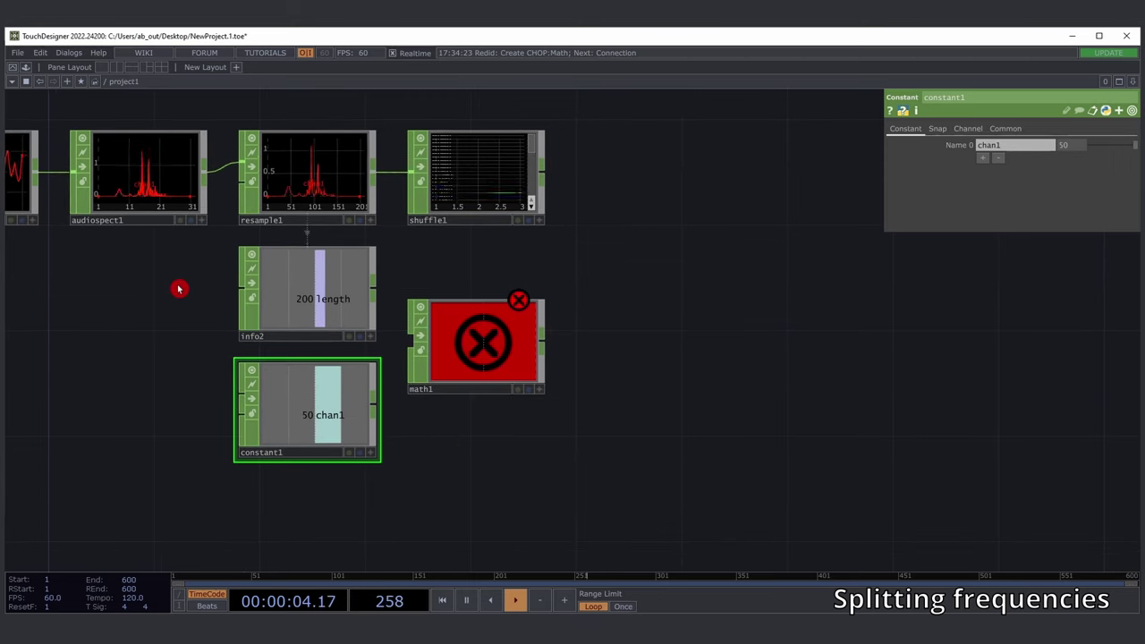
key("ctrl+y")
key("ctrl+y")
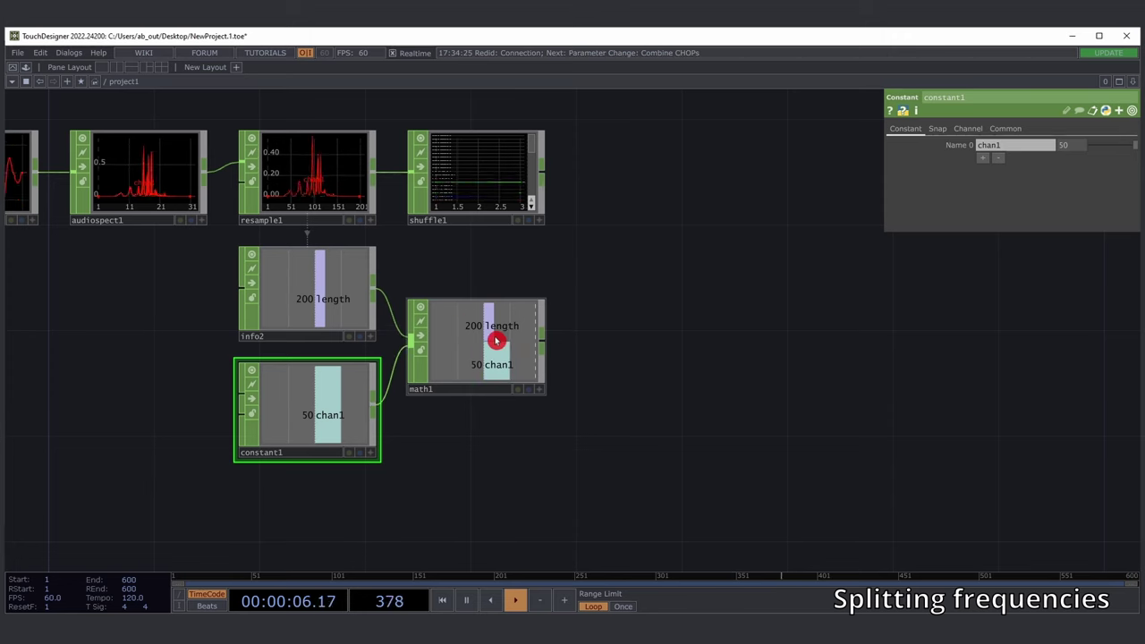
- Redo the math1 change of Combine CHOPs to Divide
left_click(498, 334)
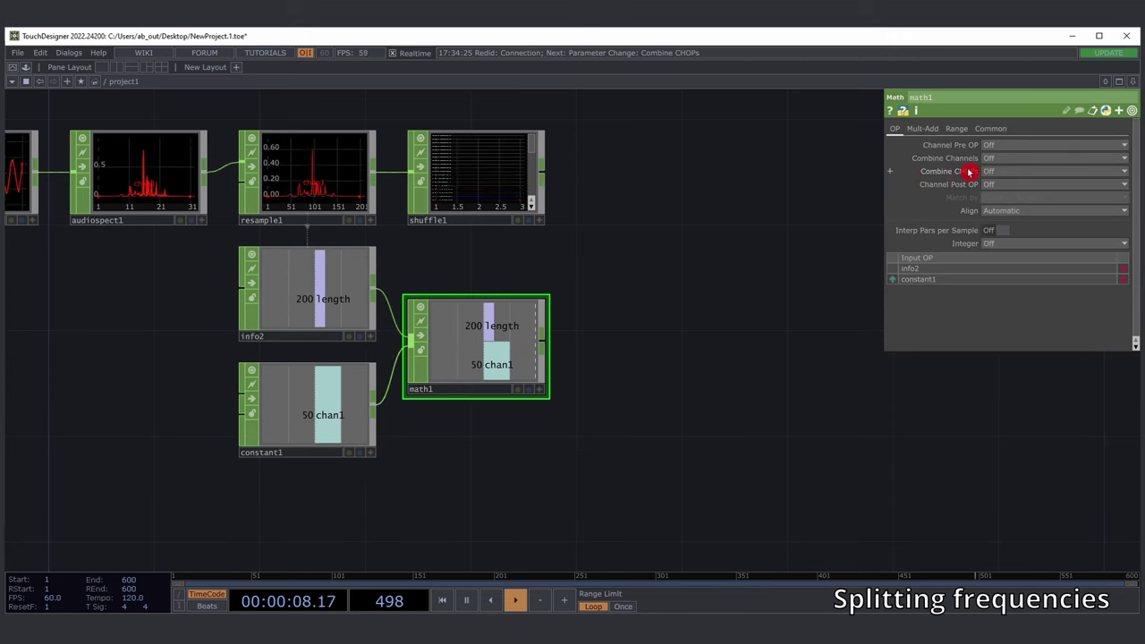
key("ctrl+y")
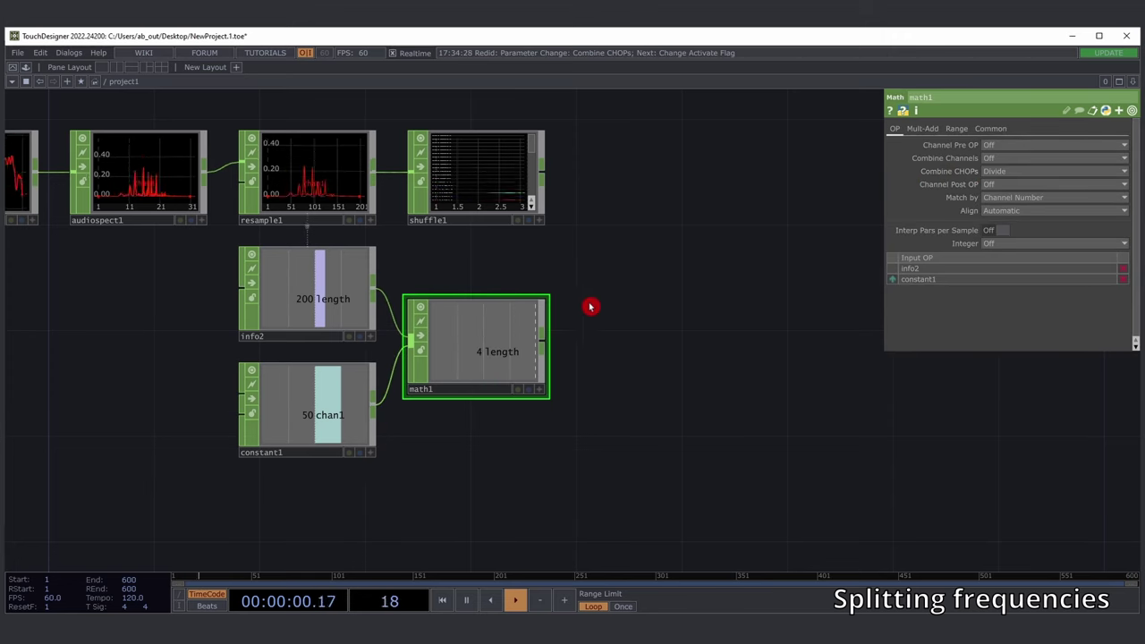
right_click_drag(629, 431, 429, 294)
left_click_drag(607, 355, 558, 387)
- Redo the math1 viewer activation and the shuffle1 change that drives N Value from math1's length channel
left_click(460, 218)
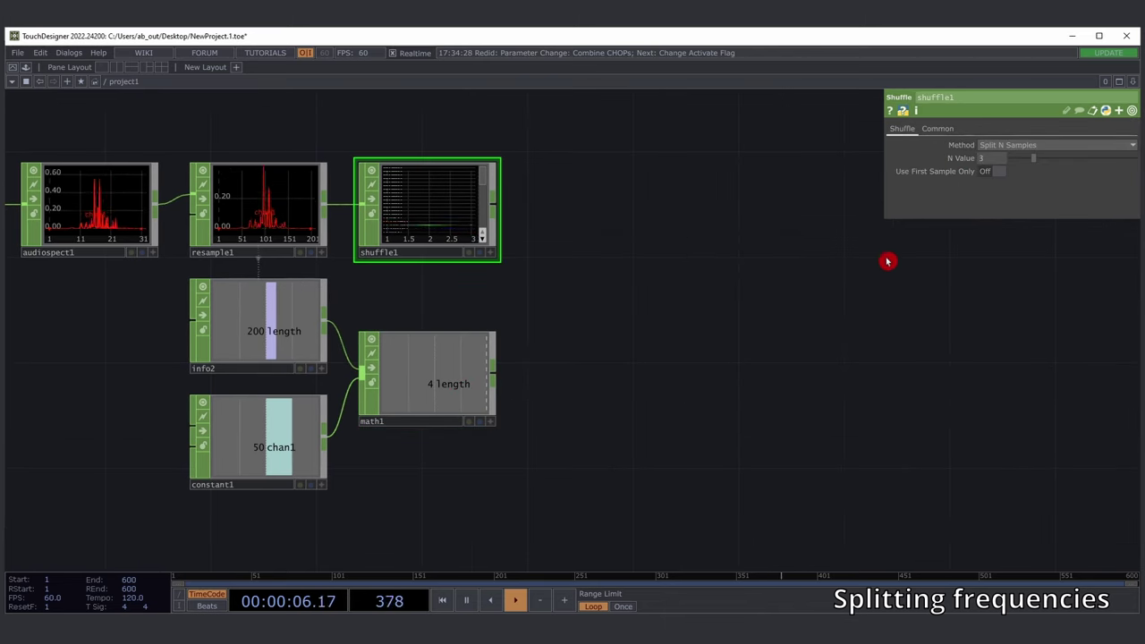
key("ctrl+y")
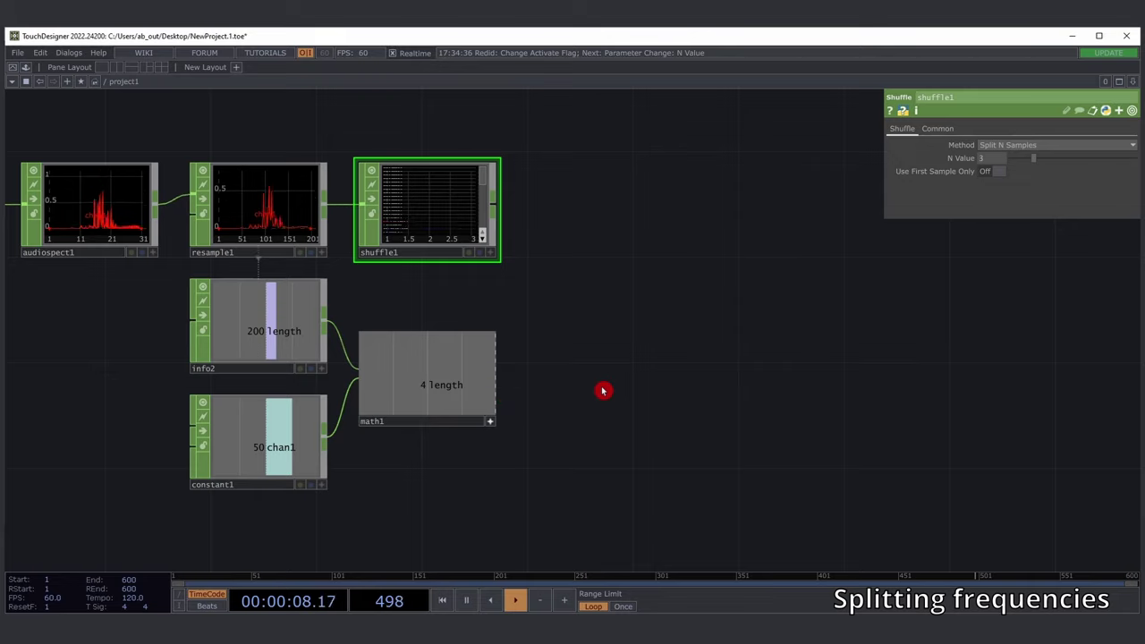
key("ctrl+y")
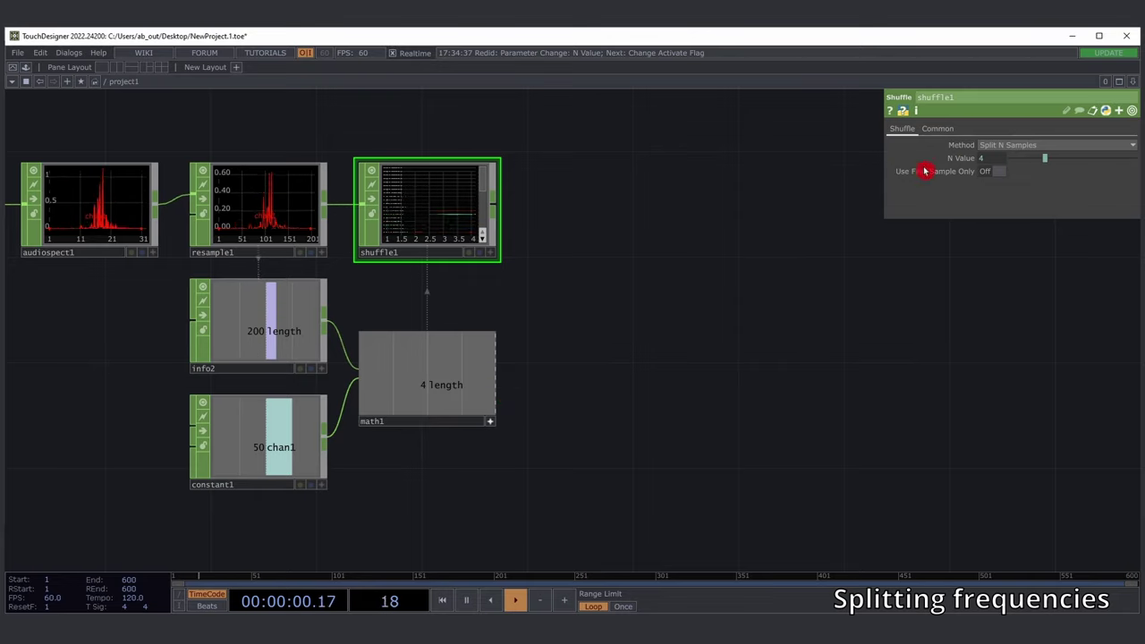
- Inspect shuffle1's channel and sample information and compare it with the value in constant1
scroll(421, 209, "up", 2)
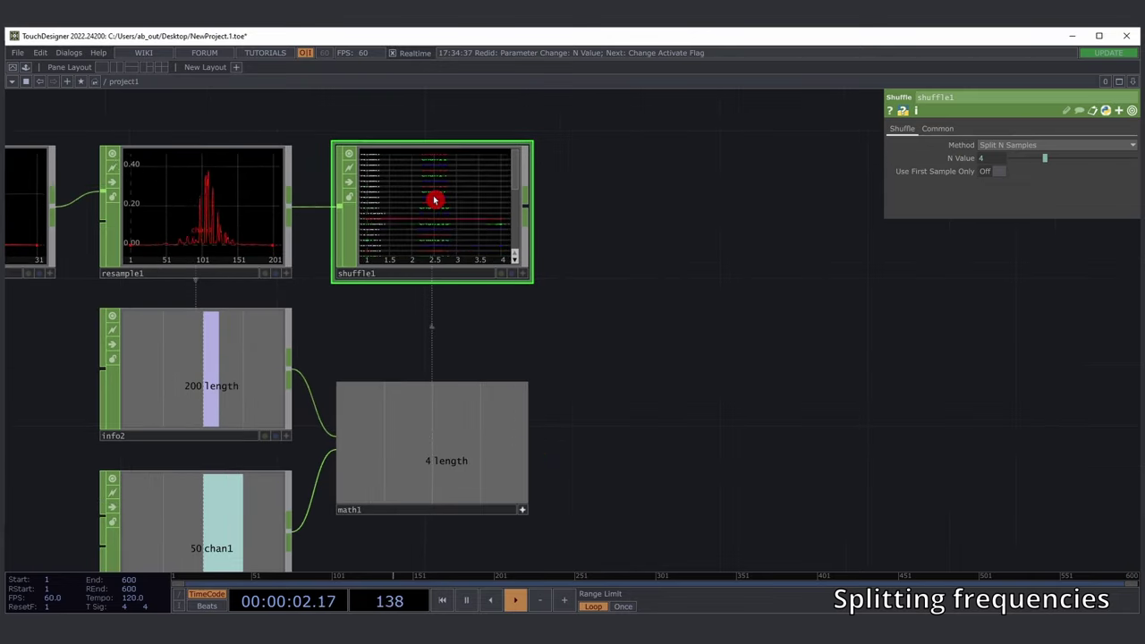
middle_click(434, 200)
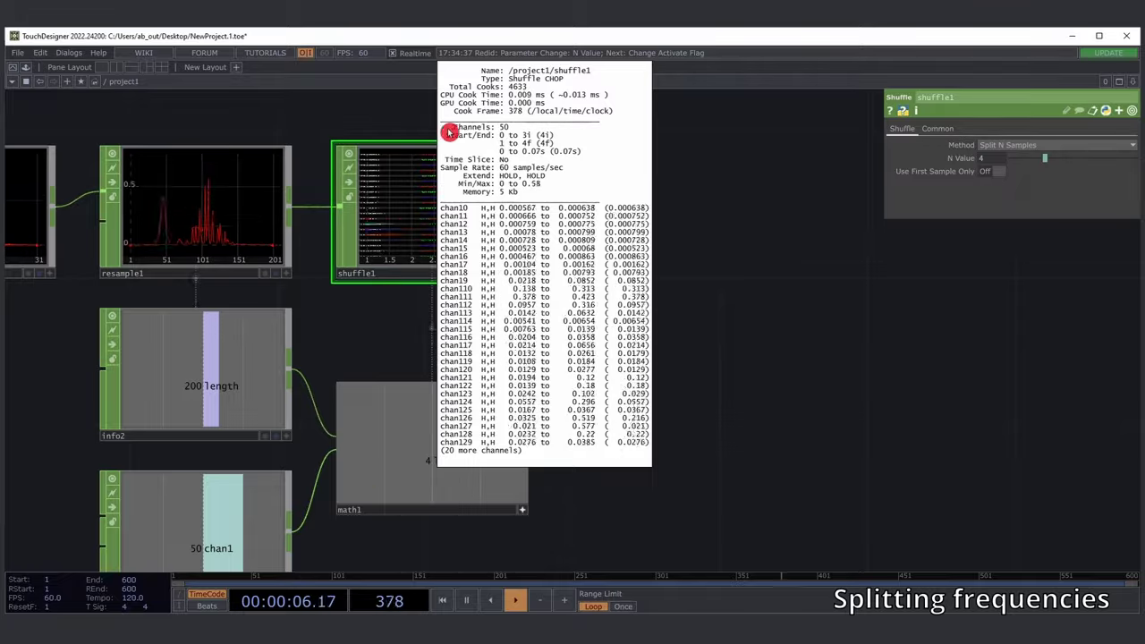
middle_click_drag(449, 131, 452, 351)
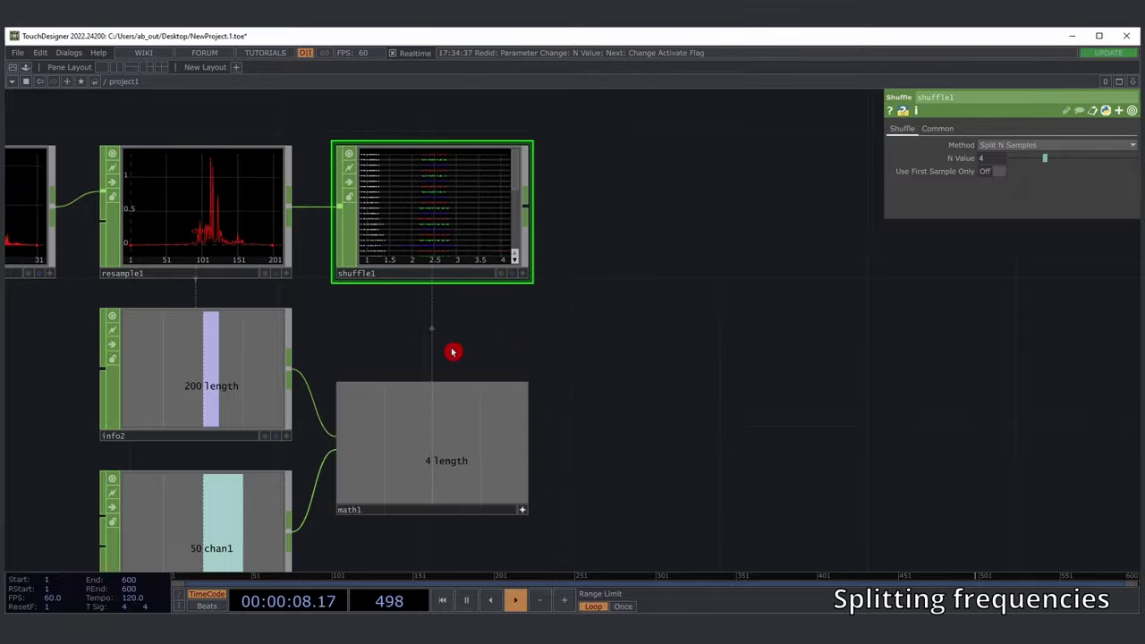
left_click_drag(519, 341, 562, 233)
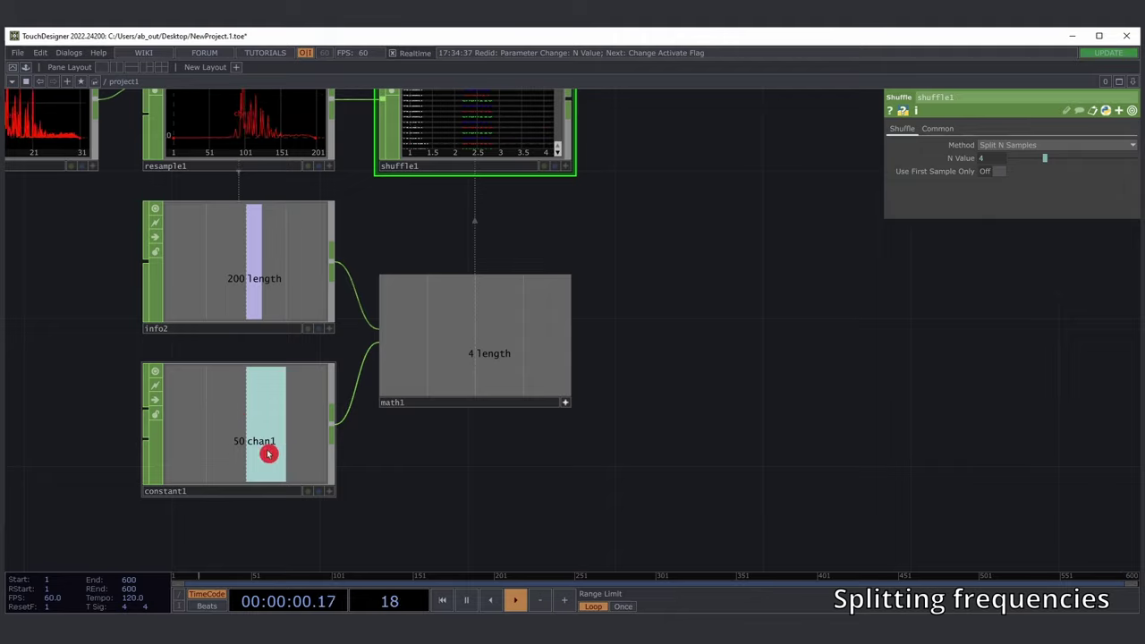
left_click_drag(649, 241, 643, 286)
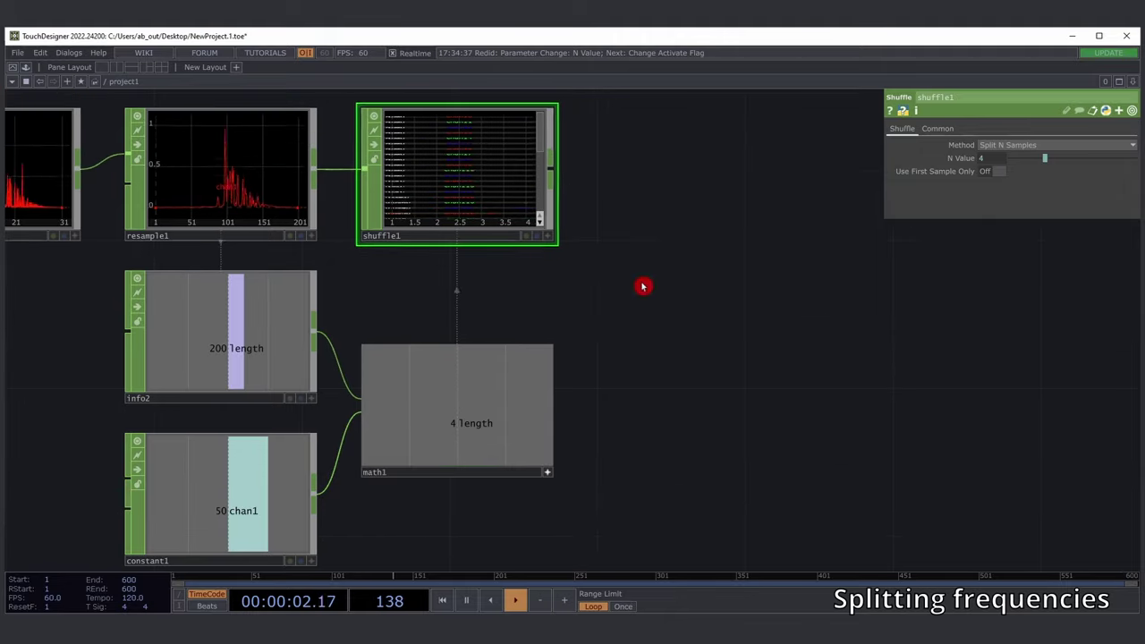
middle_click_drag(474, 174, 488, 293)
left_click_drag(649, 265, 554, 316)
scroll(581, 311, "down", 3)
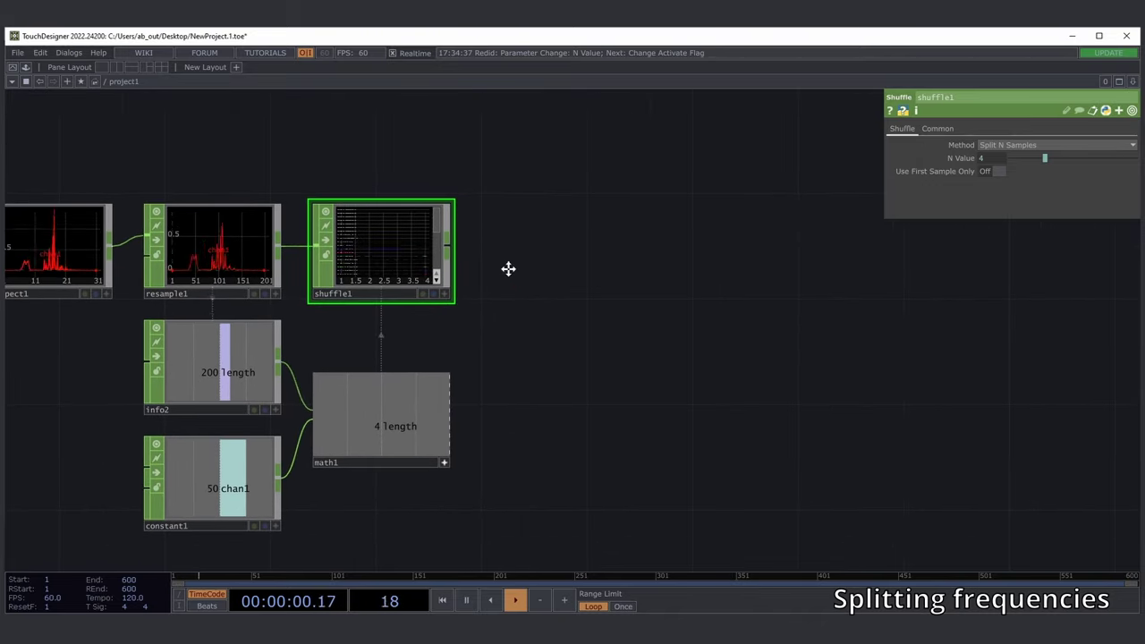
- Redo the creation of the Analyze CHOP after shuffle1
left_click_drag(508, 269, 483, 272)
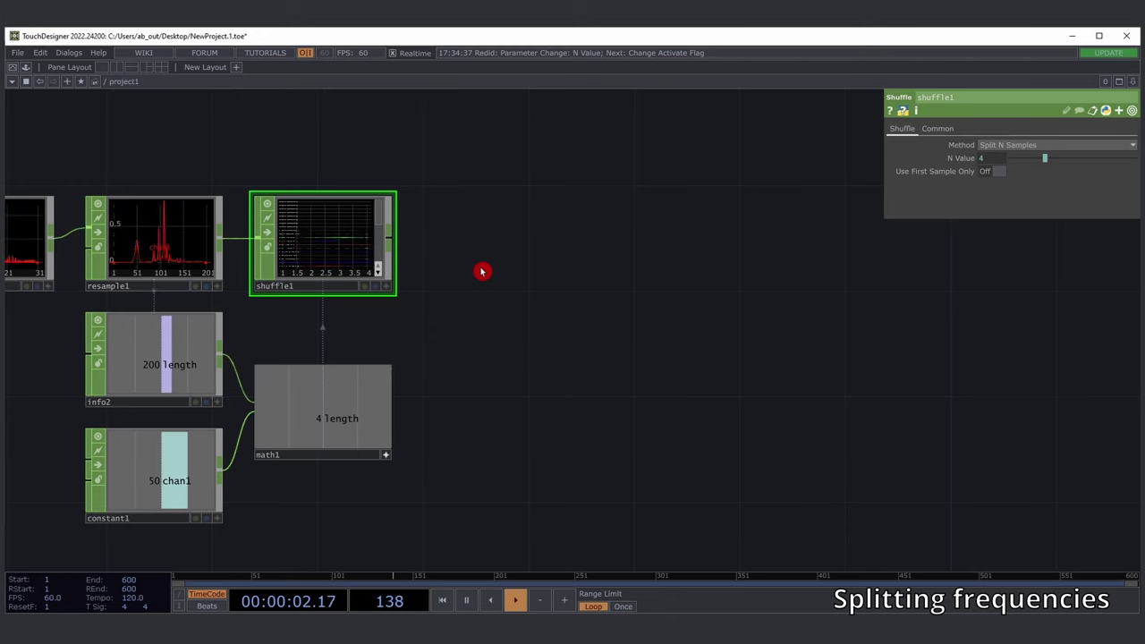
key("ctrl+y")
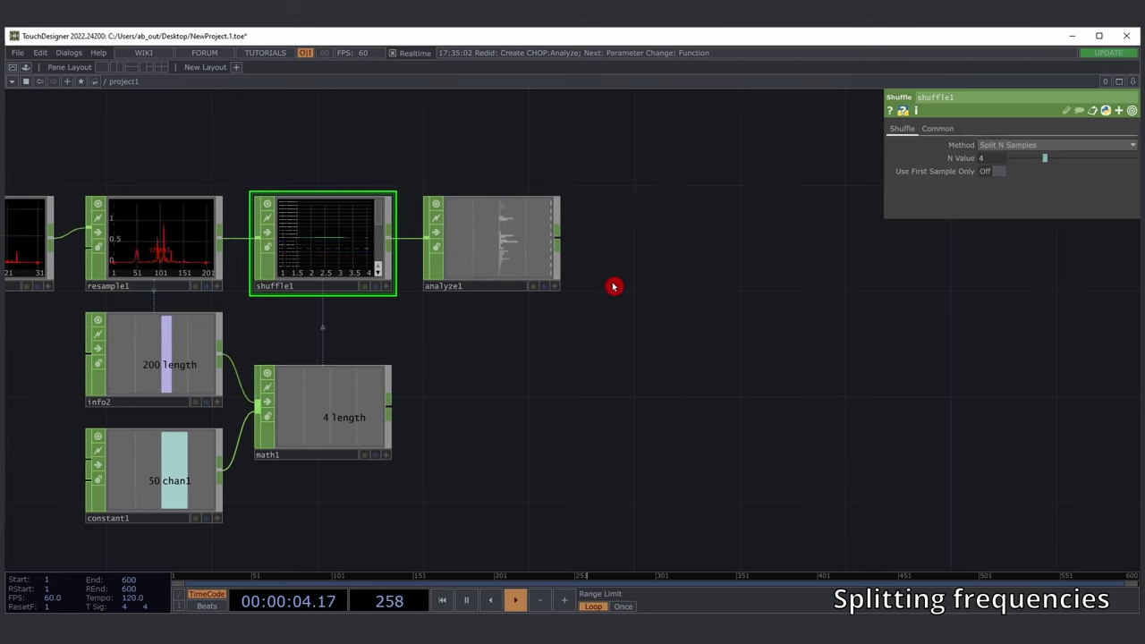
left_click_drag(614, 284, 567, 286)
left_click_drag(251, 165, 386, 167)
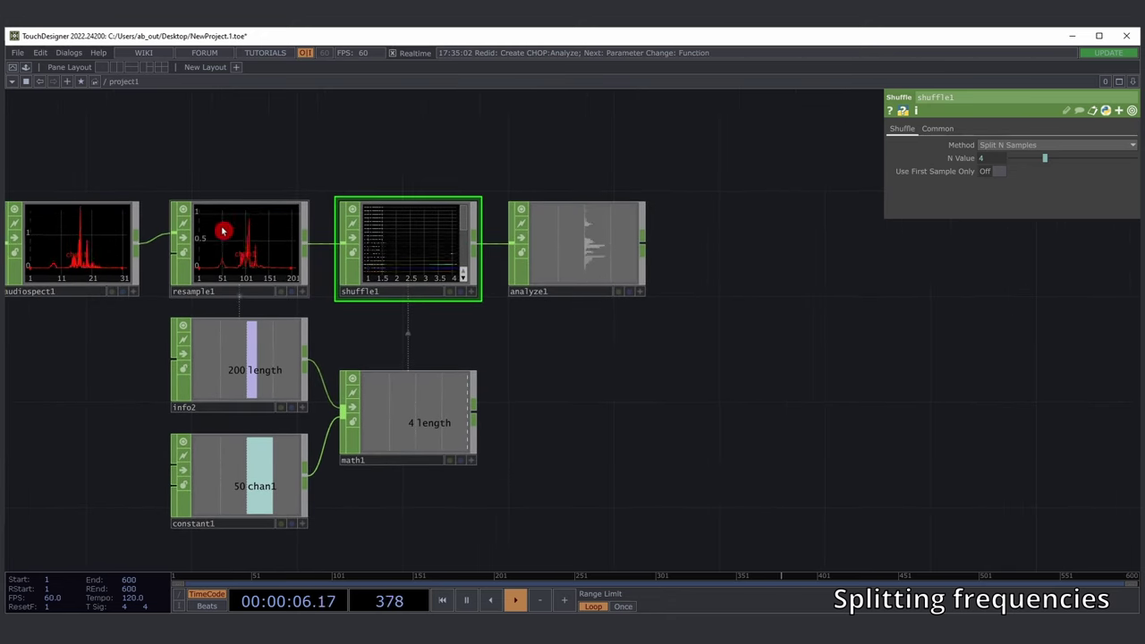
- Redo the analyze1 change of Function to Maximum
left_click_drag(707, 266, 622, 264)
left_click(494, 247)
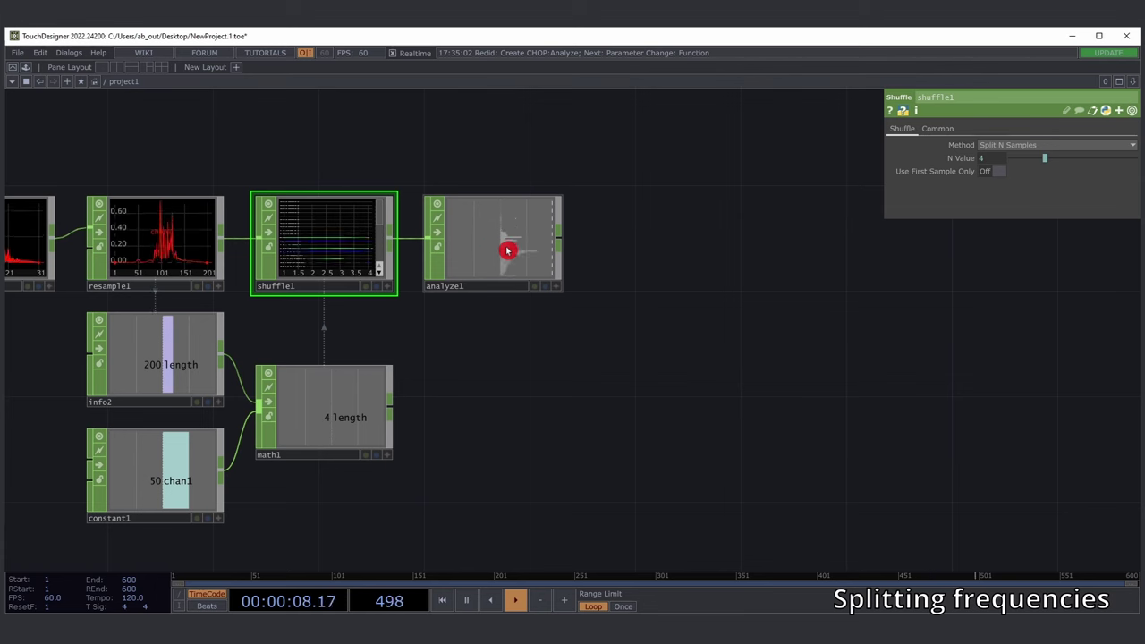
left_click(507, 250)
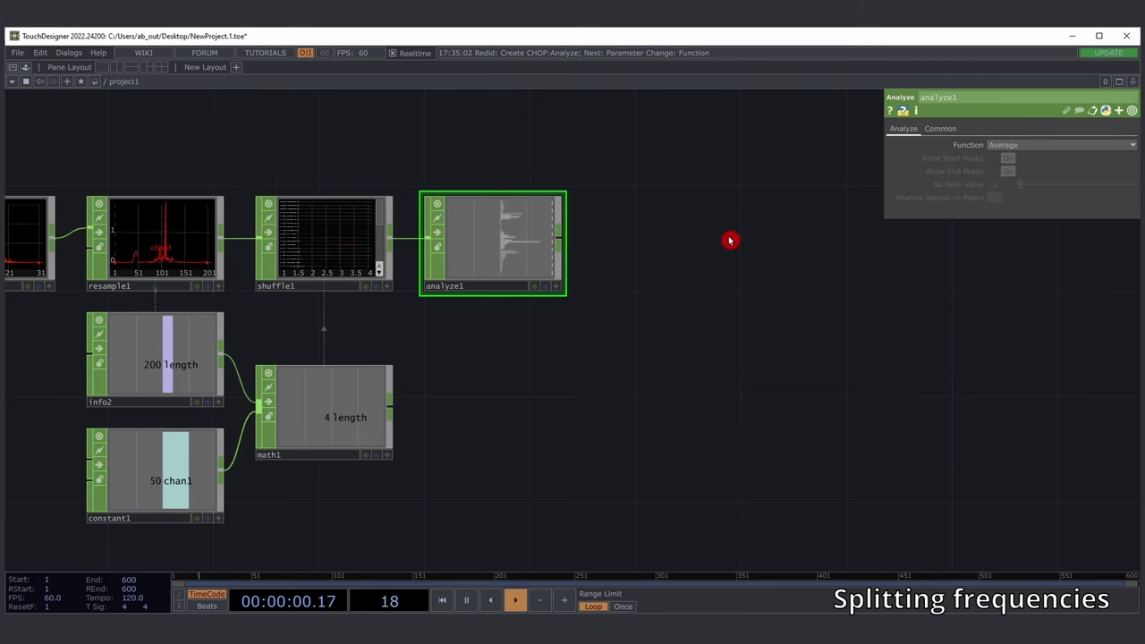
key("ctrl+y")
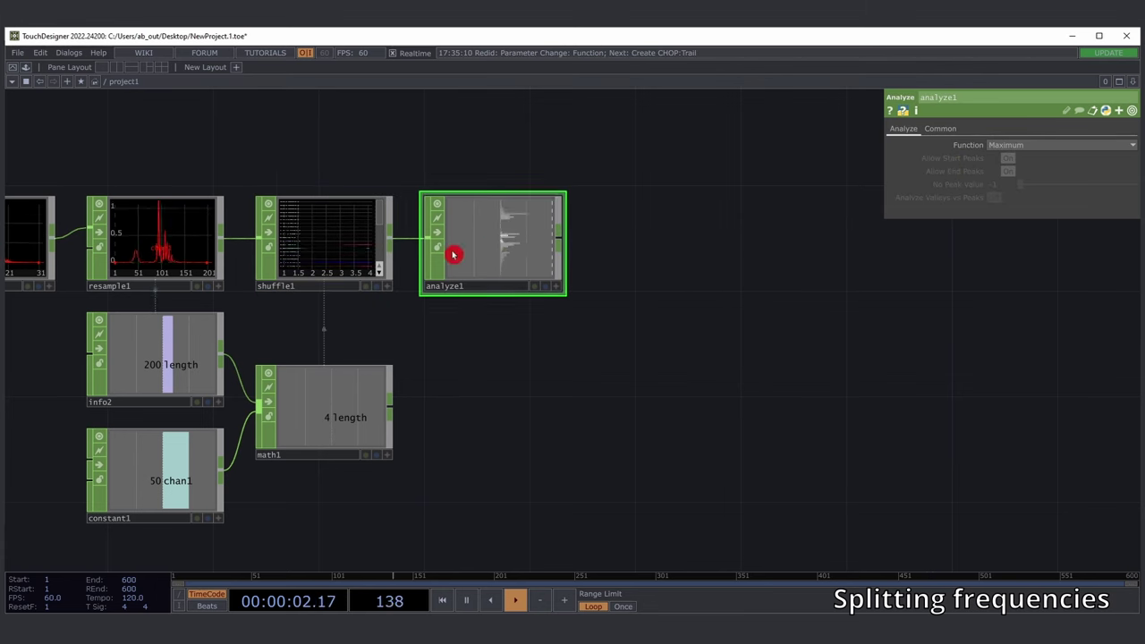
- Examine the channels and samples of shuffle1 and compare them with the resample1 curve and the analyze1 output
scroll(341, 249, "up", 6)
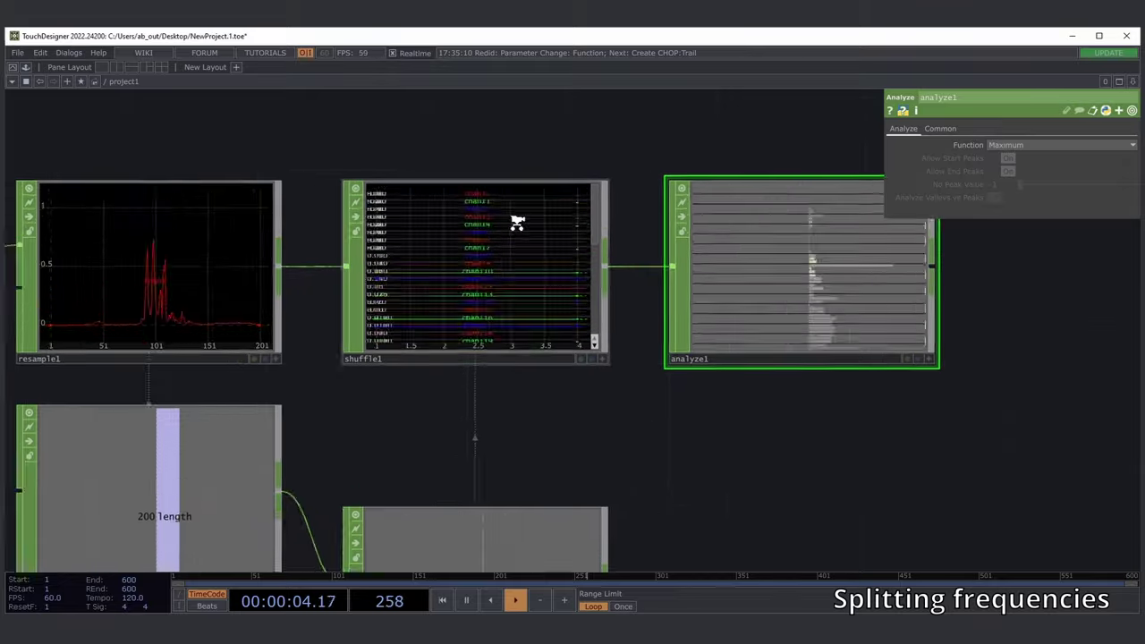
scroll(492, 333, "down", 3)
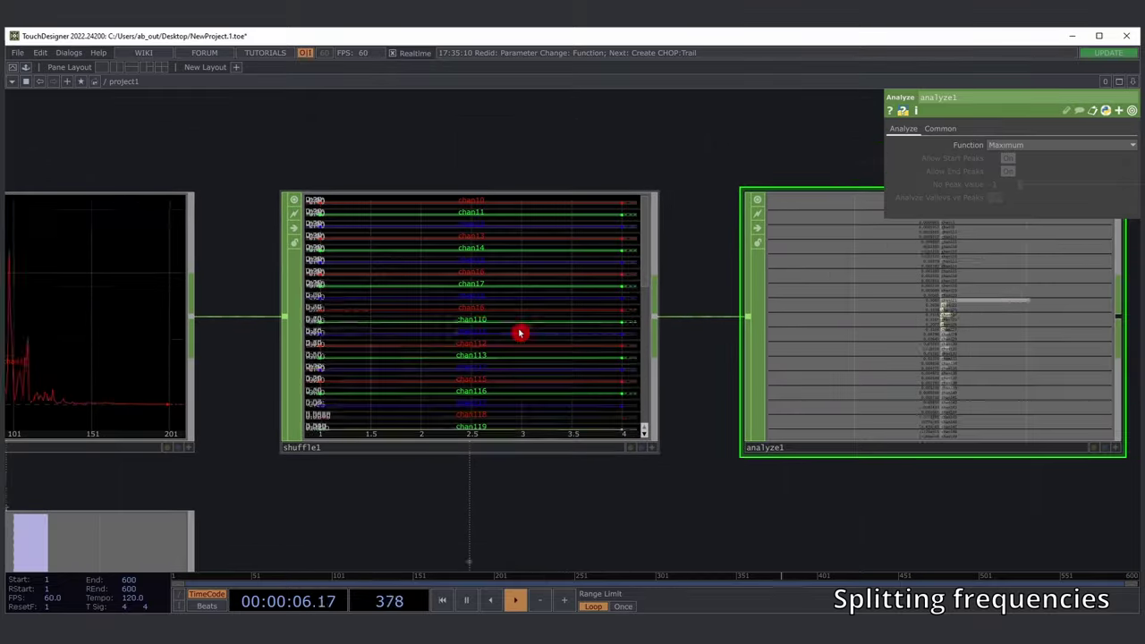
scroll(631, 319, "down", 2)
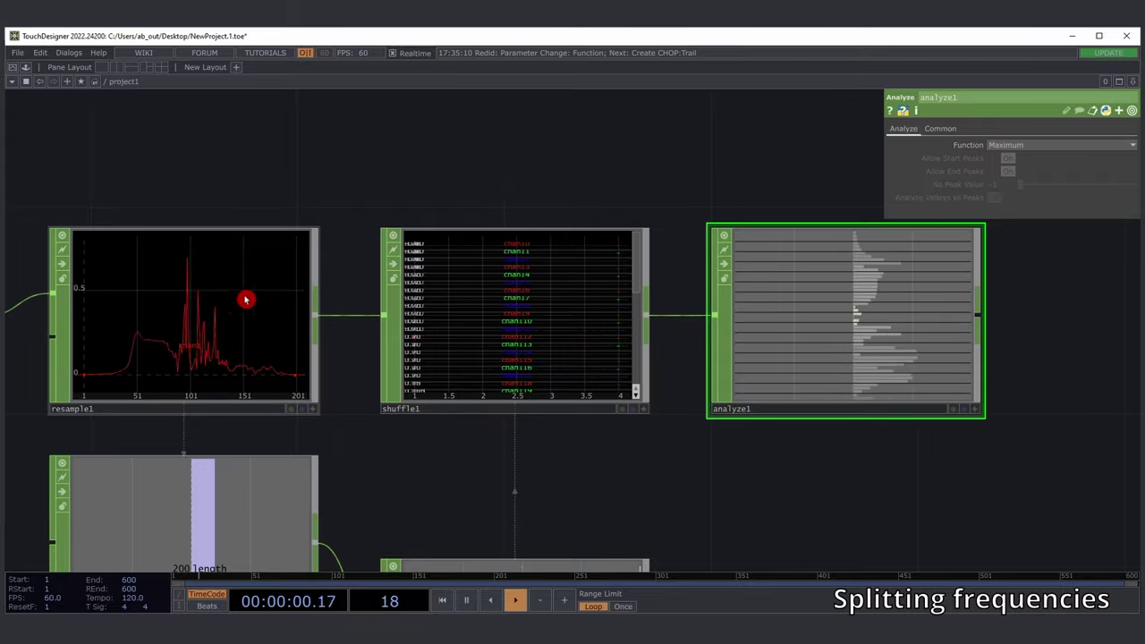
left_click(516, 325)
middle_click_drag(516, 325, 409, 312)
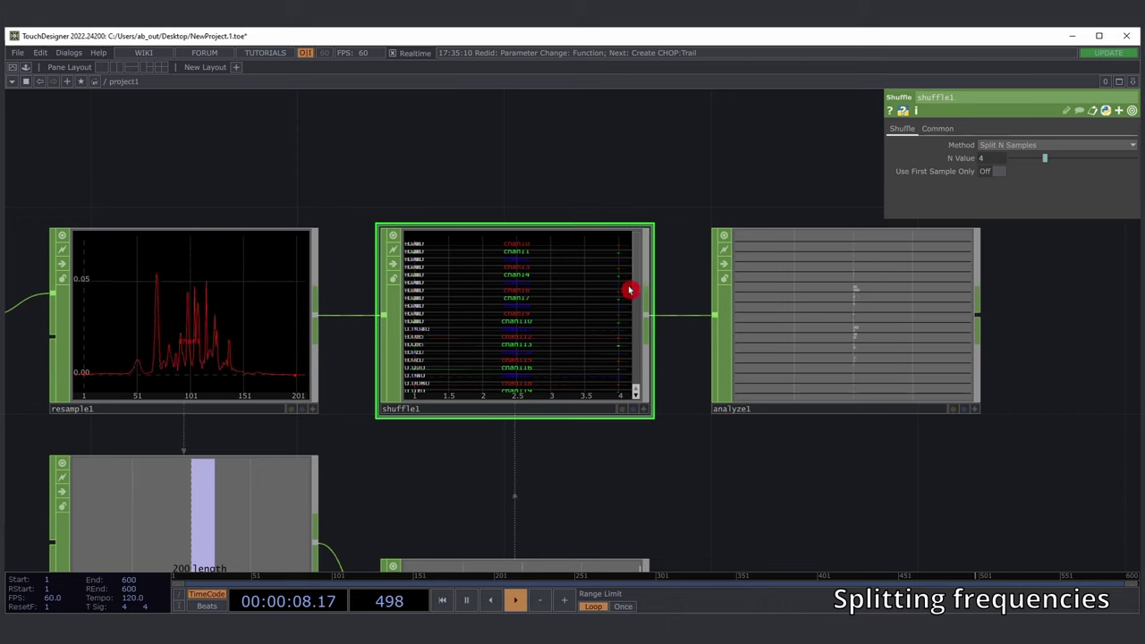
left_click_drag(621, 190, 468, 182)
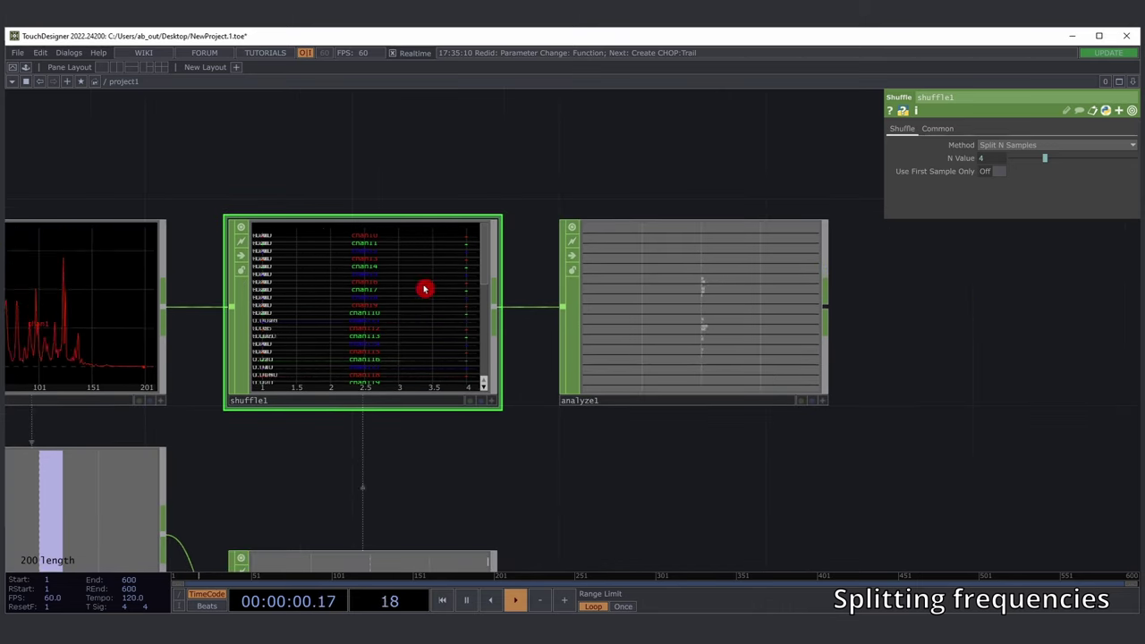
left_click_drag(251, 158, 472, 404)
left_click_drag(544, 175, 605, 350)
right_click_drag(247, 135, 580, 378)
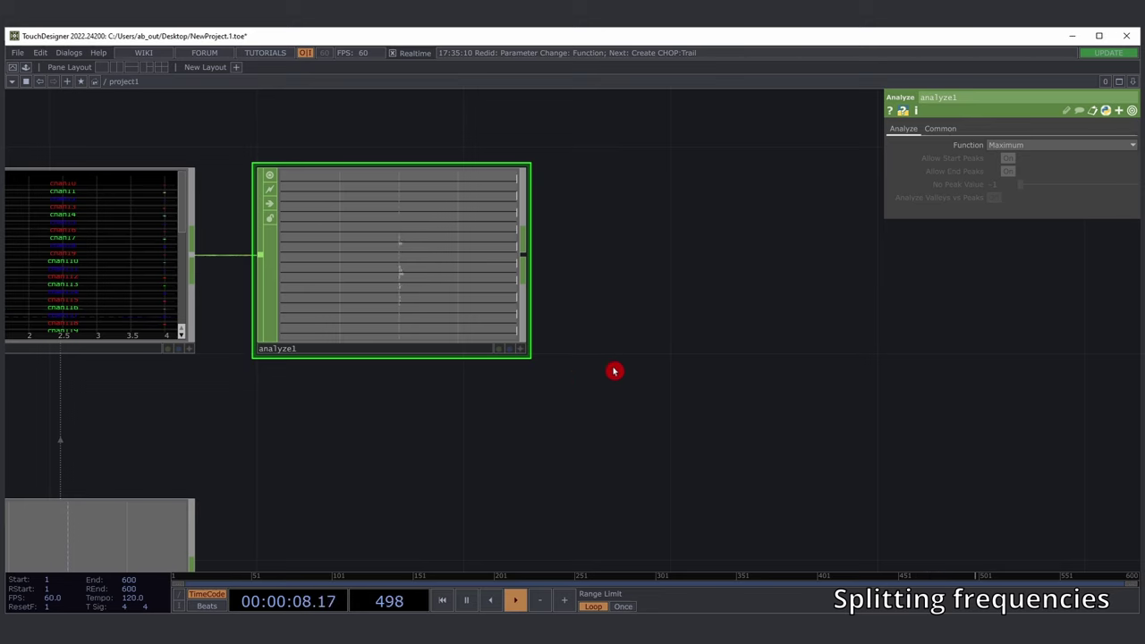
left_click_drag(614, 370, 524, 363)
middle_click_drag(559, 330, 528, 332)
left_click_drag(583, 327, 561, 316)
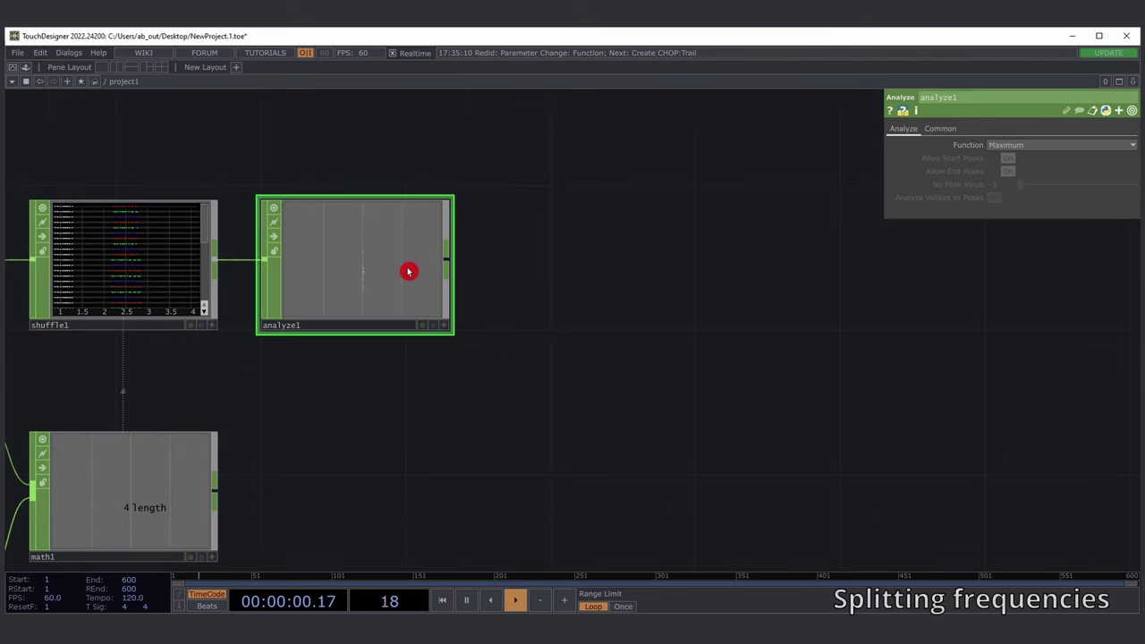
- Redo the creation of the Trail CHOP after analyze1
key("ctrl+y")
left_click(616, 287)
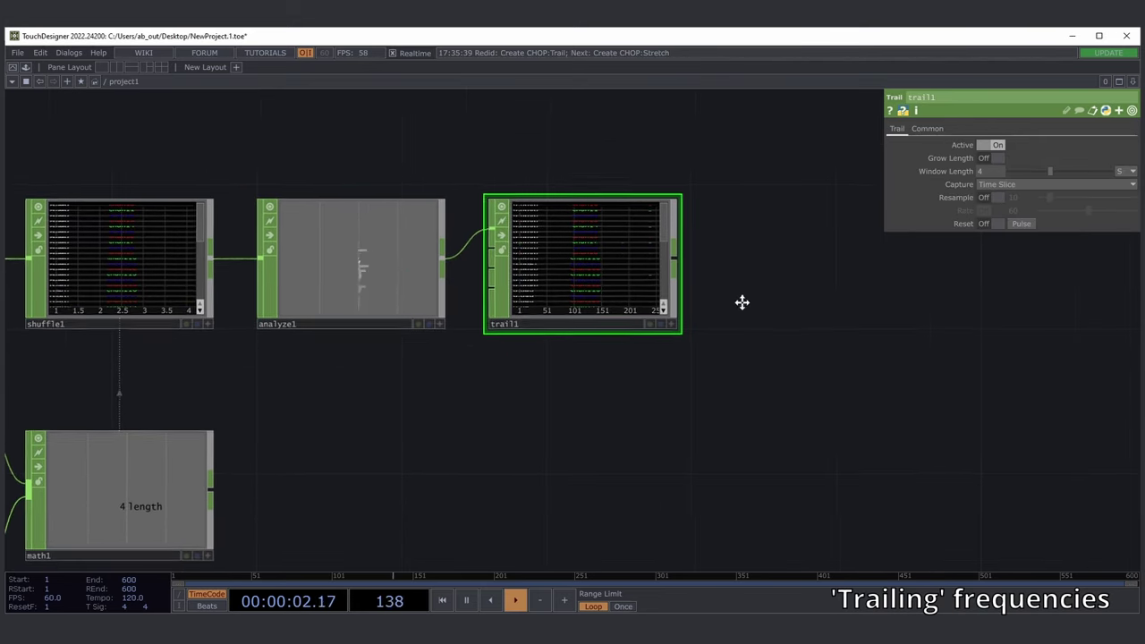
middle_click_drag(622, 283, 544, 284)
left_click_drag(723, 281, 634, 278)
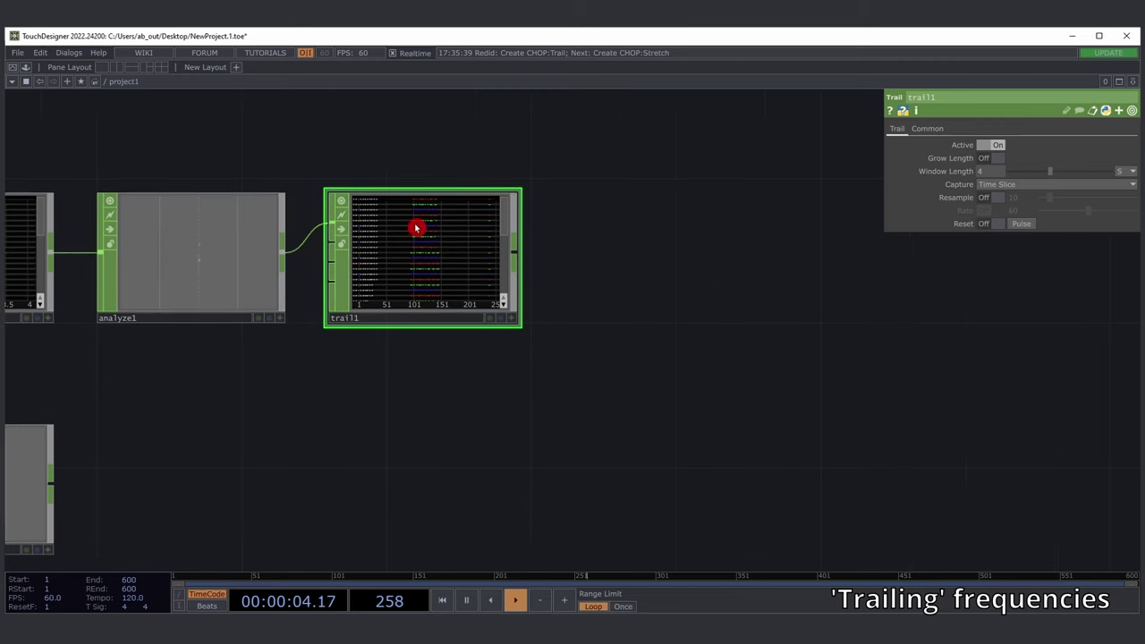
- Examine how trail1 records each frequency channel of analyze1 over time
right_click_drag(313, 157, 529, 349)
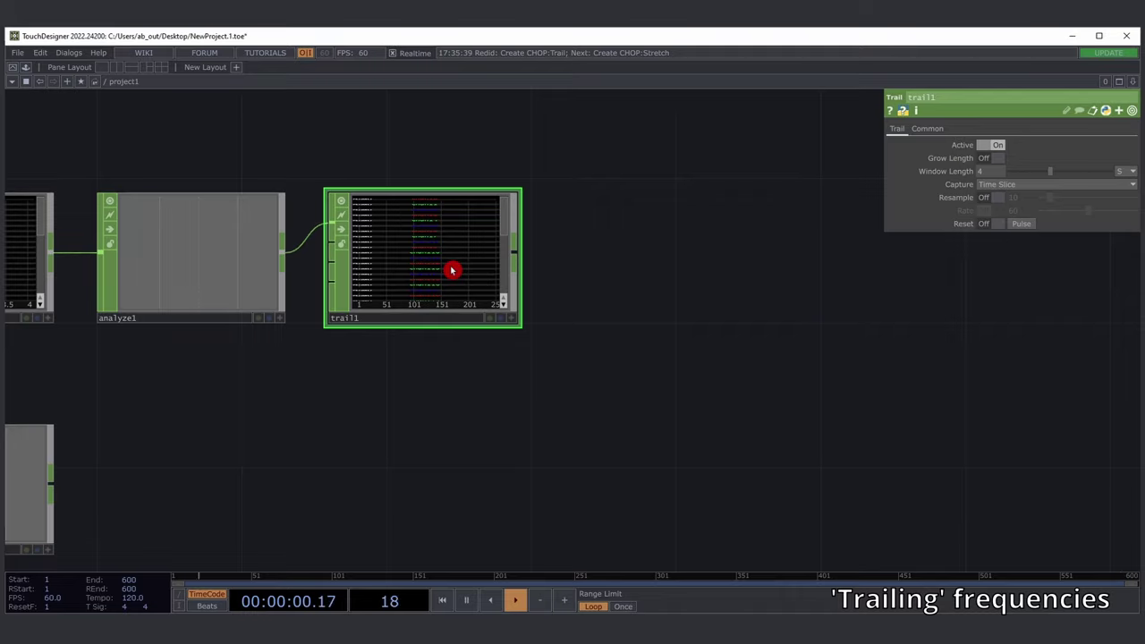
middle_click_drag(343, 166, 400, 172)
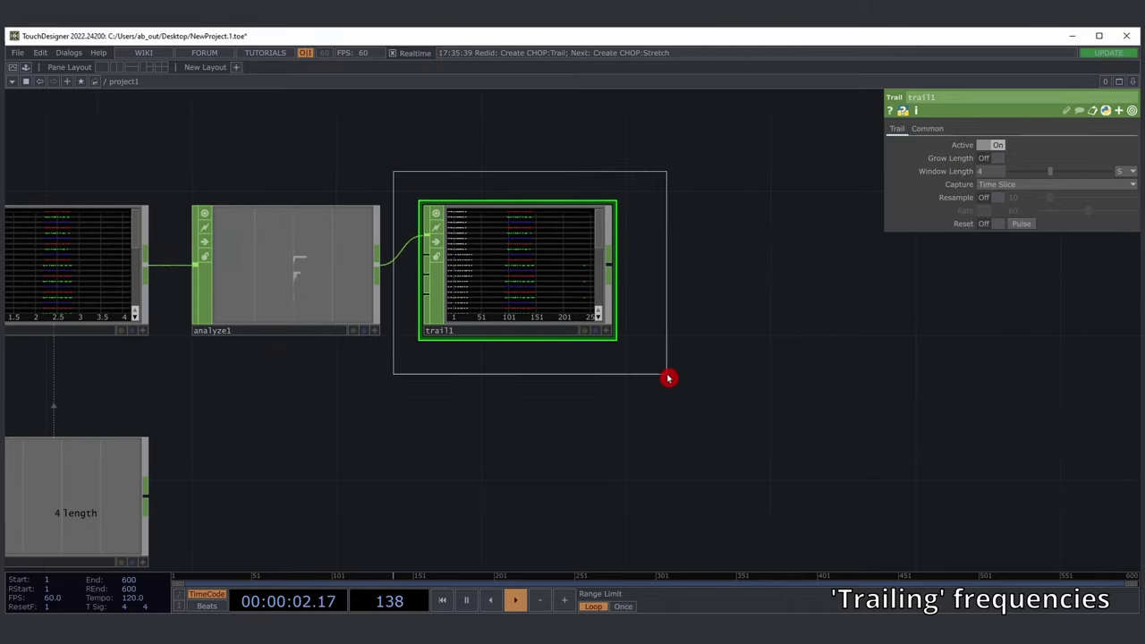
scroll(596, 295, "up", 5)
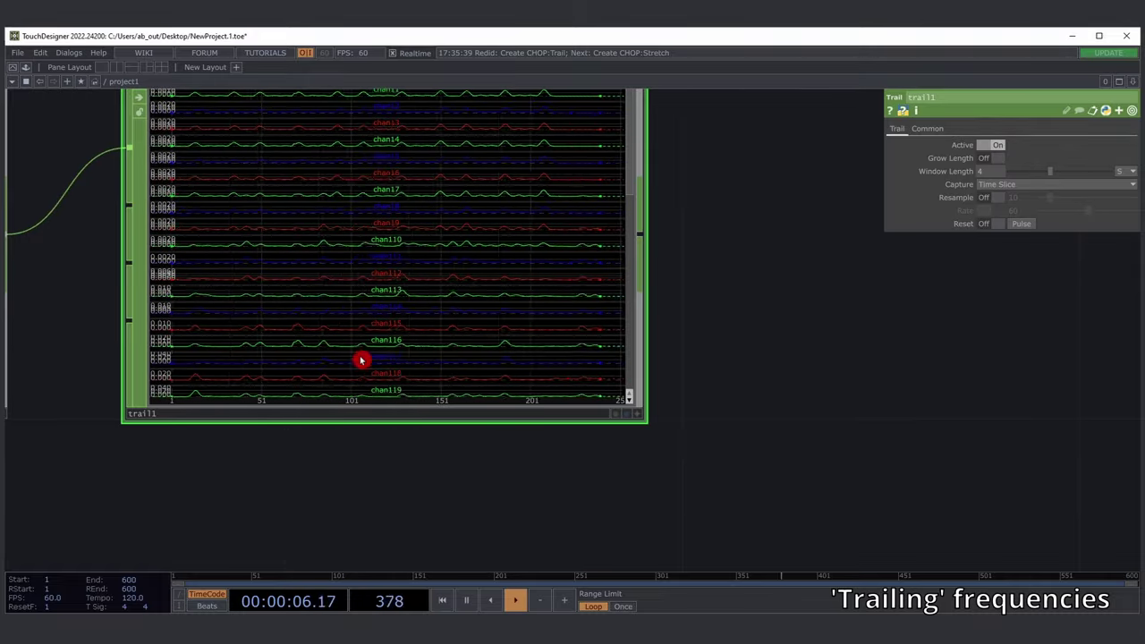
scroll(425, 339, "down", 3)
left_click_drag(617, 348, 576, 355)
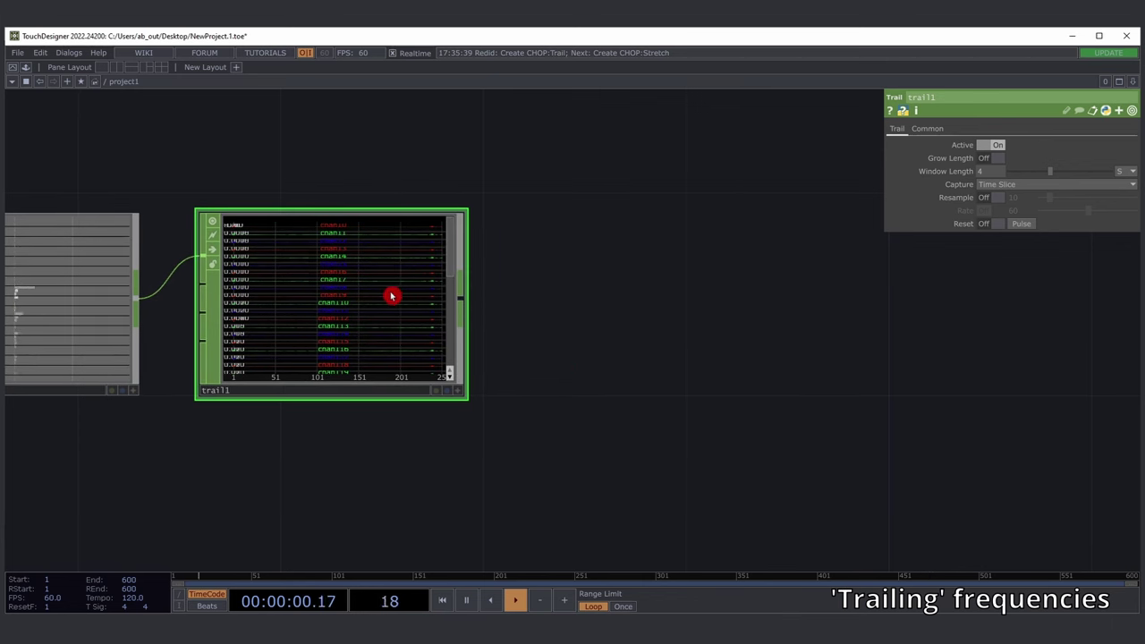
- Show only the non-default parameters and redo the creation of the Stretch CHOP after trail1
left_click(1128, 112)
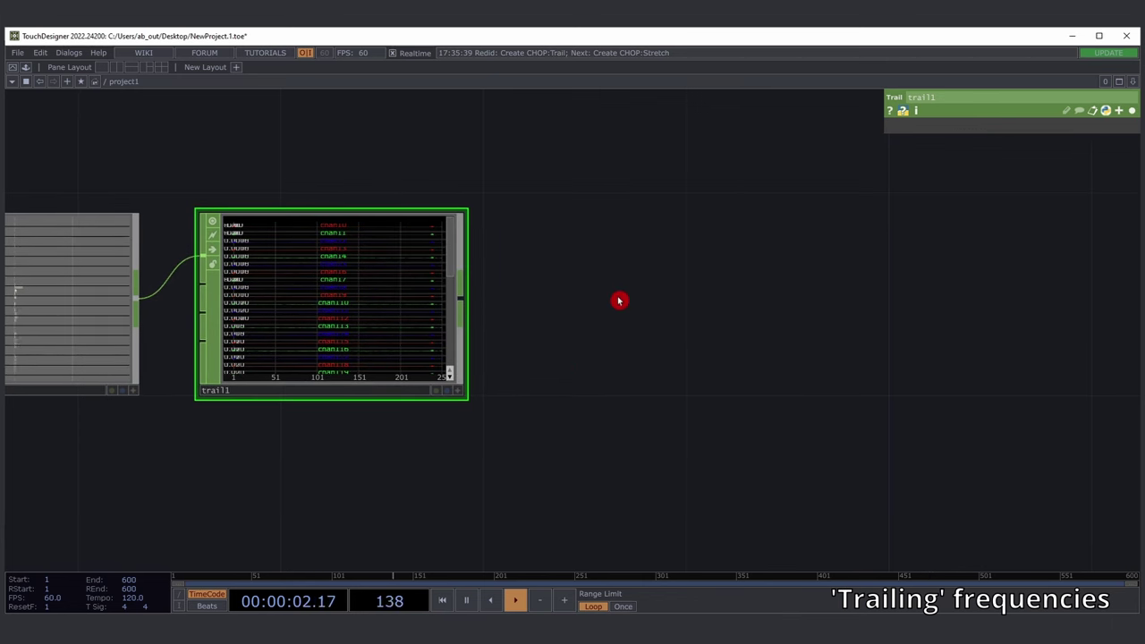
left_click_drag(888, 369, 830, 363)
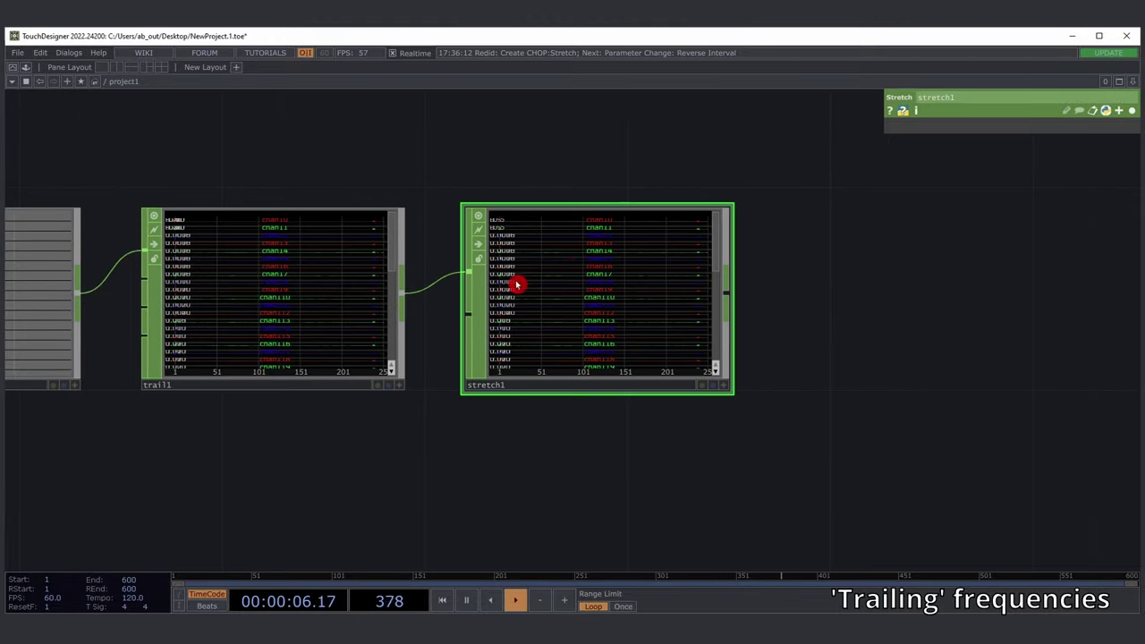
scroll(517, 285, "up", 5)
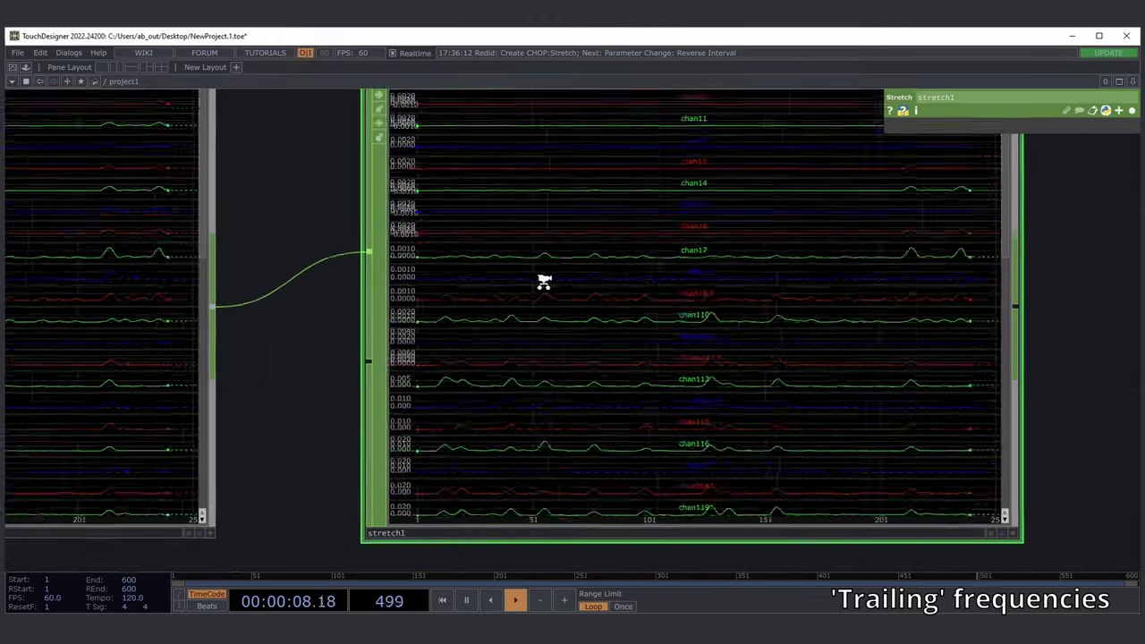
scroll(543, 283, "down", 2)
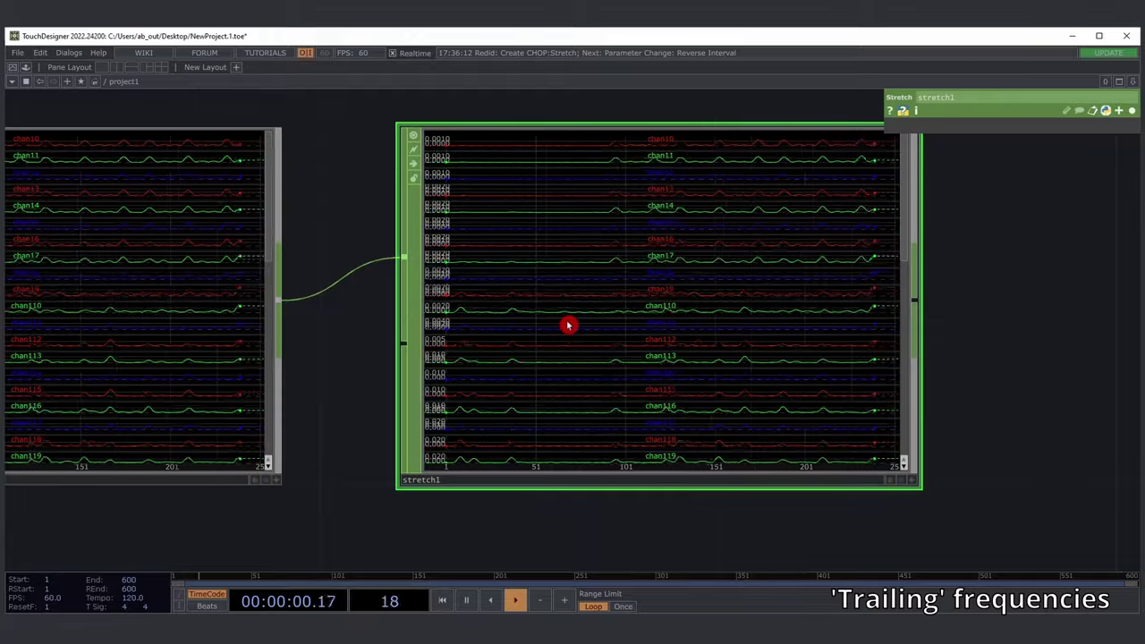
- Redo turning on Reverse Interval for stretch1 and compare its channel curves with those of trail1
key("ctrl+y")
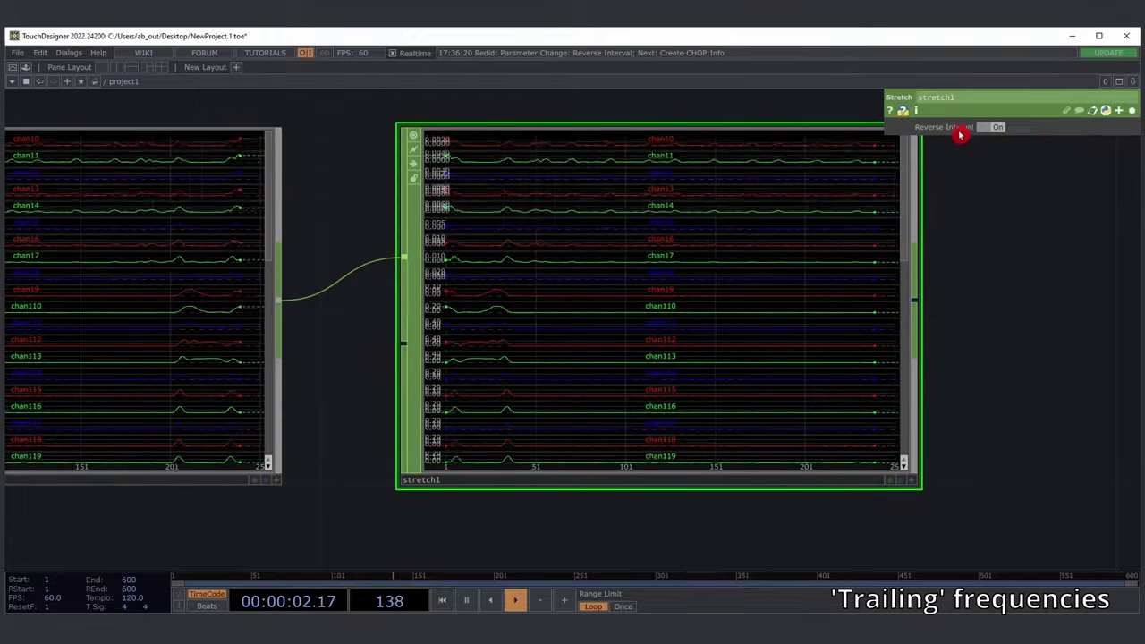
left_click_drag(357, 389, 478, 396)
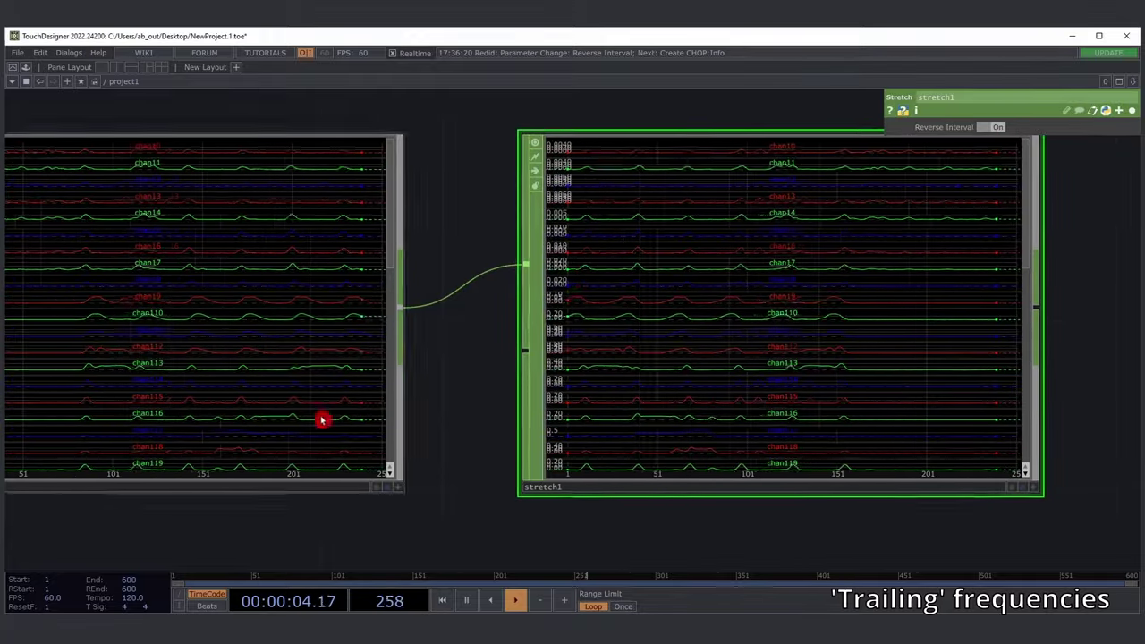
middle_click_drag(514, 383, 324, 418)
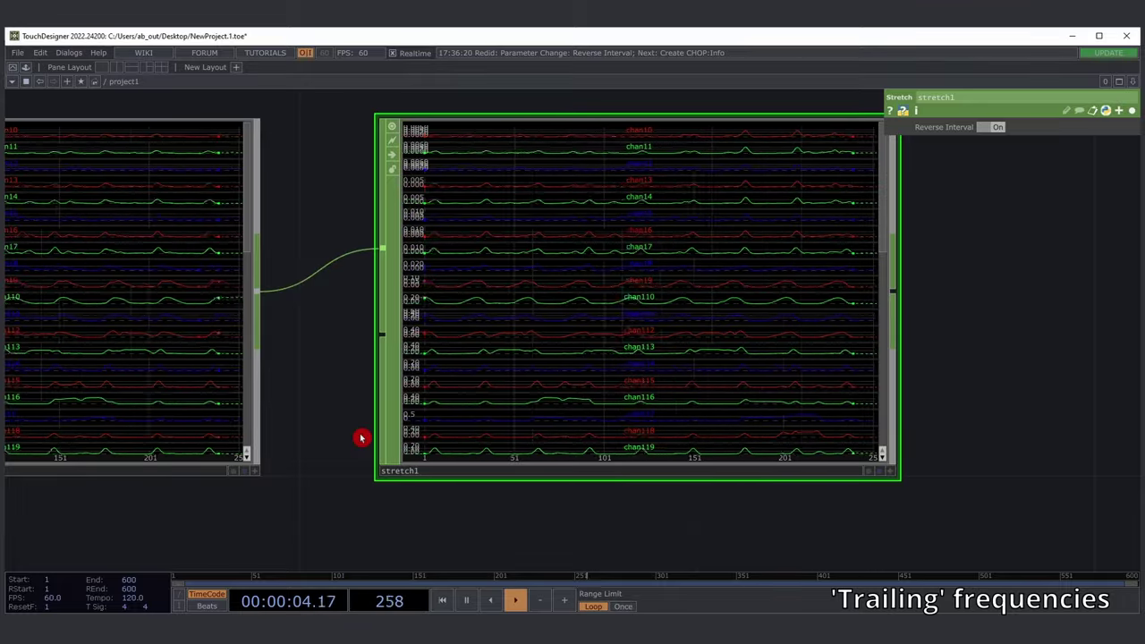
scroll(358, 403, "down", 2)
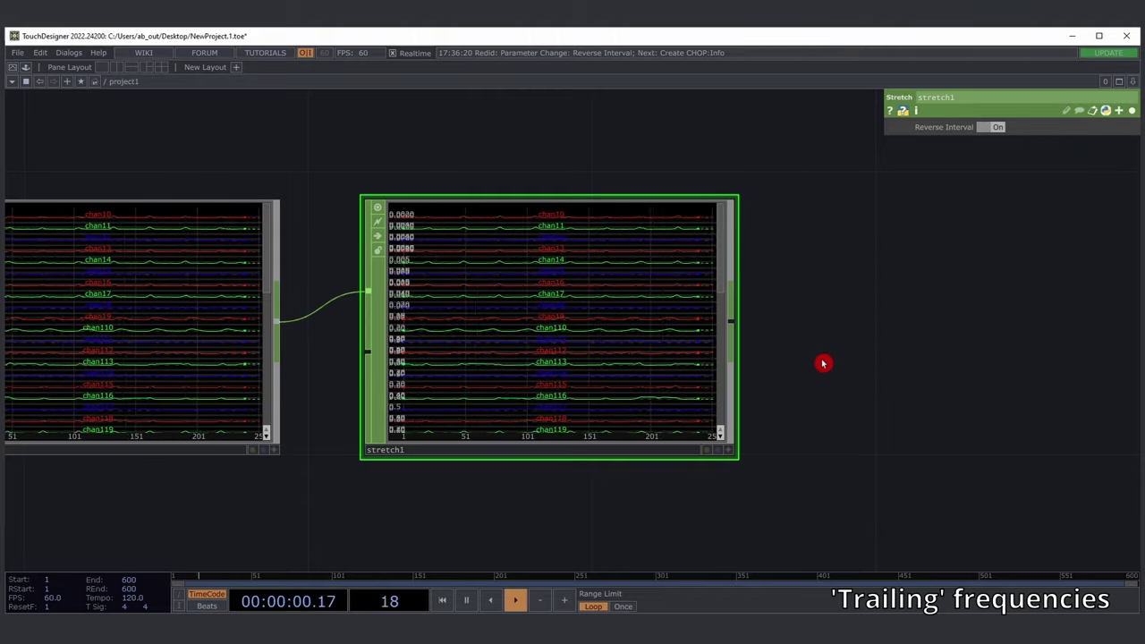
- Redo the creation of a third Info CHOP above stretch1
left_click_drag(876, 365, 635, 345)
scroll(616, 345, "down", 3)
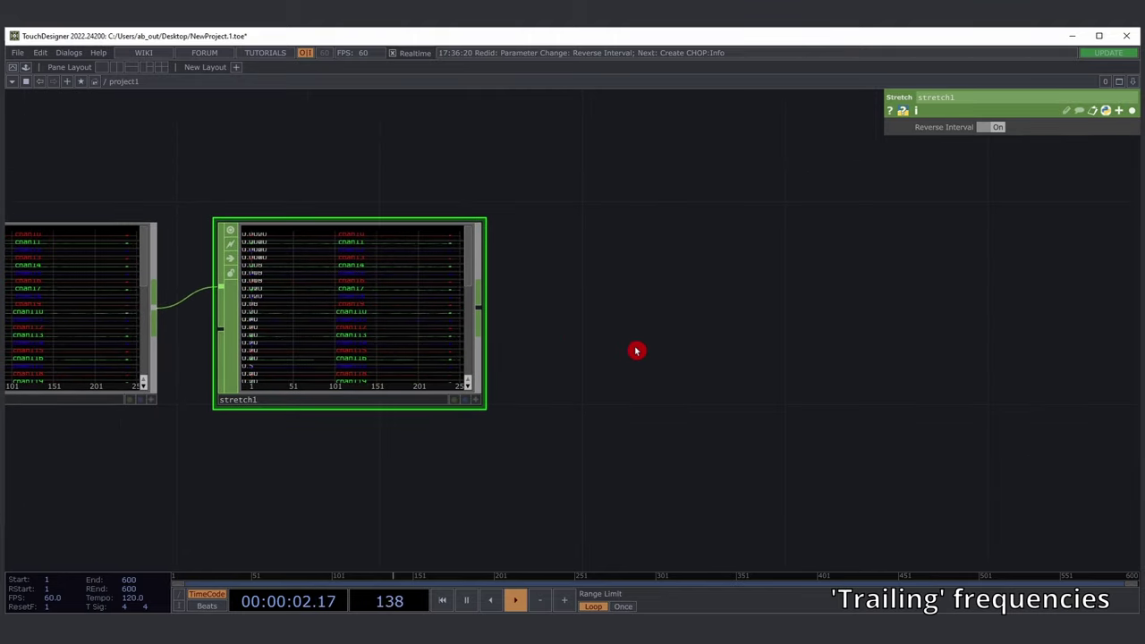
key("ctrl+y")
left_click_drag(624, 254, 819, 343)
scroll(716, 360, "down", 4)
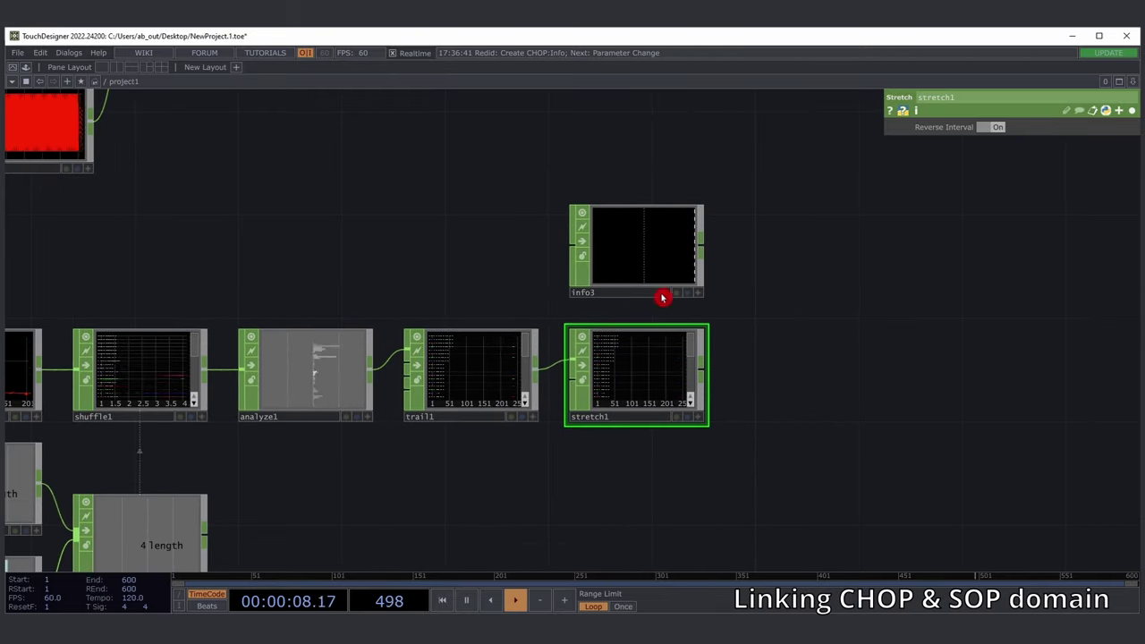
- Redo the info3 parameter changes that reference stretch1 and restrict the Scope to length
key("ctrl+y")
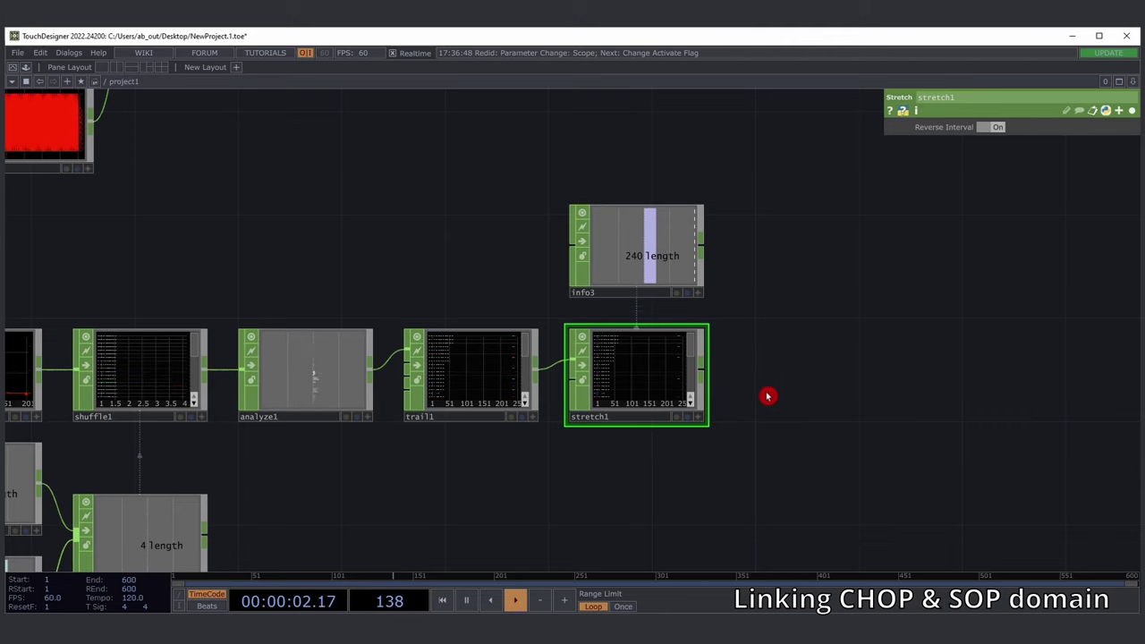
left_click_drag(779, 390, 838, 361)
scroll(935, 391, "down", 3)
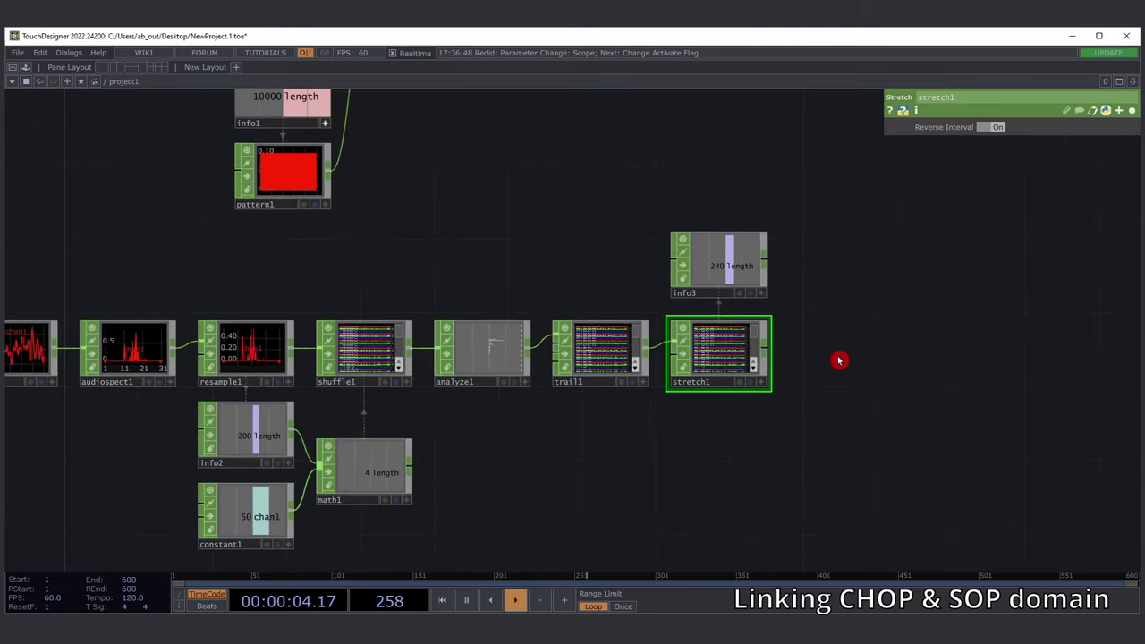
- Redo the viewer activation of info3 and constant1
key("ctrl+y")
key("ctrl+y")
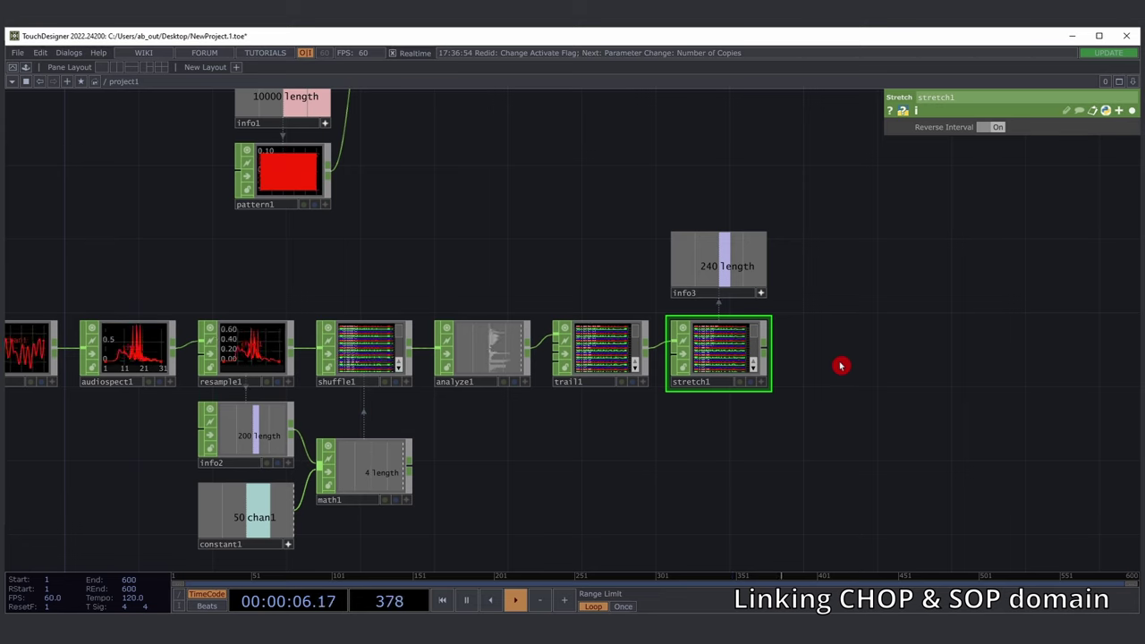
left_click_drag(678, 448, 696, 406)
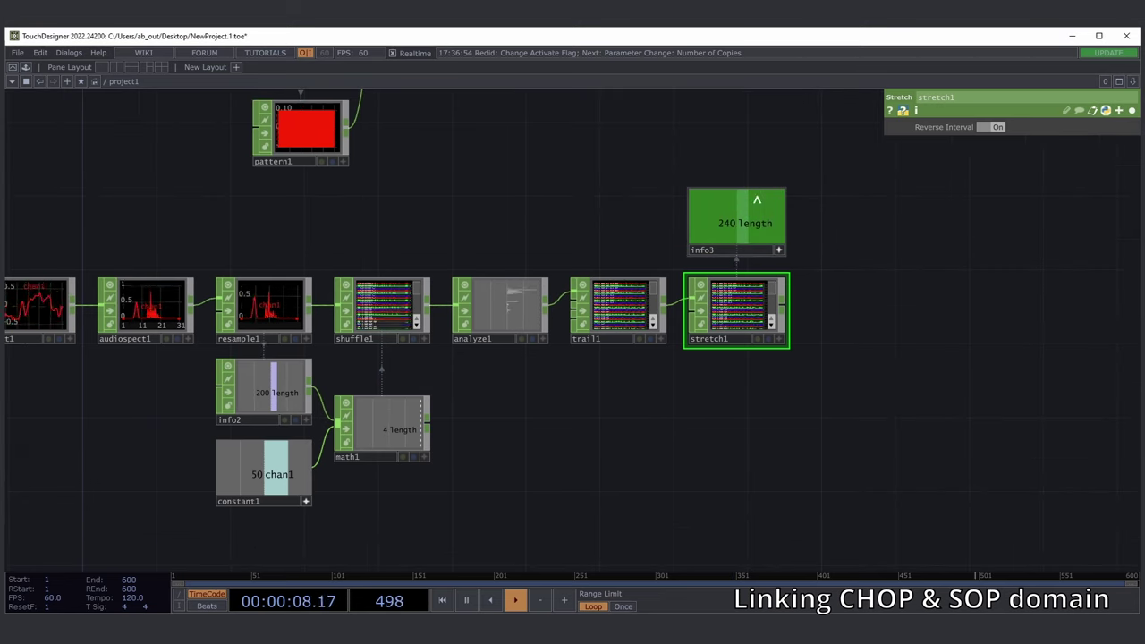
- Redo linking copy1's Number of Copies to the chan1 value of constant1
left_click(300, 454)
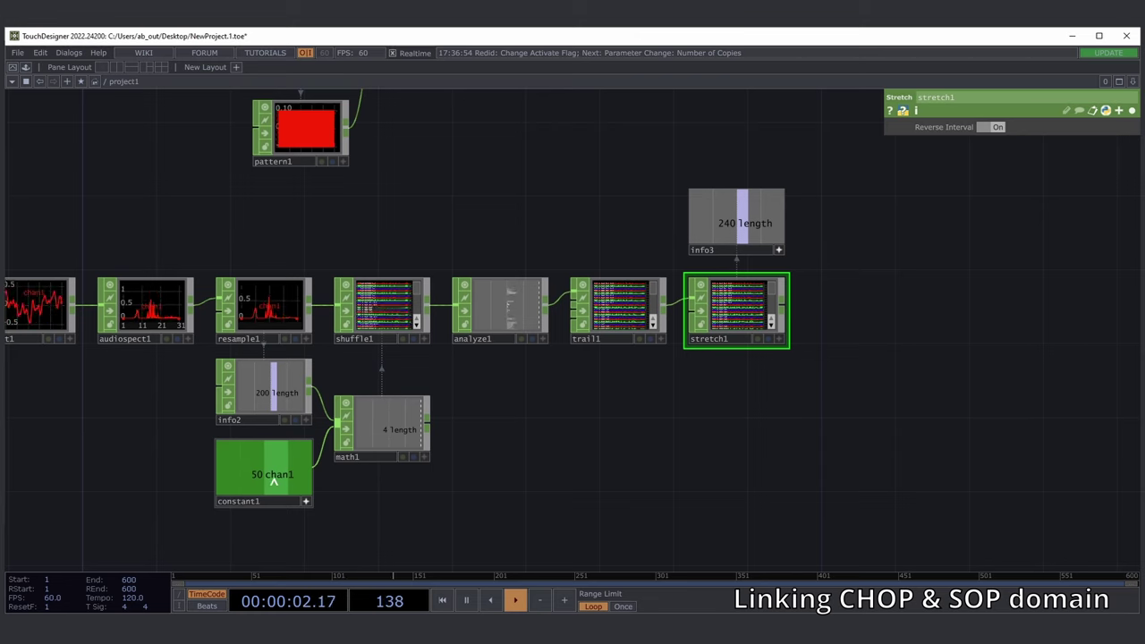
left_click_drag(392, 515, 381, 526)
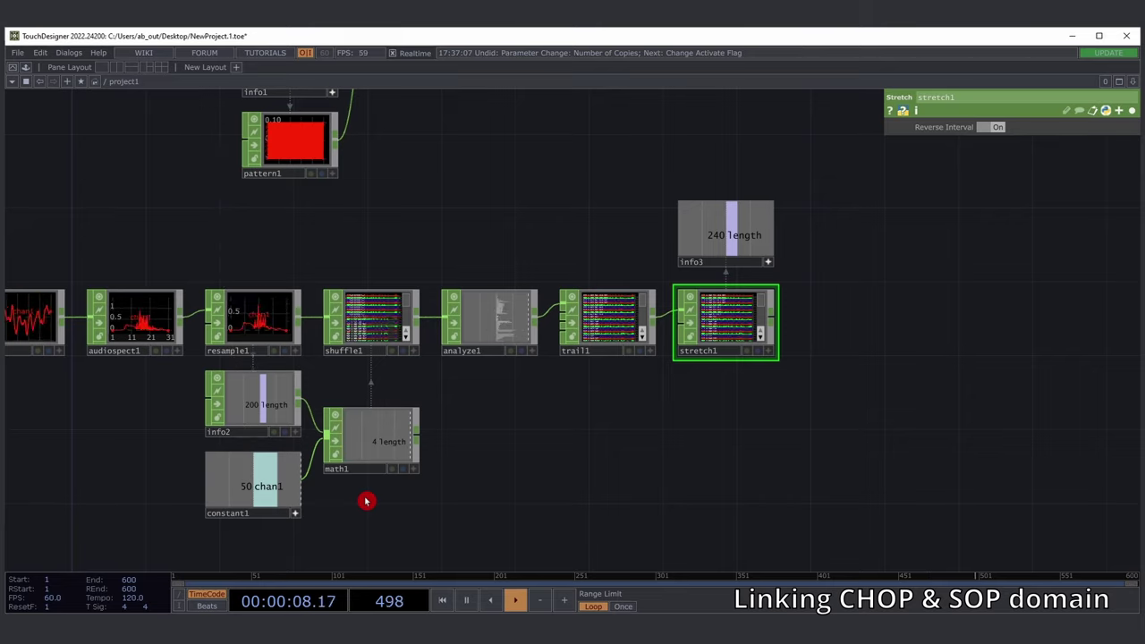
left_click(241, 486)
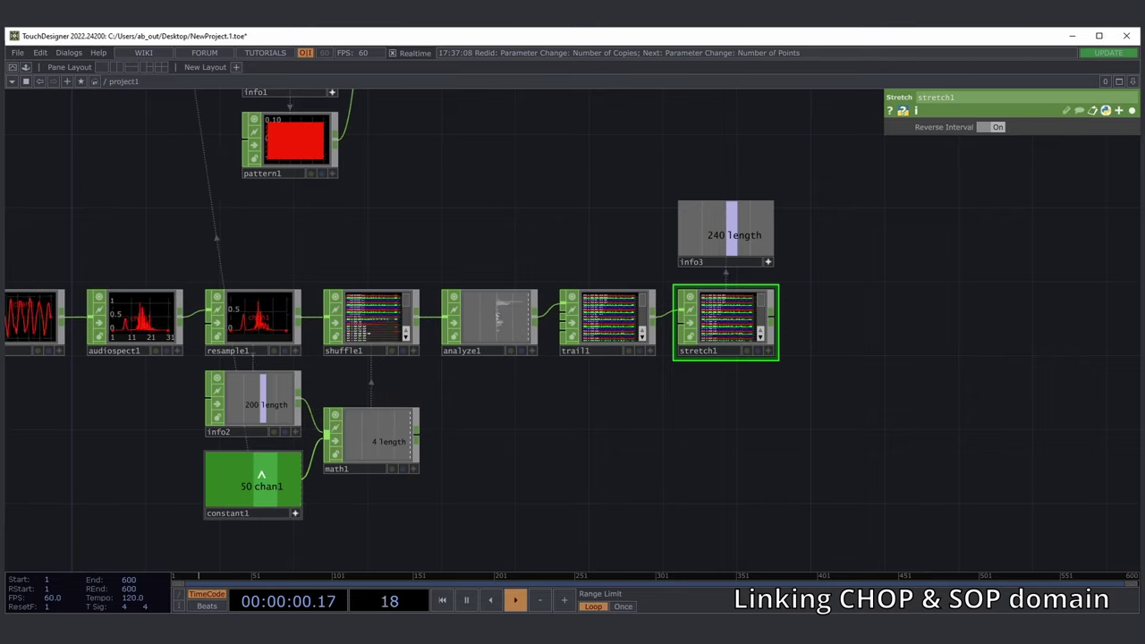
left_click_drag(362, 514, 385, 527)
scroll(385, 527, "down", 5)
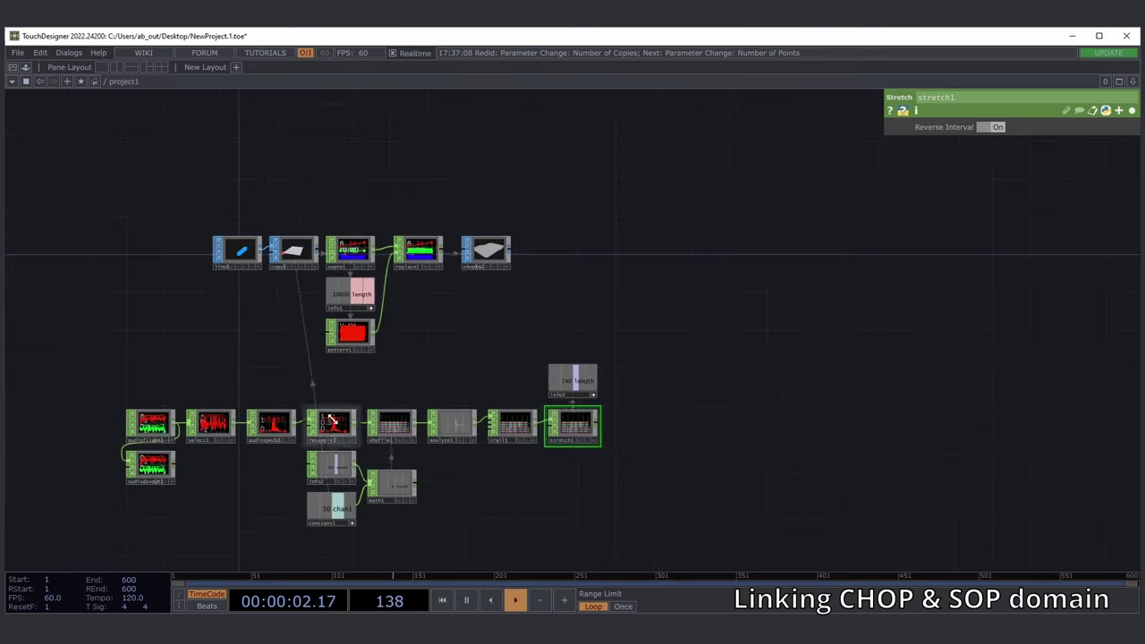
- Inspect the Number of Copies expression on copy1
left_click_drag(277, 332, 283, 384)
scroll(287, 307, "up", 3)
scroll(286, 309, "up", 3)
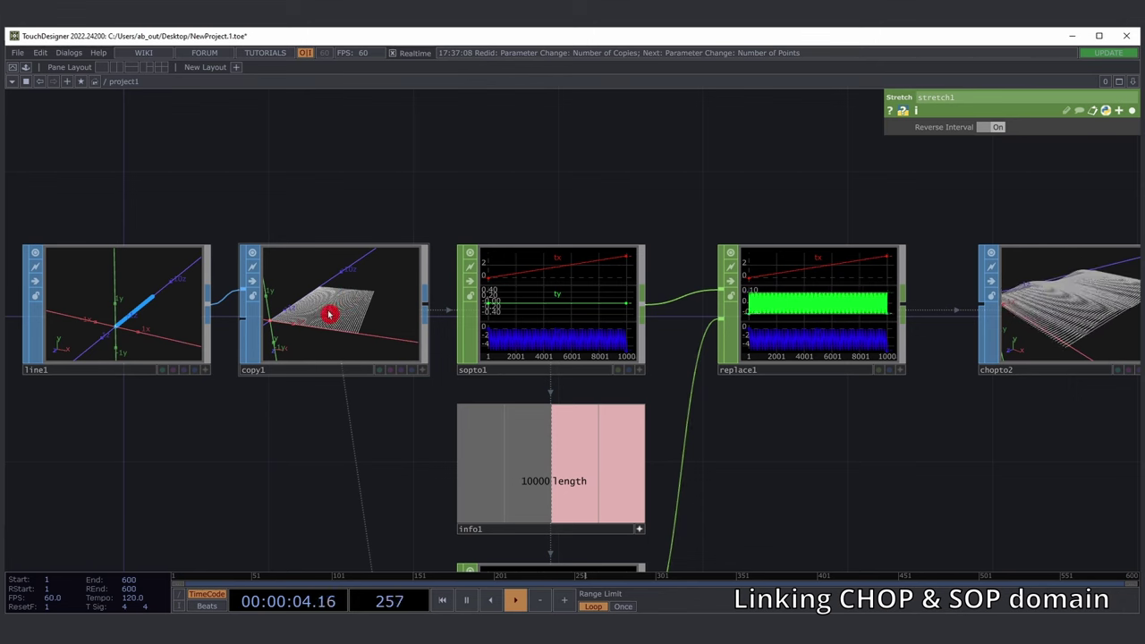
left_click(327, 314)
left_click(966, 128)
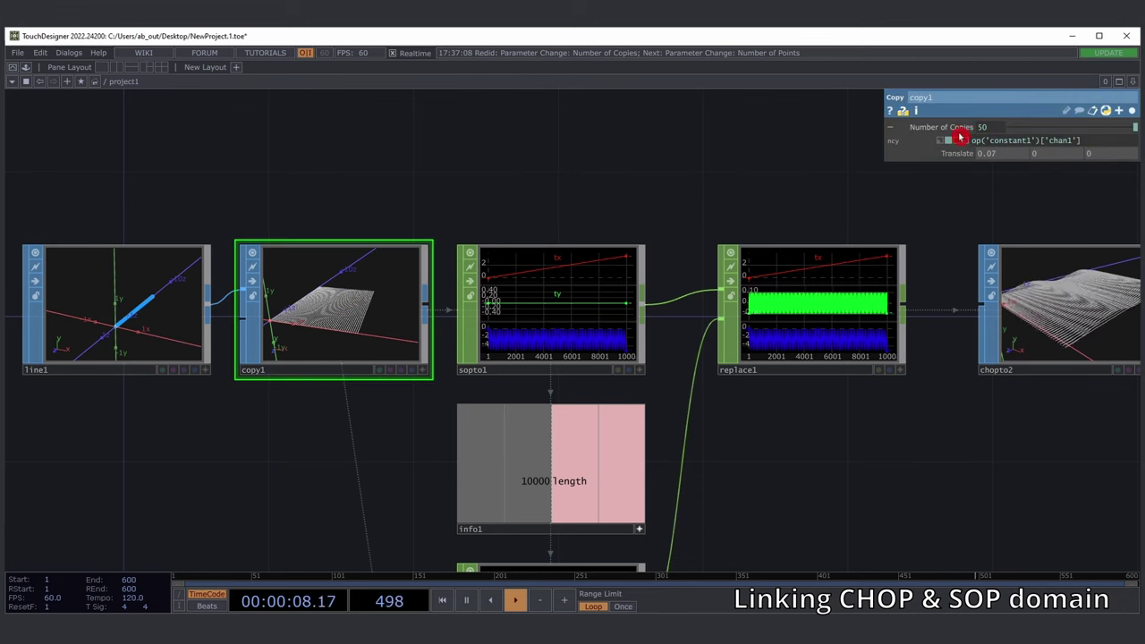
- Trace the link from constant1 to copy1 and compare the shuffled frequency channels with the copied lines of the surface
left_click_drag(510, 199, 408, 145)
scroll(409, 145, "down", 4)
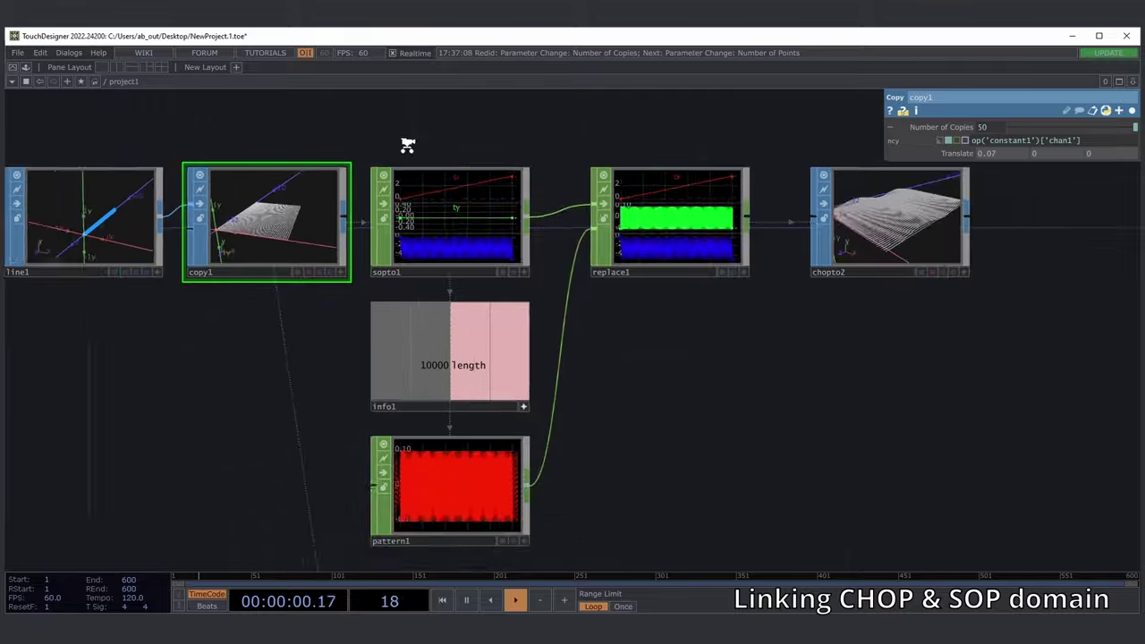
left_click_drag(482, 359, 447, 173)
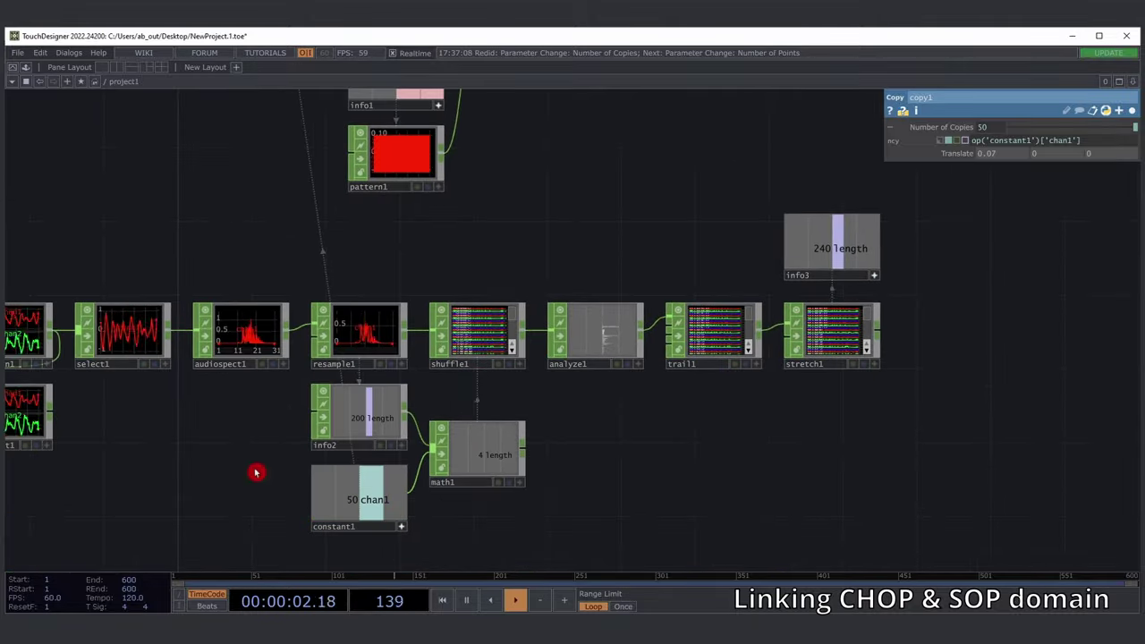
left_click_drag(265, 226, 264, 196)
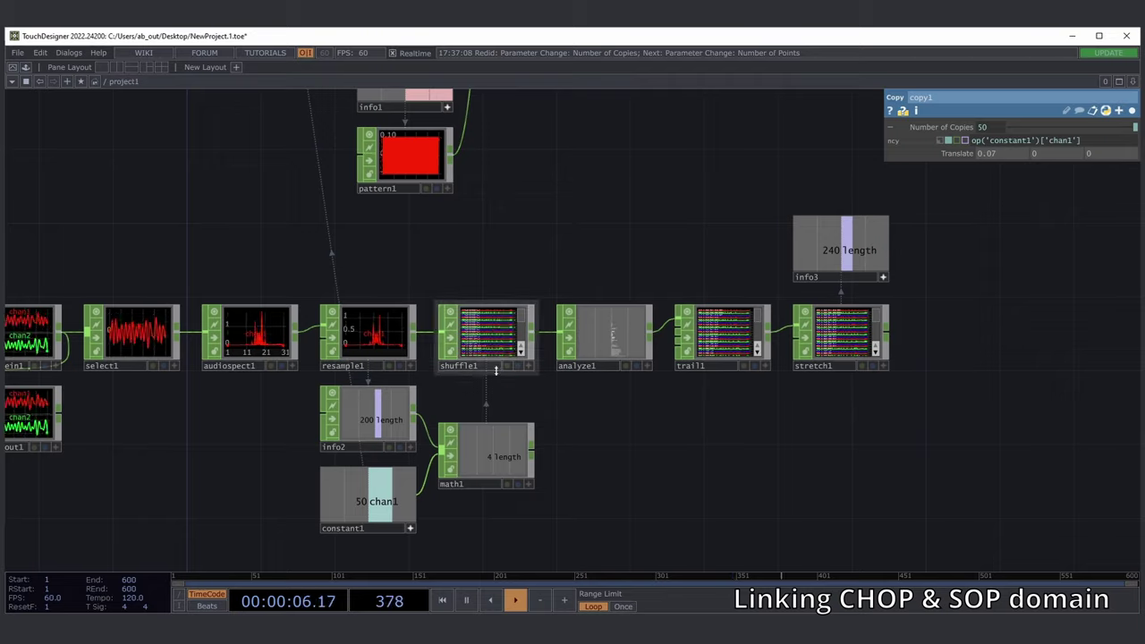
left_click_drag(520, 298, 533, 347)
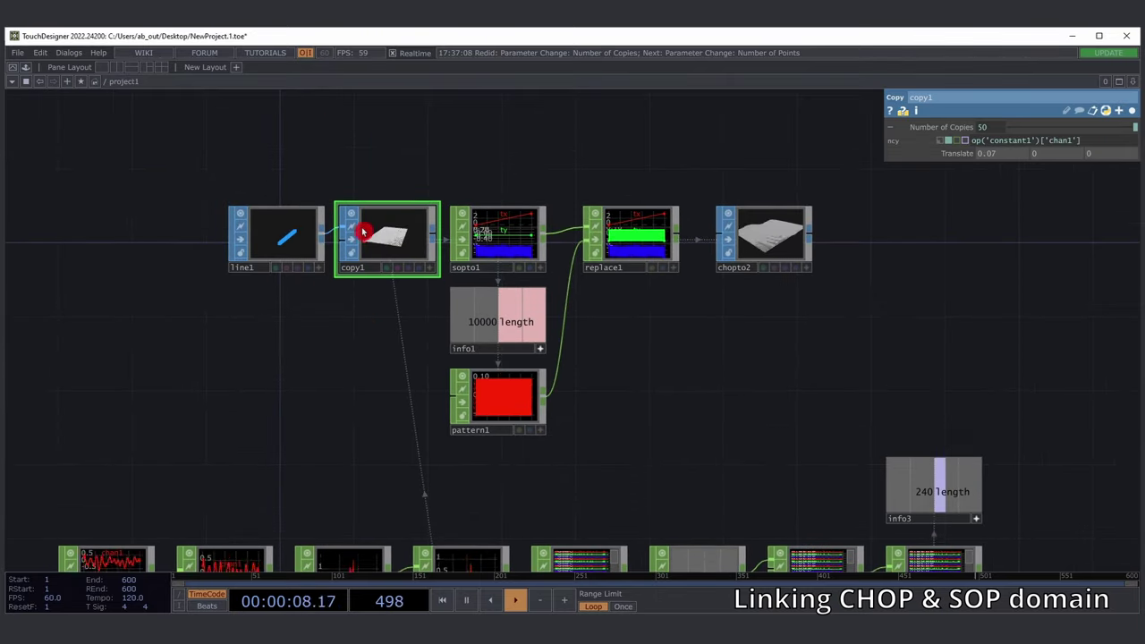
scroll(394, 237, "up", 3)
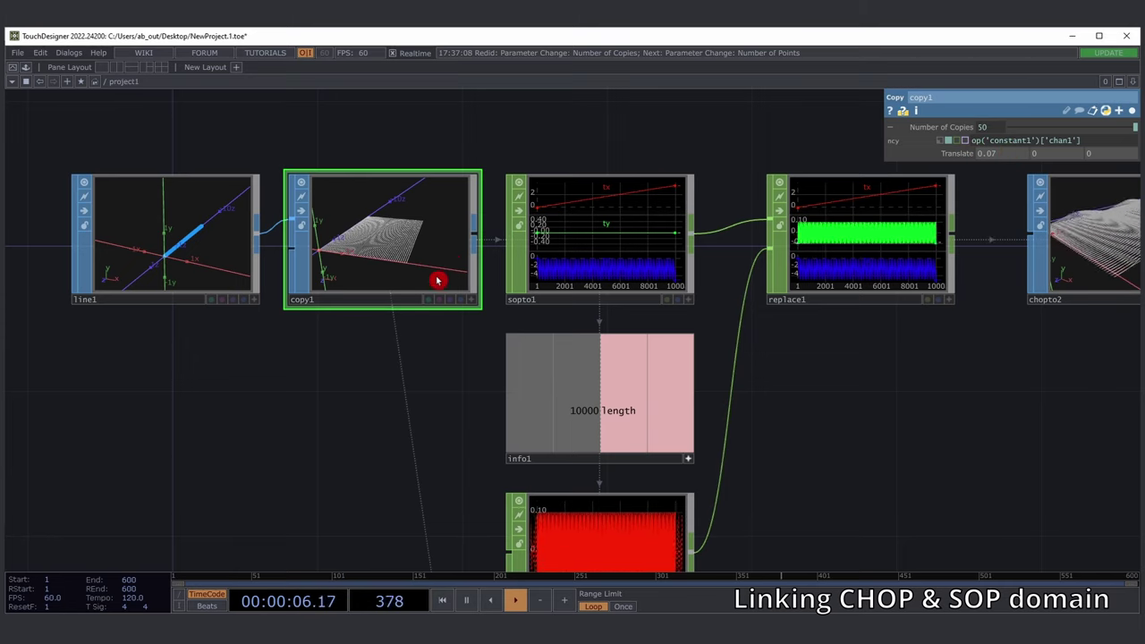
left_click_drag(417, 376, 369, 255)
scroll(352, 241, "down", 4)
left_click_drag(650, 328, 579, 274)
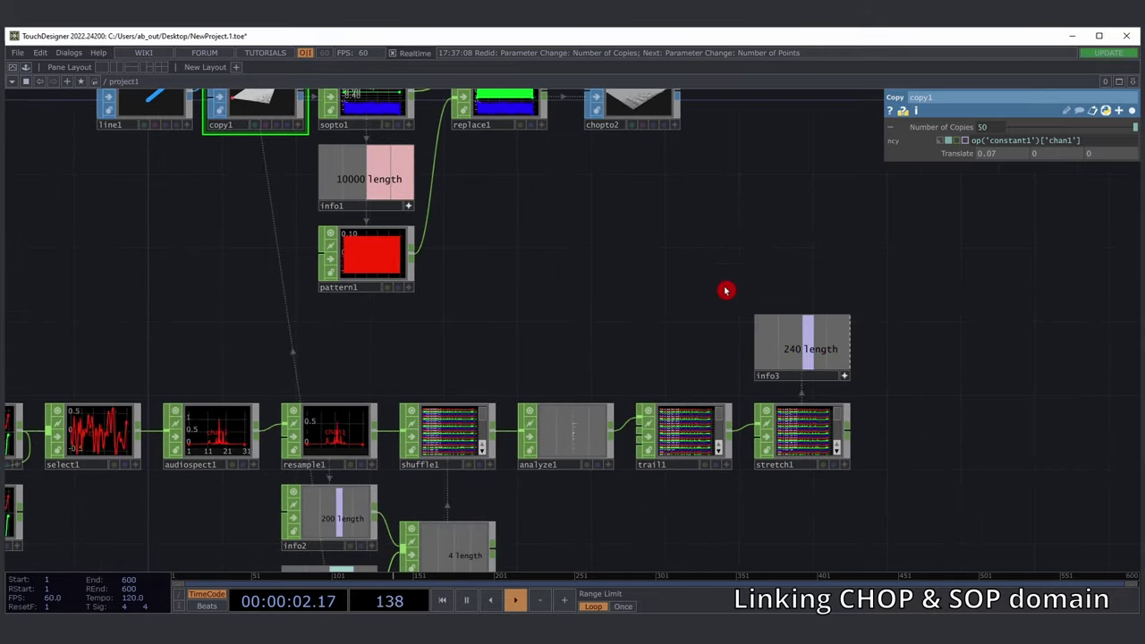
- Redo linking line1's Number of Points to the length value of info3, and check the parameter on line1
left_click_drag(725, 289, 914, 379)
left_click_drag(808, 314, 688, 312)
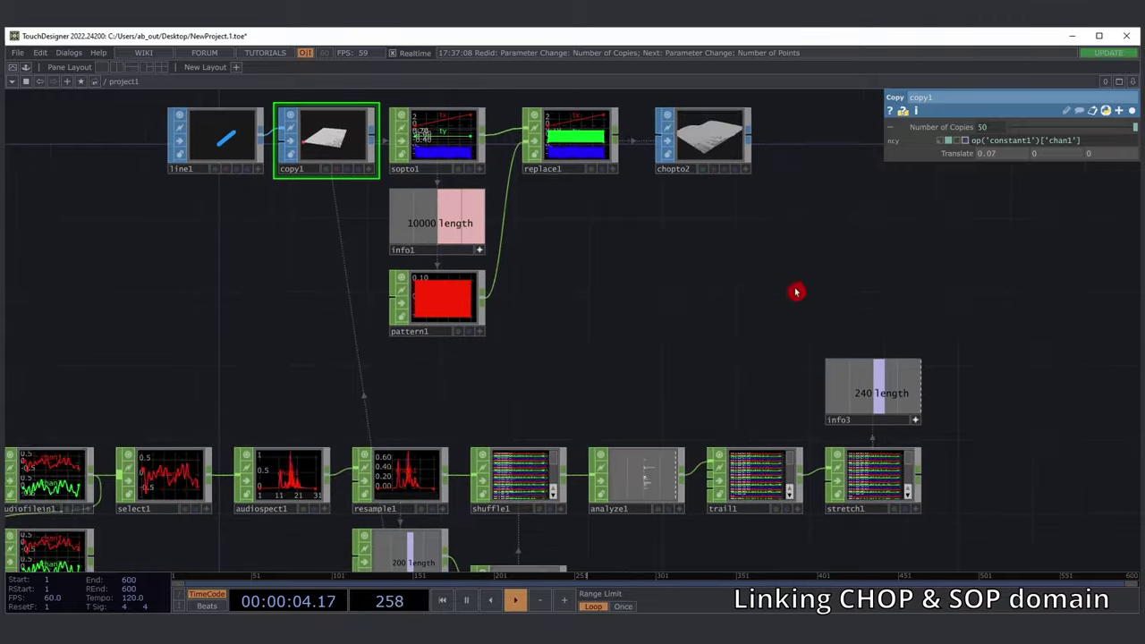
left_click_drag(800, 295, 893, 316)
key("ctrl+y")
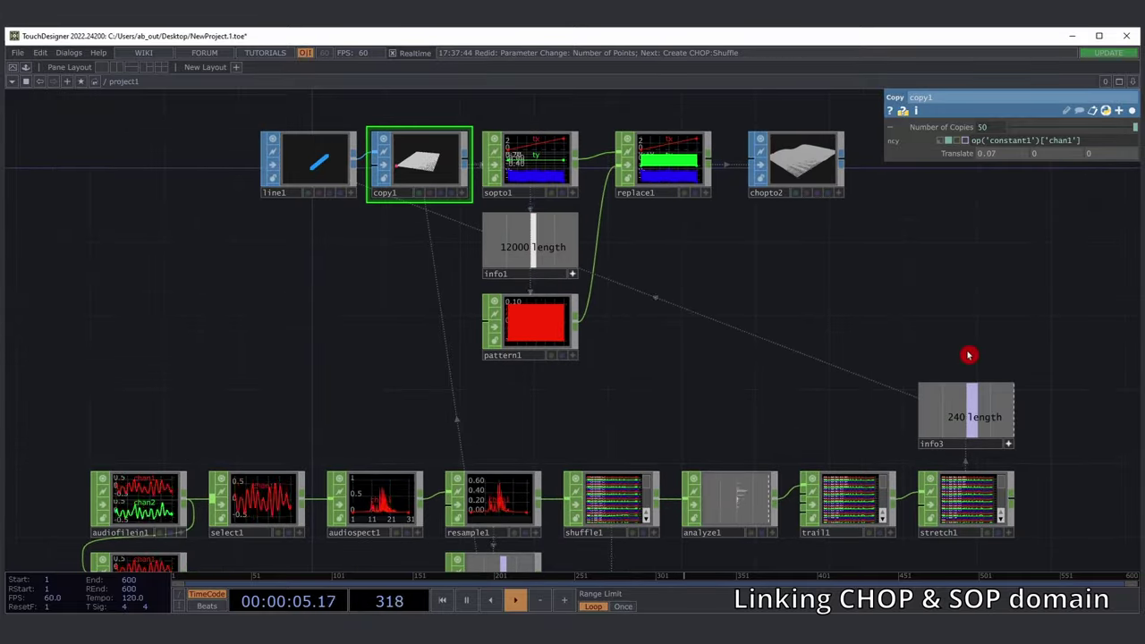
left_click(307, 159)
left_click_drag(954, 207, 900, 250)
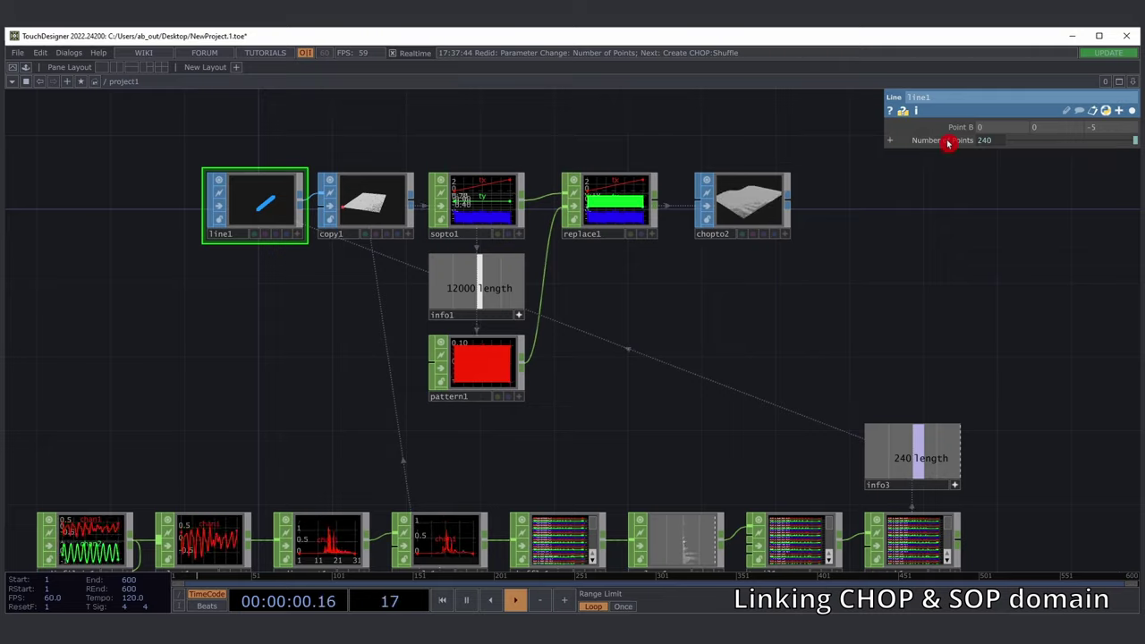
- Redo adding a Shuffle CHOP after stretch1 and setting its Method to Sequence All Channels
left_click_drag(780, 365, 755, 237)
scroll(644, 287, "down", 2)
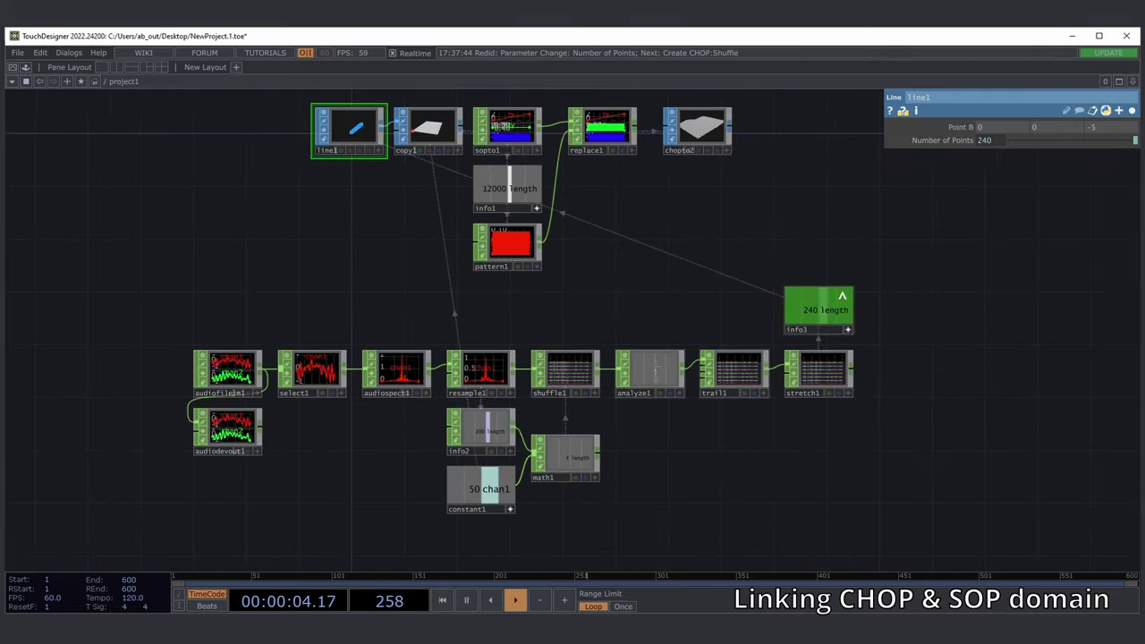
left_click_drag(699, 290, 665, 298)
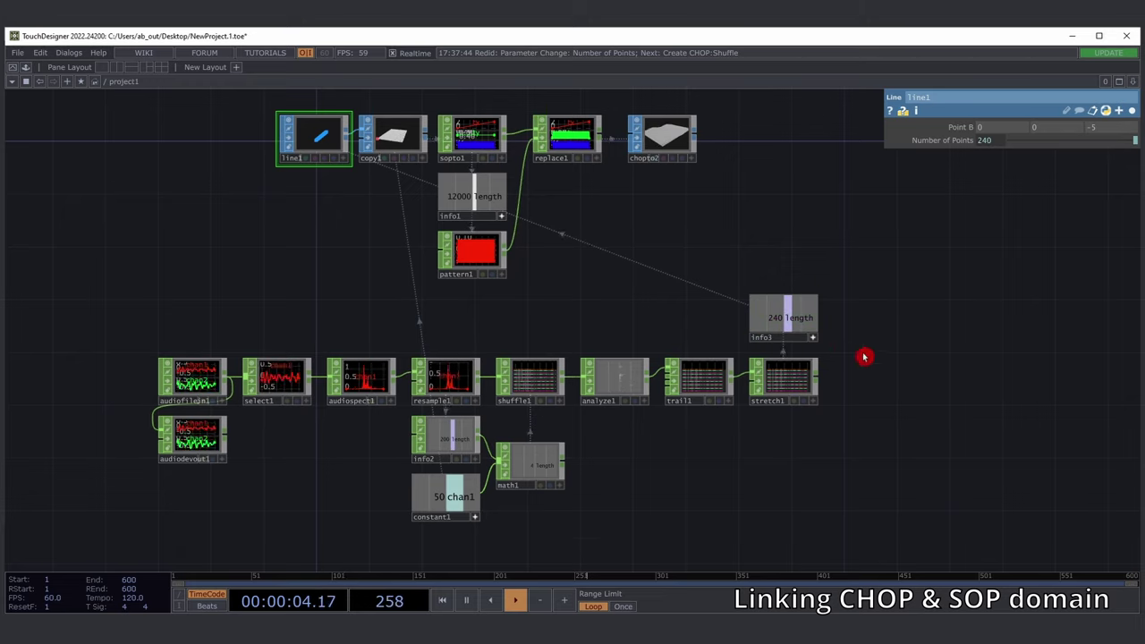
left_click_drag(864, 357, 646, 352)
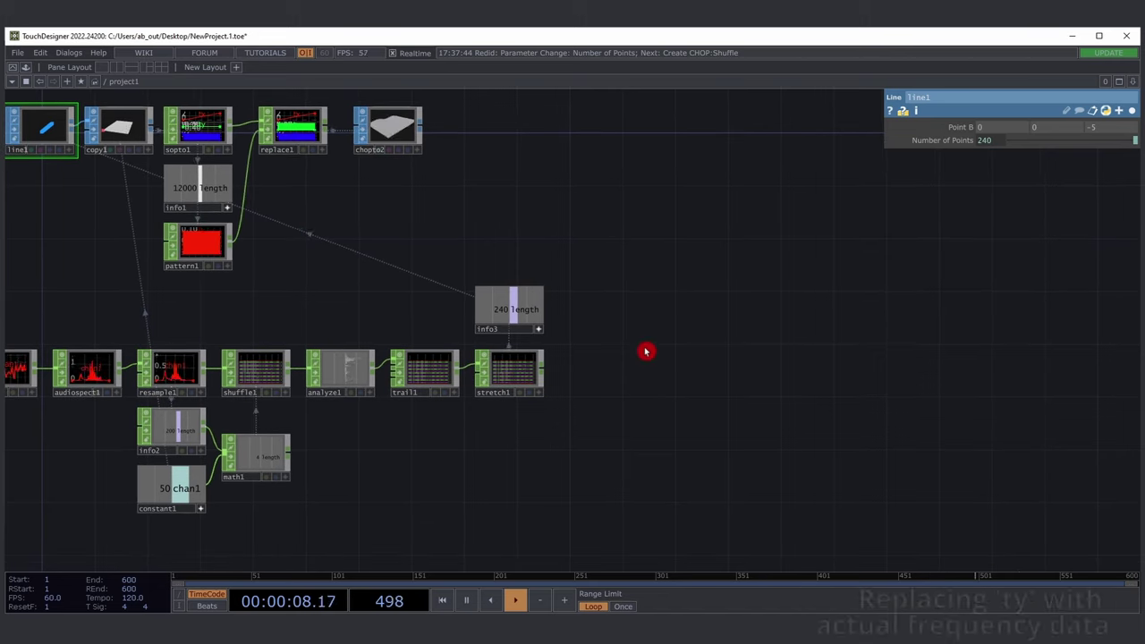
key("ctrl+y")
scroll(638, 391, "up", 5)
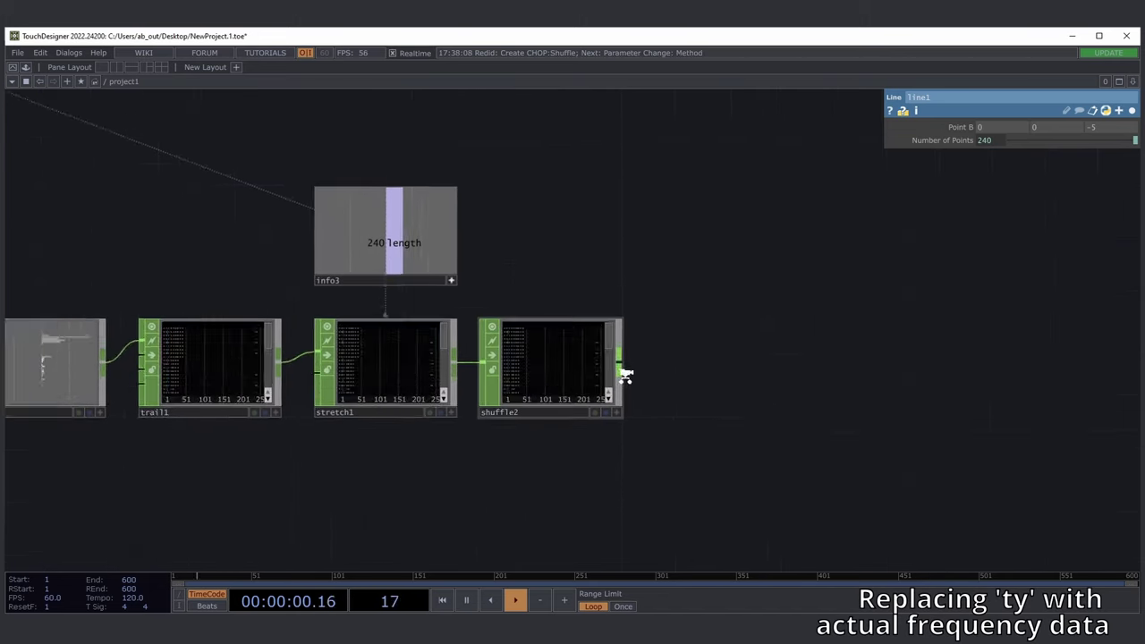
left_click(654, 359)
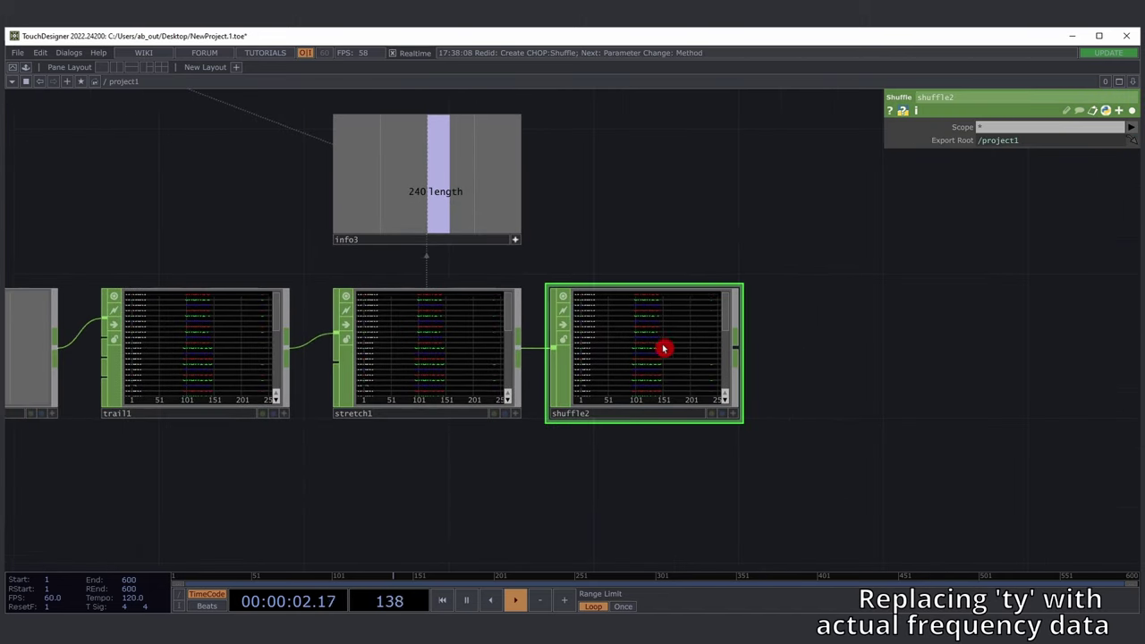
key("ctrl+y")
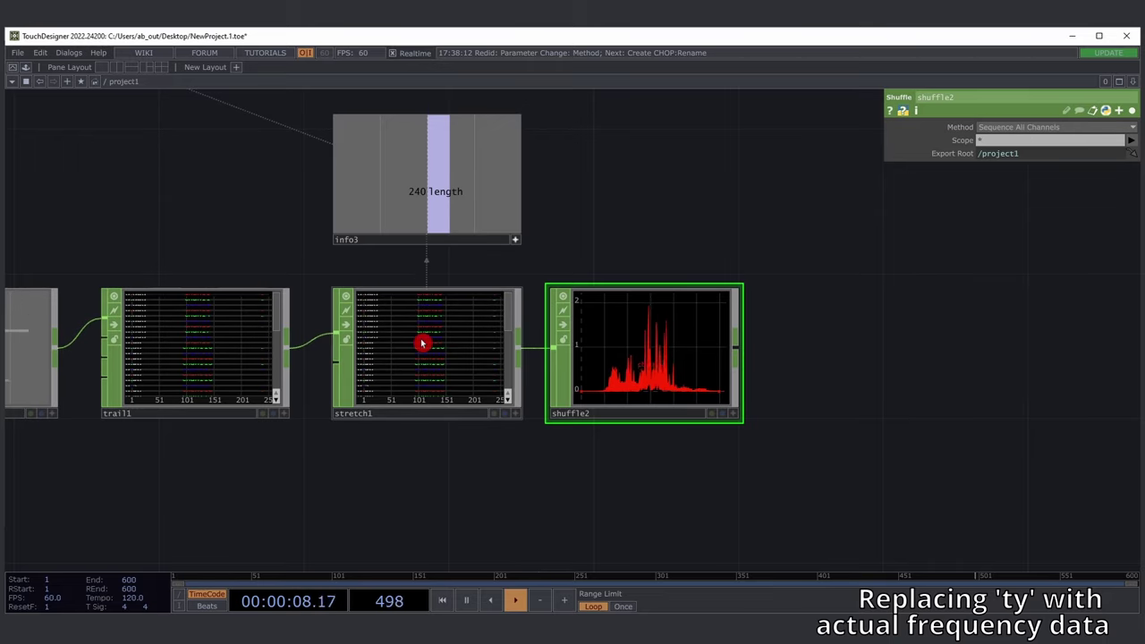
- Compare the separate channels in stretch1 with the single sequenced channel in shuffle2
scroll(422, 340, "up", 5)
middle_click_drag(476, 296, 387, 330)
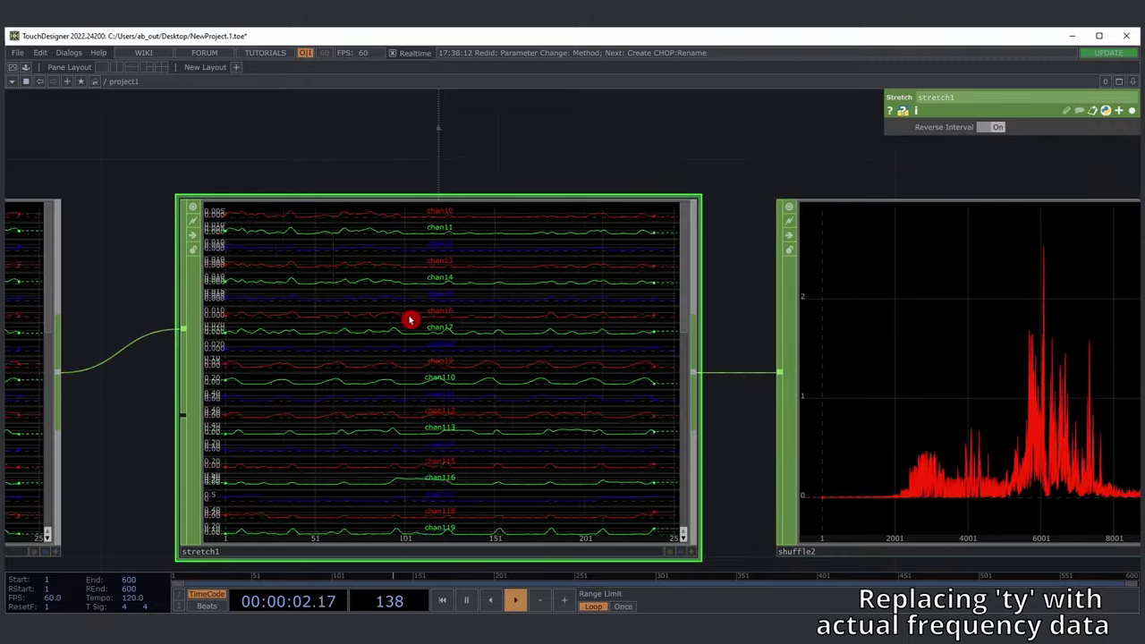
scroll(223, 342, "down", 1)
scroll(199, 342, "down", 2)
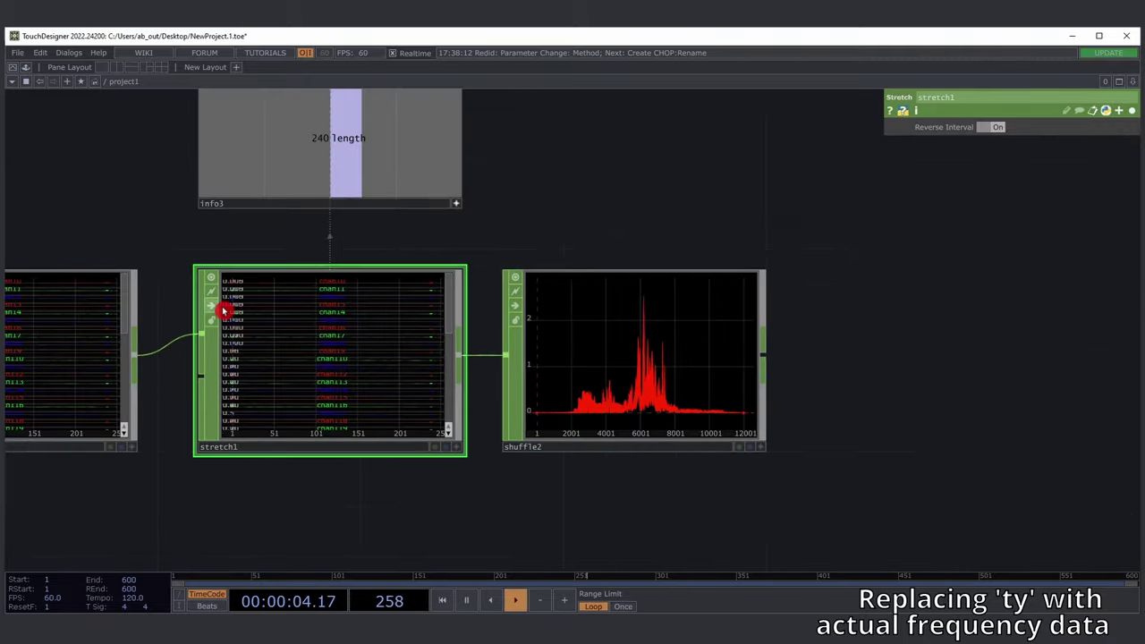
left_click_drag(872, 373, 686, 348)
left_click(421, 367)
- Redo adding a Rename CHOP after shuffle2 with To set to ty, and redo creating a second Replace CHOP
scroll(591, 298, "down", 3)
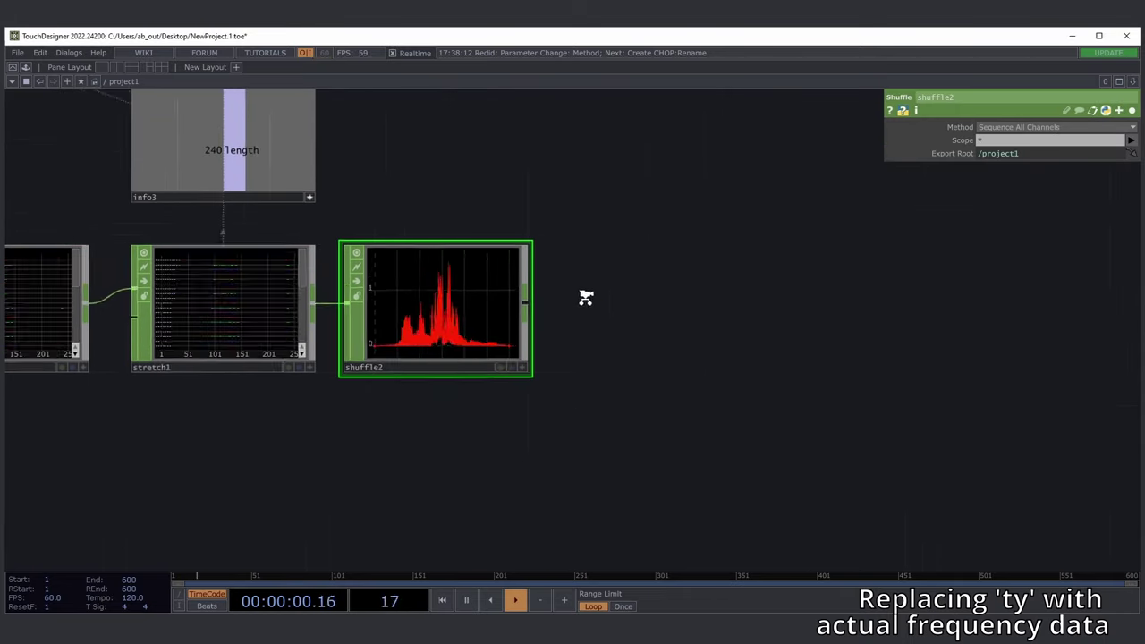
key("ctrl+y")
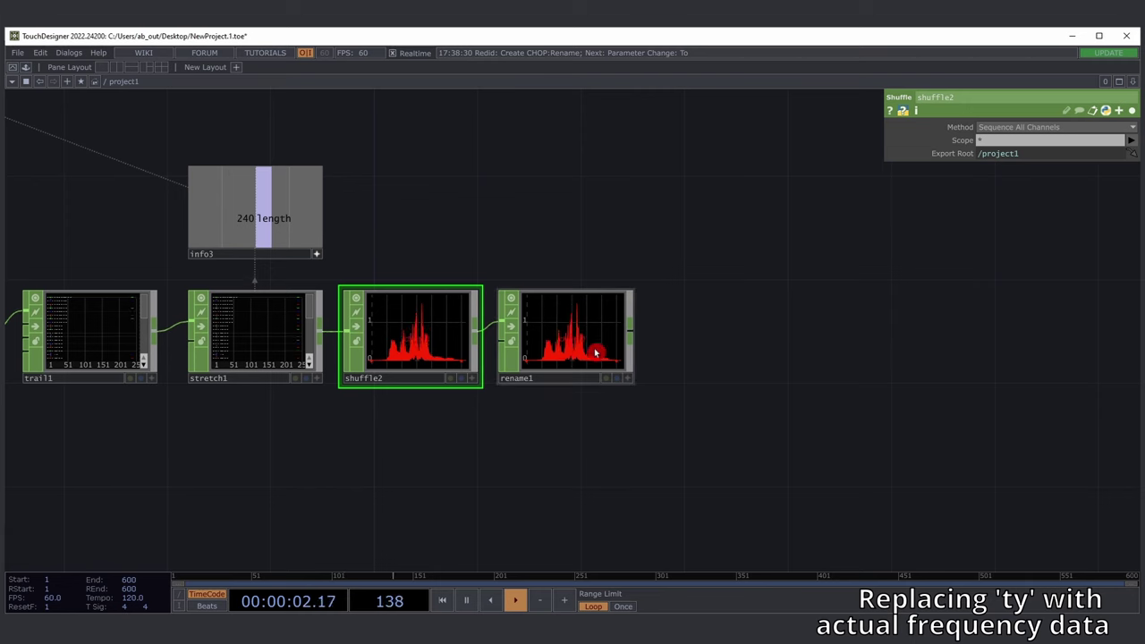
left_click_drag(680, 354, 553, 373)
scroll(553, 373, "down", 5)
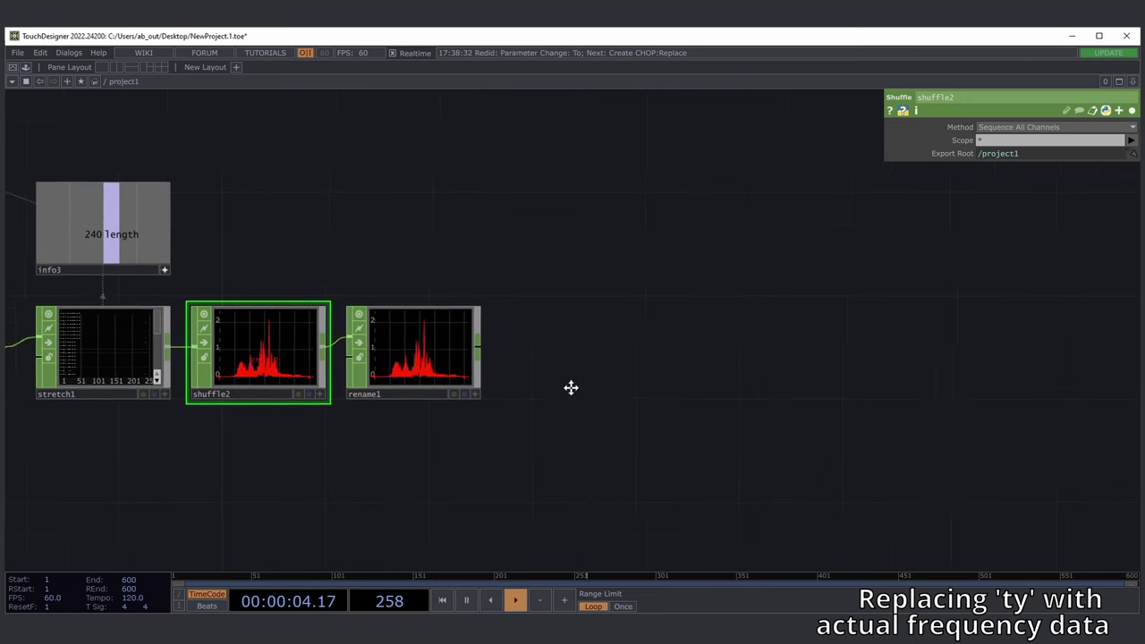
key("ctrl+y")
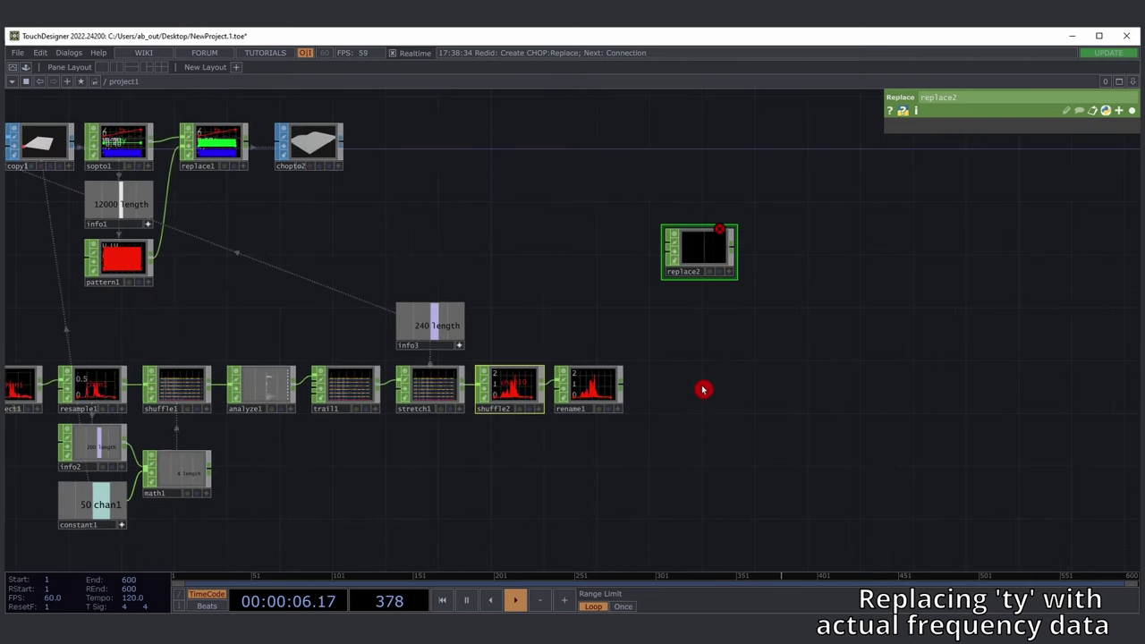
- Check the renaming parameters of rename1 and compare its channel with the ty channel in sopto1 and replace1
left_click(610, 387)
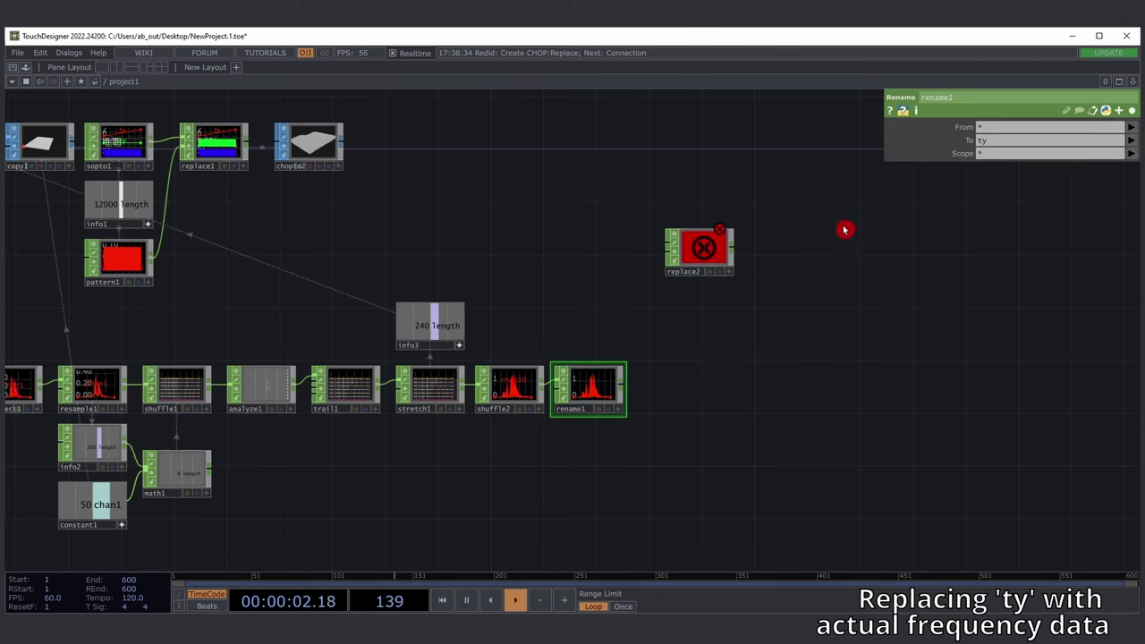
left_click_drag(590, 324, 703, 347)
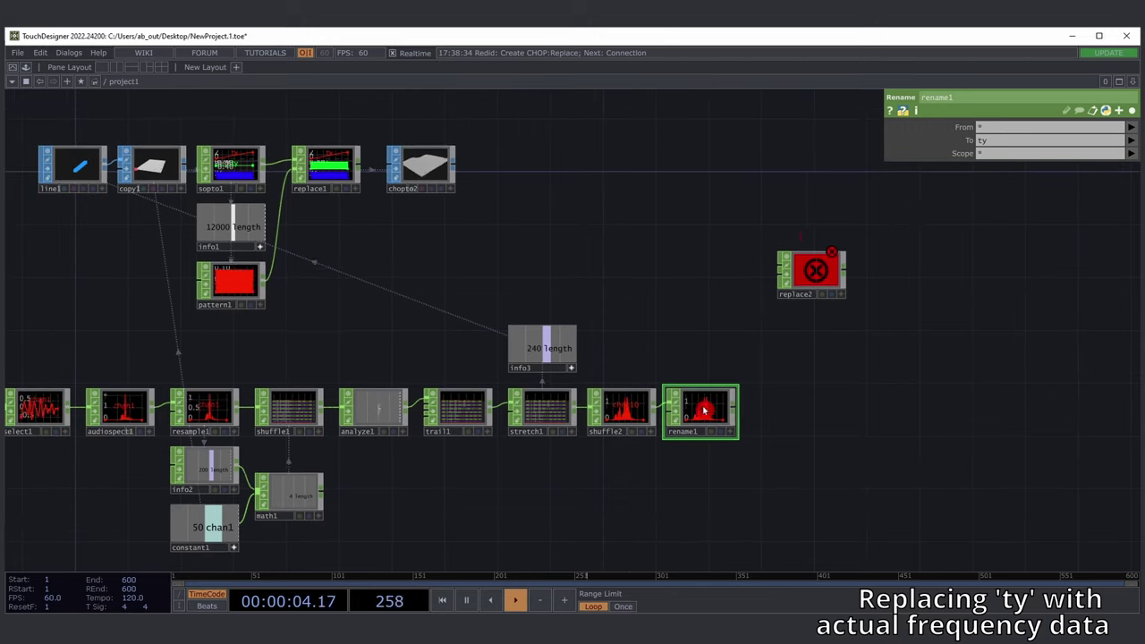
right_click_drag(883, 336, 882, 335)
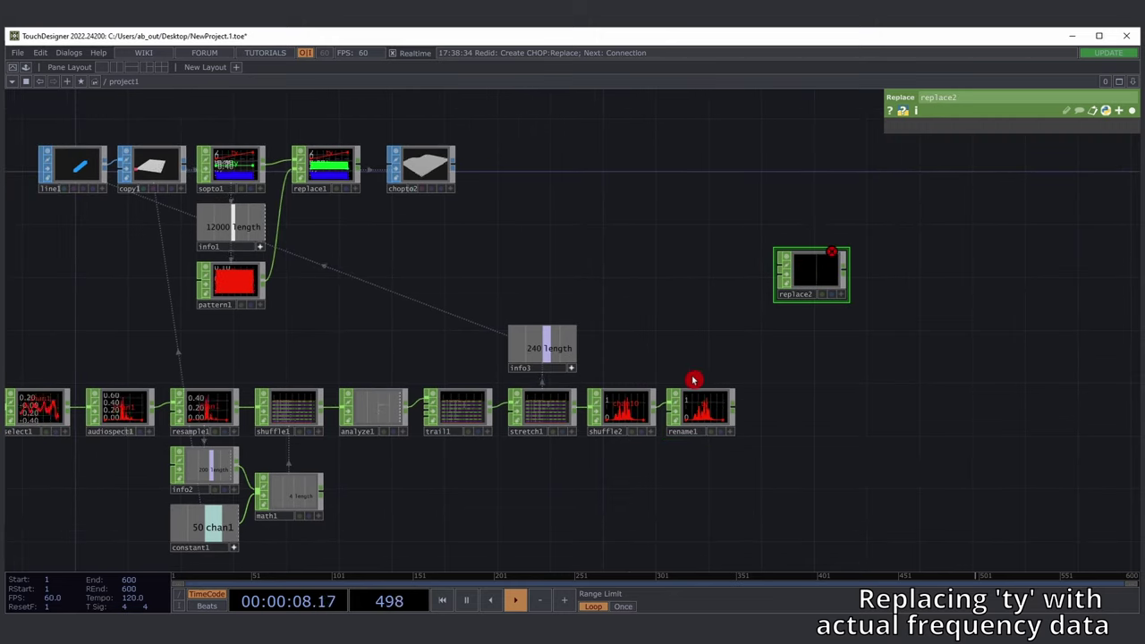
right_click_drag(749, 454, 751, 455)
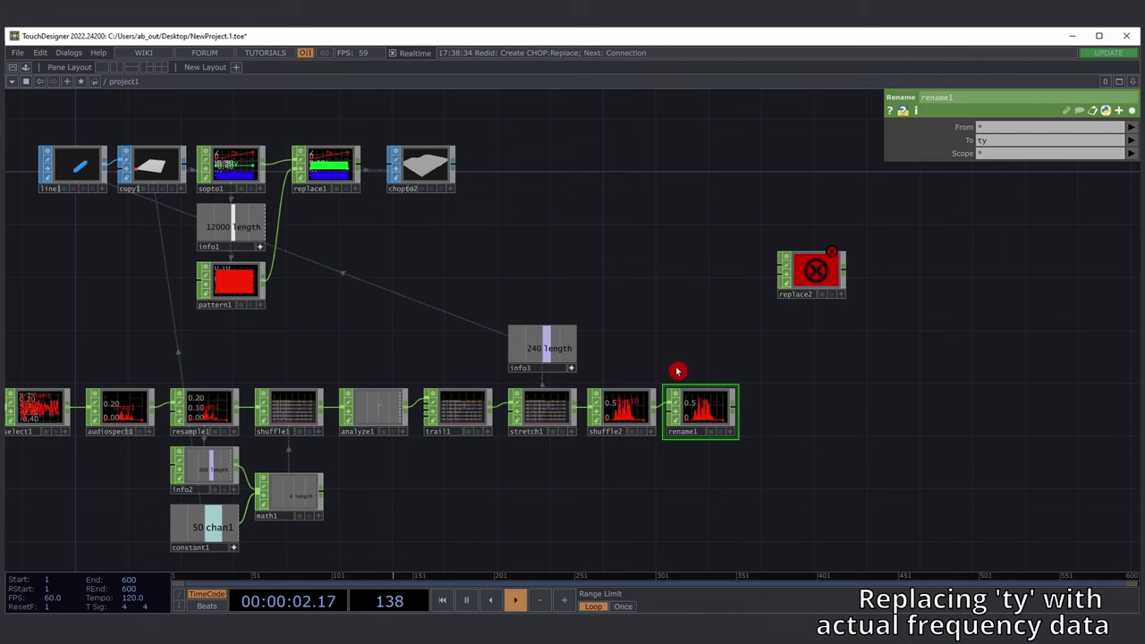
right_click_drag(785, 481, 674, 362)
right_click_drag(660, 348, 782, 465)
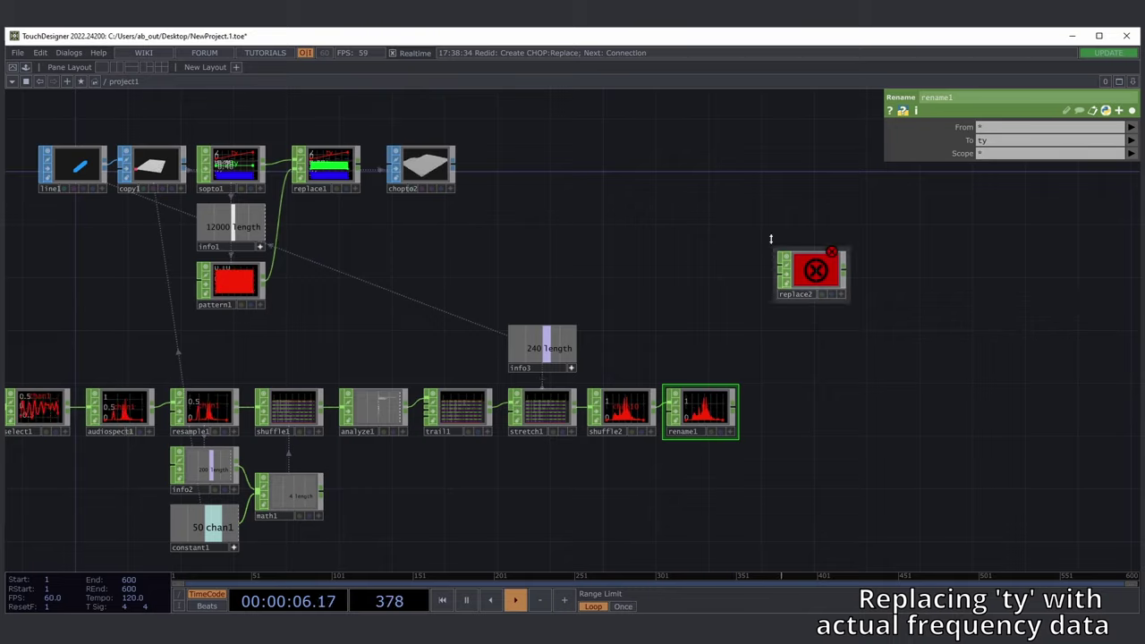
scroll(231, 161, "up", 5)
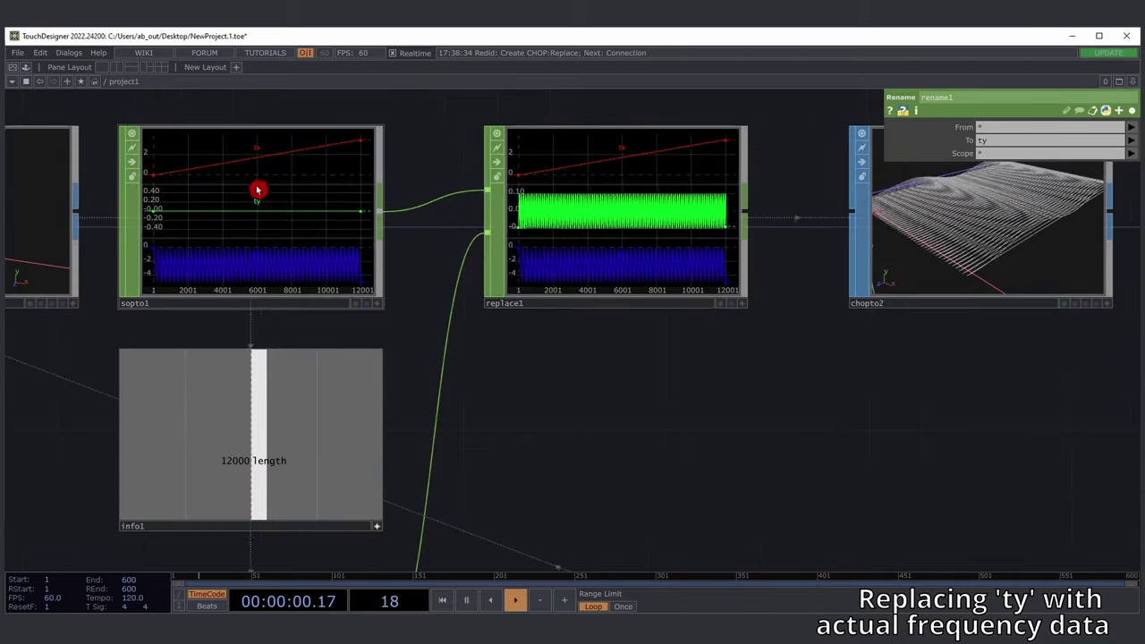
scroll(245, 179, "down", 3)
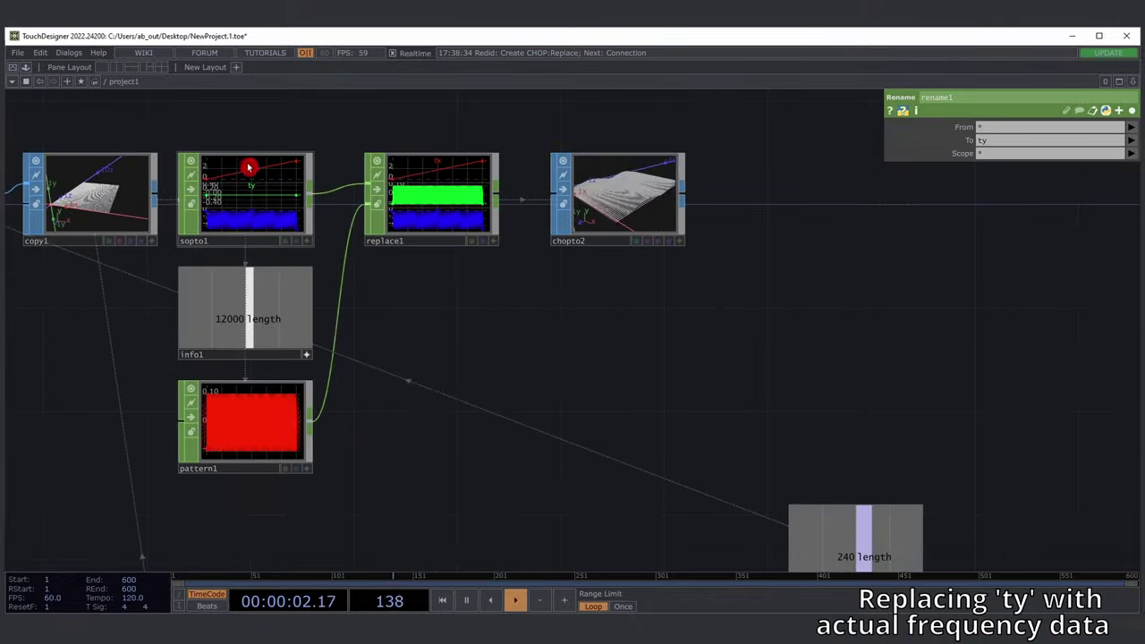
scroll(206, 188, "down", 2)
scroll(207, 189, "down", 1)
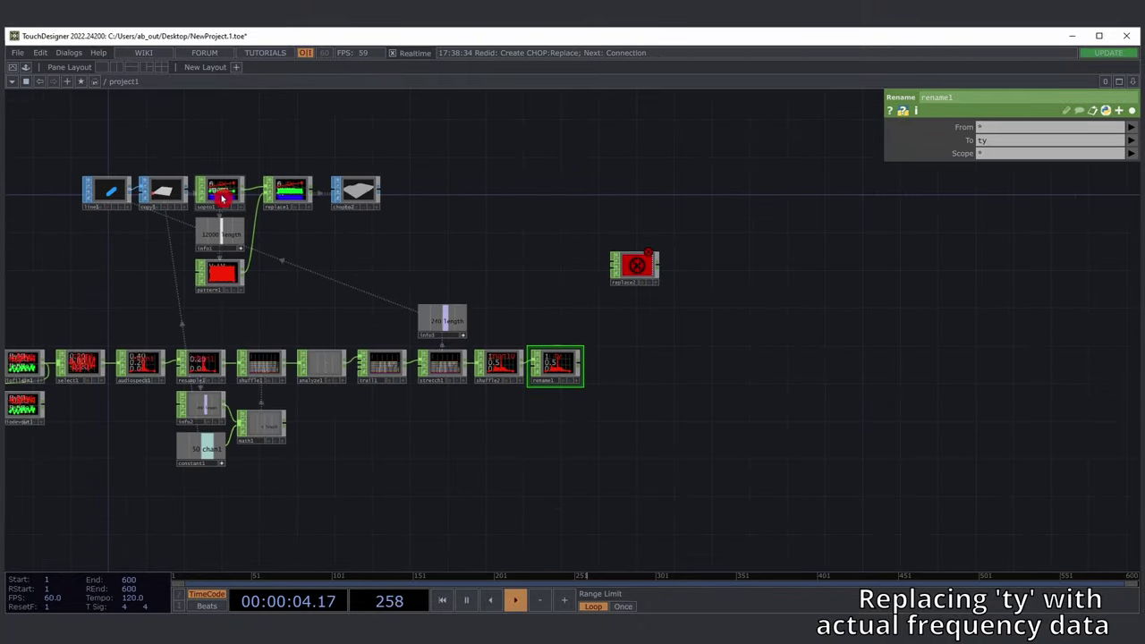
- Redo connecting sopto1 to the first input of replace2 and rename1 to its second input
key("ctrl+y")
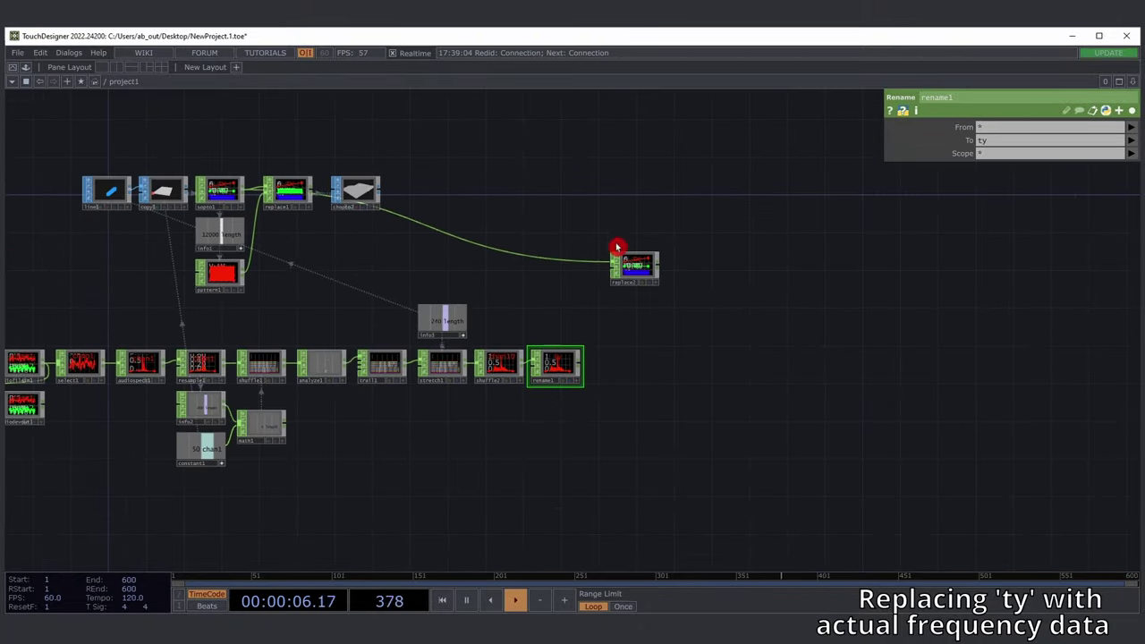
scroll(654, 281, "up", 3)
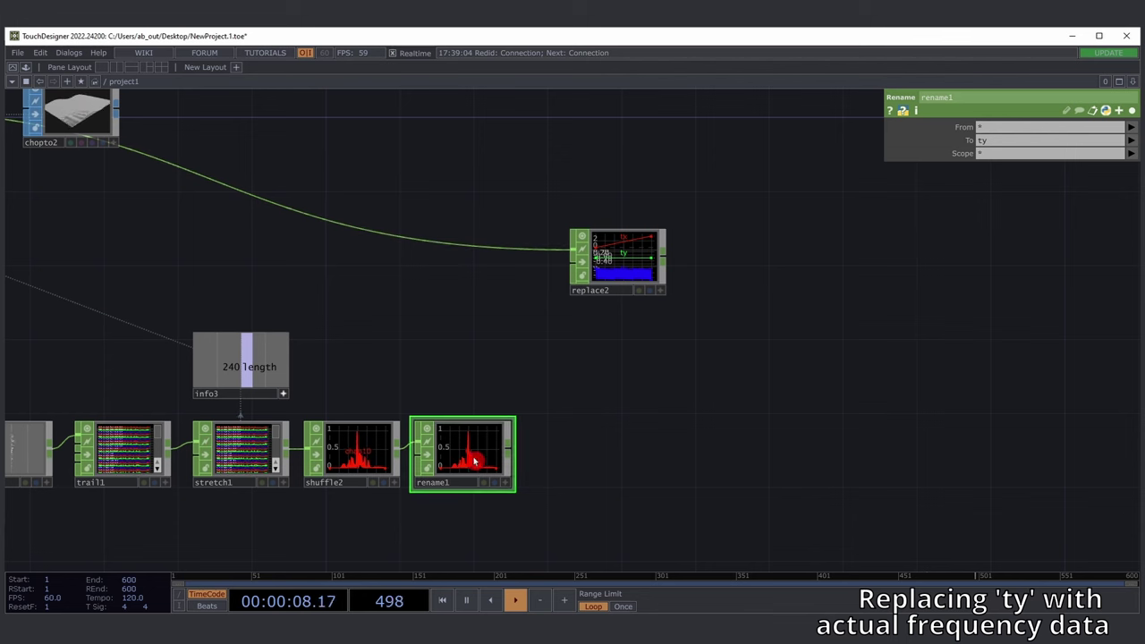
left_click_drag(534, 413, 440, 415)
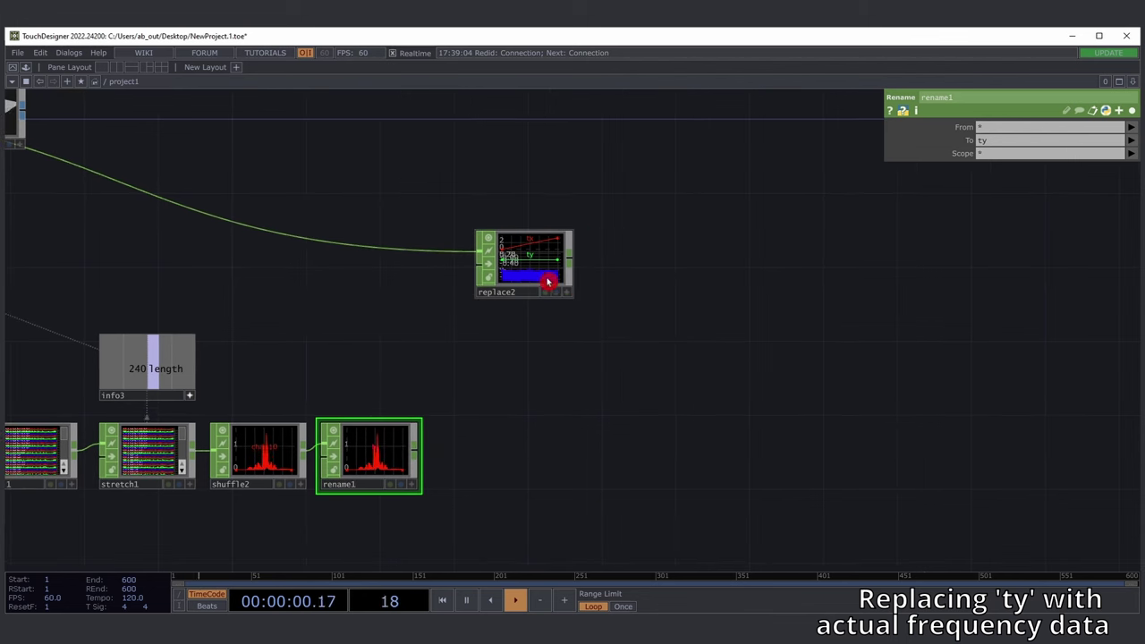
key("ctrl+y")
- Examine the replaced ty channel in the replace2 graph
scroll(535, 258, "up", 4)
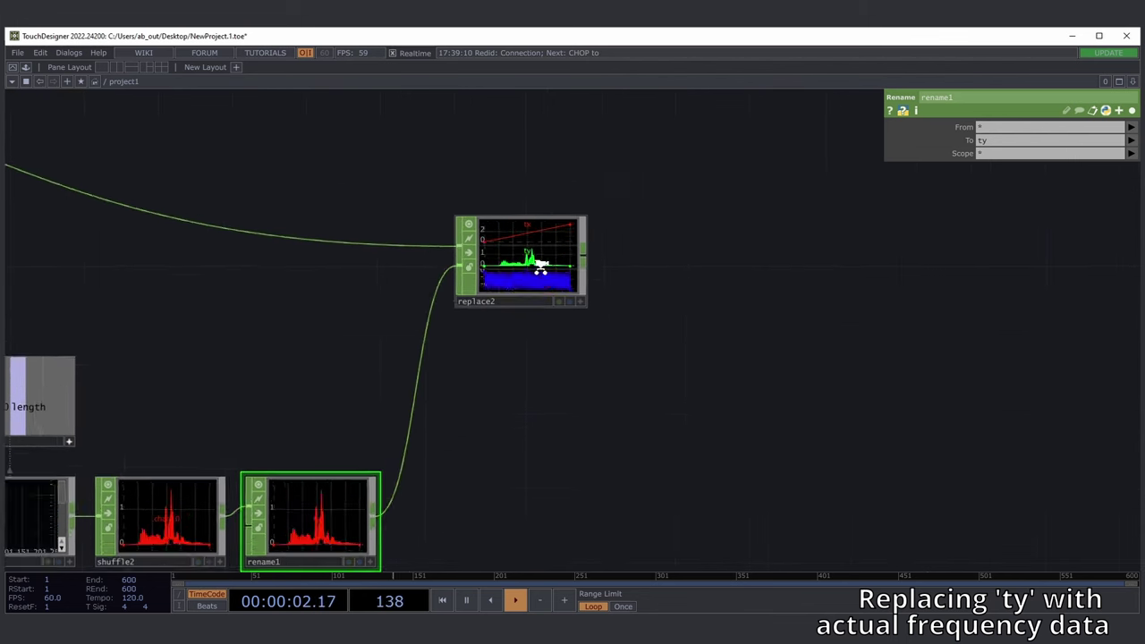
scroll(537, 260, "up", 6)
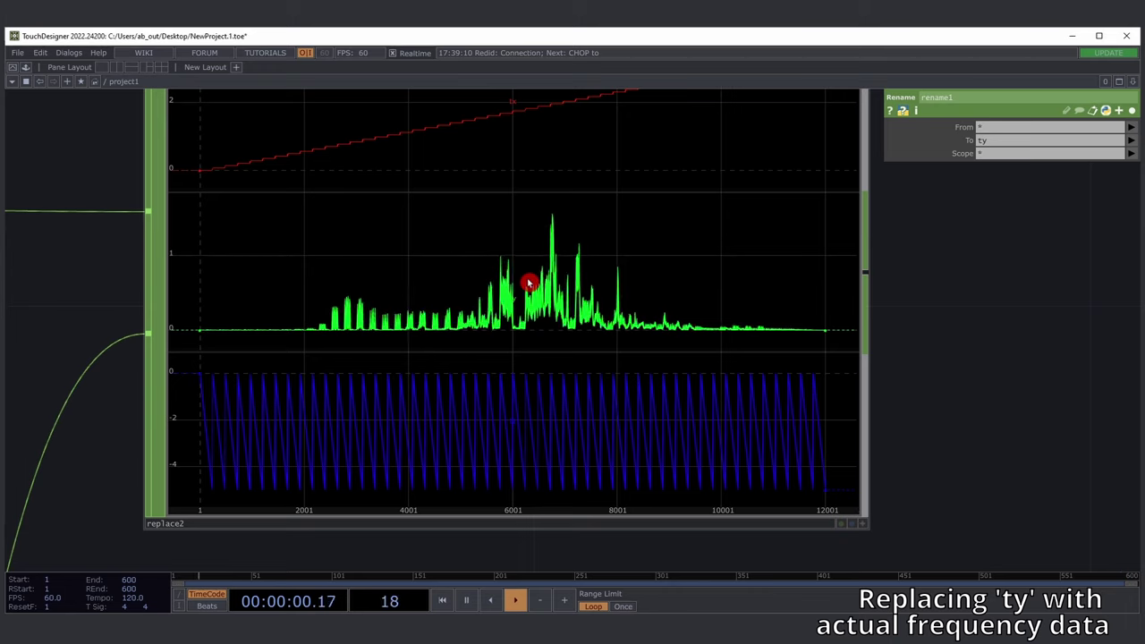
scroll(465, 323, "down", 5)
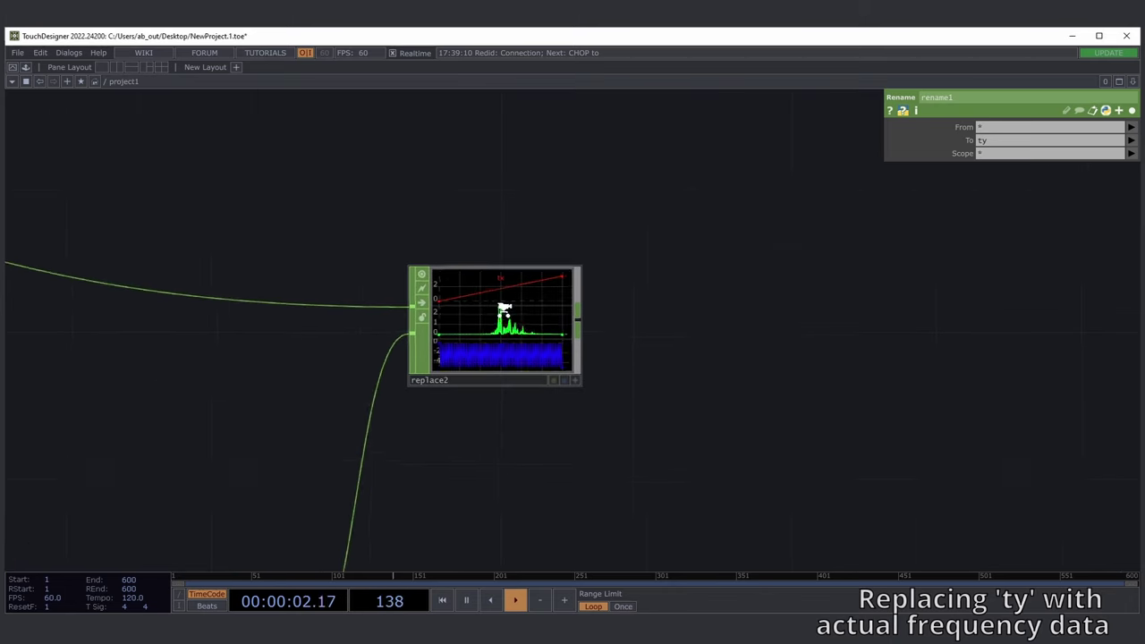
- Redo adding a CHOP to SOP fed by replace2 and the wire that supplies its geometry
scroll(625, 312, "down", 3)
left_click_drag(625, 311, 672, 321)
key("ctrl+y")
key("ctrl+y")
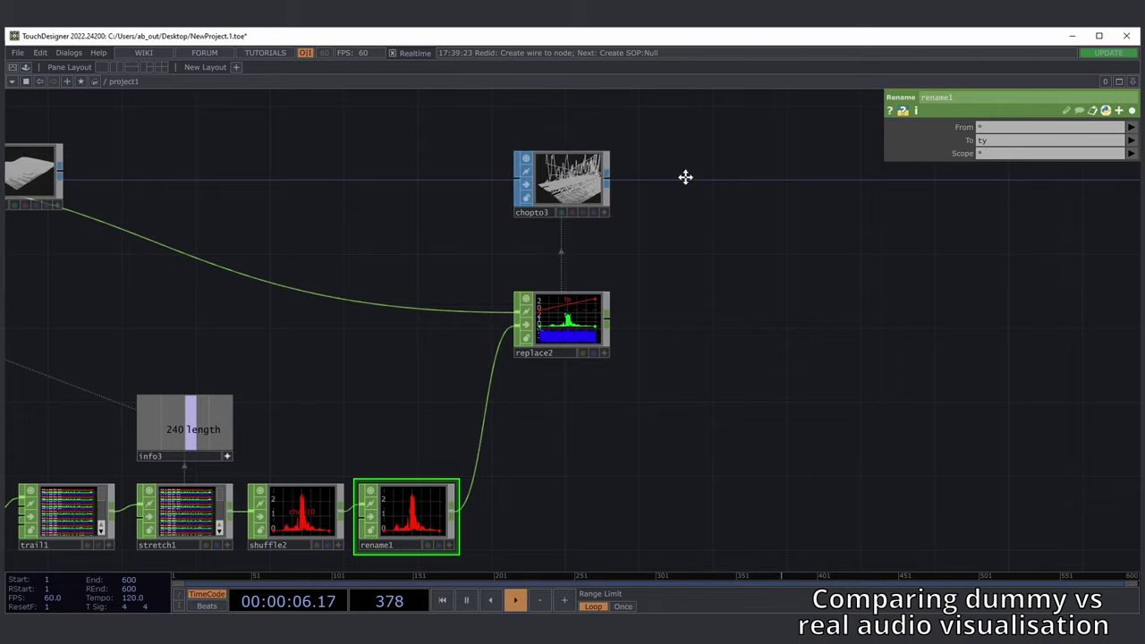
- Compare the dummy wave surface in chopto2 with the audio-driven surface in chopto3
left_click_drag(572, 176, 560, 228)
scroll(560, 228, "up", 3)
left_click_drag(379, 246, 754, 252)
scroll(98, 230, "up", 5)
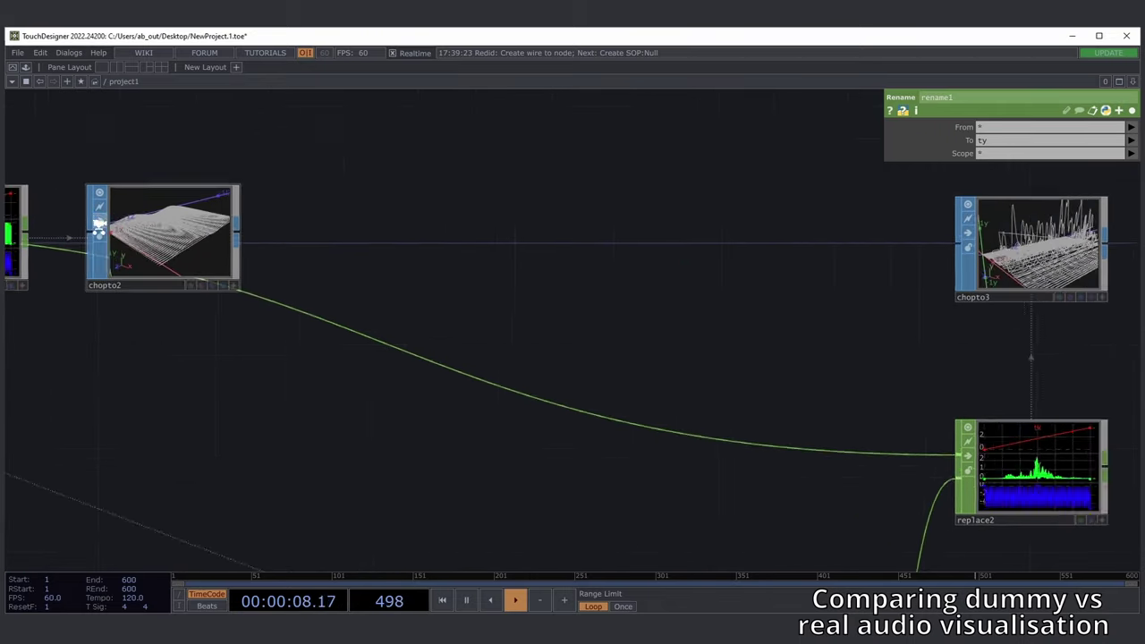
left_click_drag(333, 209, 554, 215)
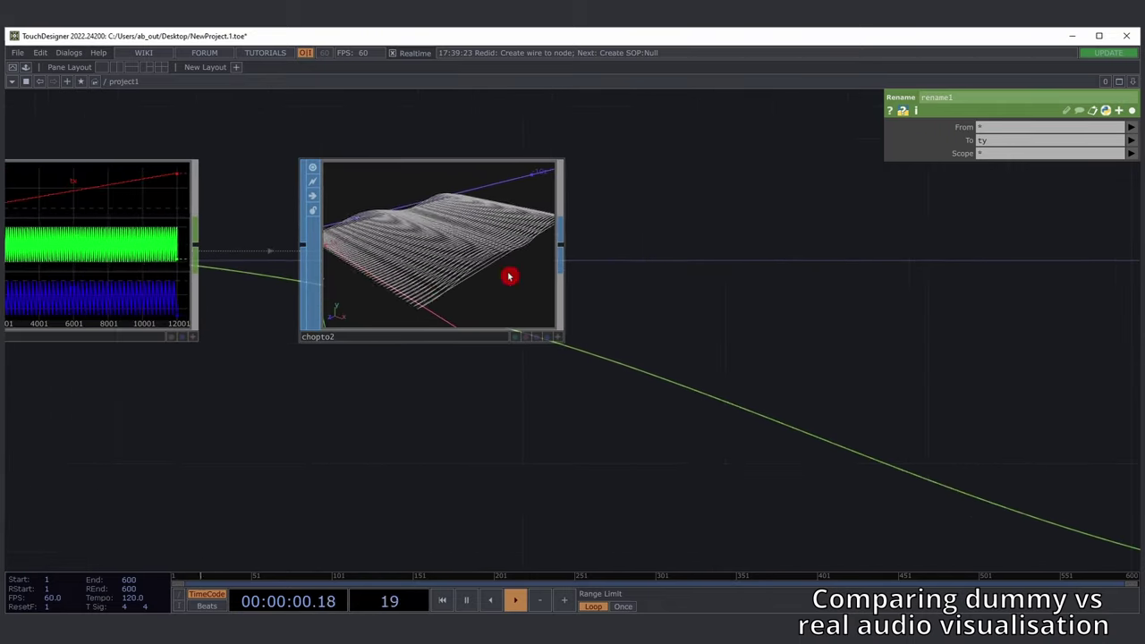
left_click_drag(772, 294, 308, 291)
left_click_drag(1006, 290, 189, 309)
scroll(842, 284, "up", 3)
left_click_drag(836, 280, 775, 272)
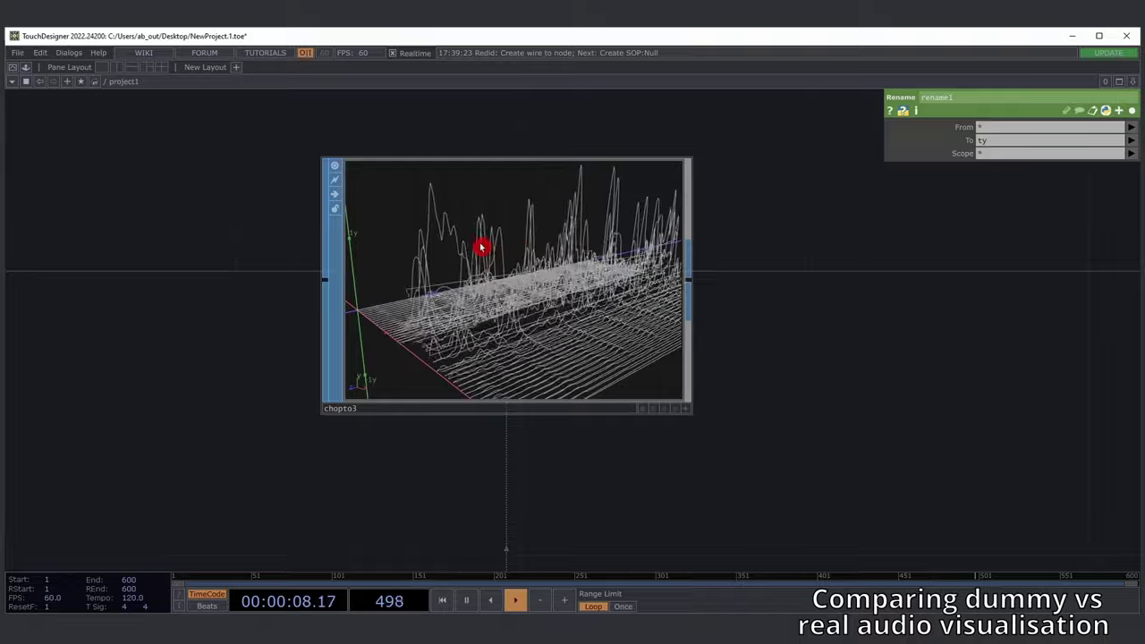
left_click_drag(815, 312, 593, 301)
scroll(579, 298, "down", 3)
left_click_drag(654, 281, 561, 252)
middle_click_drag(500, 301, 484, 299)
scroll(484, 301, "down", 2)
- Redo adding a Null SOP after chopto3 and wiring it into a new Geometry COMP
left_click_drag(534, 295, 474, 306)
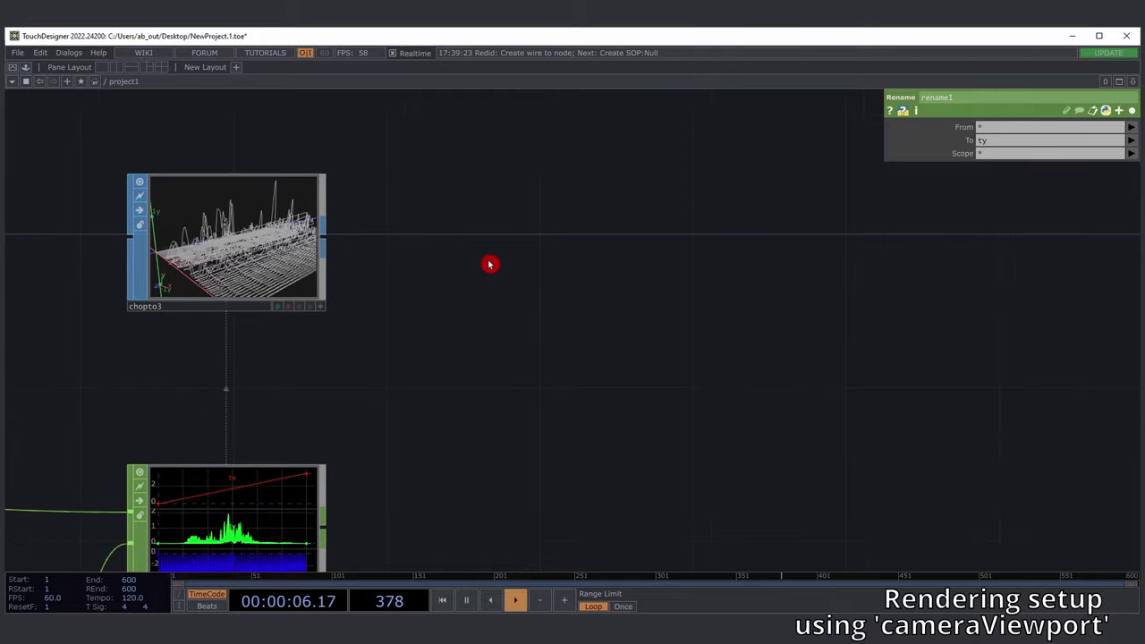
key("ctrl+y")
left_click_drag(757, 285, 513, 304)
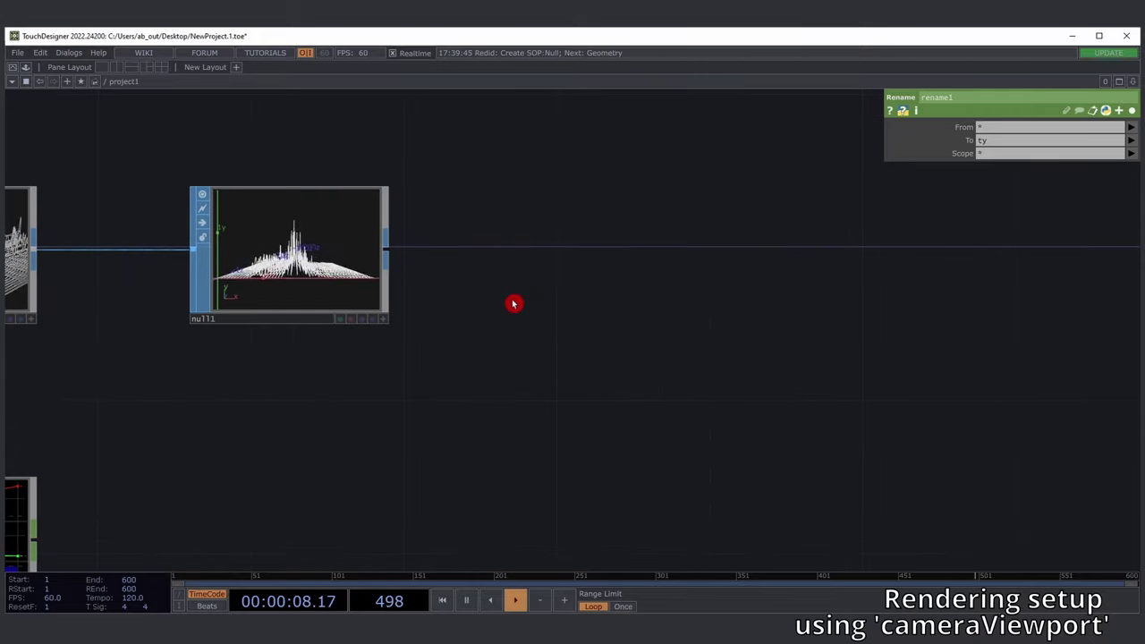
key("ctrl+y")
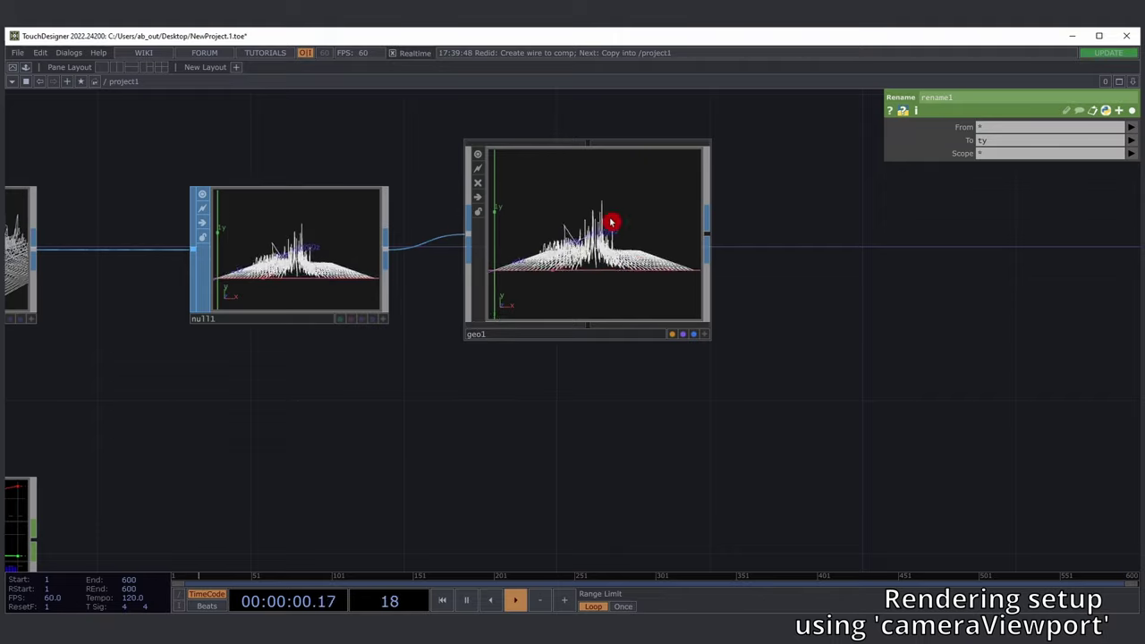
- Redo placing the cameraViewport component beside geo1
left_click(589, 251)
left_click_drag(562, 404, 448, 417)
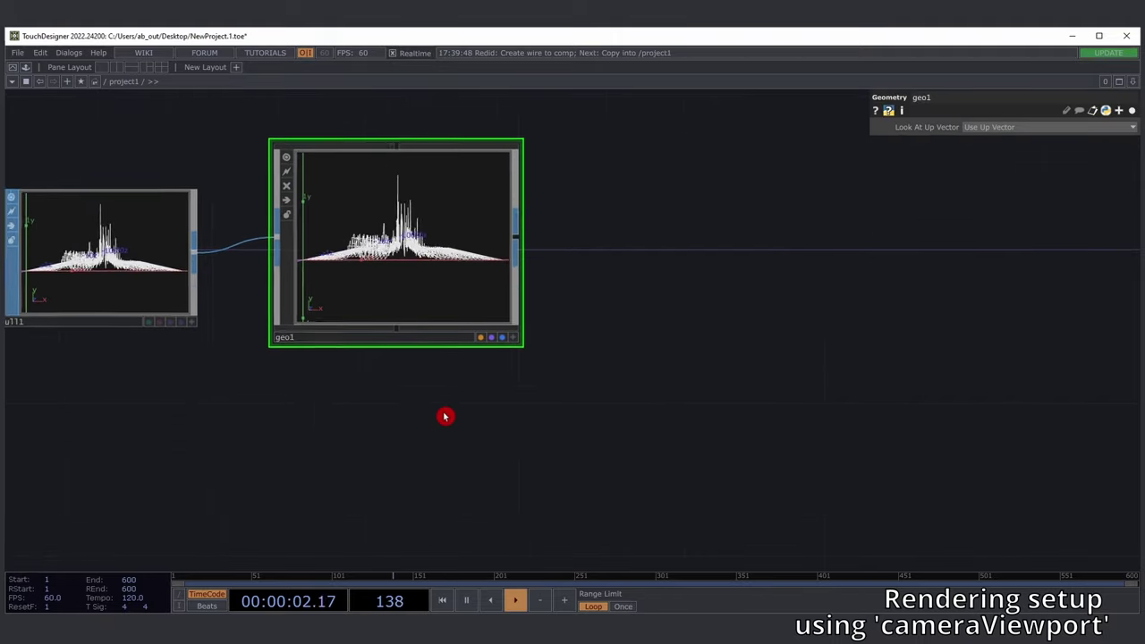
scroll(448, 417, "down", 2)
left_click_drag(694, 356, 760, 352)
key("ctrl+y")
left_click_drag(833, 352, 744, 355)
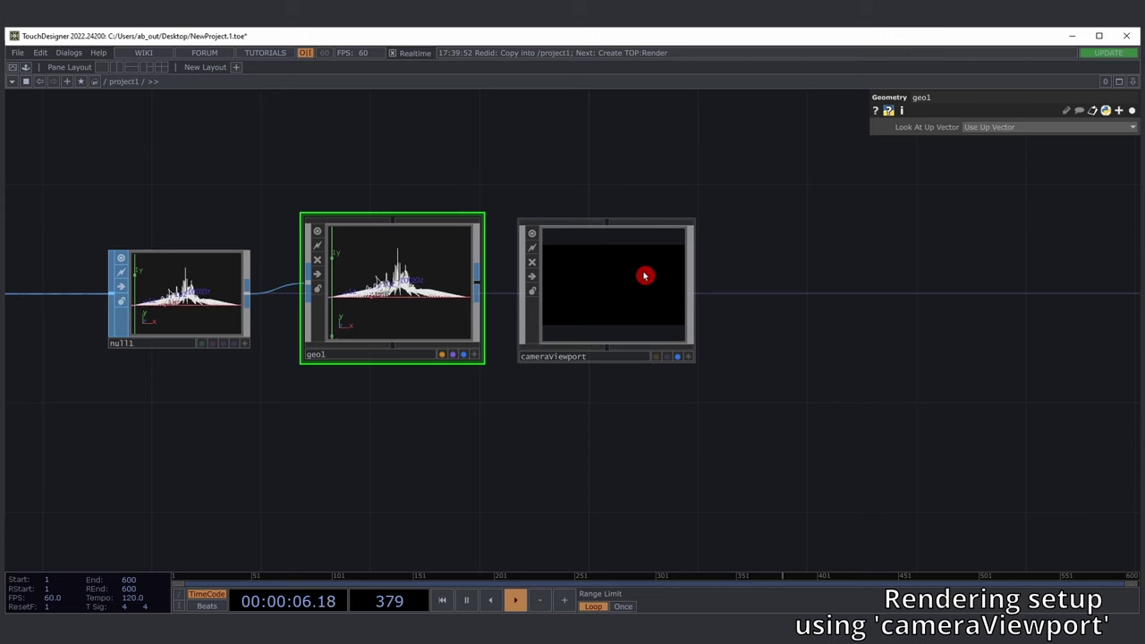
- Look up the cameraViewport component among the Tools components of the palette
left_click_drag(557, 179, 614, 179)
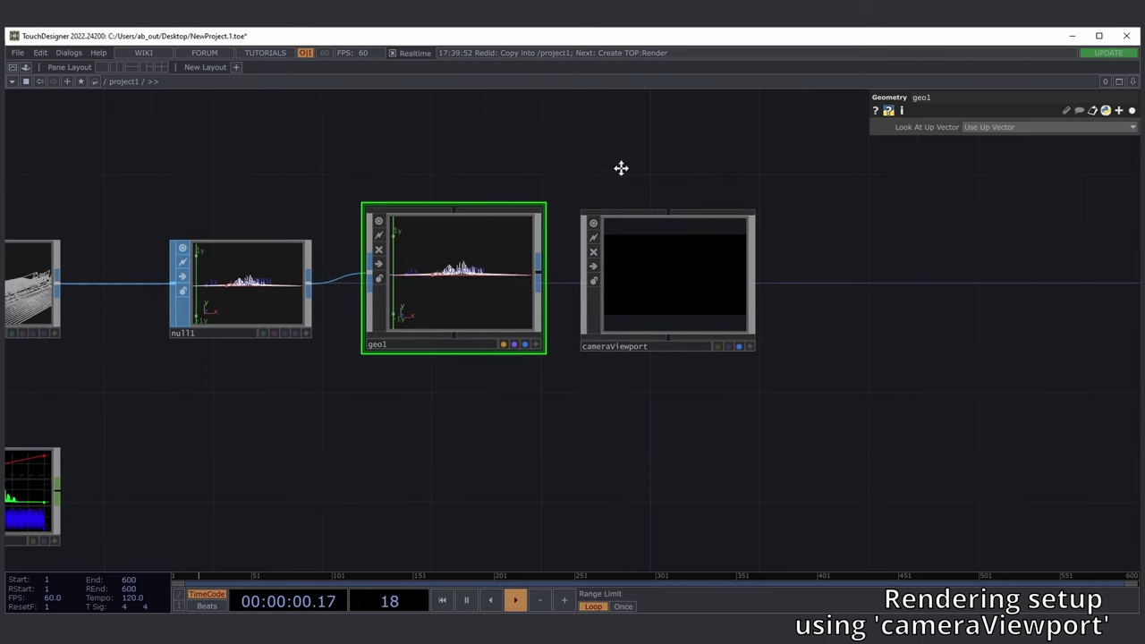
left_click_drag(621, 169, 610, 187)
key("alt+l")
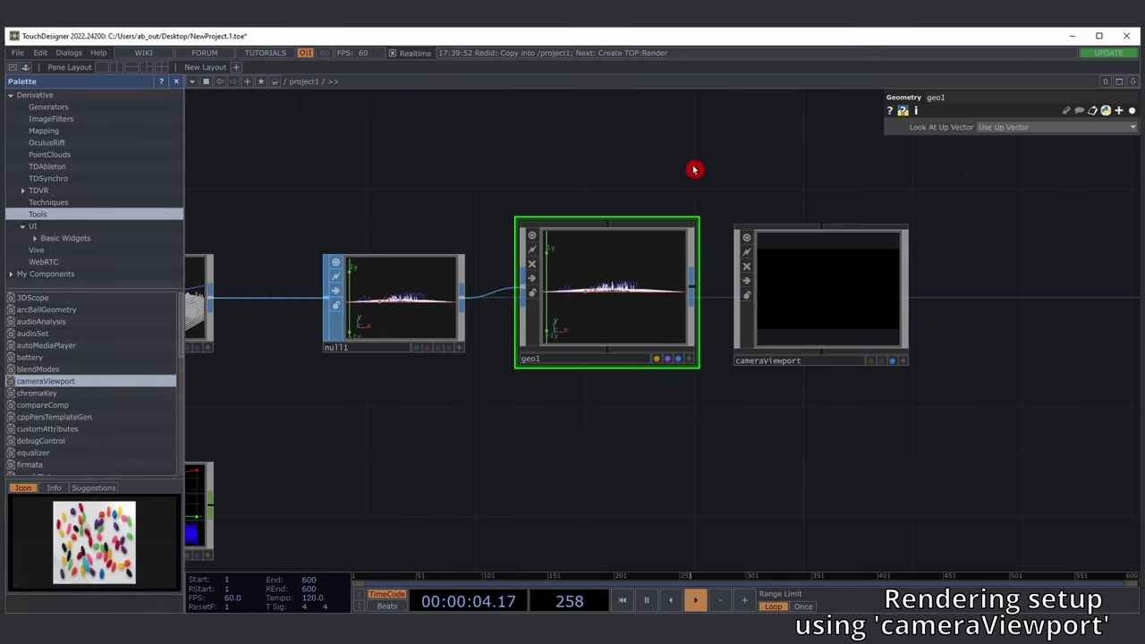
left_click_drag(699, 169, 602, 174)
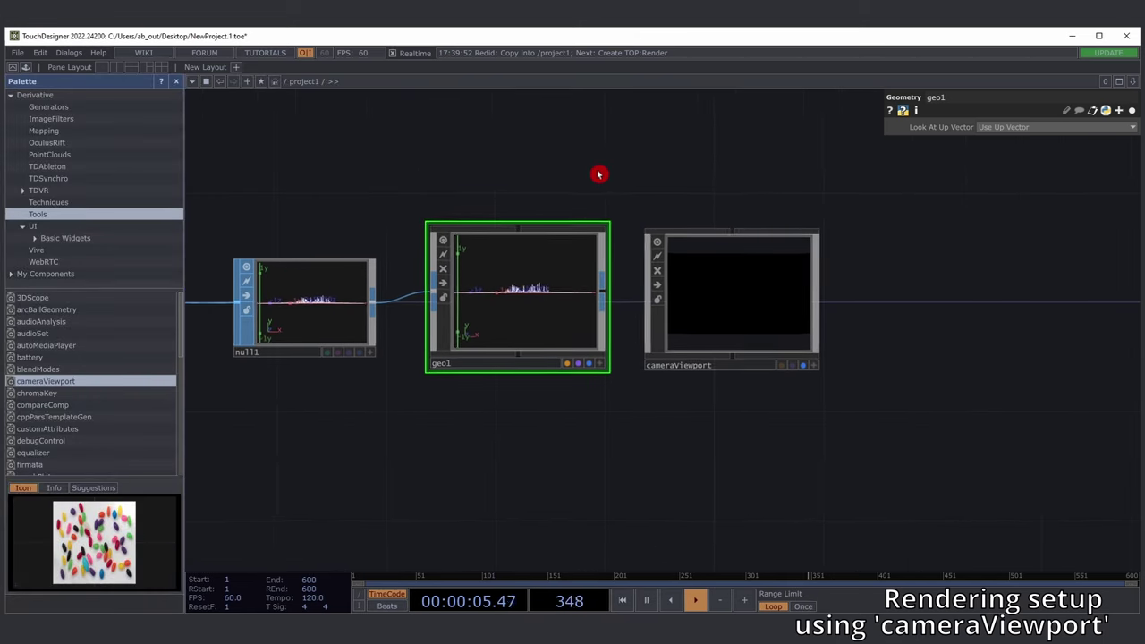
left_click(49, 215)
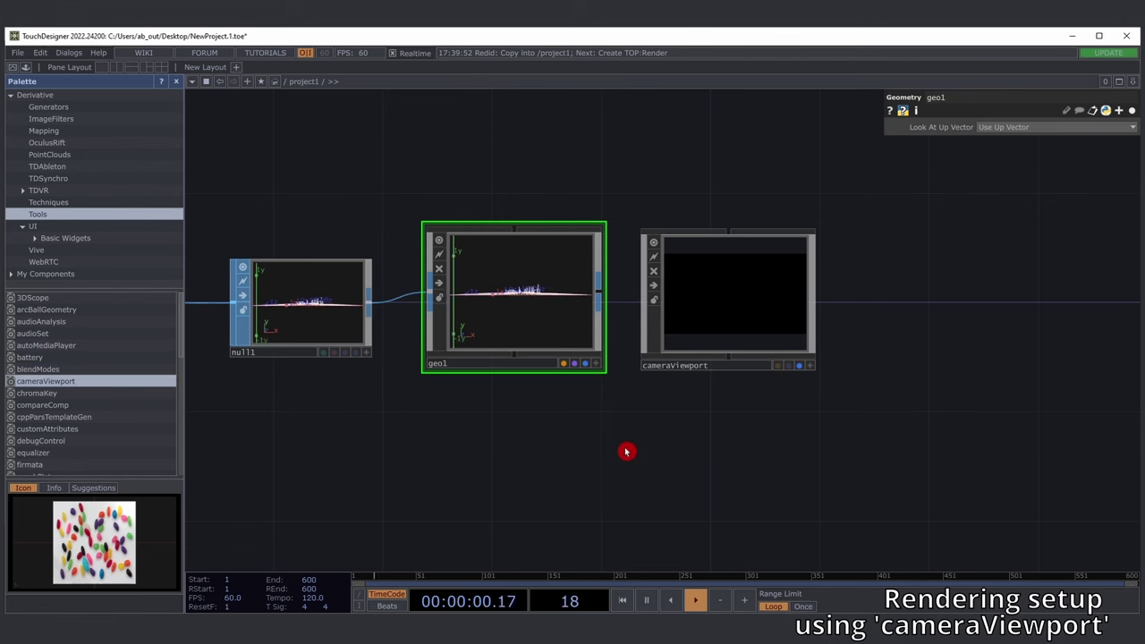
key("alt+l")
left_click_drag(748, 312, 775, 306)
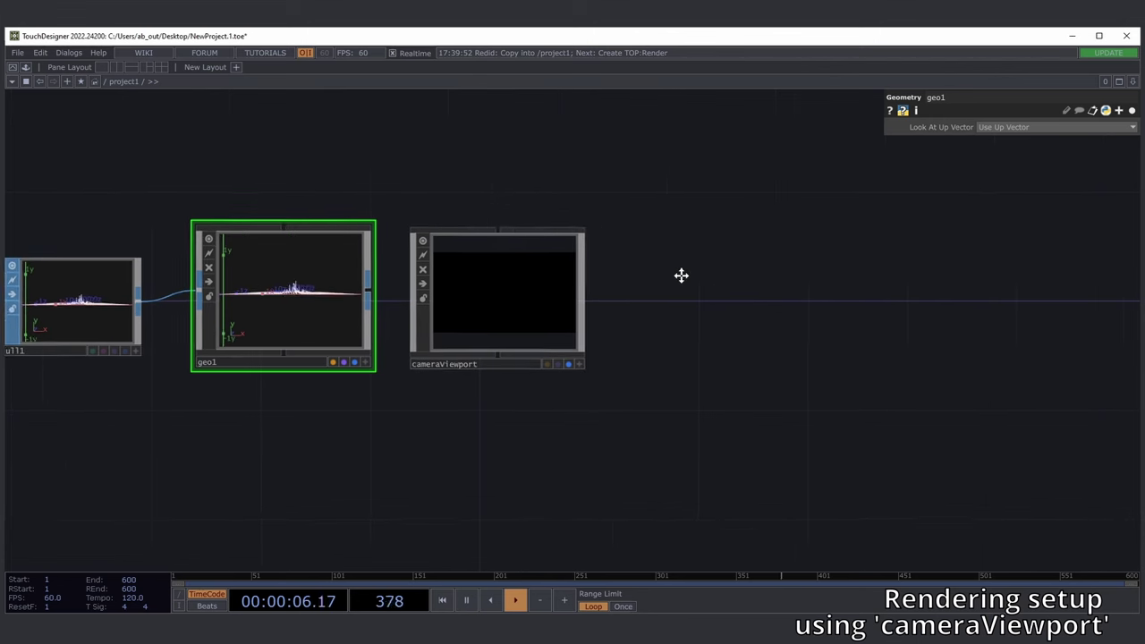
- Redo adding a Render TOP beside the cameraViewport component
left_click(523, 286)
left_click_drag(680, 283, 586, 278)
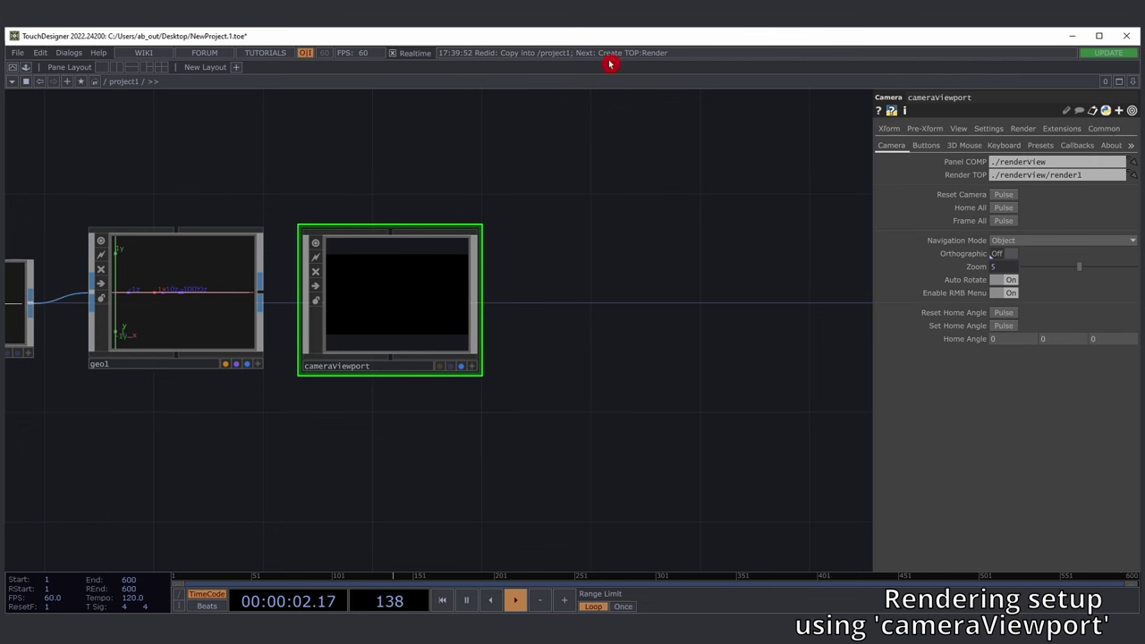
key("ctrl+y")
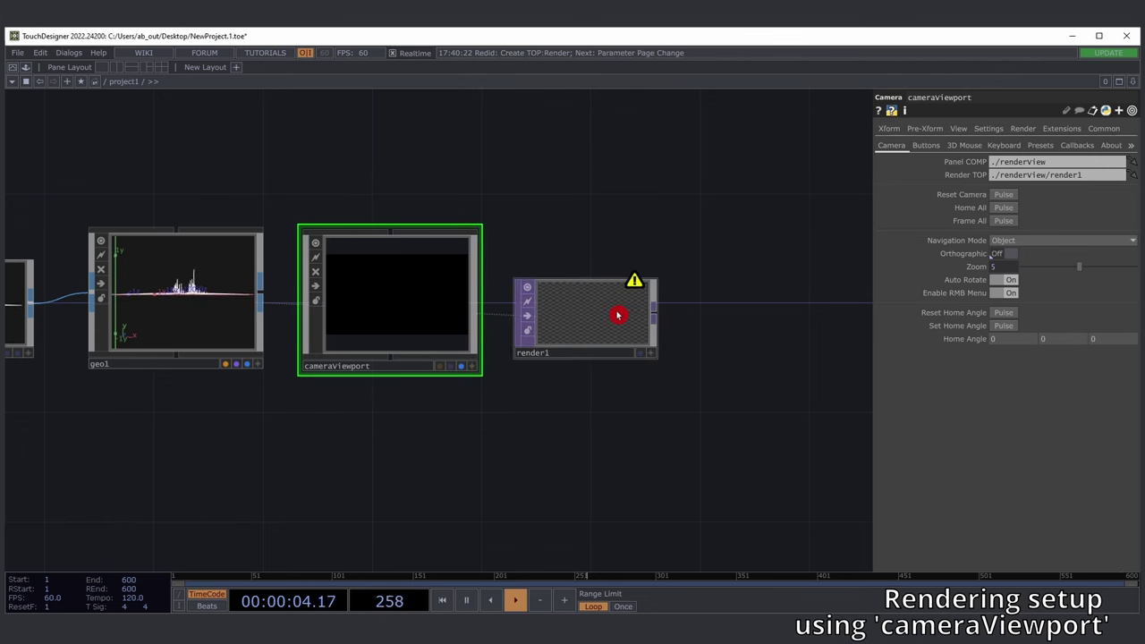
- Set the Camera(s) parameter of render1 to cameraViewport and check the rendered output
left_click(605, 315)
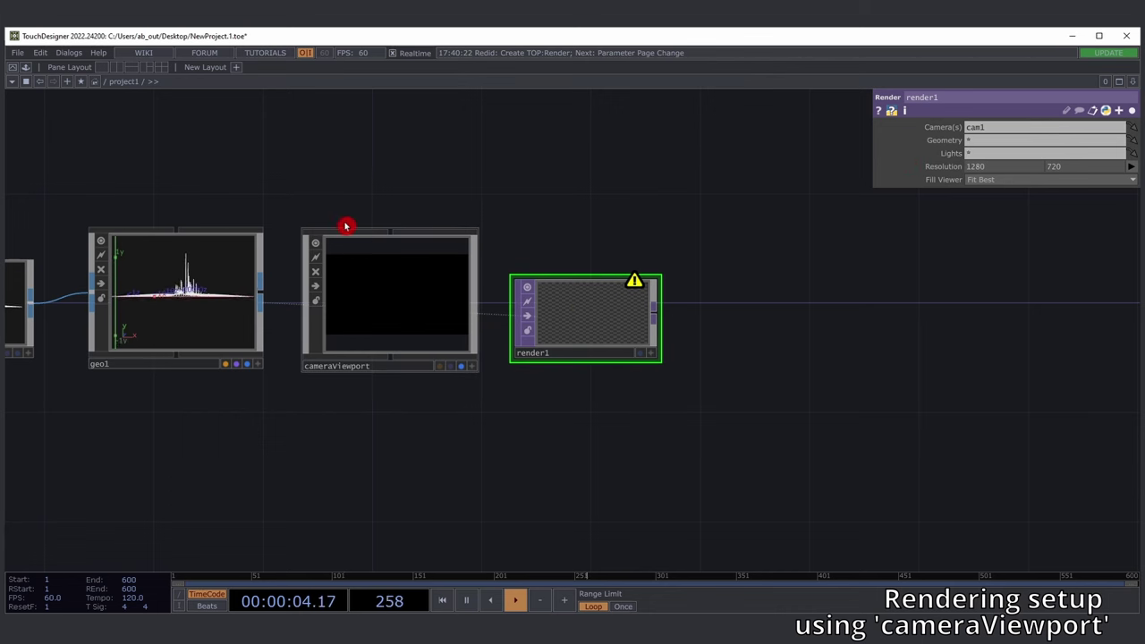
left_click(375, 269)
left_click(615, 326)
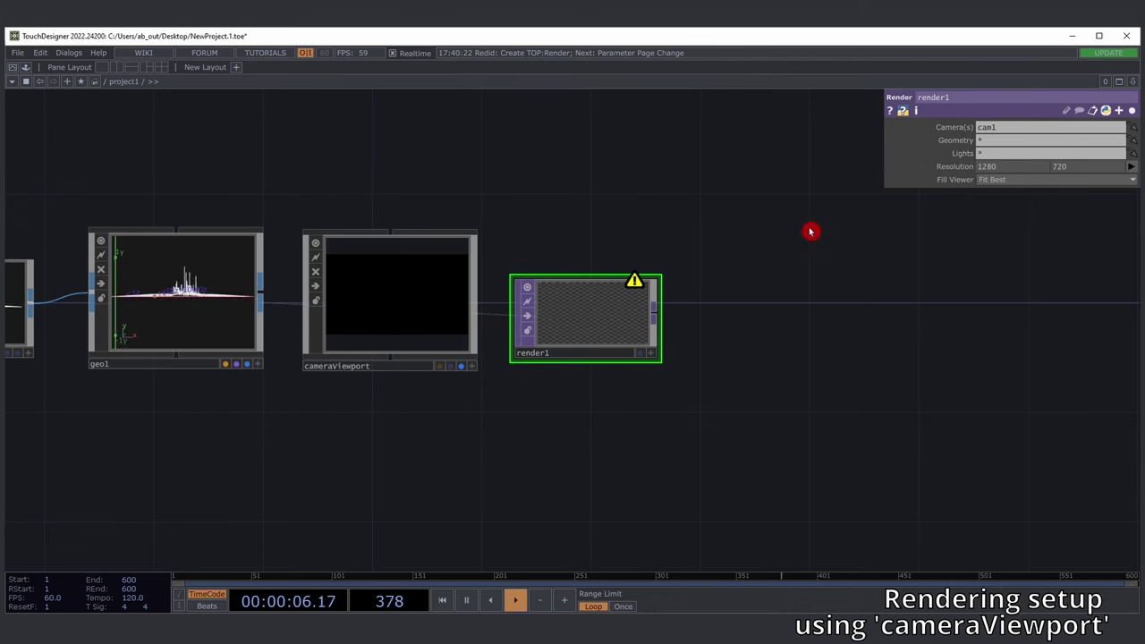
left_click(1041, 126)
type("cameraViewport")
key("Return")
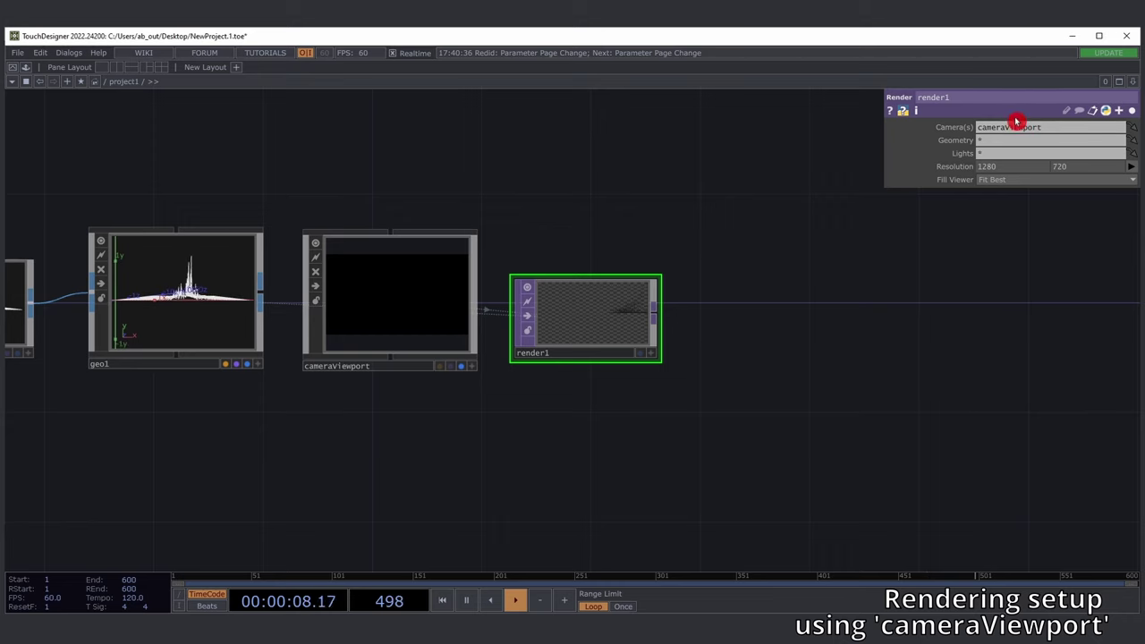
scroll(633, 325, "up", 10)
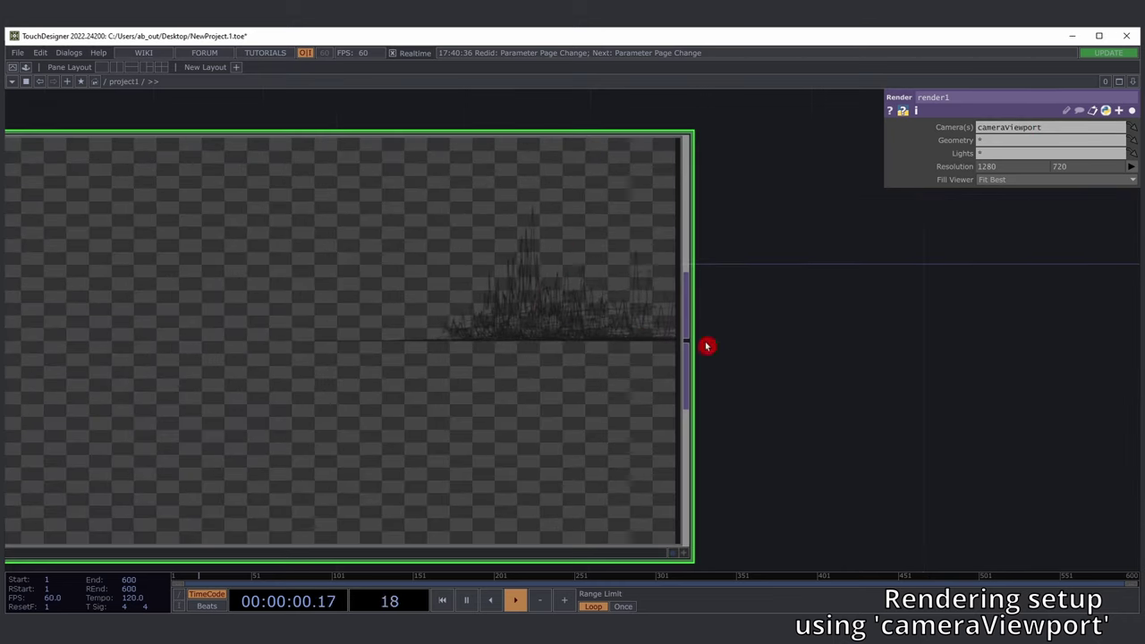
scroll(707, 346, "down", 8)
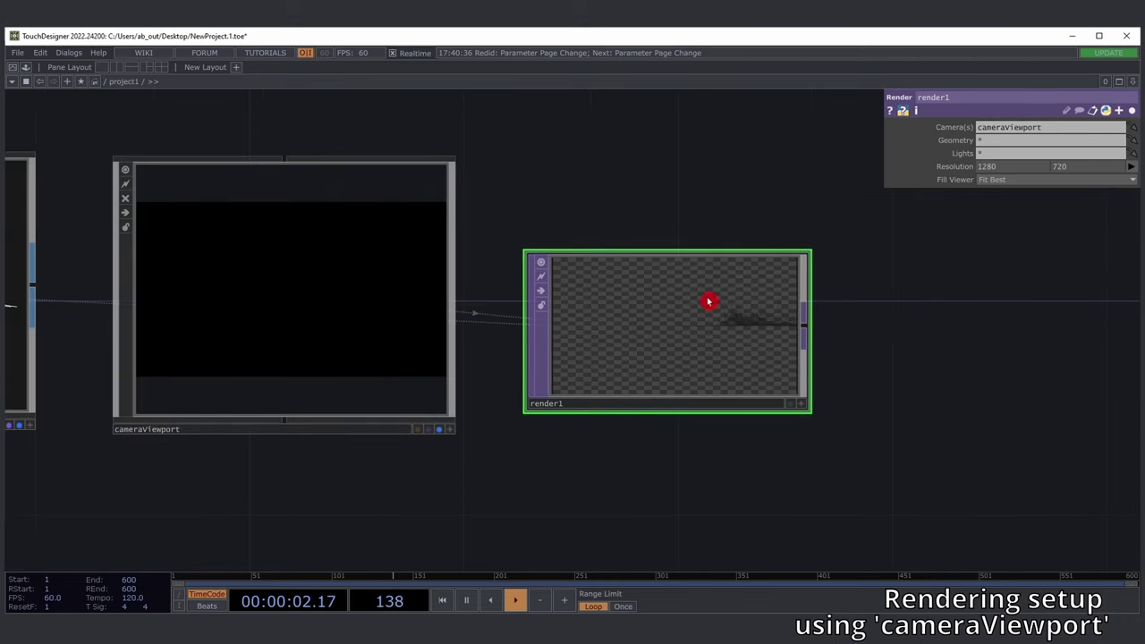
scroll(931, 281, "down", 5)
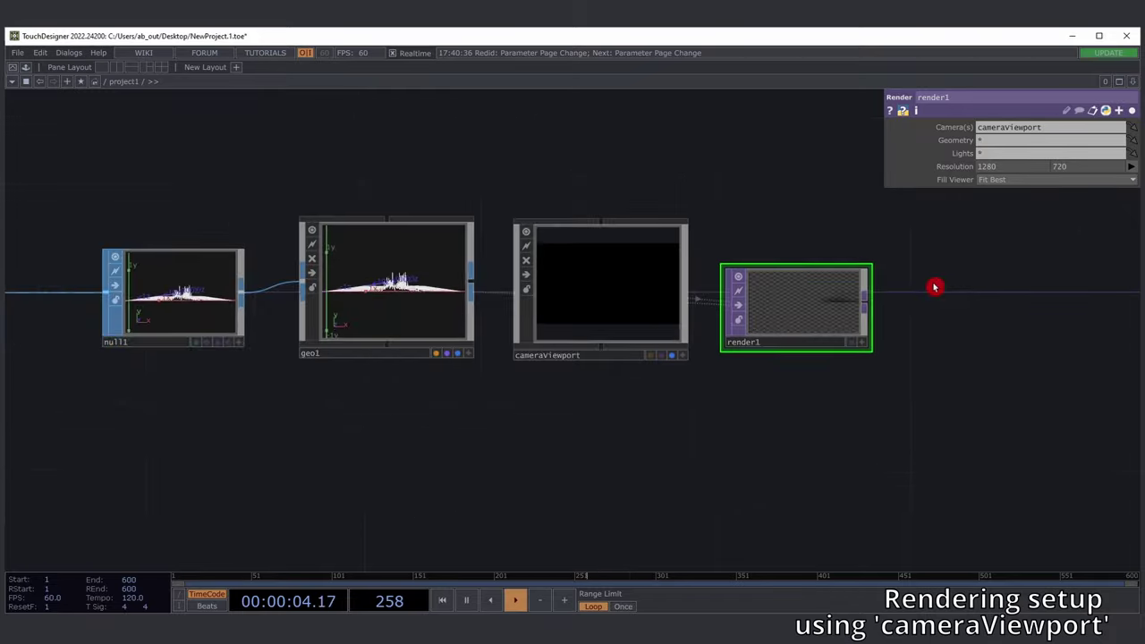
scroll(935, 286, "up", 6)
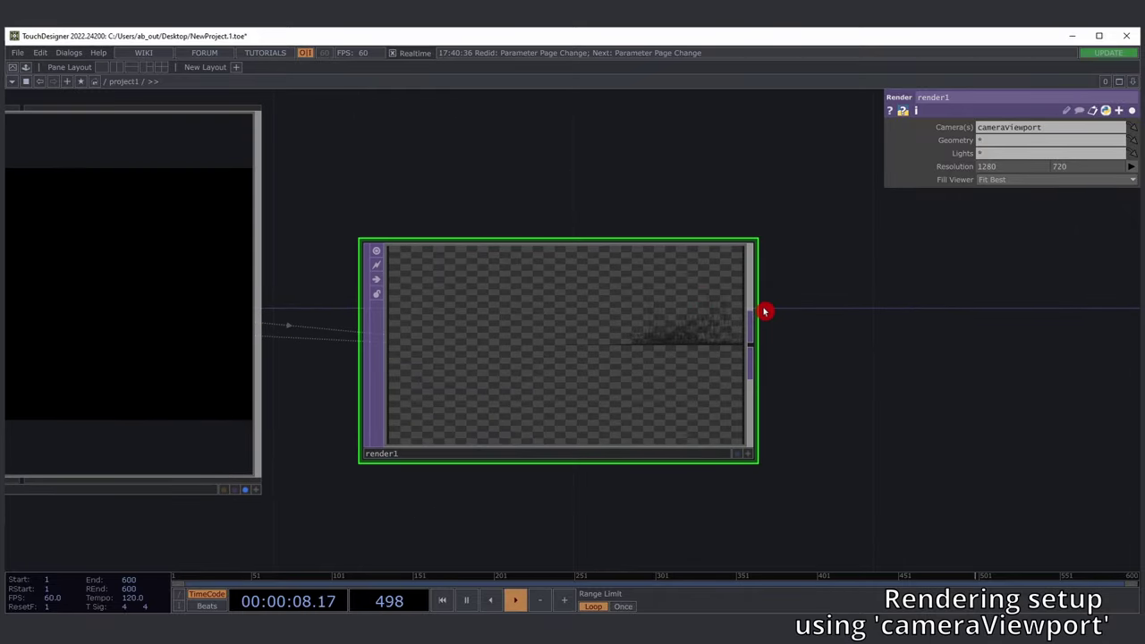
scroll(825, 317, "down", 5)
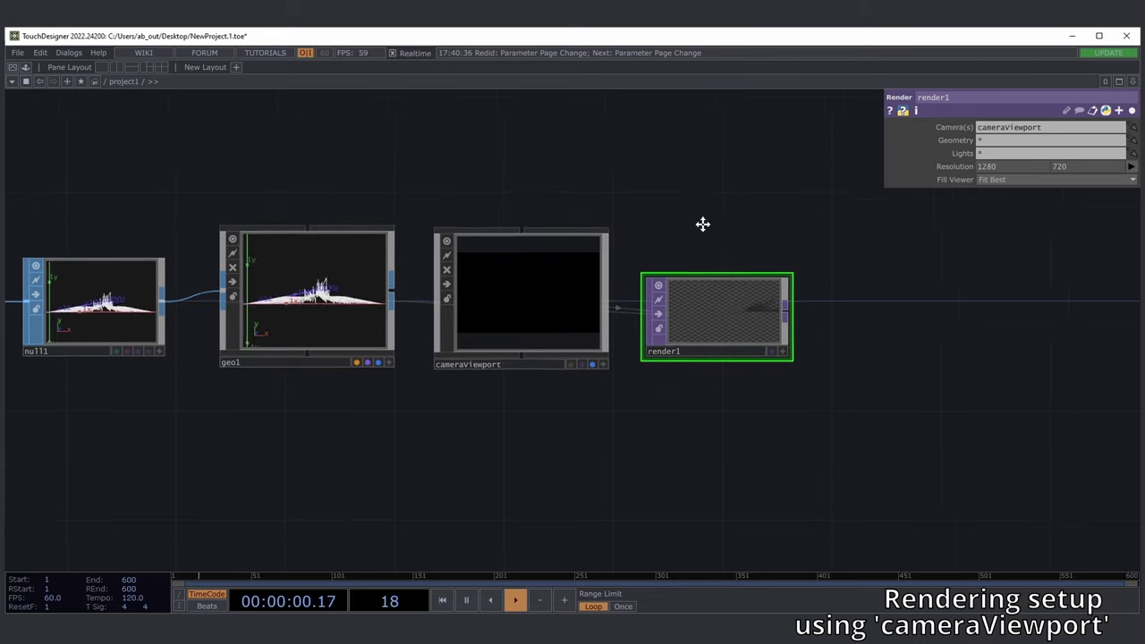
- Show the full parameters of cameraViewport and redo setting its Render TOP to render1
left_click(510, 310)
left_click_drag(669, 242, 576, 242)
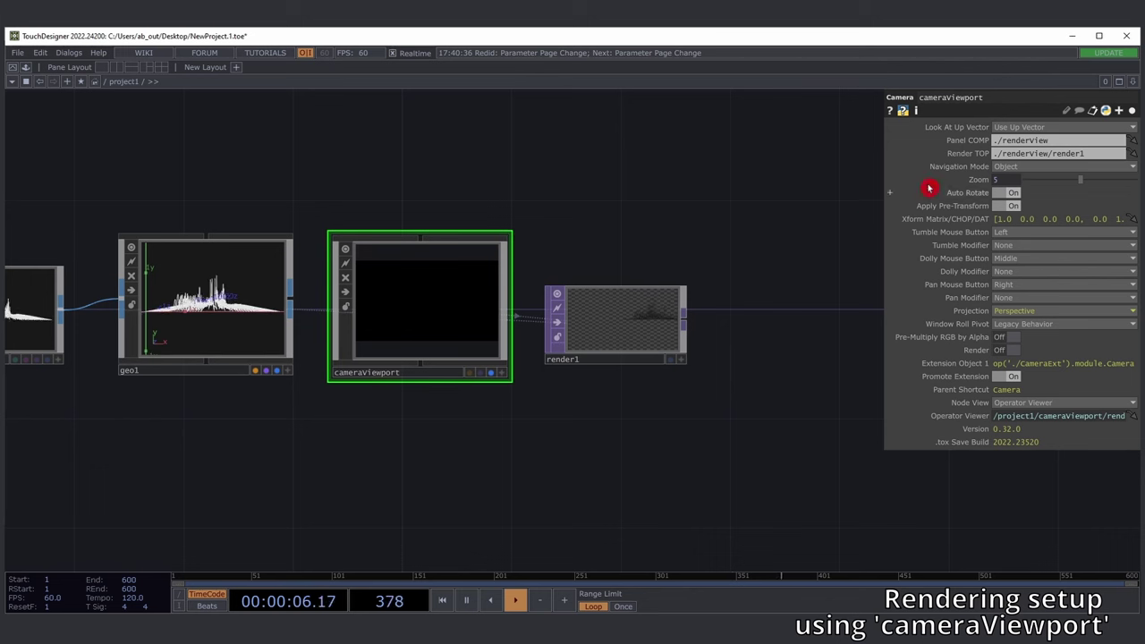
left_click(1131, 110)
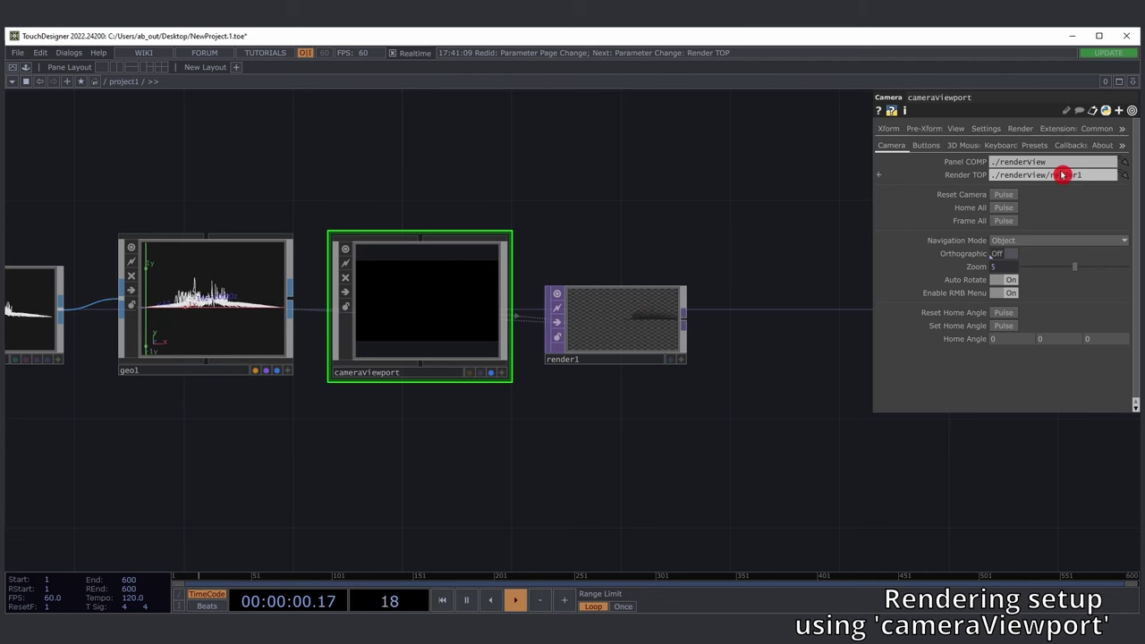
key("ctrl+y")
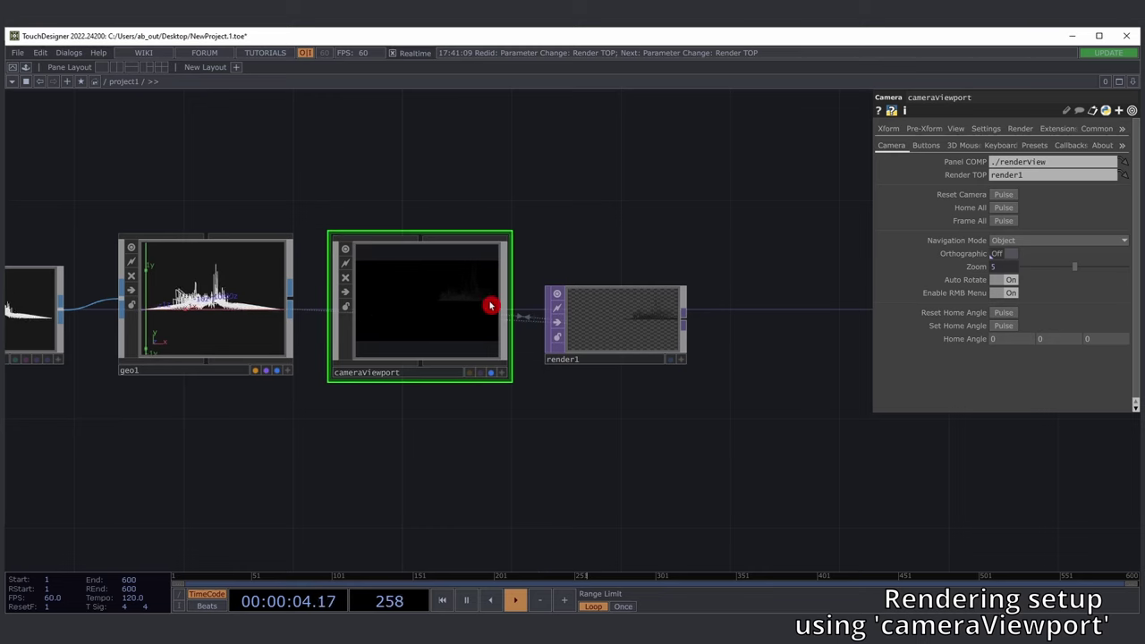
- Compare the image shown in cameraViewport with the output of render1
left_click_drag(530, 253, 621, 241)
scroll(545, 275, "up", 3)
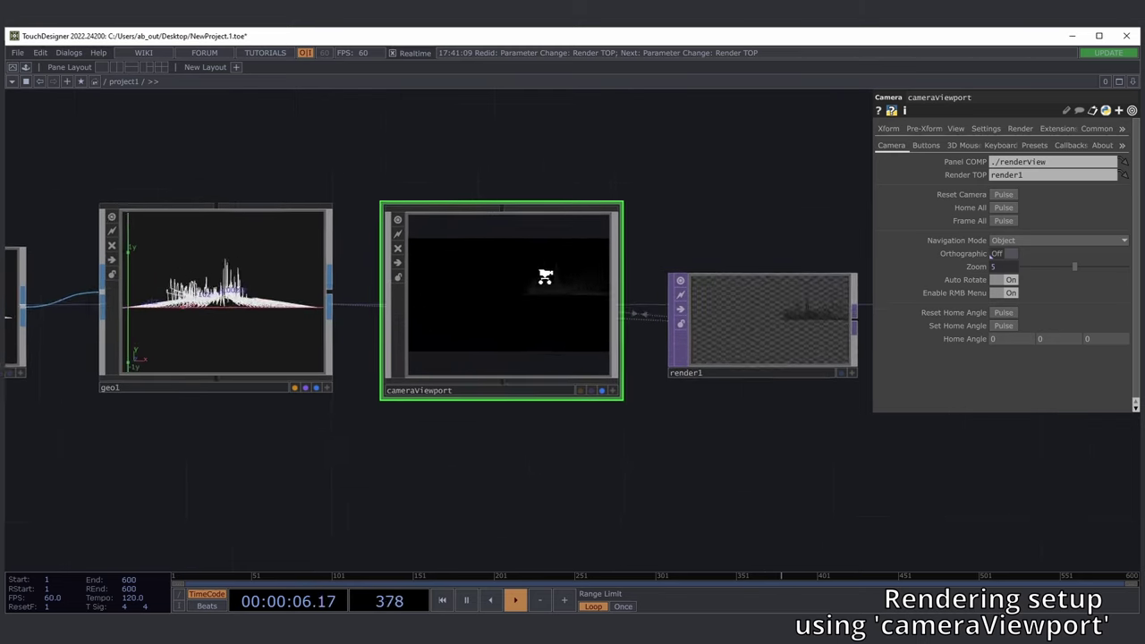
scroll(546, 278, "up", 2)
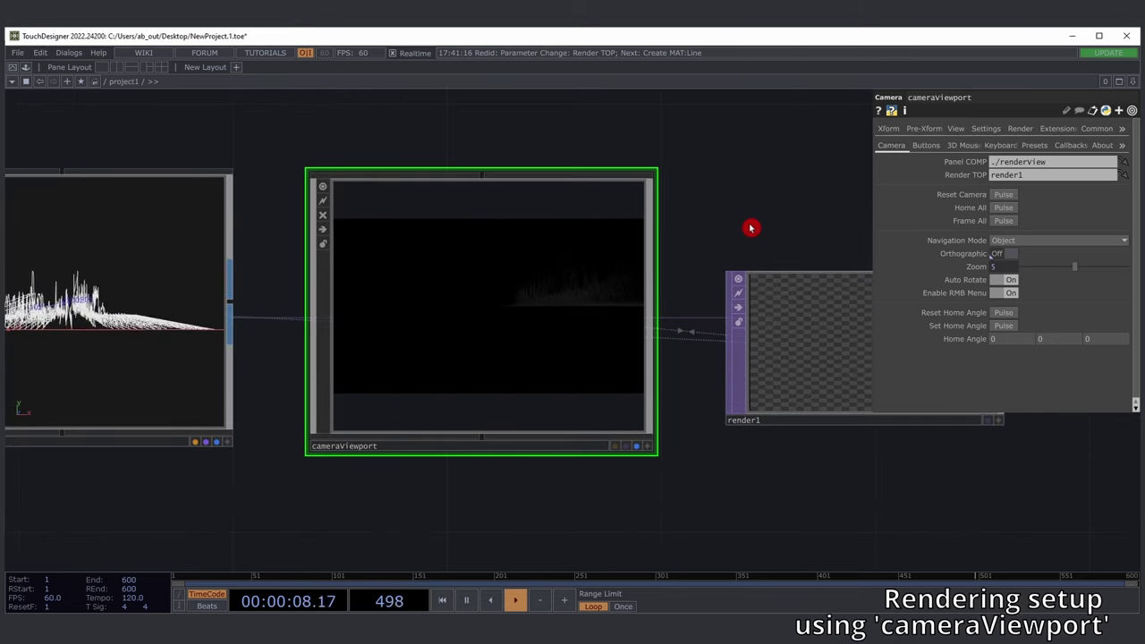
scroll(736, 248, "down", 4)
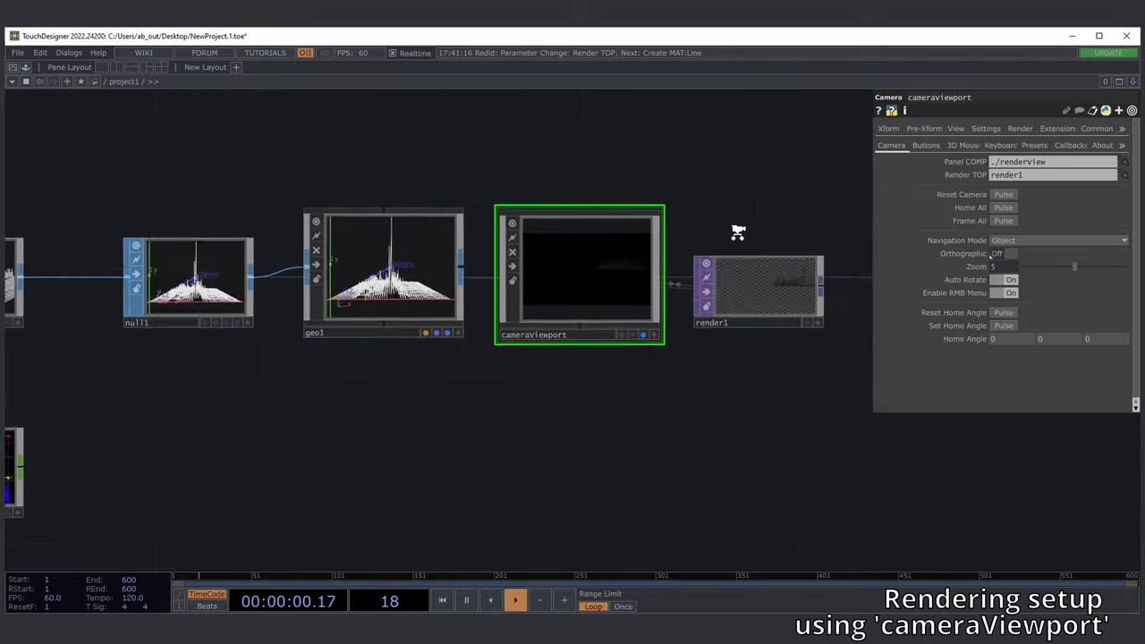
scroll(734, 230, "up", 3)
mouse_move(719, 224)
left_mouse_down()
mouse_move(762, 225)
mouse_move(721, 230)
left_mouse_up()
scroll(763, 230, "down", 4)
scroll(761, 227, "up", 4)
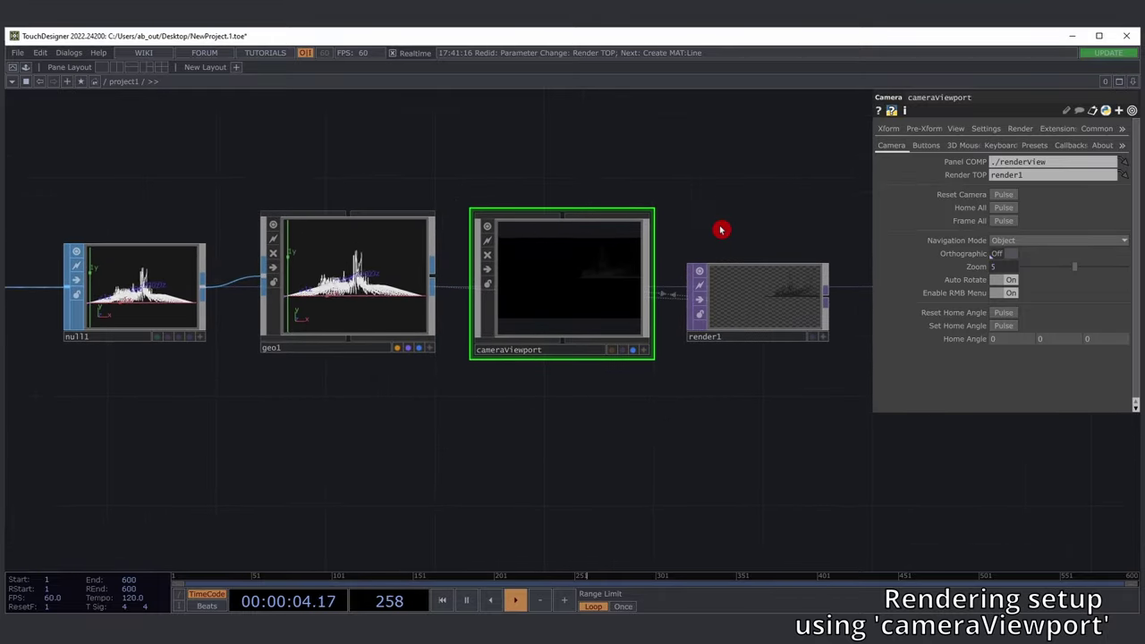
- Redo adding a Line MAT below geo1 and show its parameters
key("ctrl+y")
left_click_drag(519, 405, 636, 365)
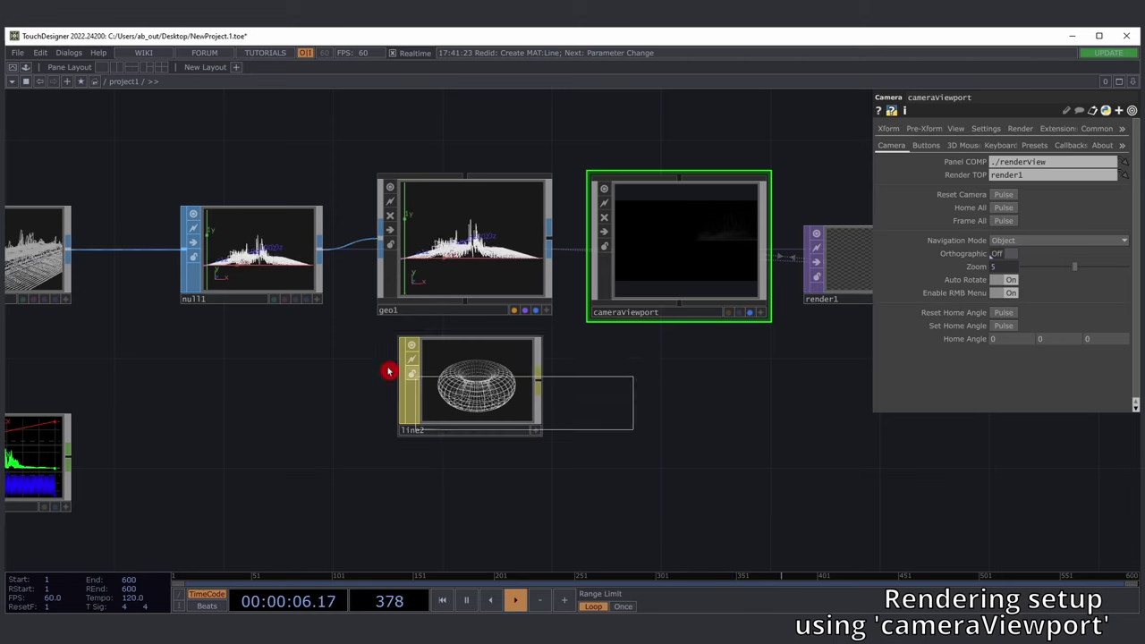
left_click(475, 385)
left_click_drag(654, 404, 511, 361)
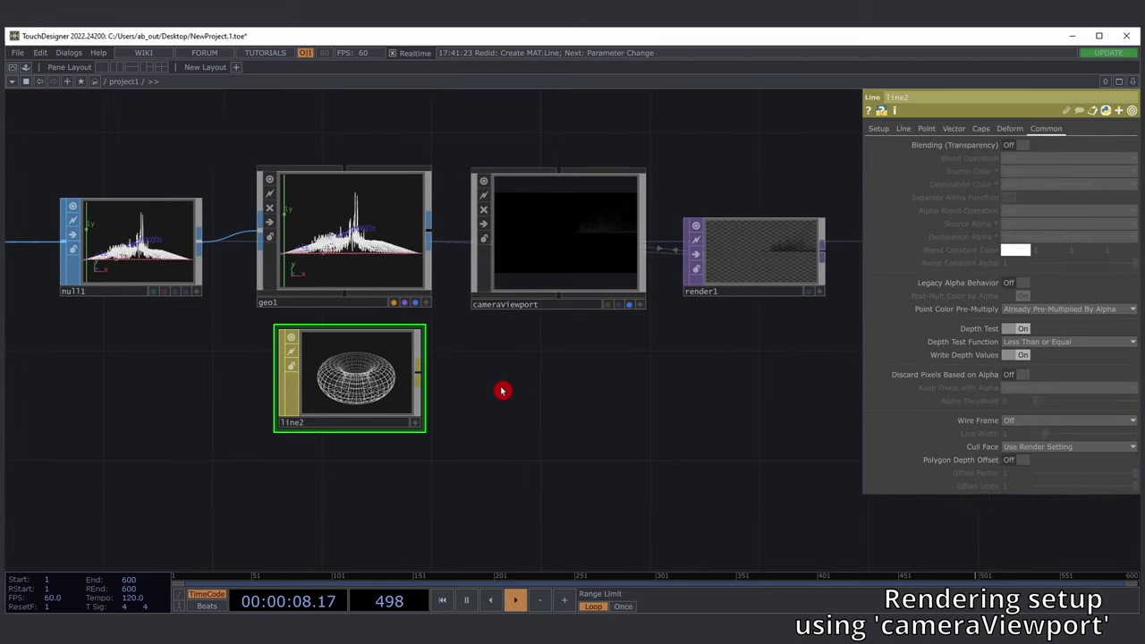
- Redo assigning line2 as the render material of geo1
left_click(358, 251)
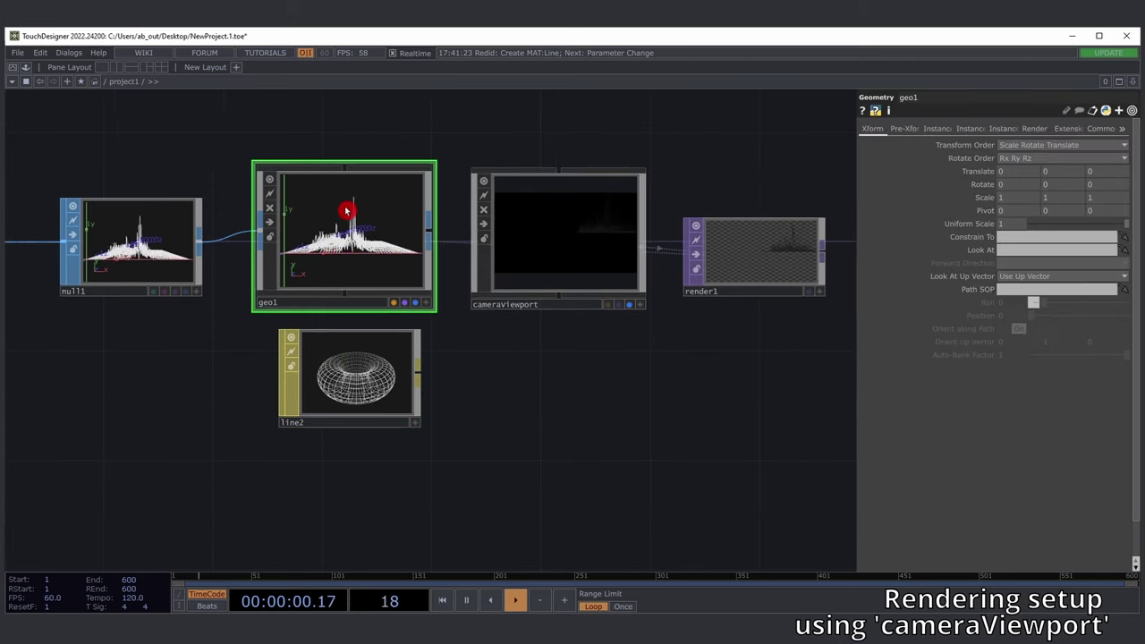
left_click(1035, 129)
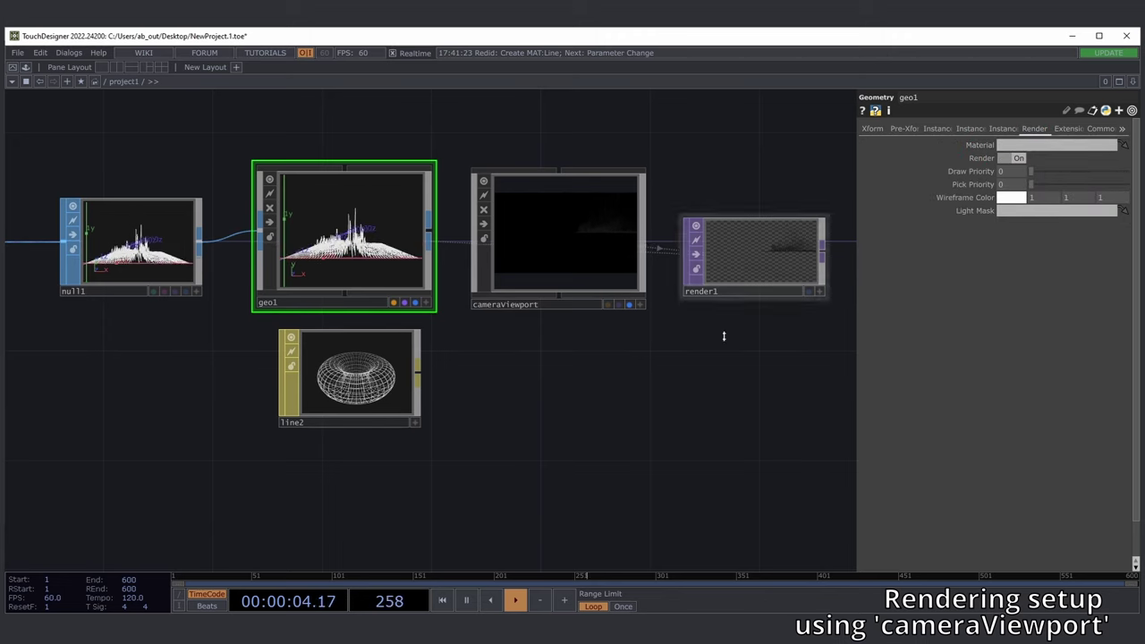
key("ctrl+y")
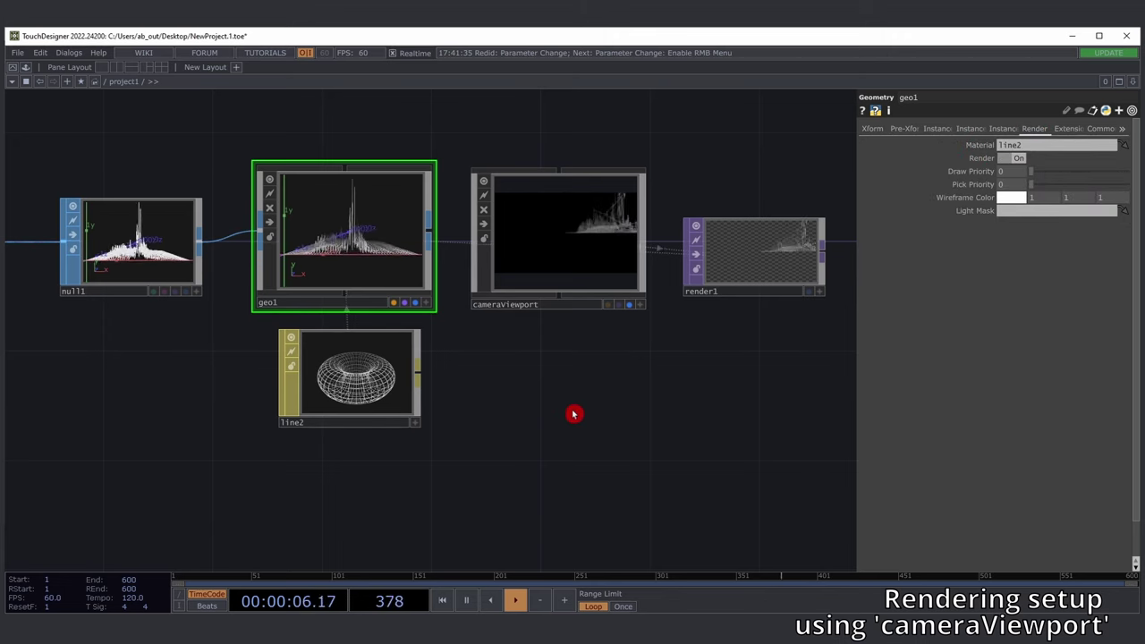
- Redo activating the interactive viewer of cameraViewport
left_click_drag(729, 177, 599, 222)
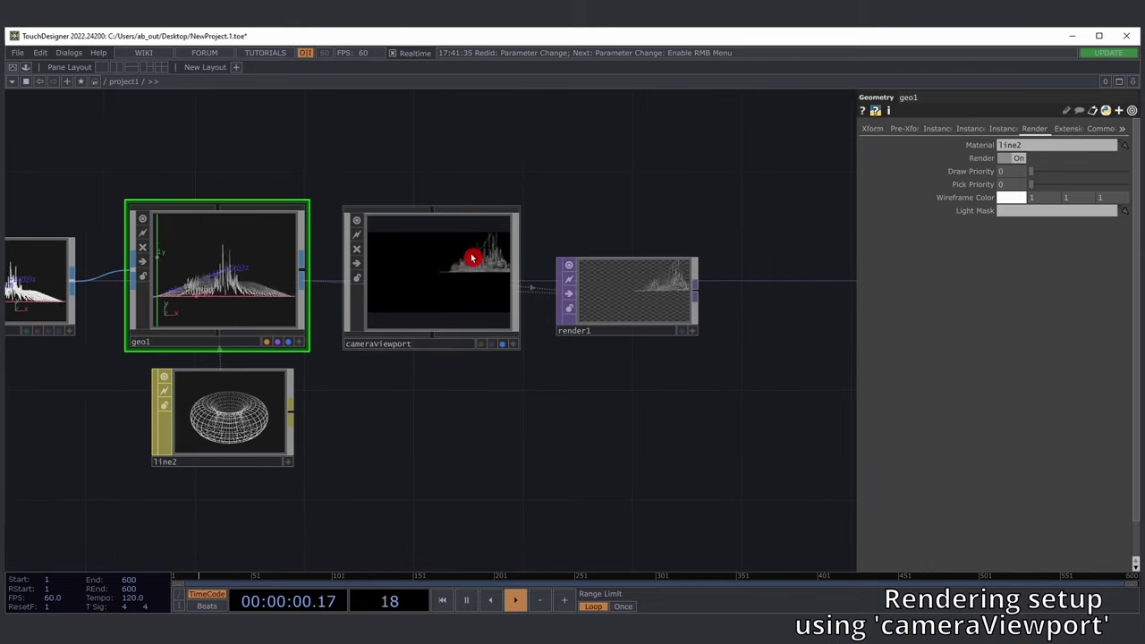
key("ctrl+y")
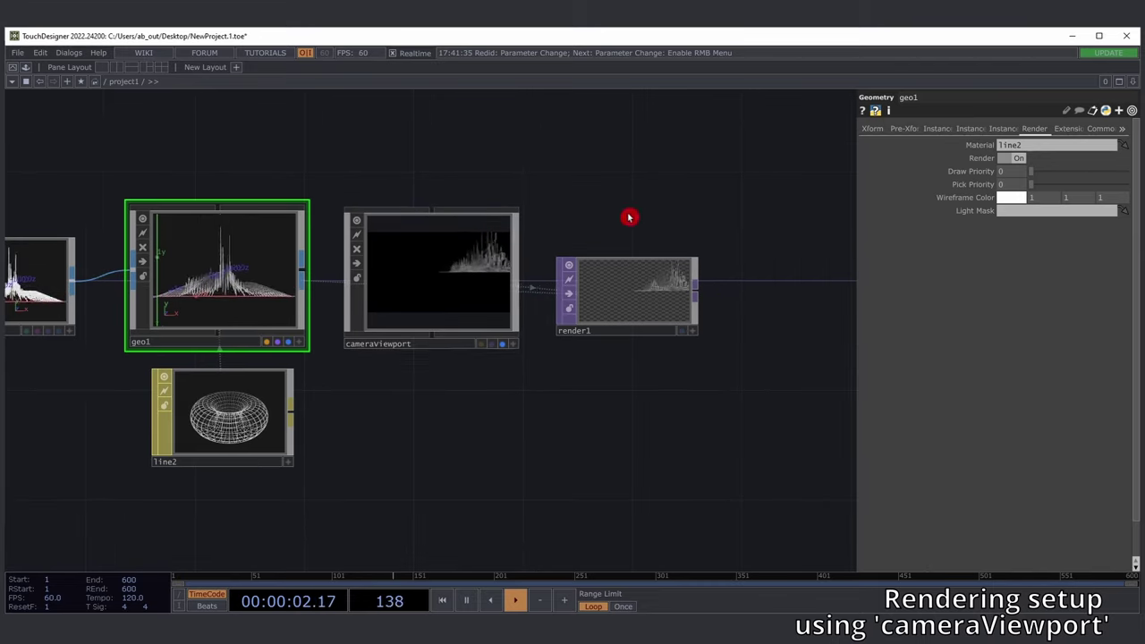
left_click_drag(607, 222, 661, 215)
key("ctrl+y")
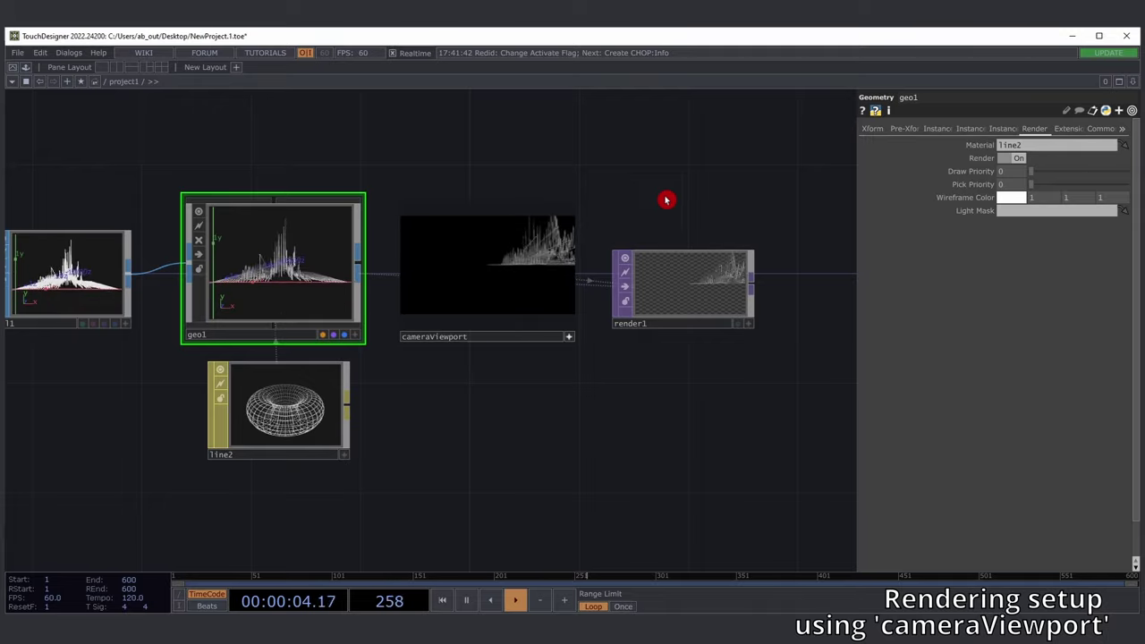
- Orbit the camera inside cameraViewport to frame the whole wave surface from a raised, diagonal angle
scroll(484, 413, "up", 5)
scroll(484, 413, "up", 3)
left_click_drag(476, 420, 442, 467)
left_click_drag(774, 283, 755, 319)
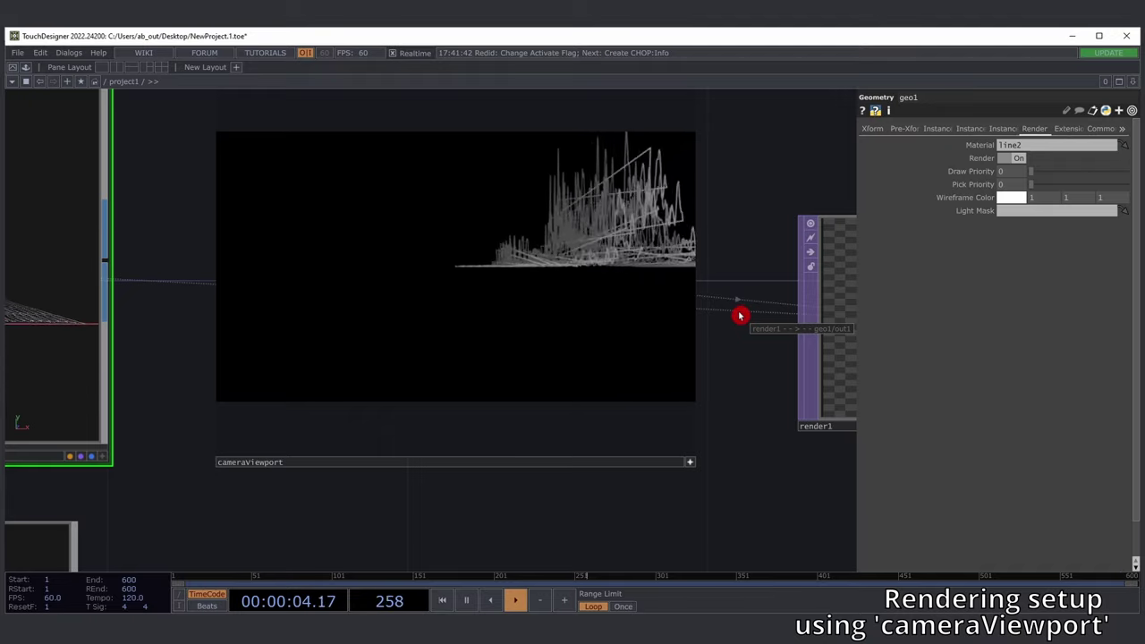
left_click_drag(764, 237, 741, 254)
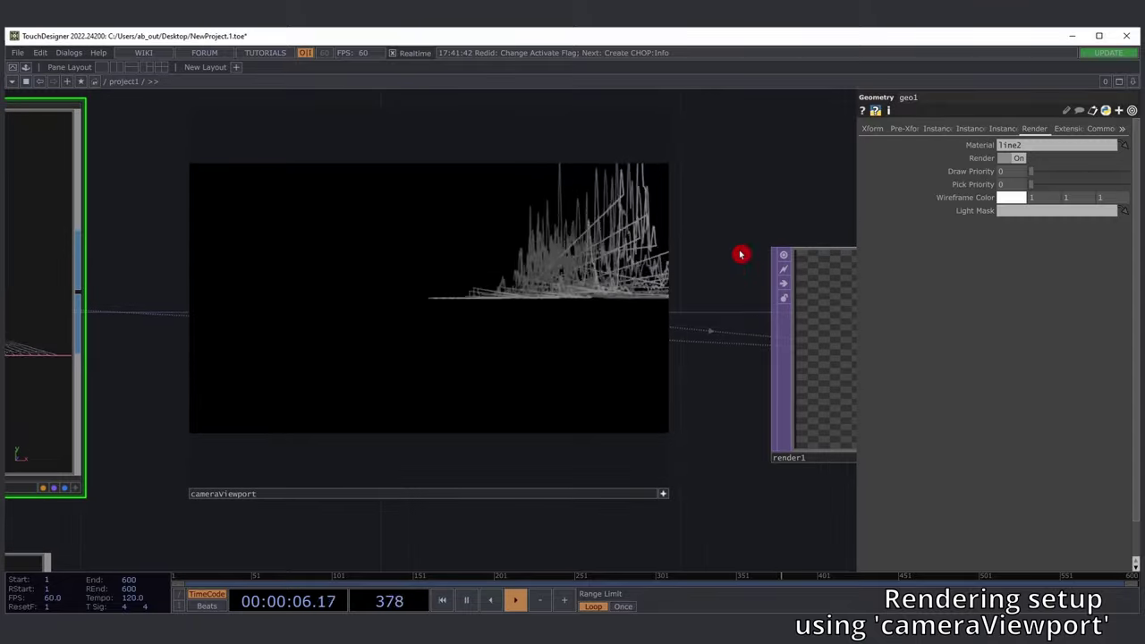
left_click_drag(360, 309, 371, 279)
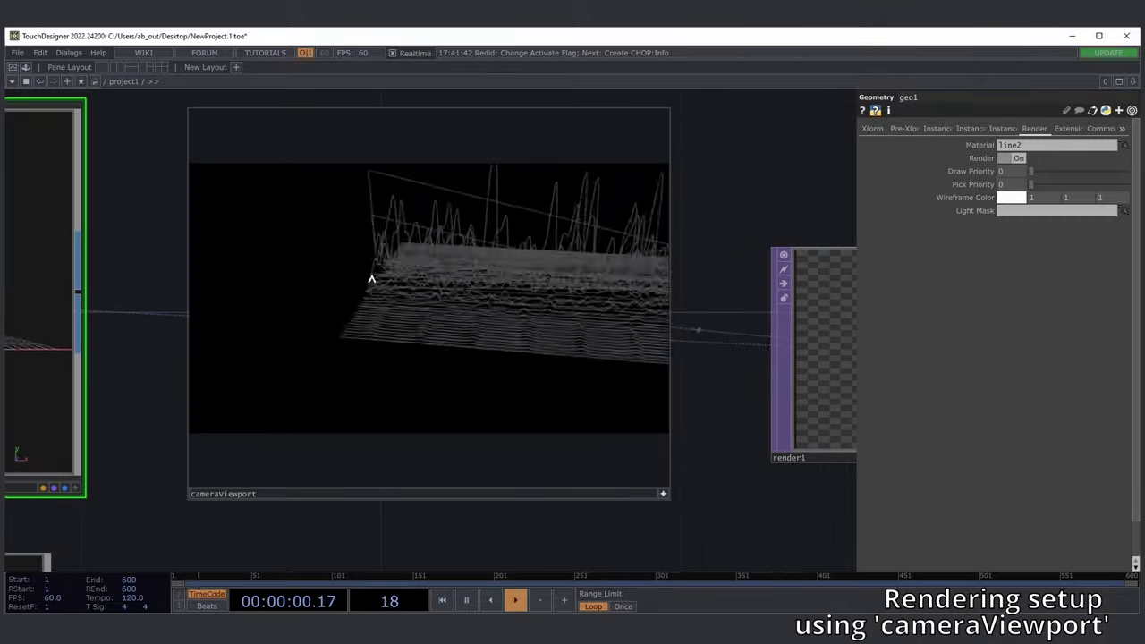
left_click_drag(473, 332, 501, 328)
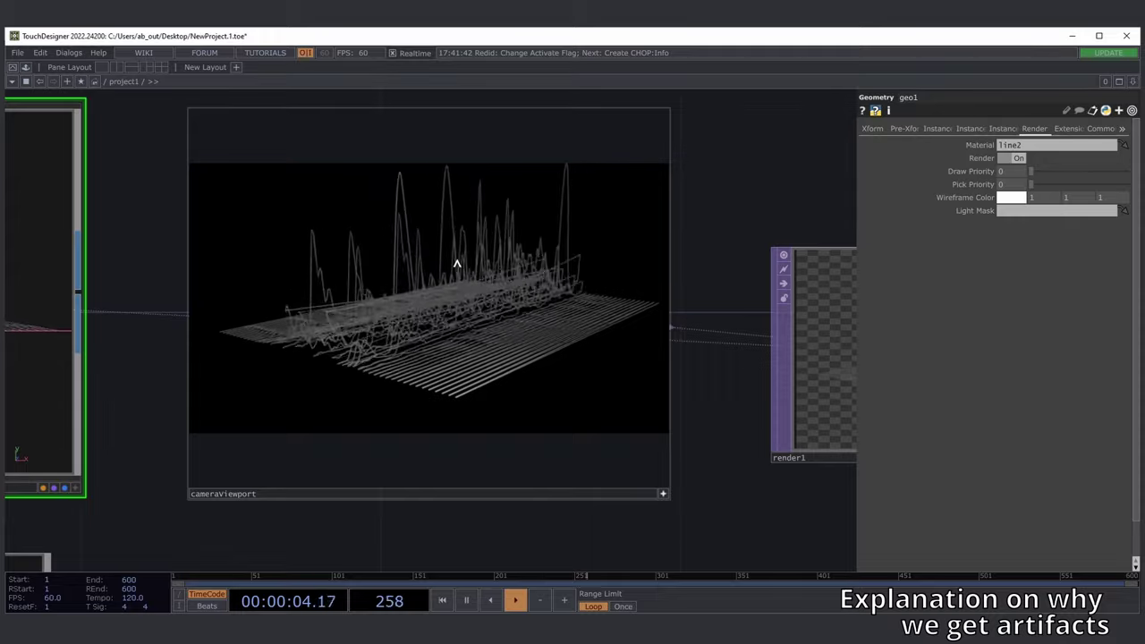
left_click(713, 449)
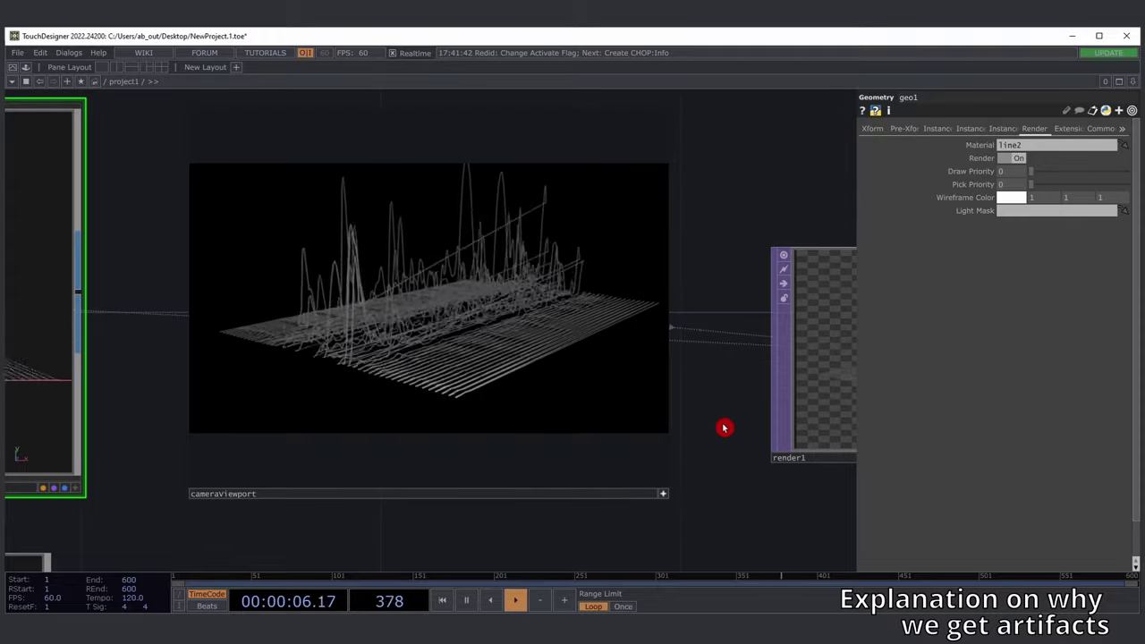
- Examine the line grid in copy1 and the tx, ty and tz channels of sopto1 to trace the cause of the artifacts
scroll(729, 423, "down", 6)
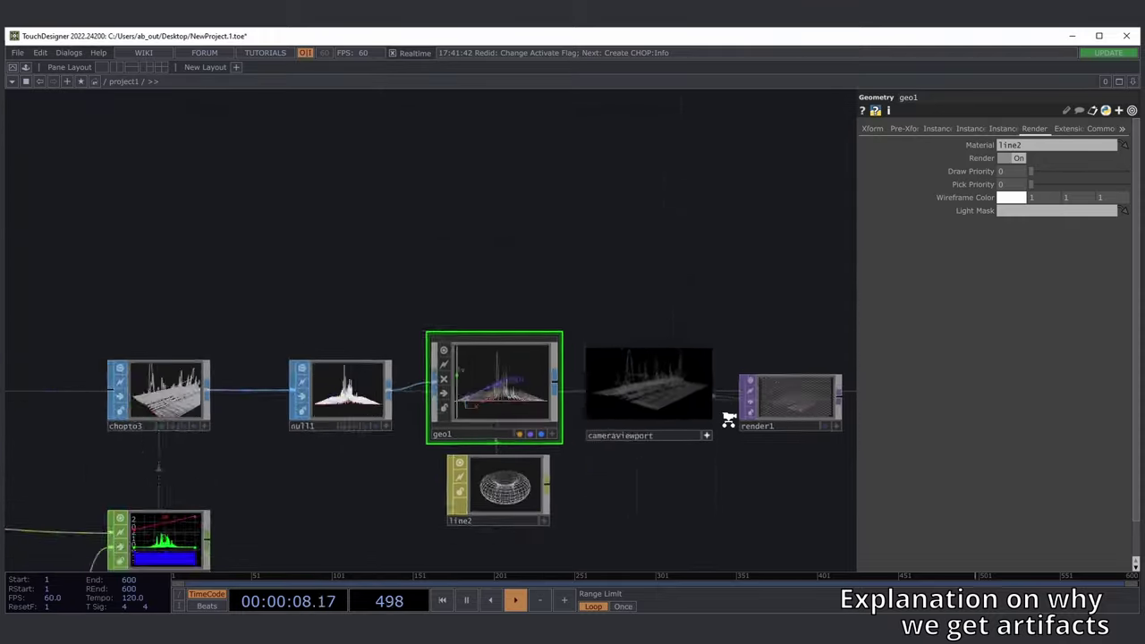
left_click_drag(345, 358, 525, 304)
left_click_drag(441, 312, 673, 301)
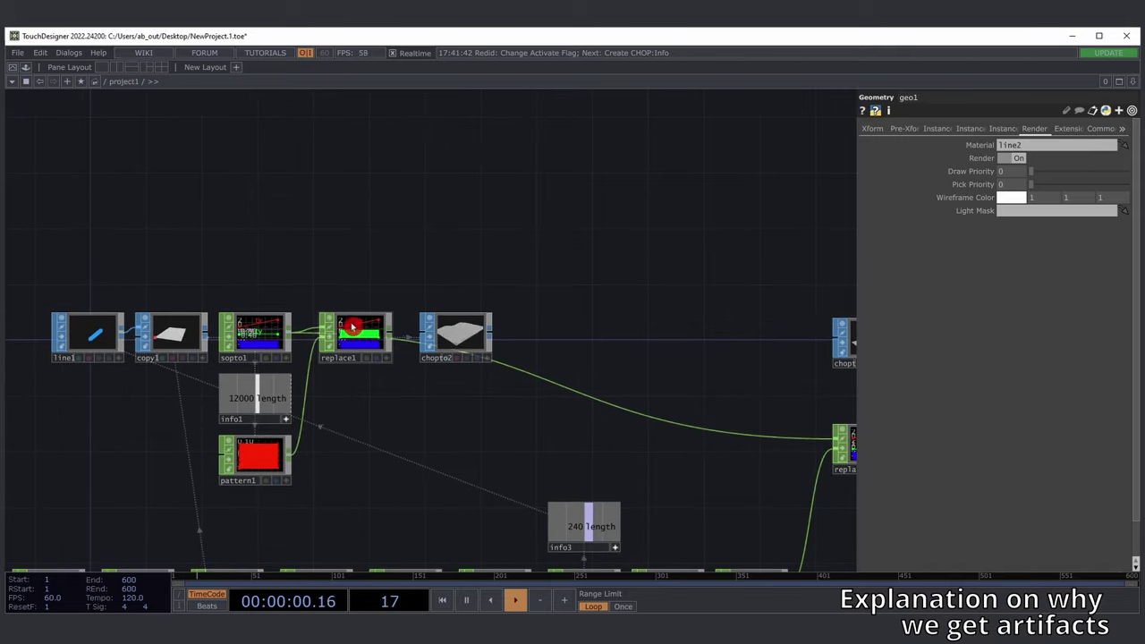
scroll(340, 348, "up", 10)
scroll(468, 356, "down", 9)
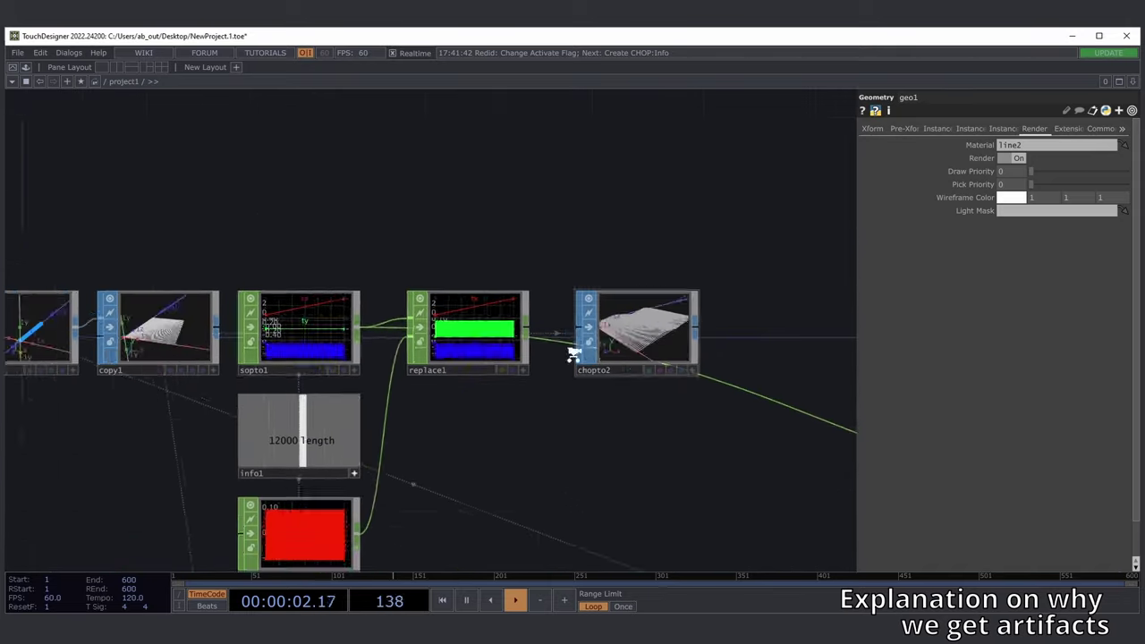
scroll(204, 338, "up", 1)
scroll(206, 338, "up", 4)
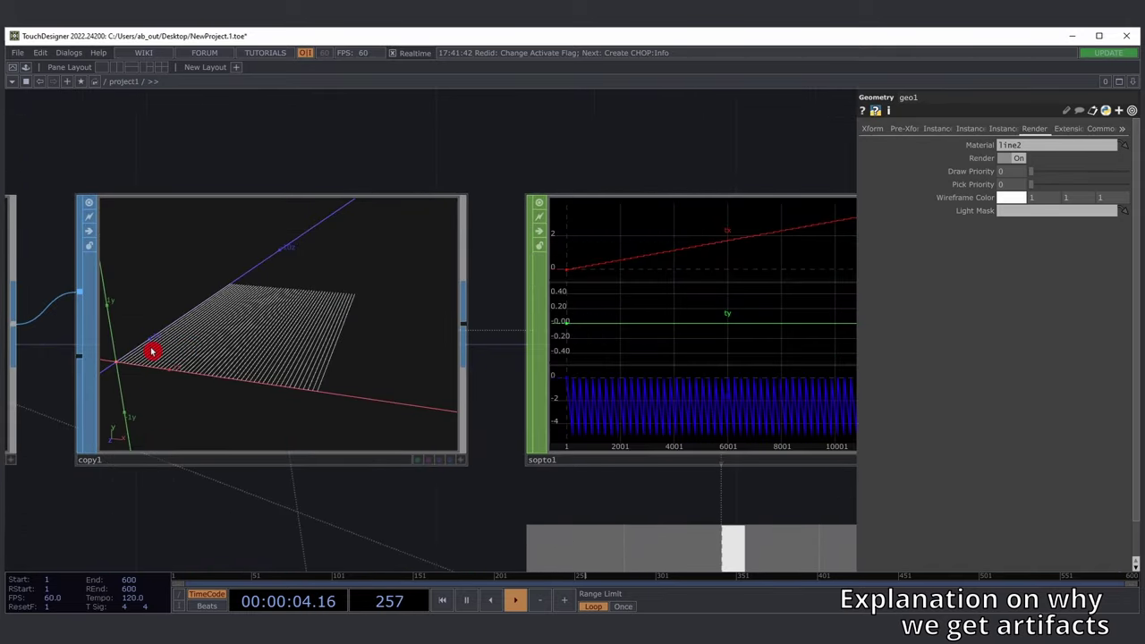
left_click_drag(501, 183, 398, 185)
left_click_drag(130, 172, 278, 155)
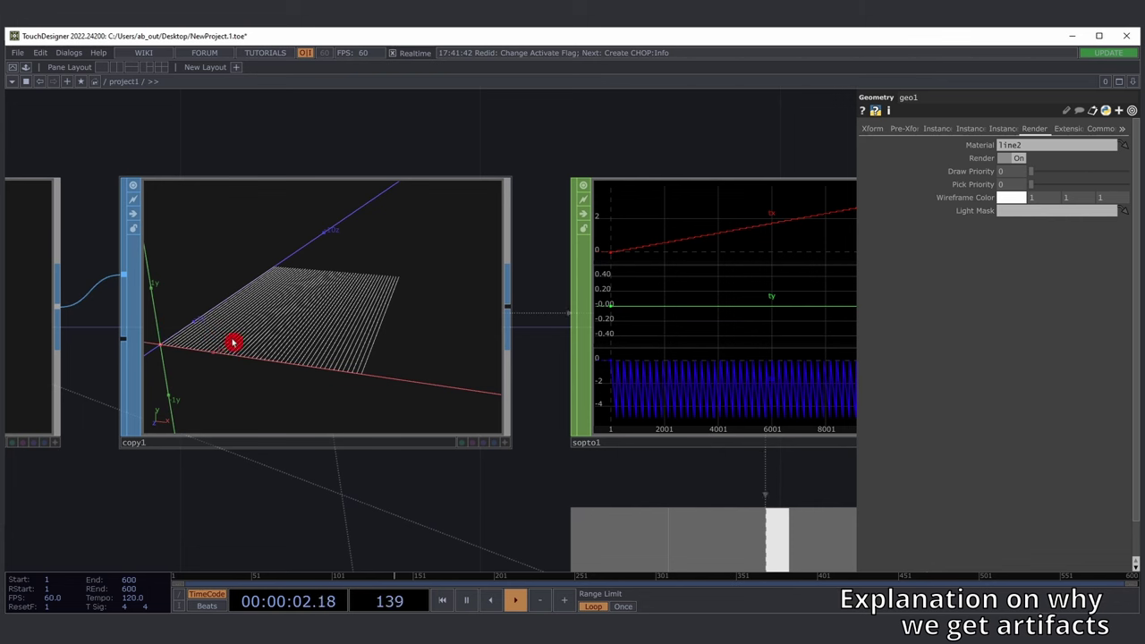
left_click_drag(537, 337, 253, 335)
scroll(436, 373, "up", 5)
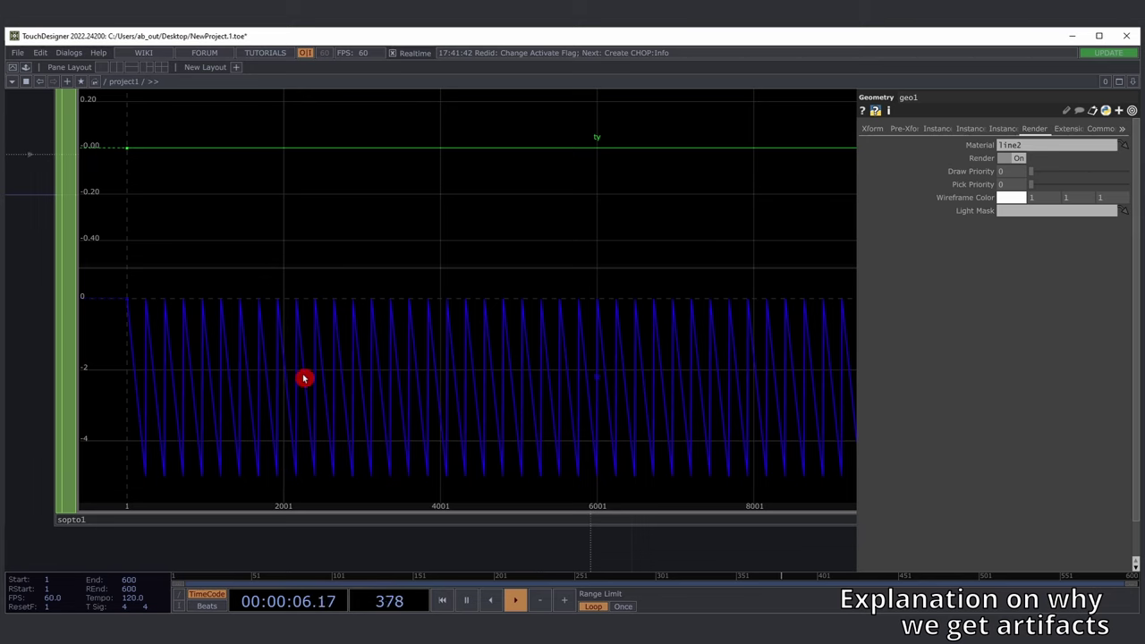
scroll(481, 483, "down", 5)
scroll(314, 378, "up", 8)
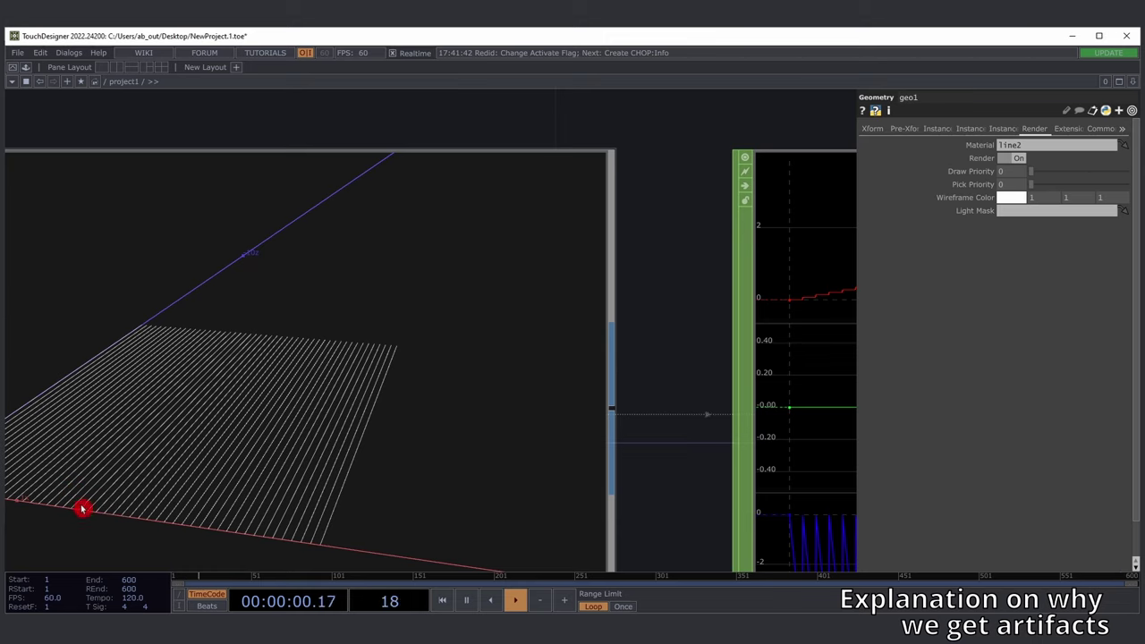
scroll(114, 456, "down", 10)
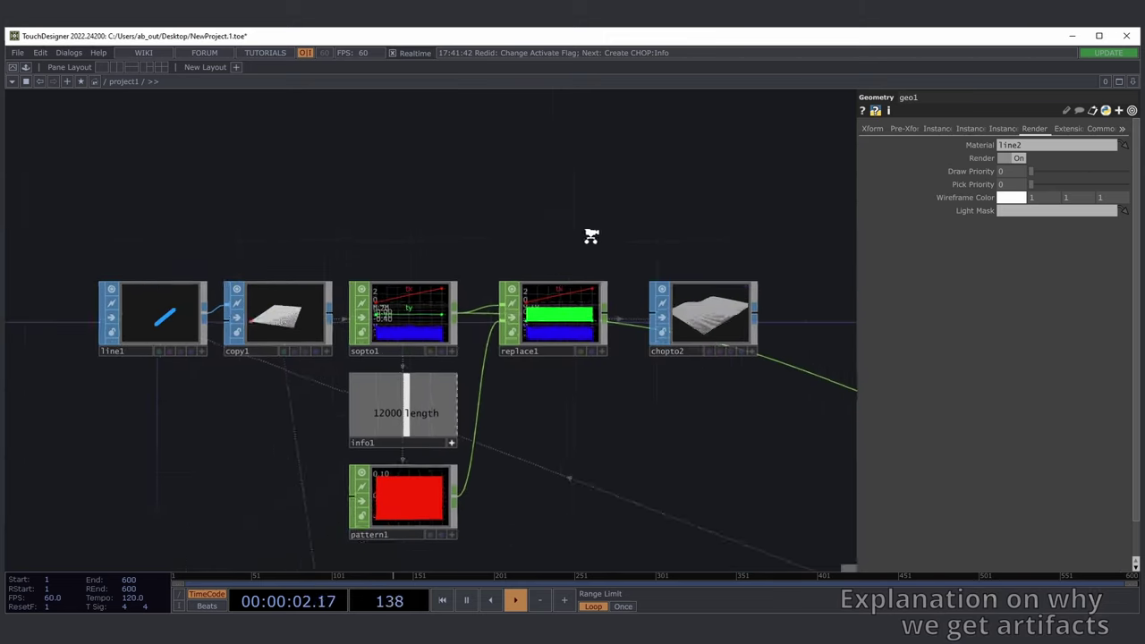
- Redo adding an Info CHOP below shuffle2 and restricting its scope to the length channel
left_click_drag(742, 406, 533, 429)
key("ctrl+y")
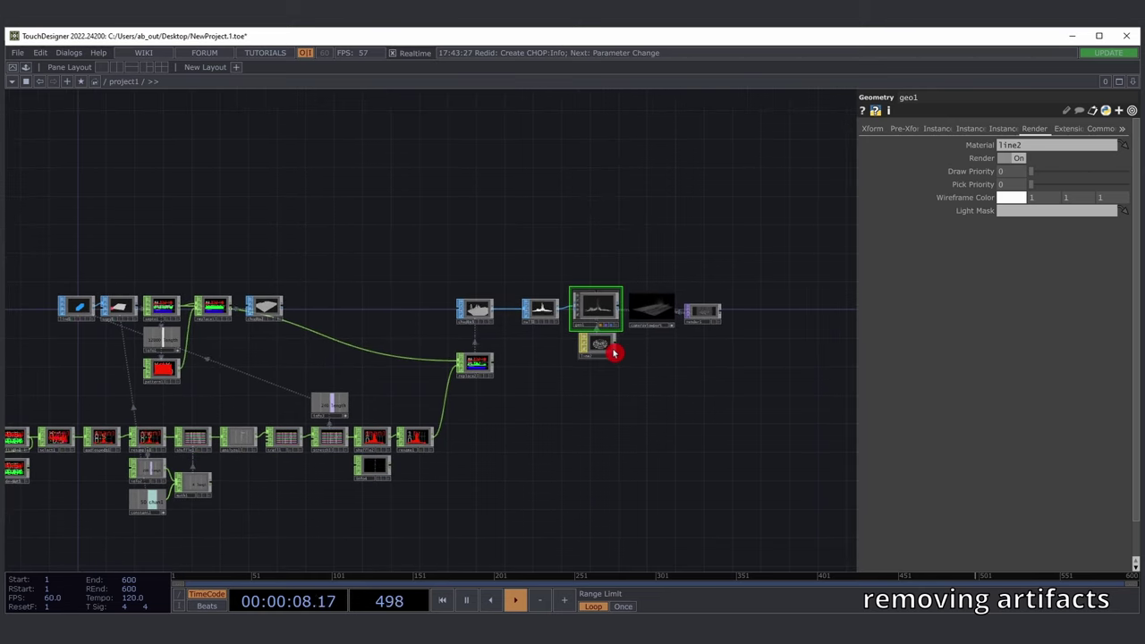
scroll(396, 407, "up", 8)
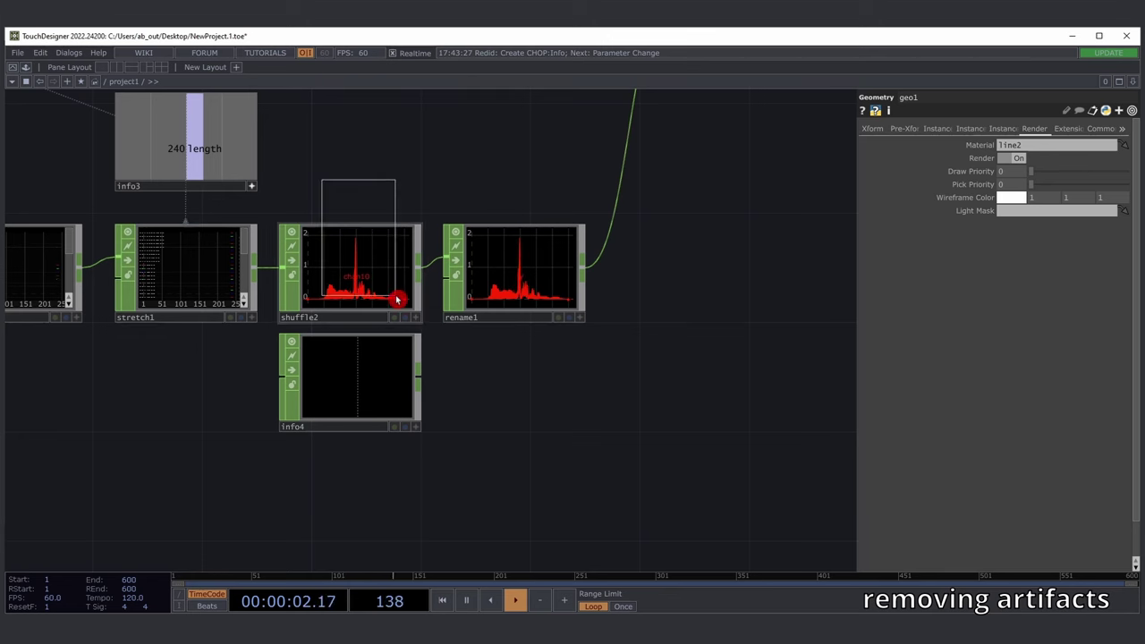
left_click(399, 296)
key("ctrl+y")
key("ctrl+y")
key("ctrl+y")
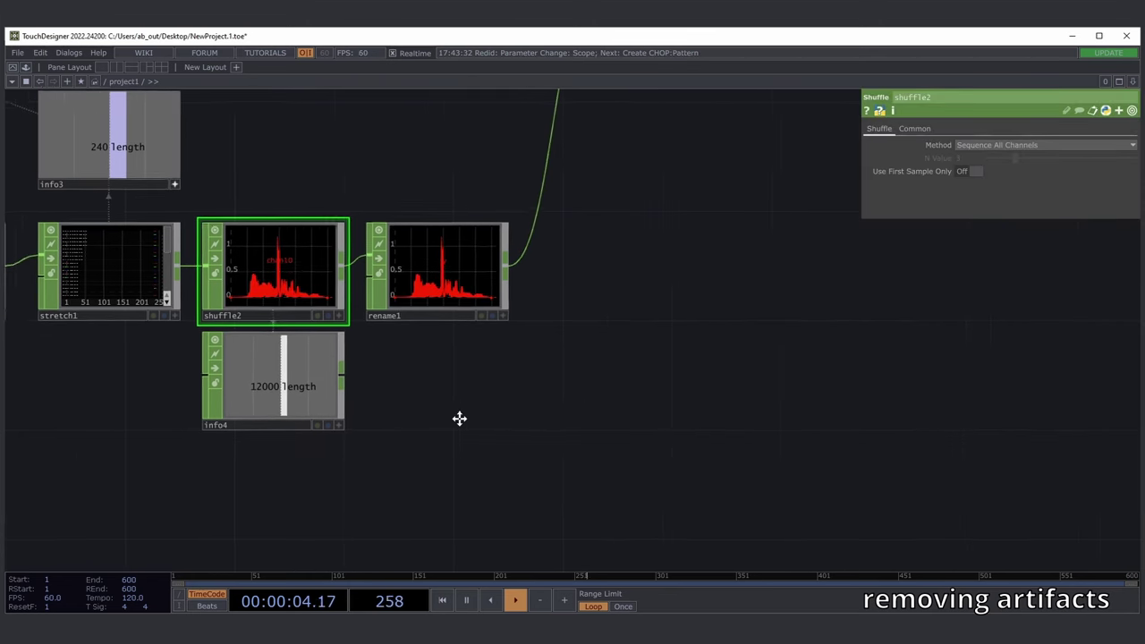
- Redo adding a Pattern CHOP below rename1 and setting its type to Constant
left_click_drag(597, 406, 535, 409)
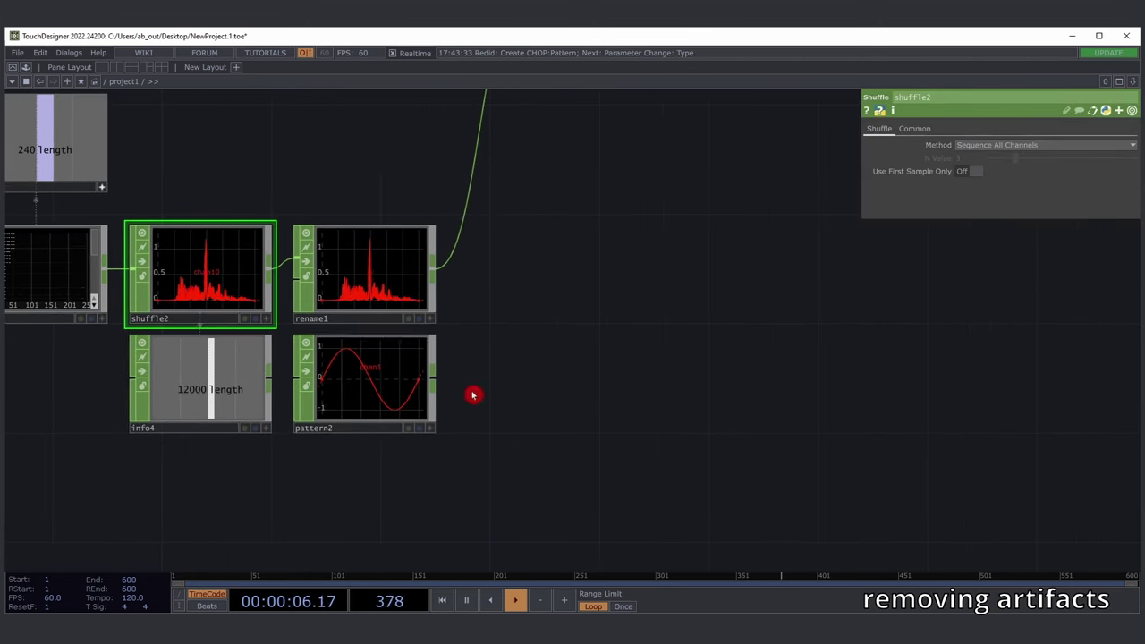
left_click(364, 387)
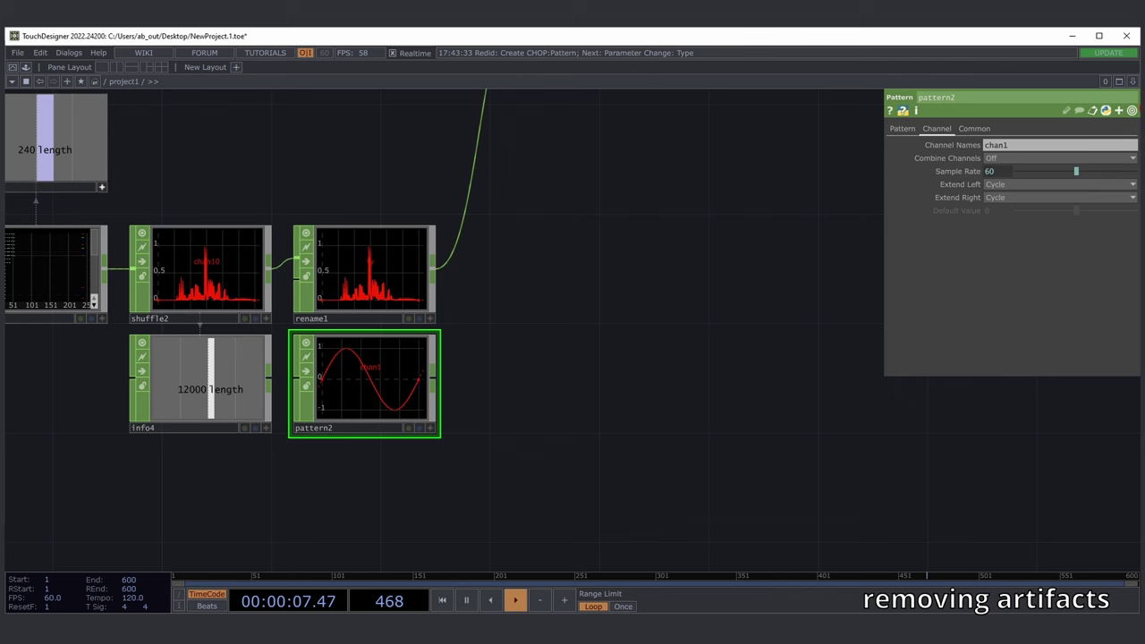
left_click(1135, 110)
key("ctrl+y")
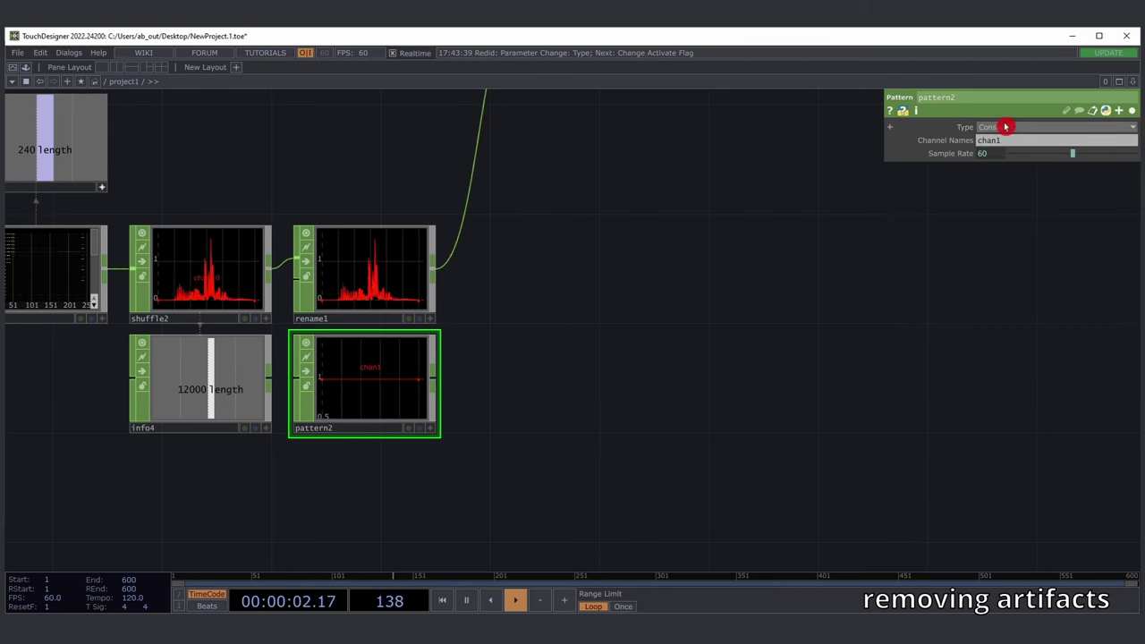
- Redo driving pattern2's length of 12000 from the activated info4 and setting its channel names to r g b
key("ctrl+y")
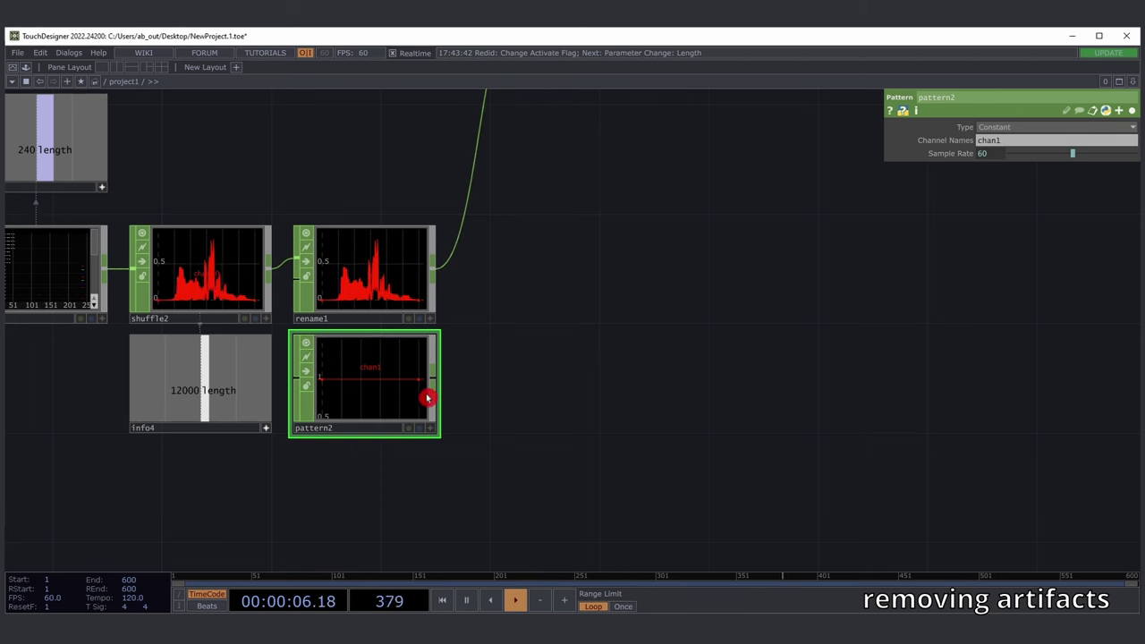
key("ctrl+y")
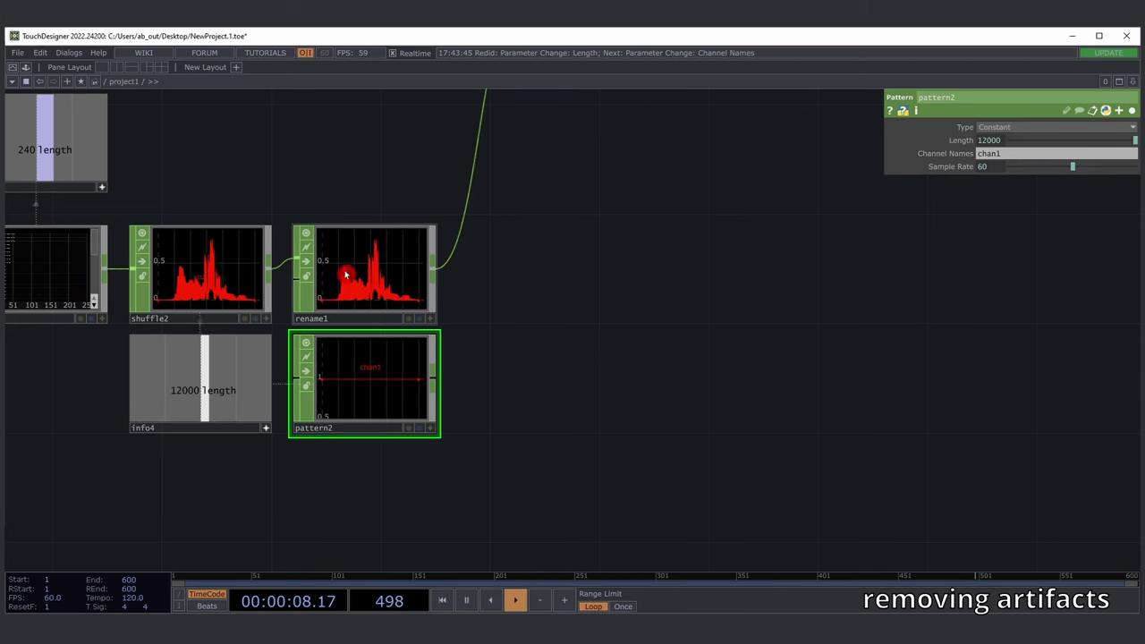
key("ctrl+y")
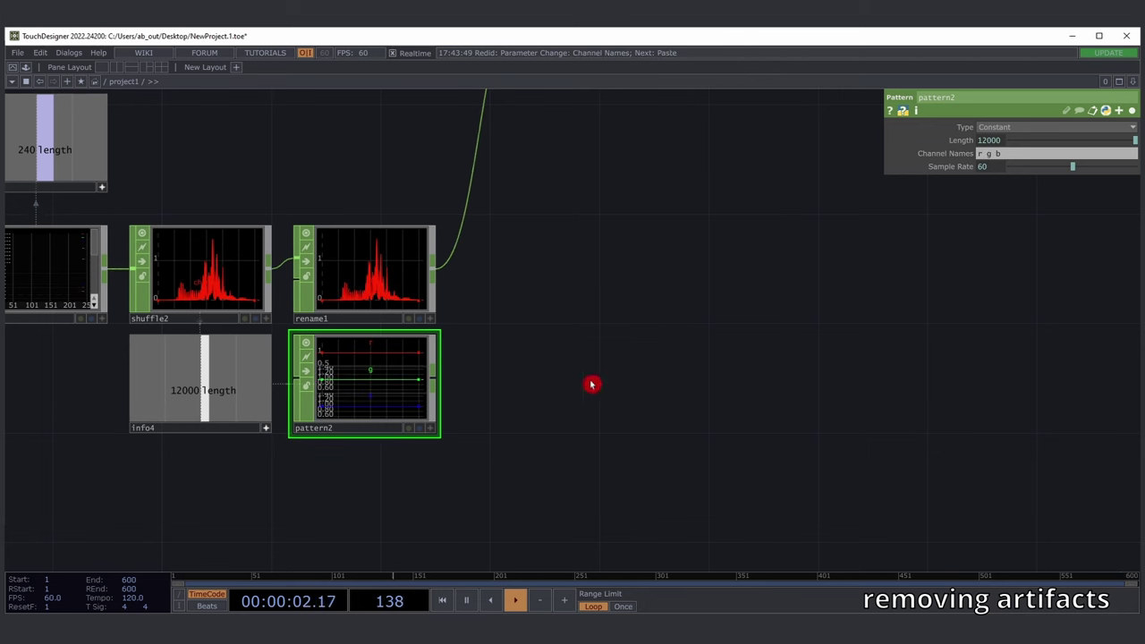
- Review the complete pattern and channel settings of pattern2, and return to showing only its non-default parameters
left_click(1131, 111)
left_click(935, 131)
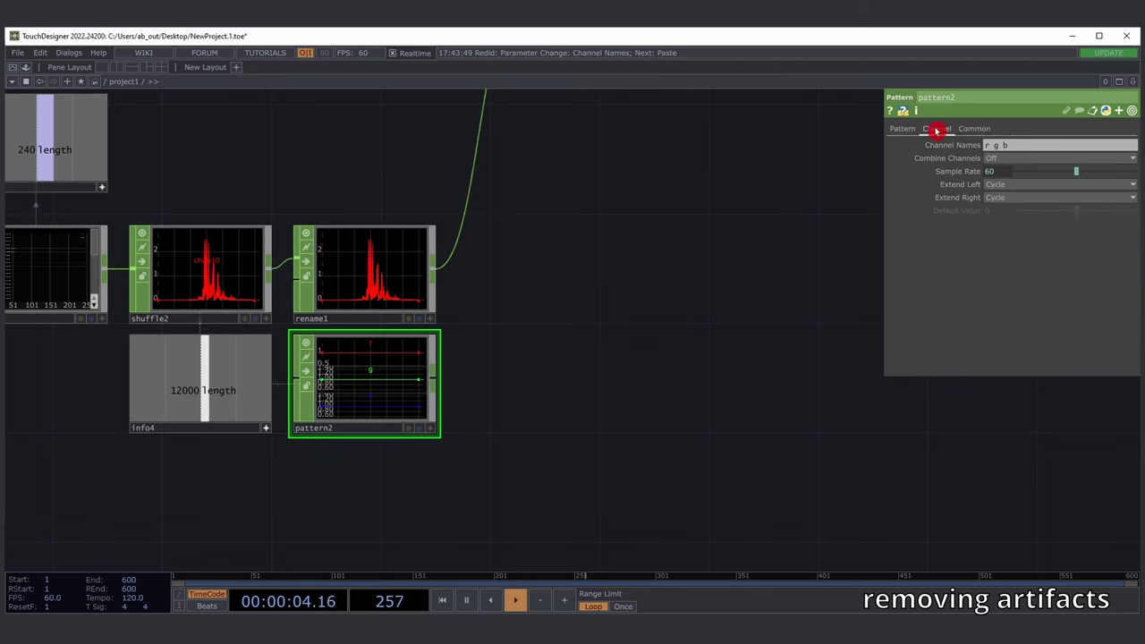
left_click(901, 127)
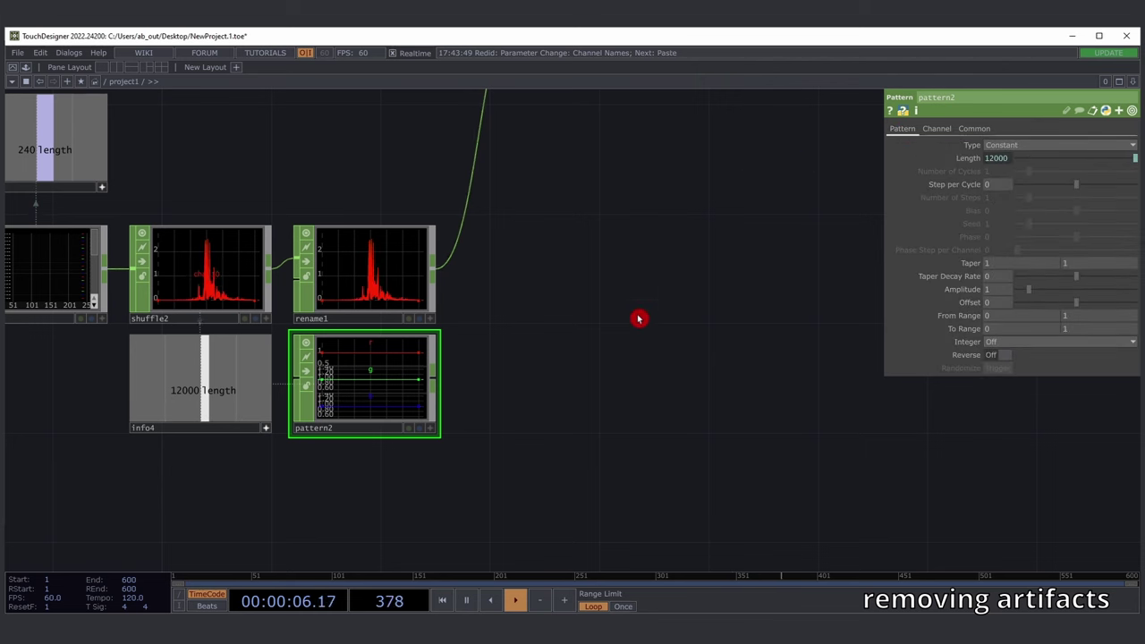
left_click(1132, 113)
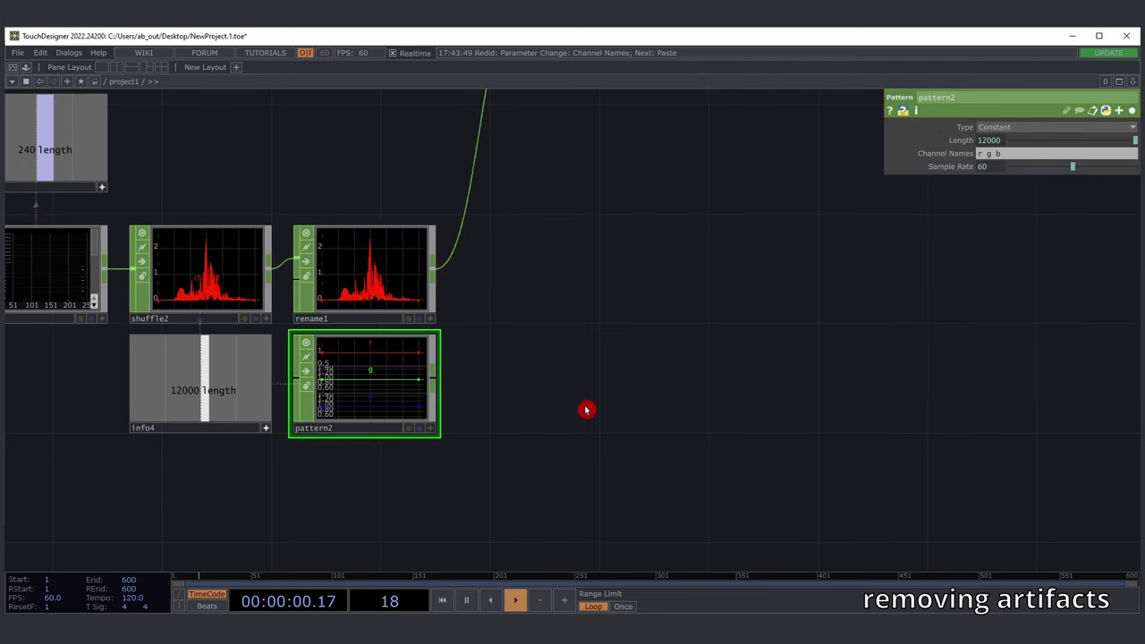
key("ctrl+y")
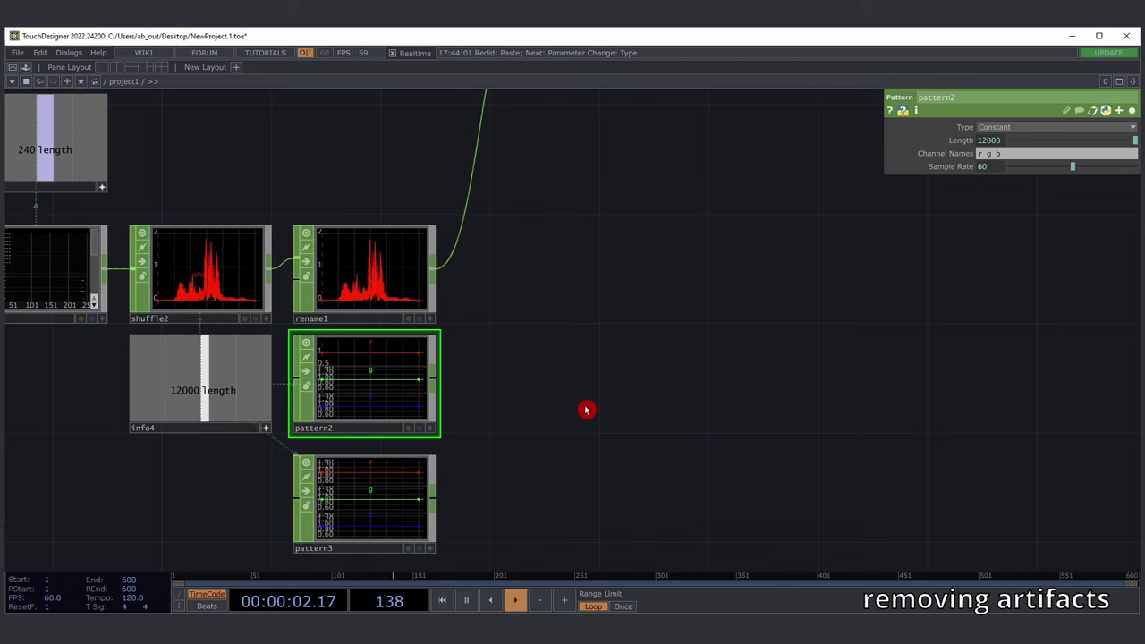
left_click(1133, 110)
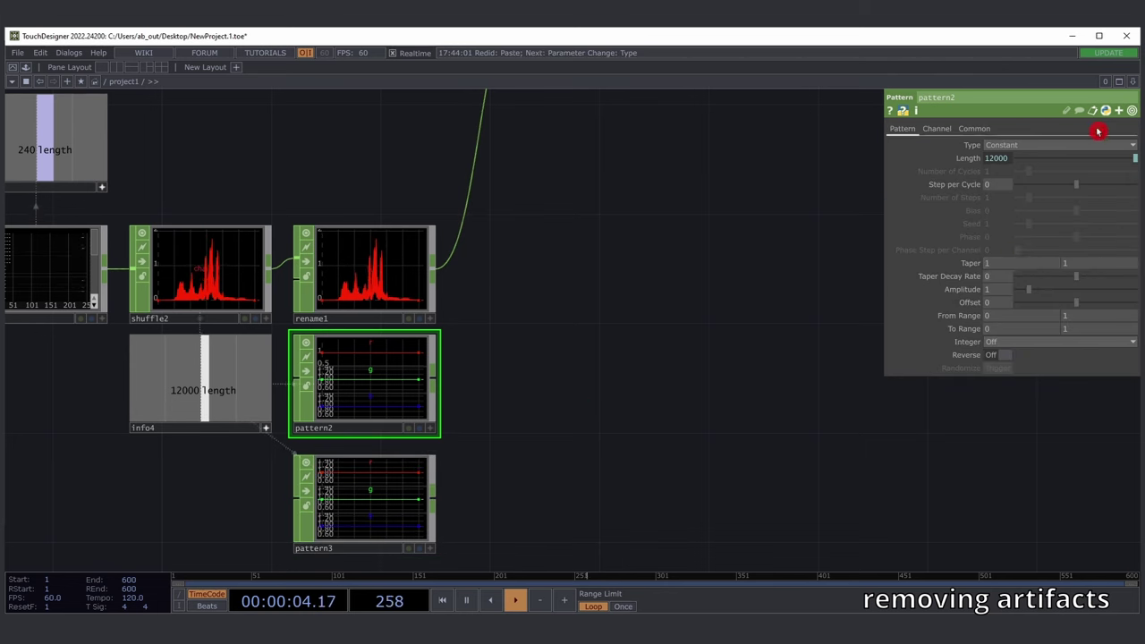
left_click(1132, 112)
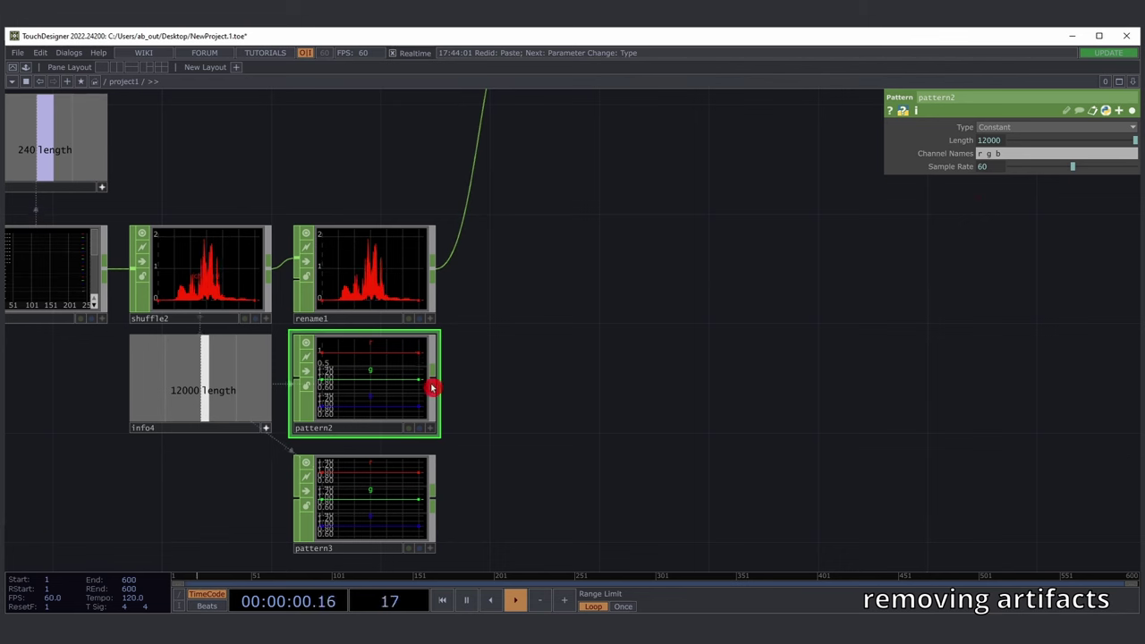
key("ctrl+z")
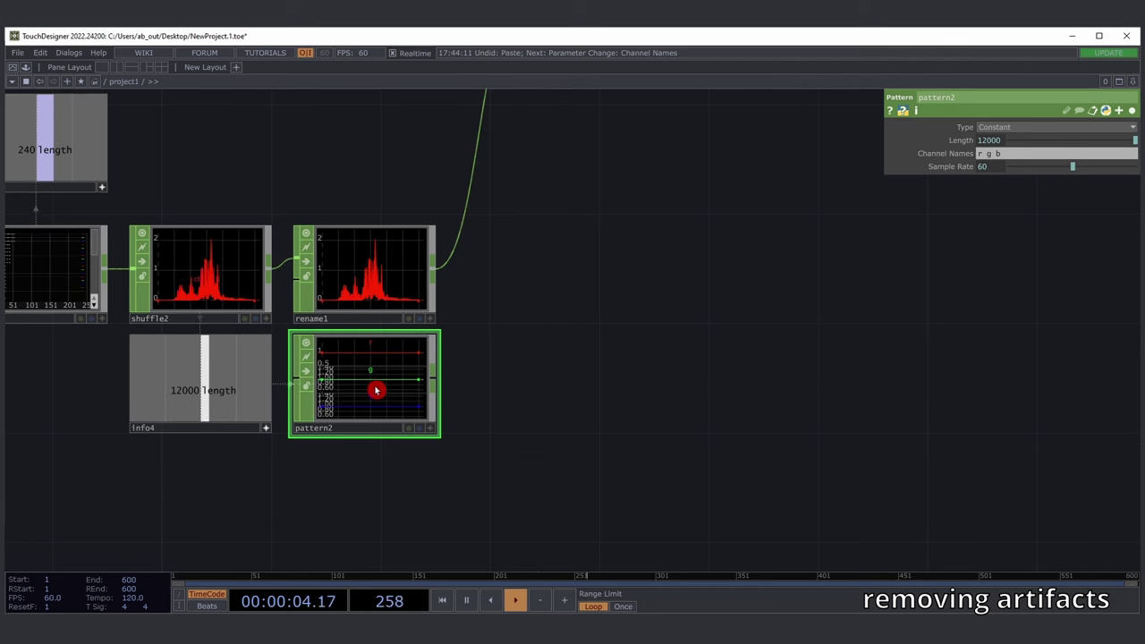
right_click_drag(534, 438, 376, 373)
left_click_drag(537, 403, 545, 368)
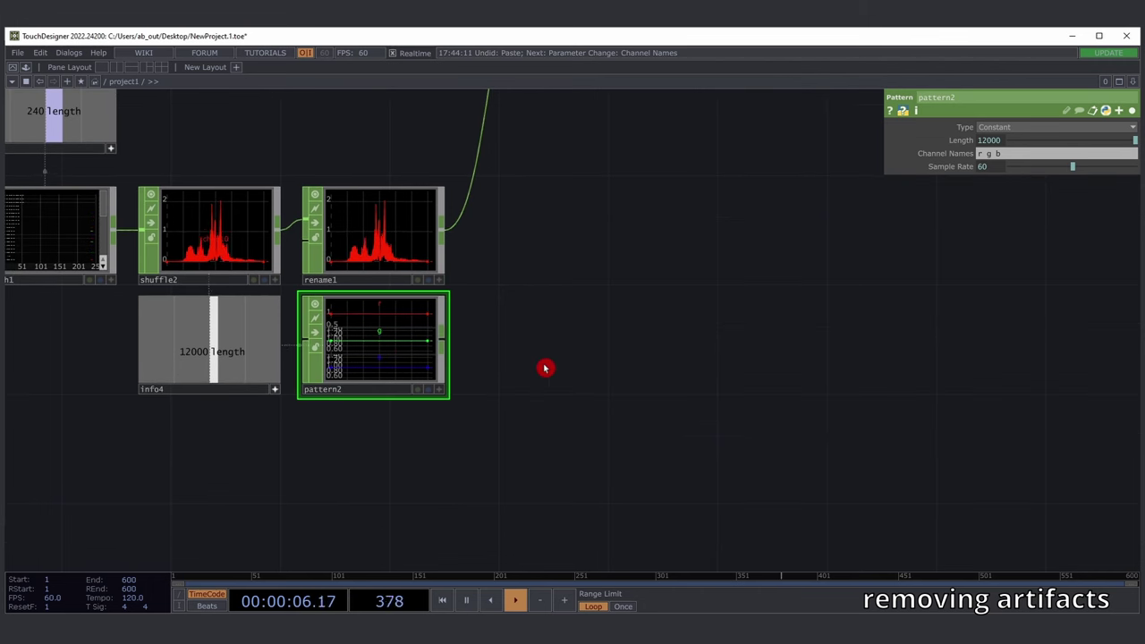
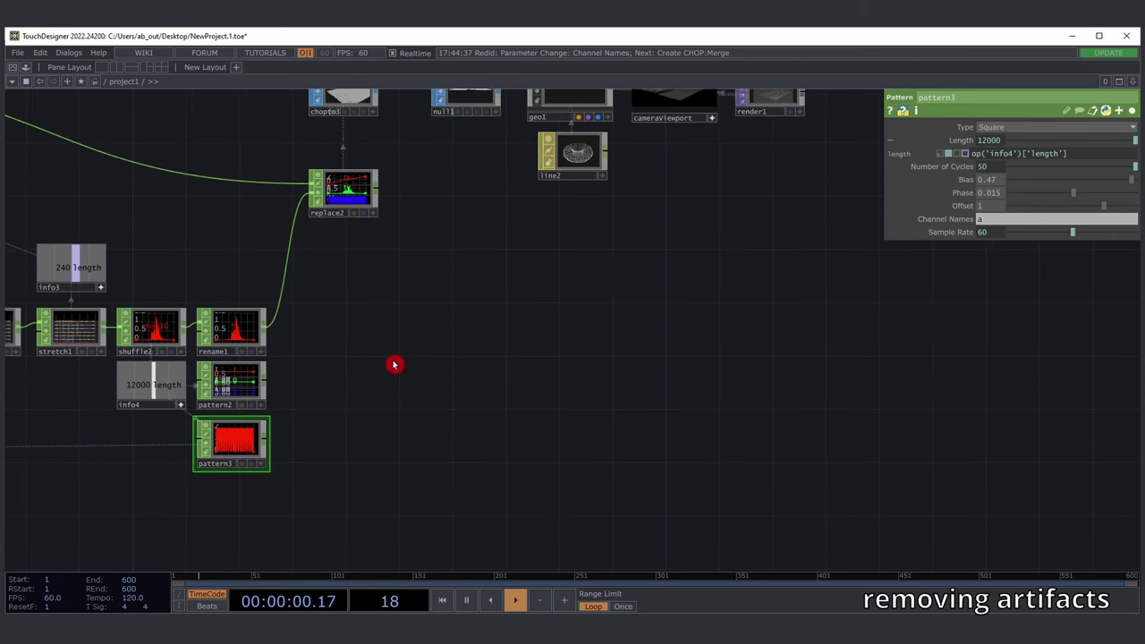
- Redo adding a Merge CHOP and connecting replace2 to its input
key("ctrl+y")
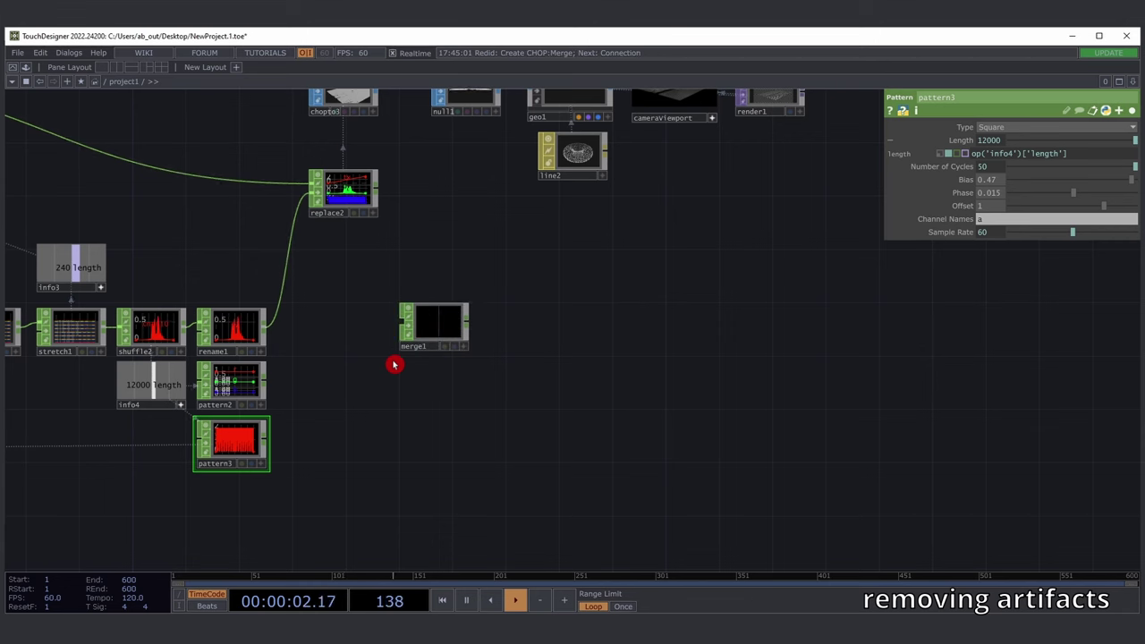
left_click_drag(367, 255, 525, 394)
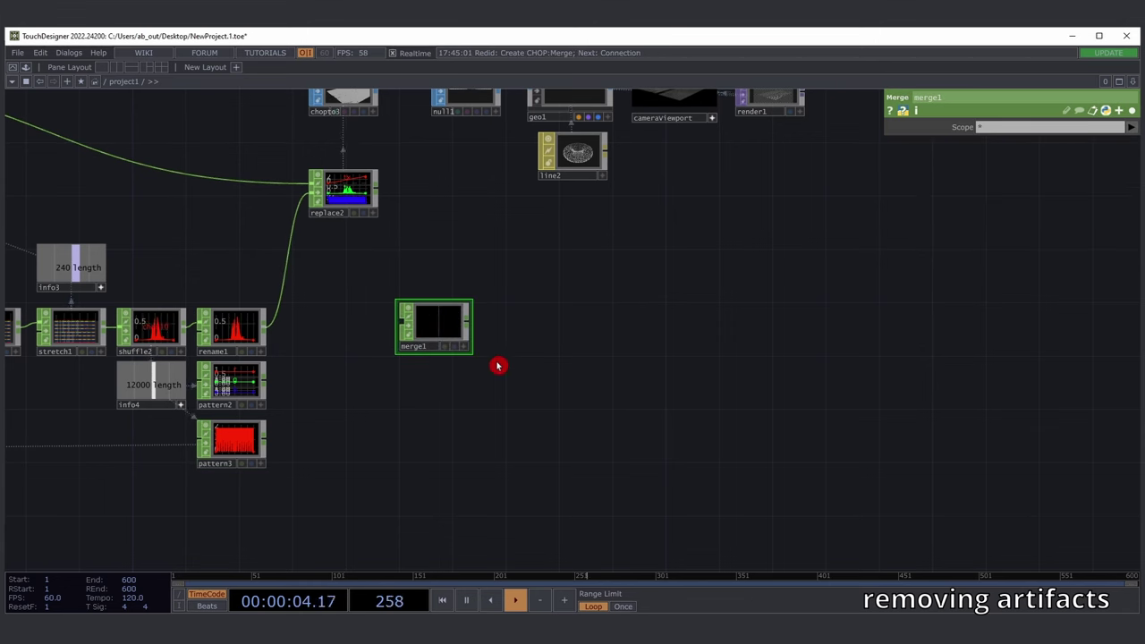
key("ctrl+y")
scroll(345, 174, "up", 5)
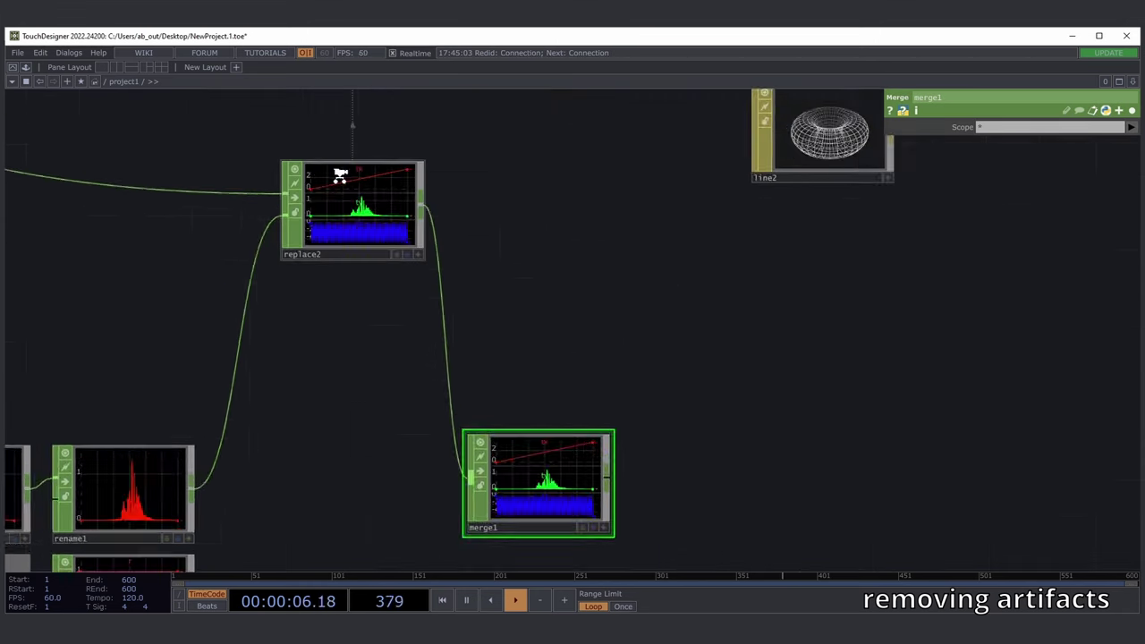
- Redo connecting both pattern2 and pattern3 into merge1
scroll(365, 176, "down", 5)
left_click_drag(461, 399, 466, 286)
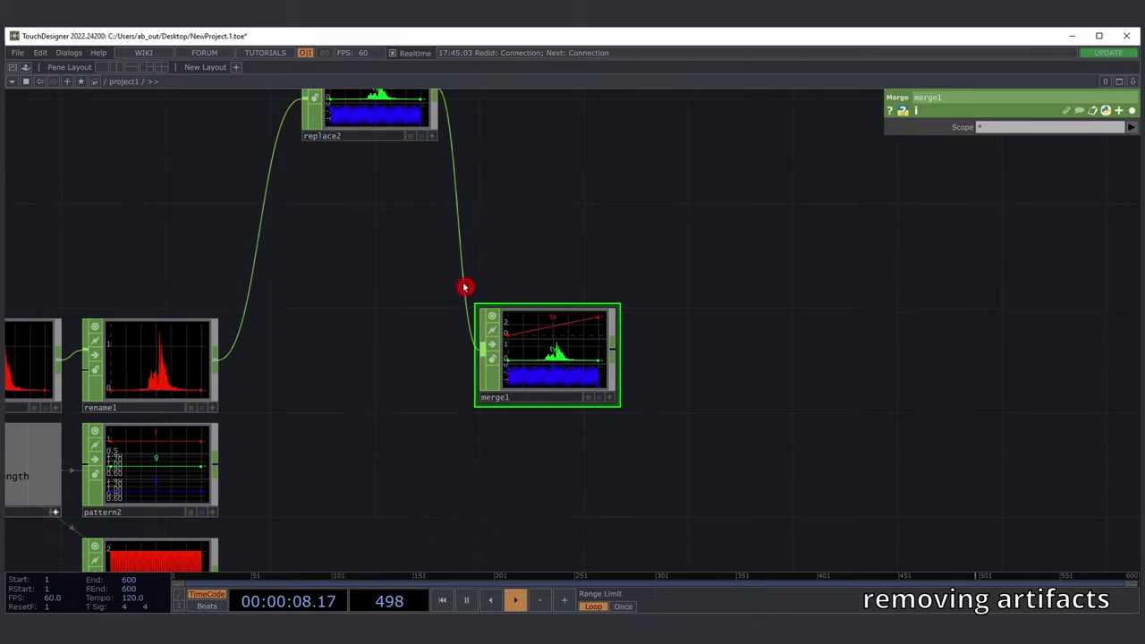
left_click_drag(378, 436, 402, 335)
left_click_drag(322, 528, 214, 359)
left_click_drag(459, 396, 357, 455)
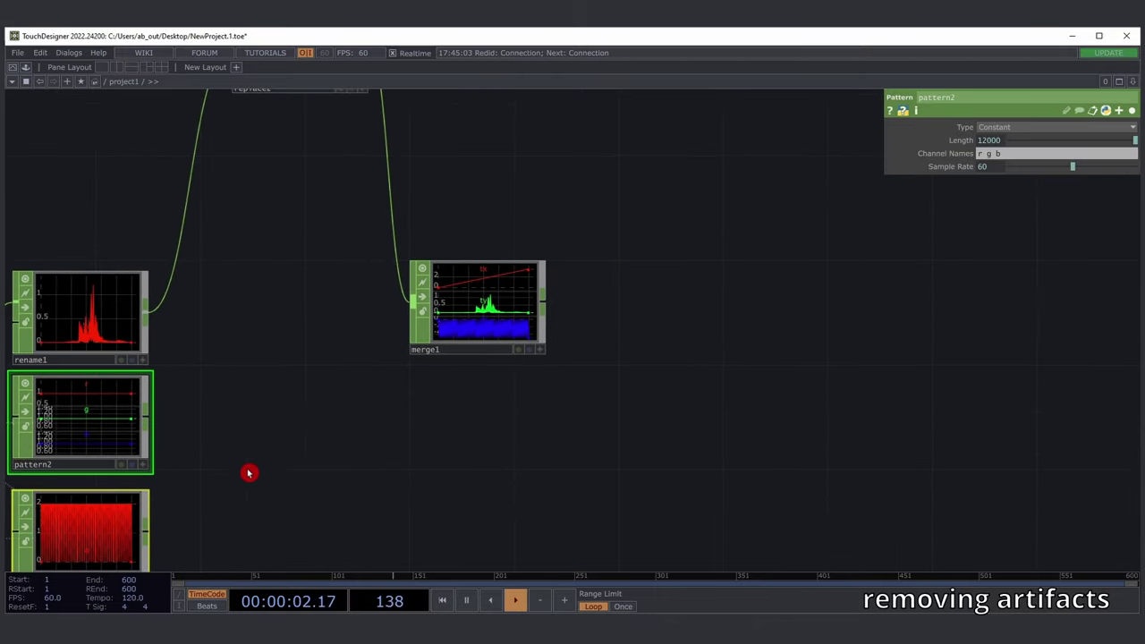
left_click_drag(249, 472, 225, 435)
key("ctrl+y")
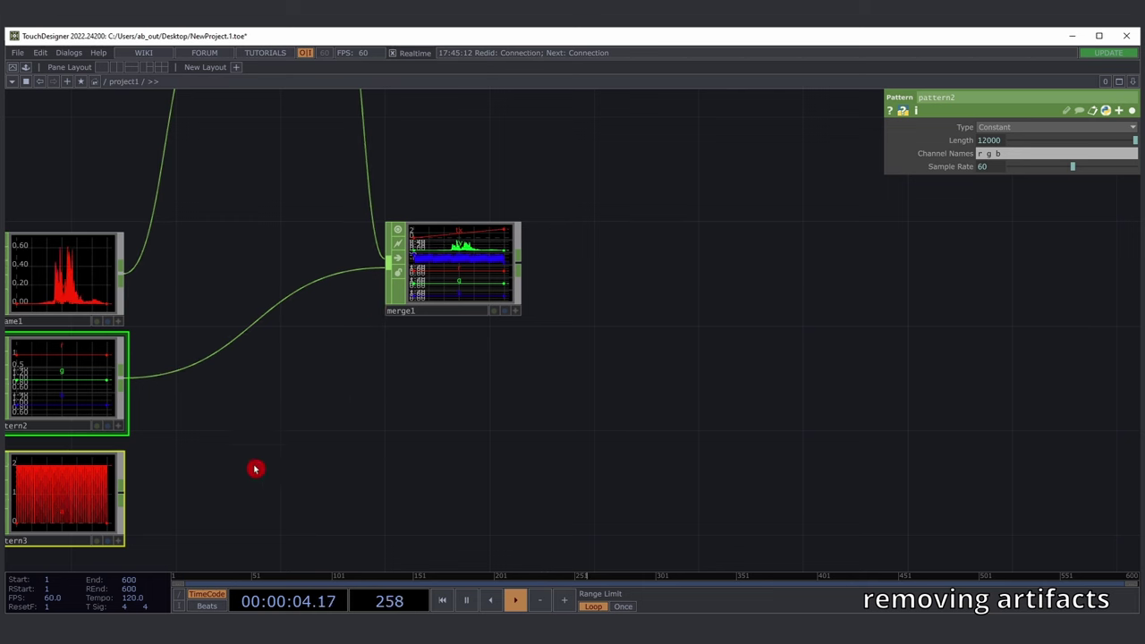
key("ctrl+y")
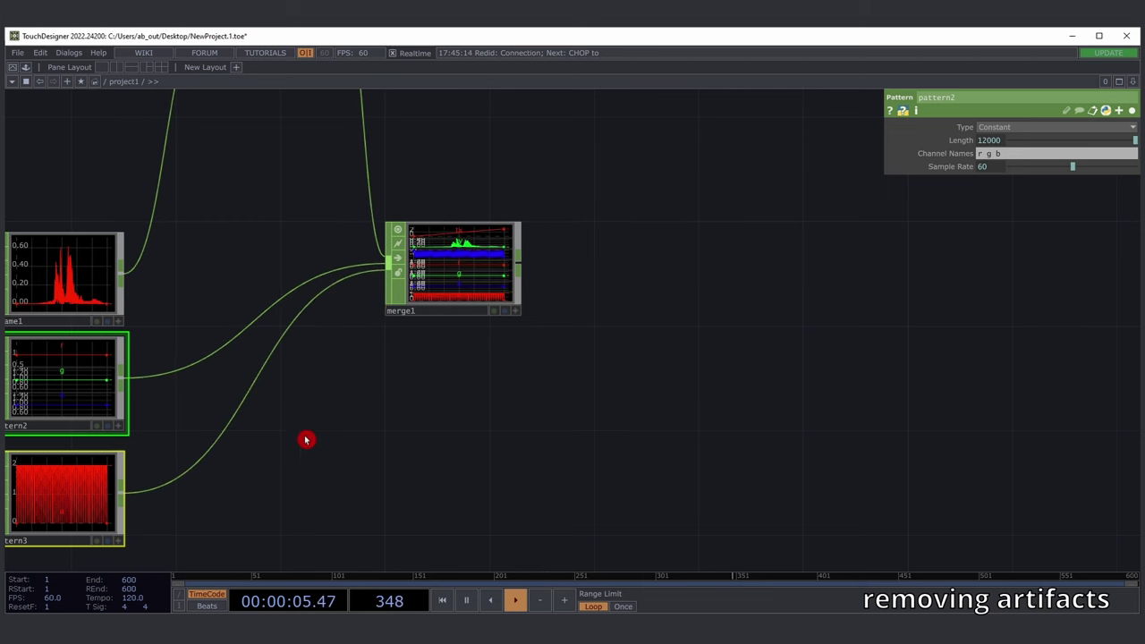
- Open merge1 in a separate viewer and show all of its channels in a single graph
left_click_drag(630, 303, 628, 309)
scroll(463, 296, "up", 1)
left_click(462, 296)
right_click(463, 297)
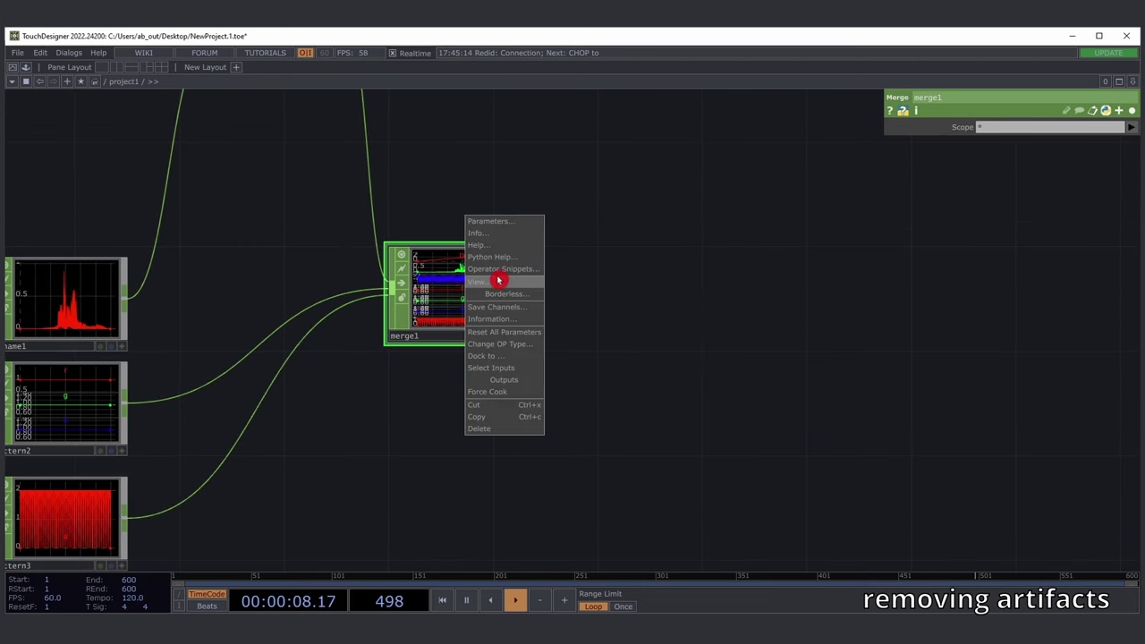
left_click(497, 283)
right_click(511, 251)
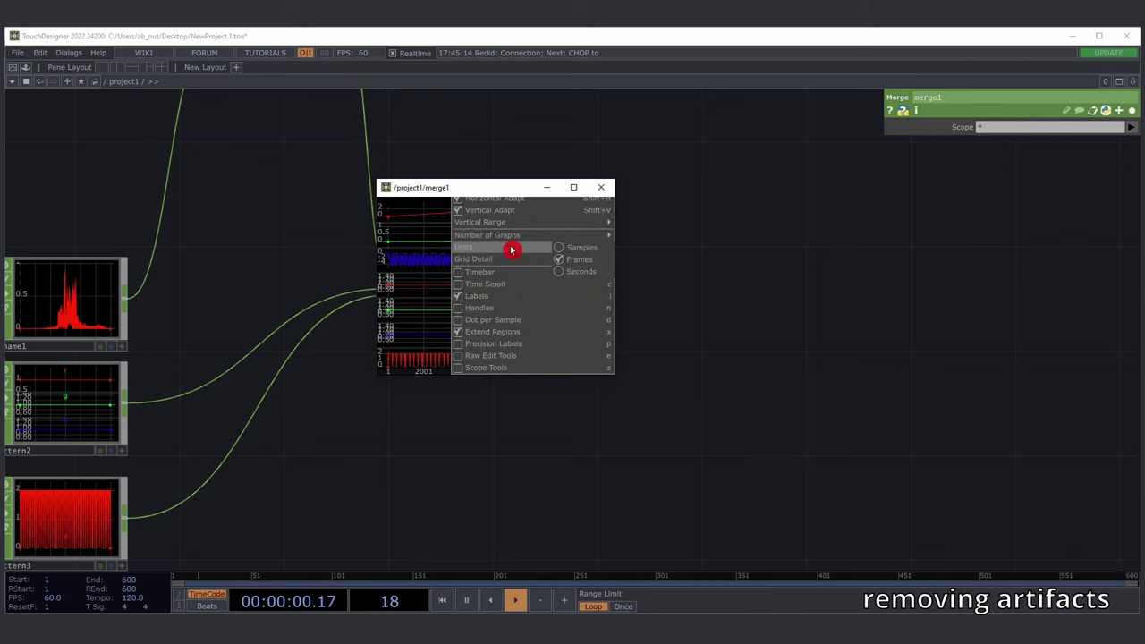
mouse_move(500, 238)
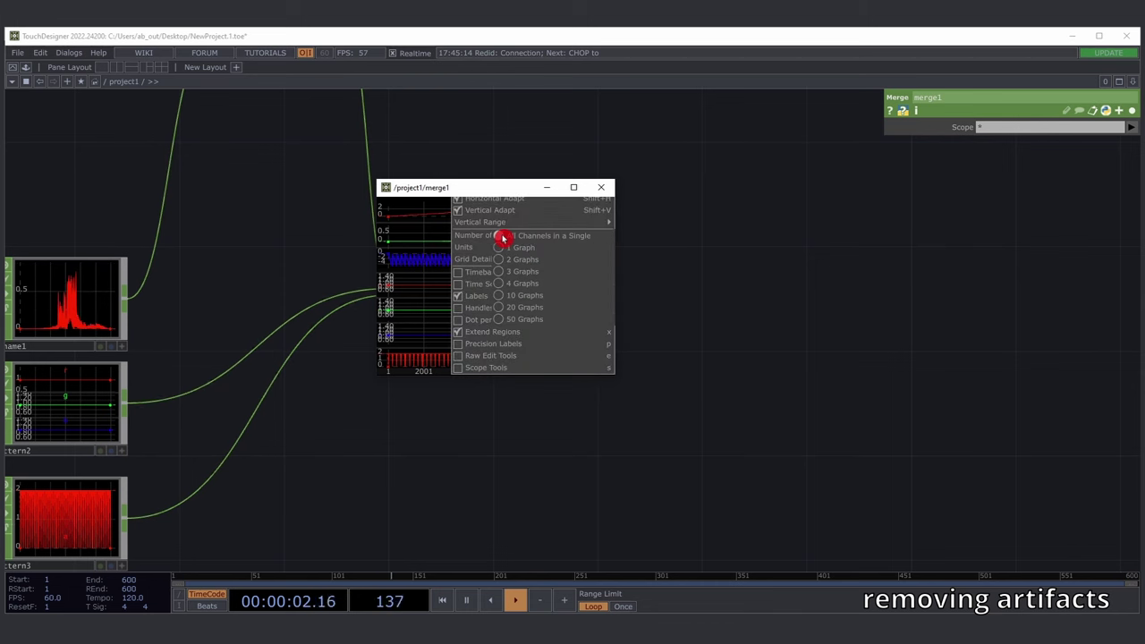
left_click(564, 239)
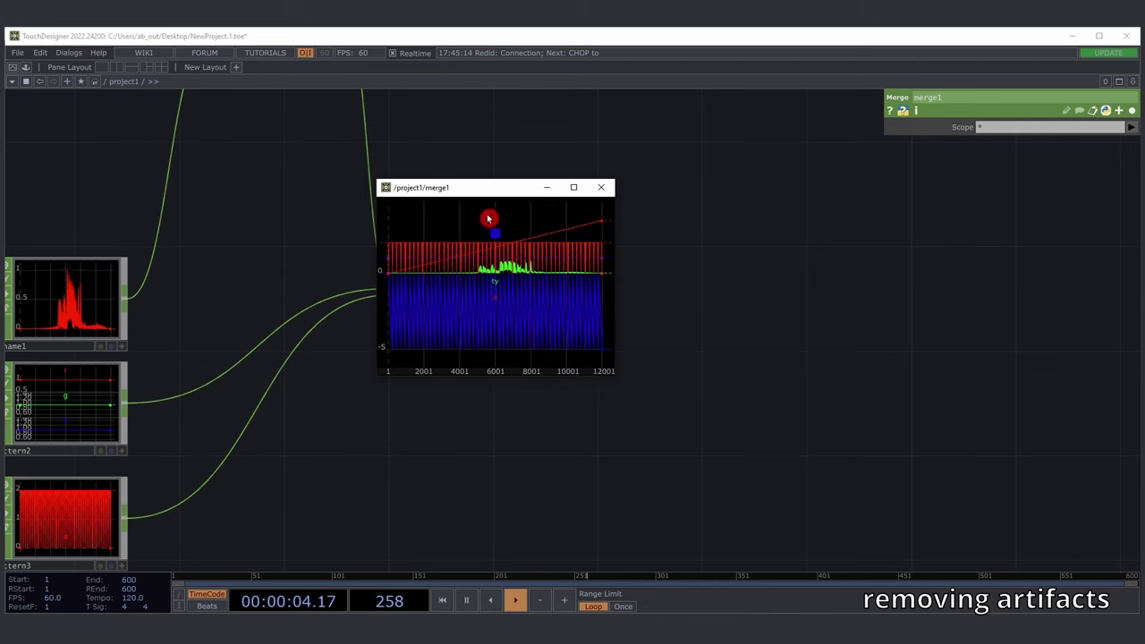
- Examine how merge1's alpha channel aligns with the position channels around sample 4801 in an enlarged viewer, and close the viewer
left_click_drag(615, 379, 876, 476)
left_click_drag(634, 192, 575, 174)
middle_click_drag(544, 296, 721, 314)
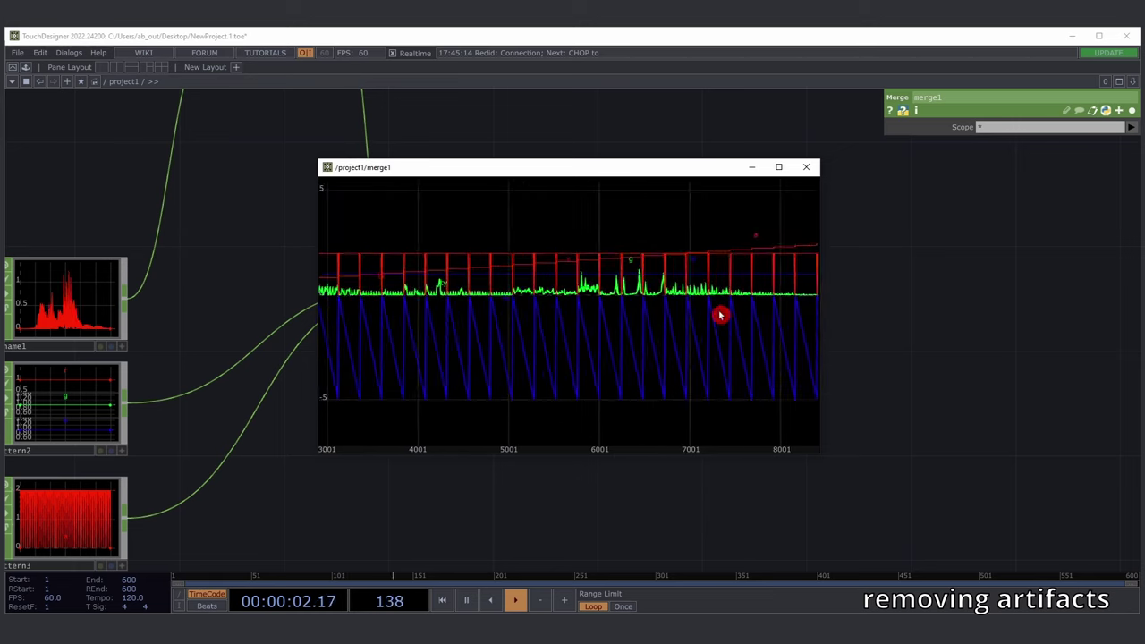
middle_click_drag(487, 295, 723, 235)
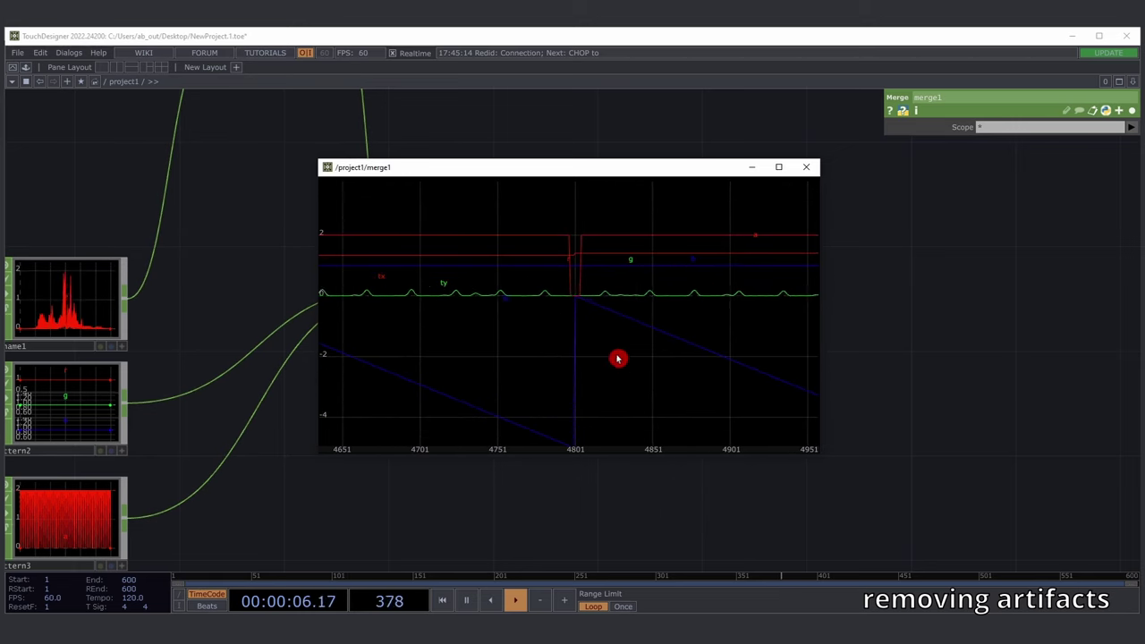
left_click_drag(617, 359, 627, 343)
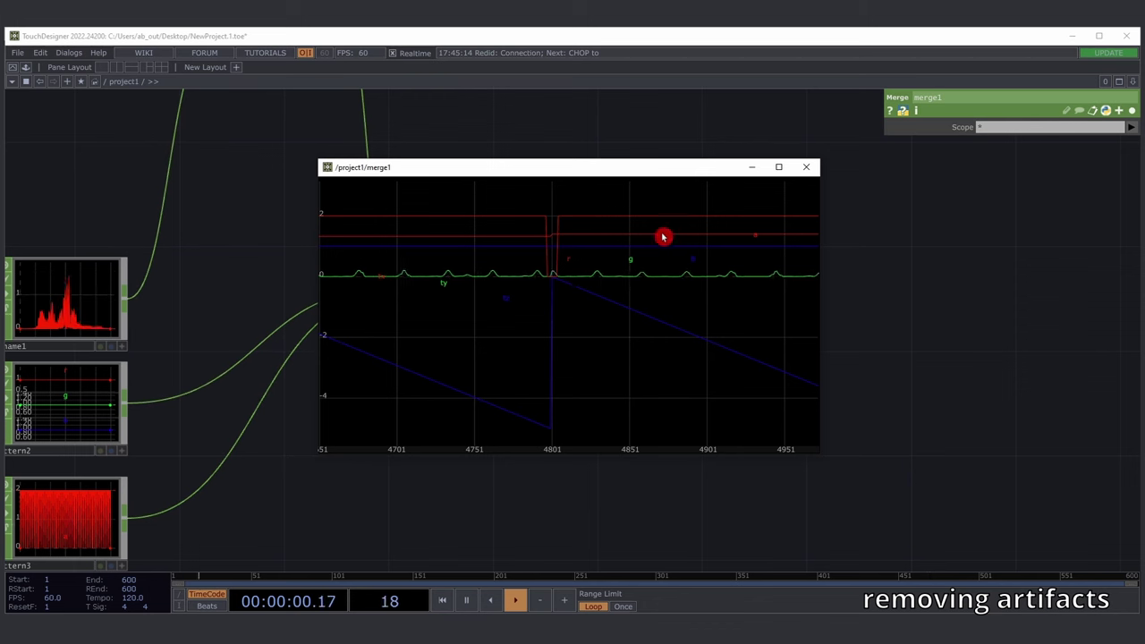
left_click_drag(662, 236, 673, 273)
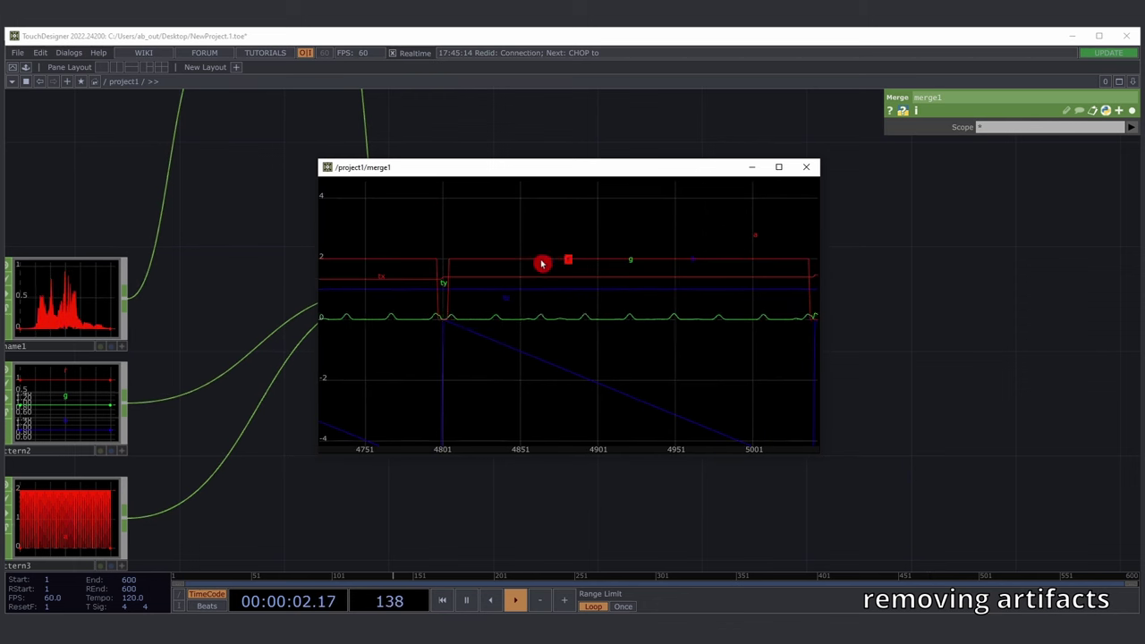
left_click_drag(458, 321, 588, 313)
left_click(568, 223)
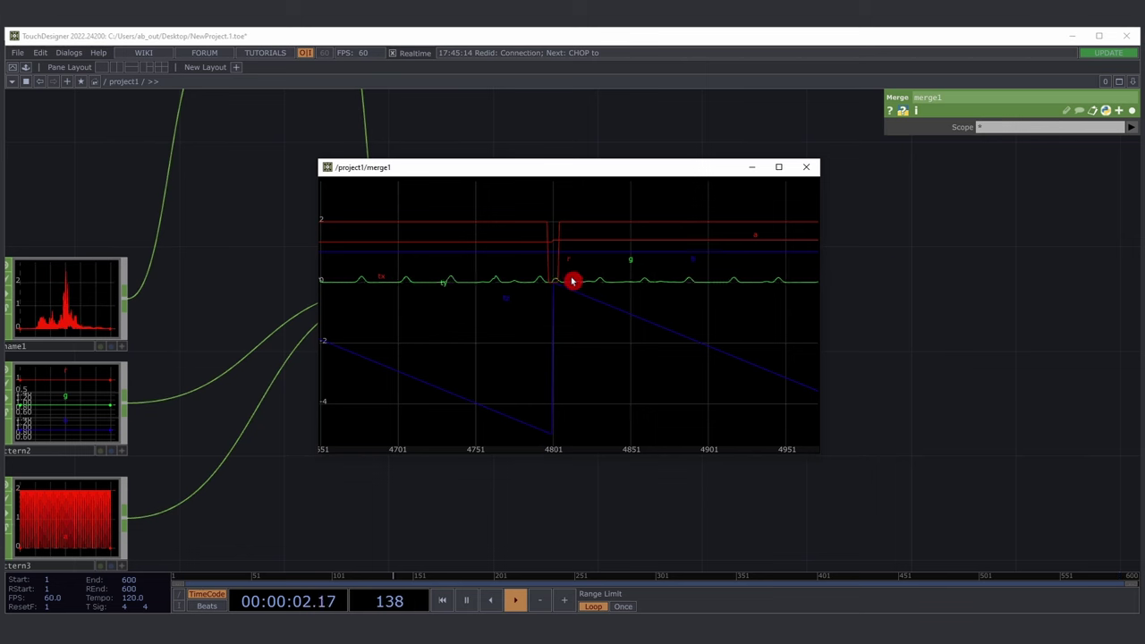
left_click_drag(672, 343, 621, 339)
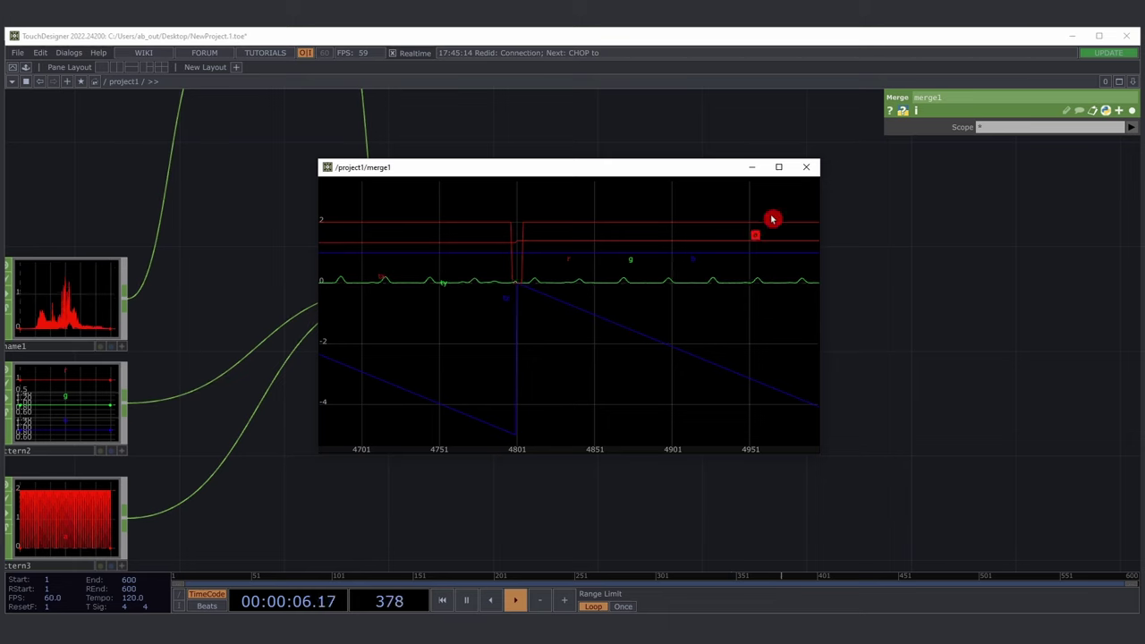
left_click(806, 167)
- Redo adding a CHOP to SOP that takes its data from merge1
left_click_drag(621, 340, 585, 396)
scroll(460, 382, "down", 5)
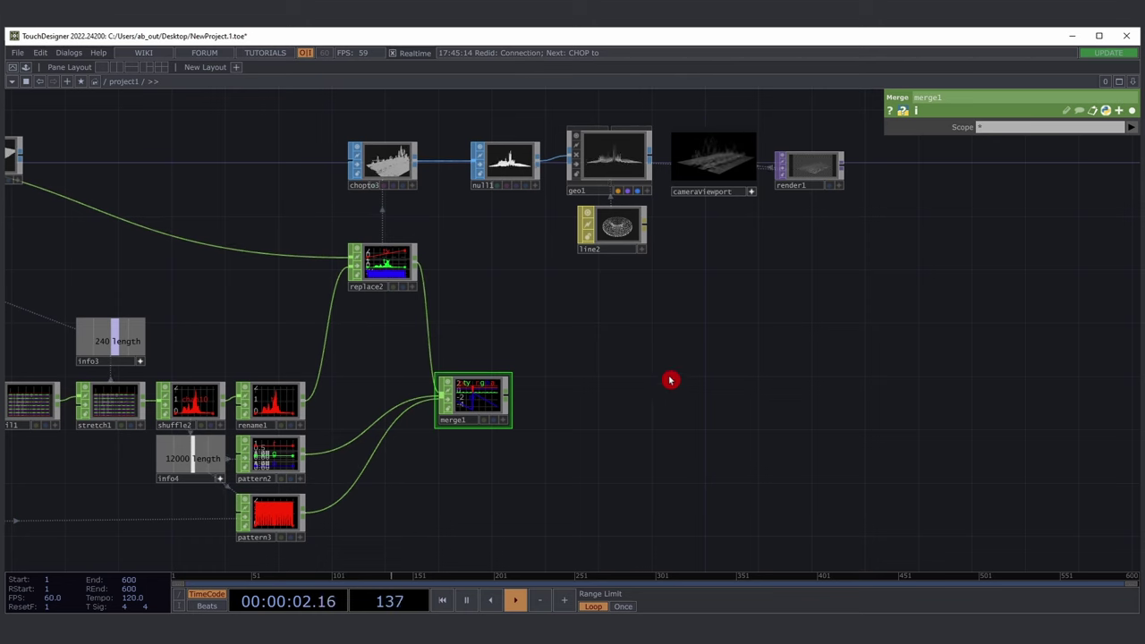
mouse_move(622, 361)
left_mouse_down()
mouse_move(668, 363)
mouse_move(575, 364)
mouse_move(620, 362)
mouse_move(608, 373)
left_mouse_up()
key("ctrl+y")
key("ctrl+y")
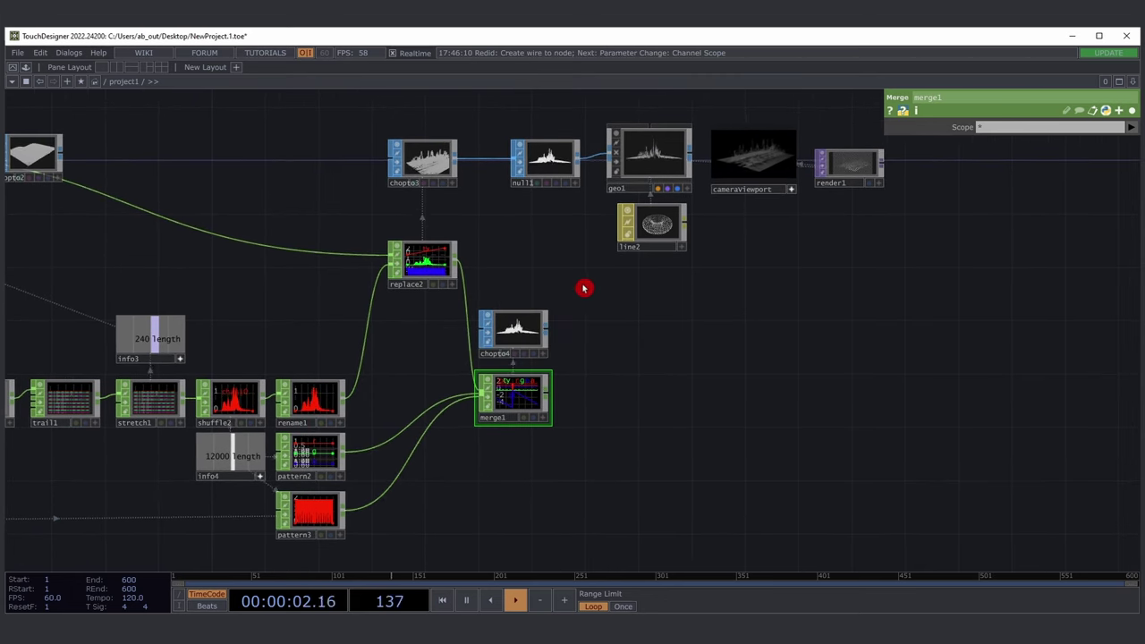
- Redo setting chopto4's channel scope to tx ty tz r g b and adding Cd(0) Cd(1) Cd(2) to its attribute scope
left_click(515, 330)
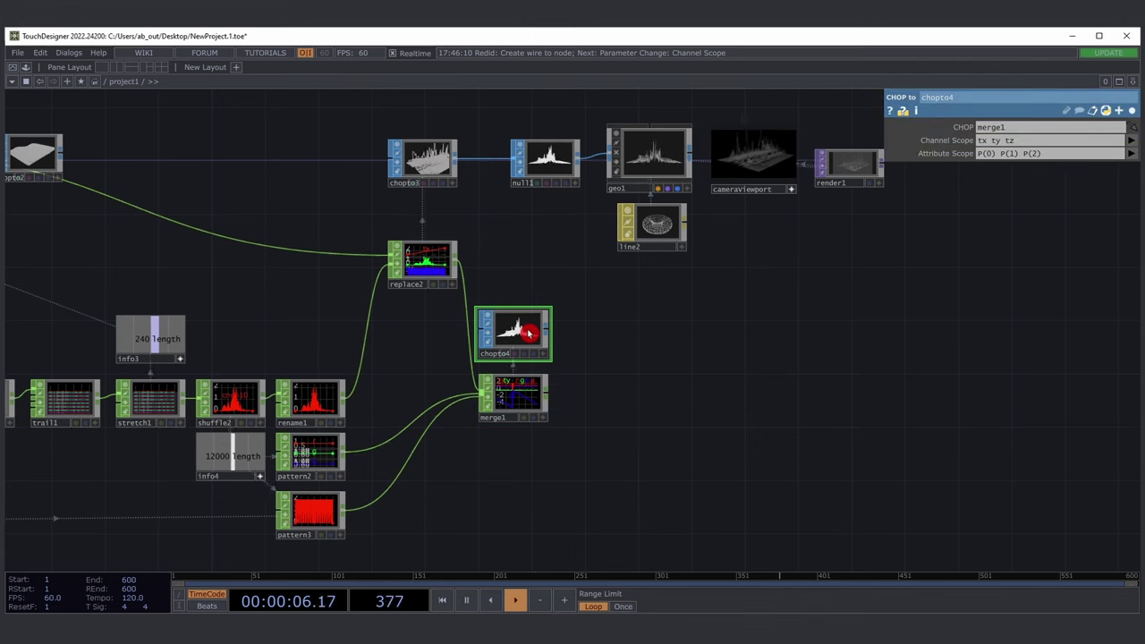
left_click_drag(640, 354, 612, 356)
left_click(502, 399)
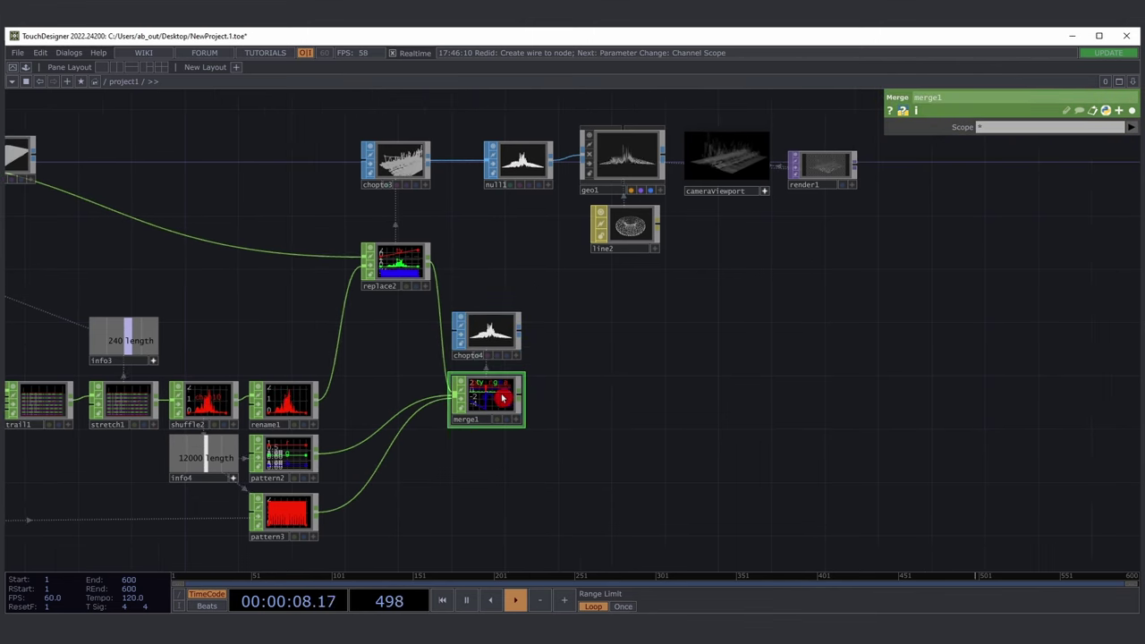
left_click(515, 333)
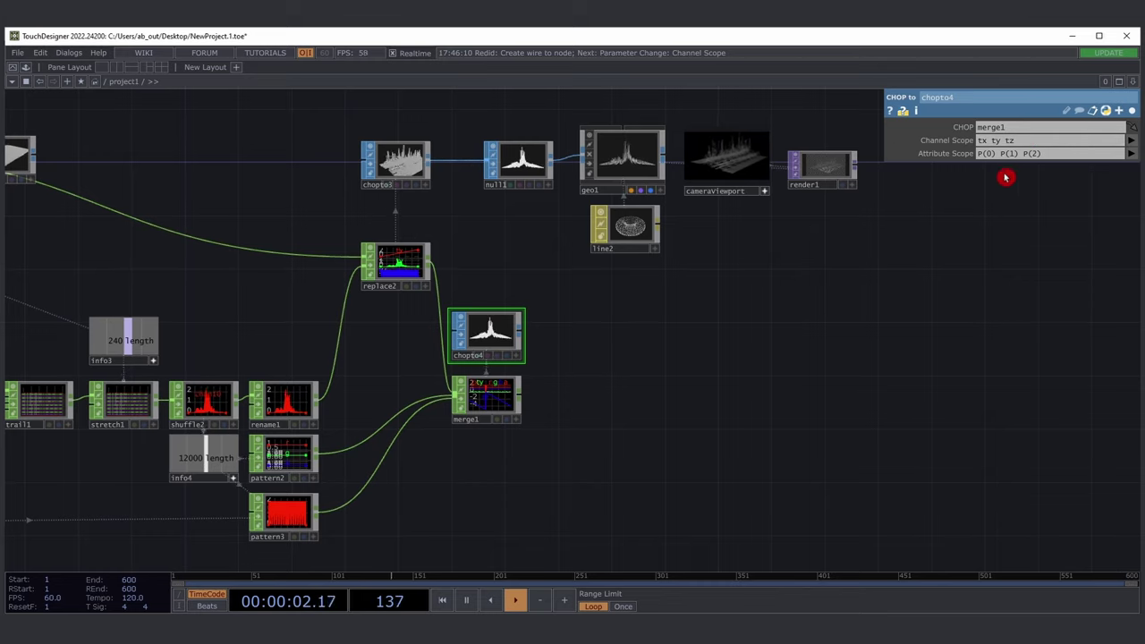
scroll(488, 398, "up", 6)
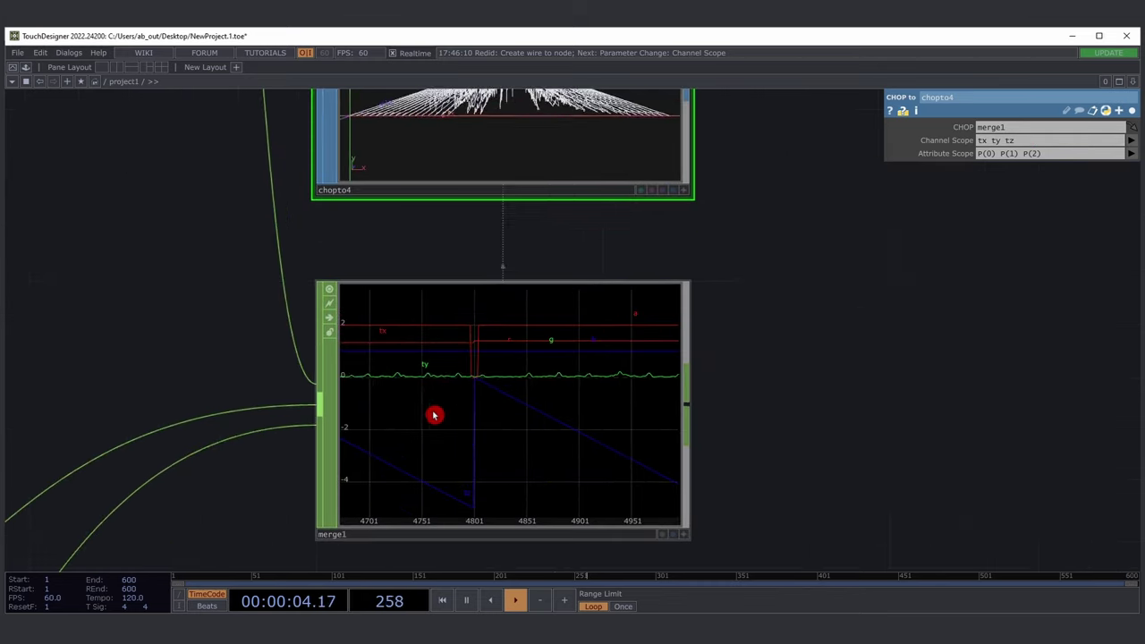
scroll(433, 417, "down", 6)
key("ctrl+y")
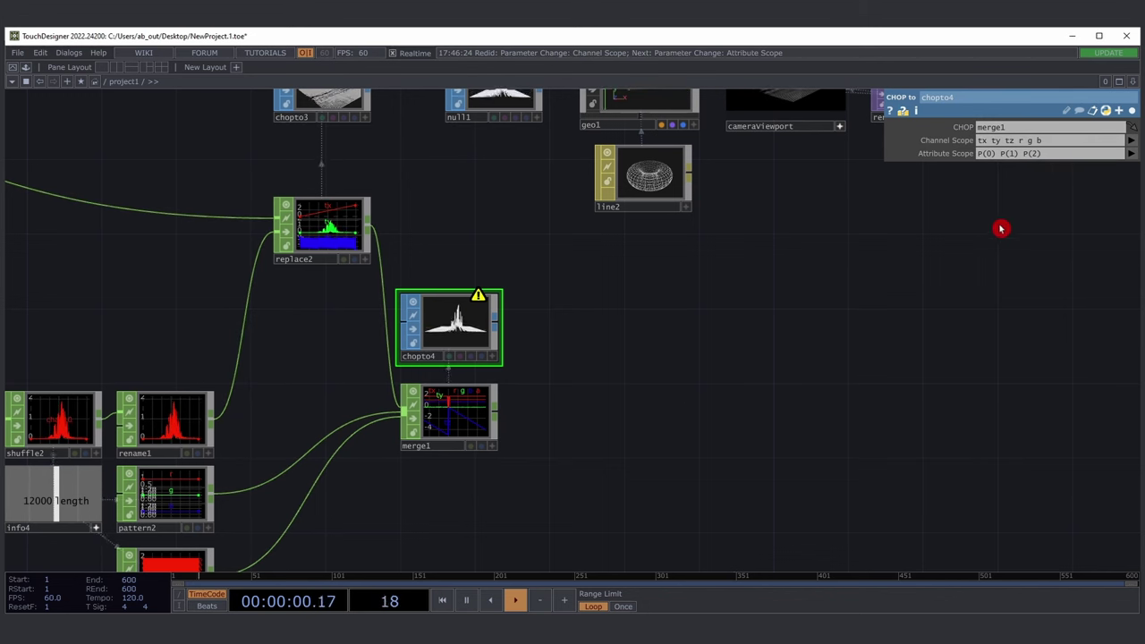
key("ctrl+y")
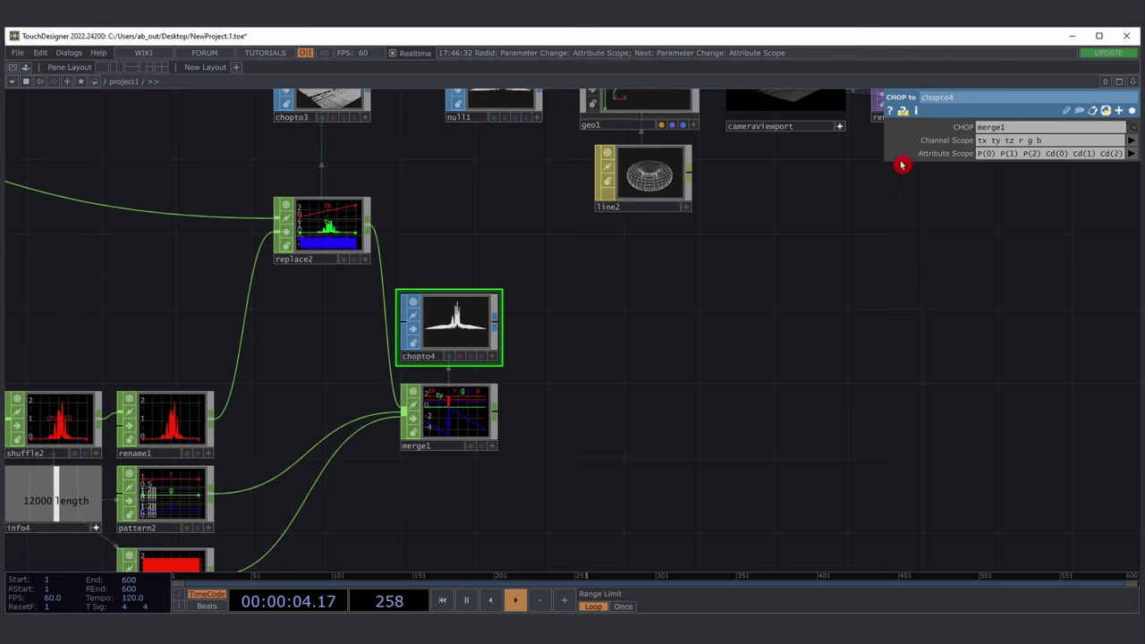
- Widen the parameter display and redo adding channel a and attribute Cd(3) to chopto4's scopes
left_click_drag(883, 146, 783, 146)
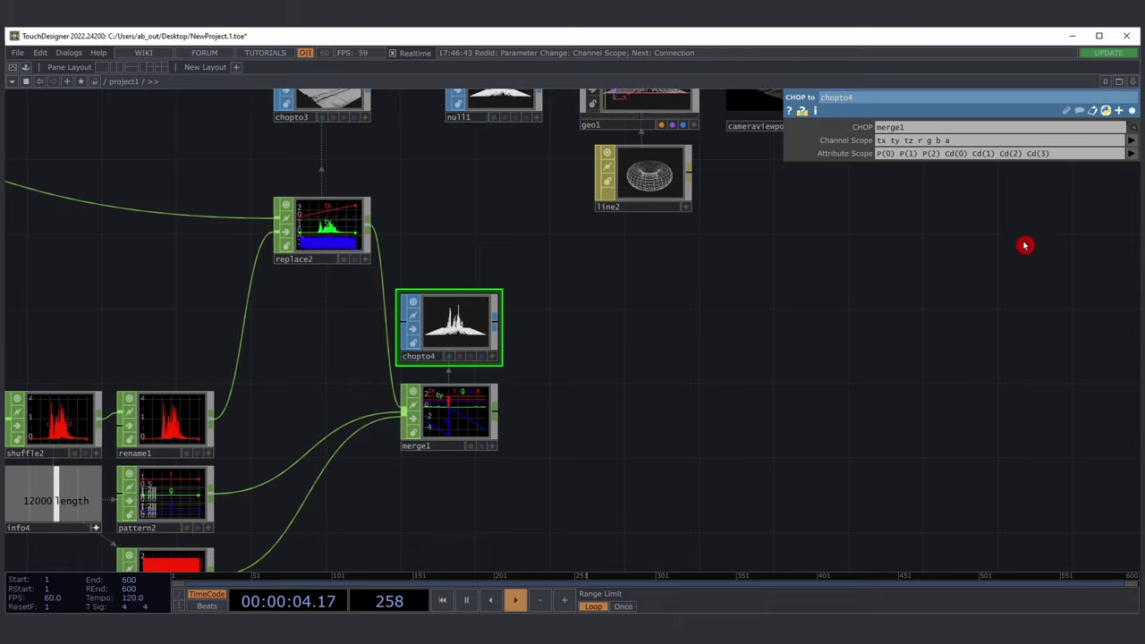
left_click_drag(623, 394, 693, 454)
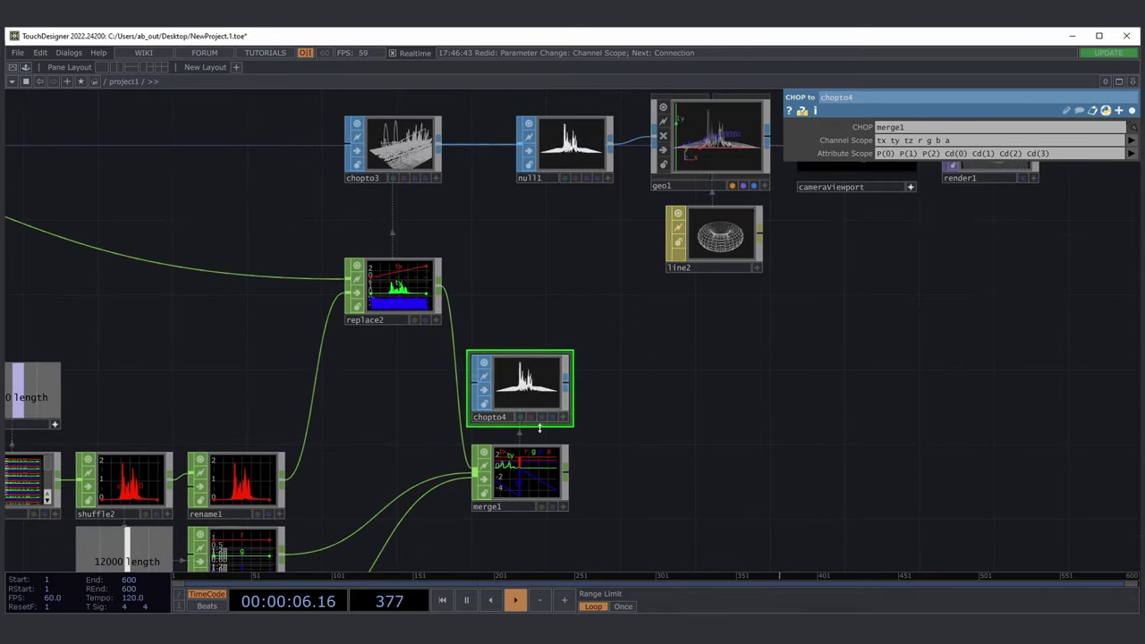
scroll(532, 384, "up", 5)
scroll(528, 385, "down", 5)
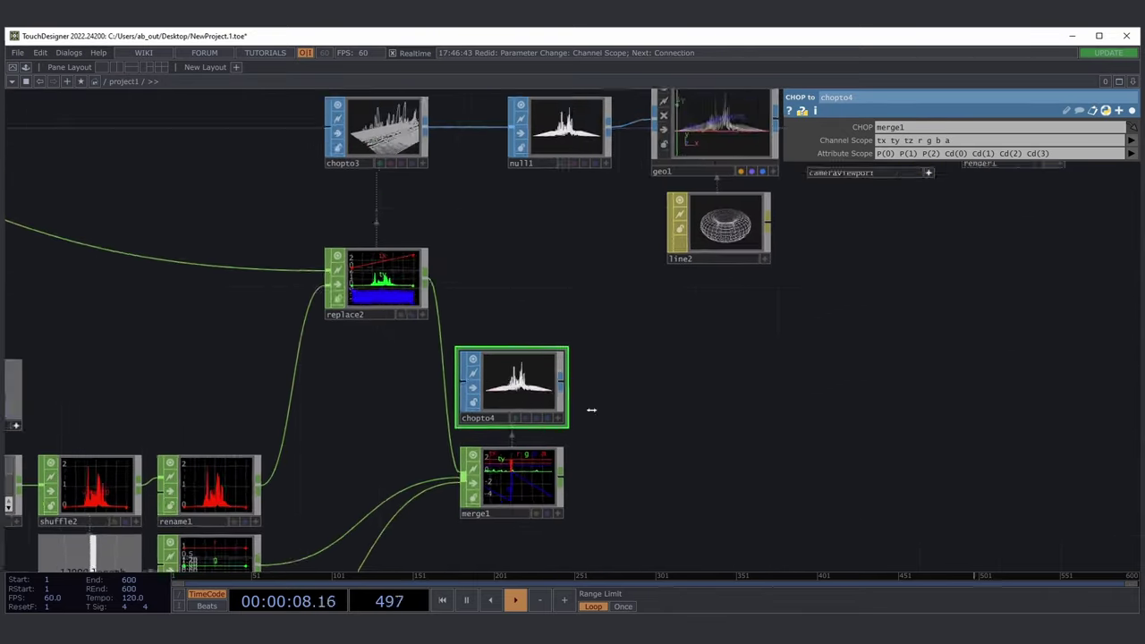
middle_click_drag(592, 410, 582, 424)
left_click_drag(583, 428, 619, 352)
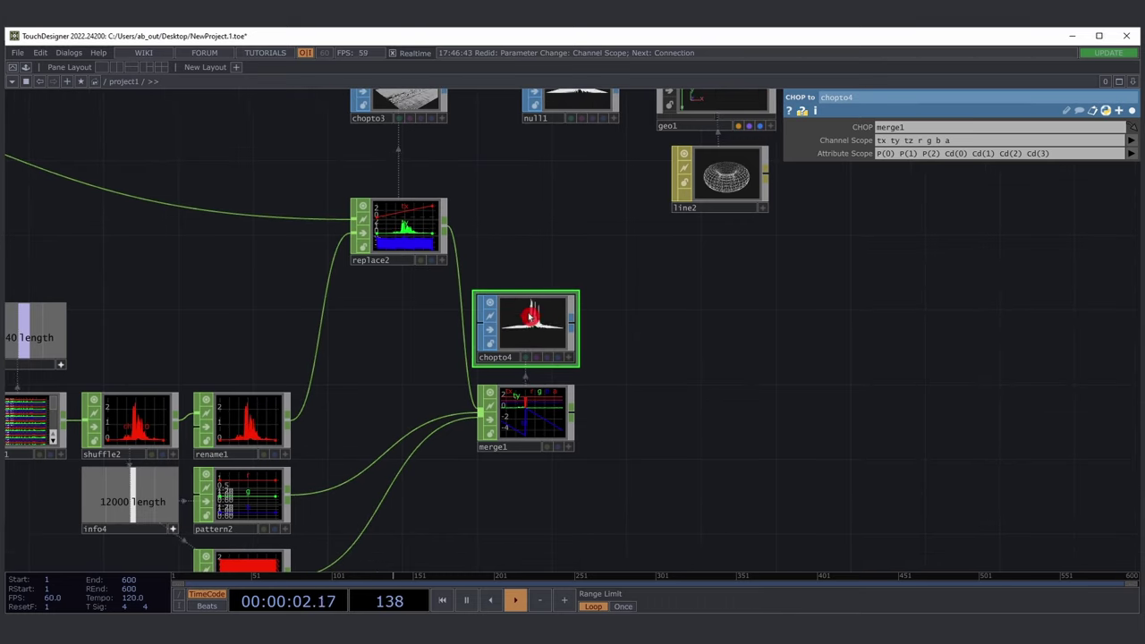
- Redo connecting chopto4 to null1 in place of chopto3
left_click_drag(653, 307, 550, 384)
left_click_drag(603, 350, 547, 364)
scroll(405, 428, "up", 5)
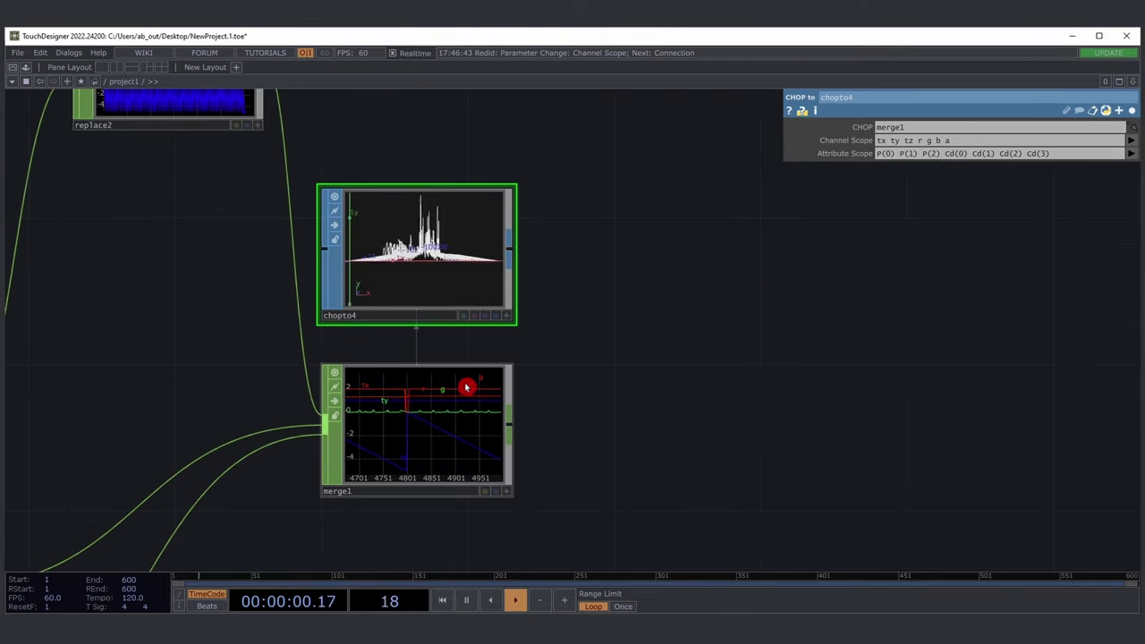
scroll(628, 368, "down", 5)
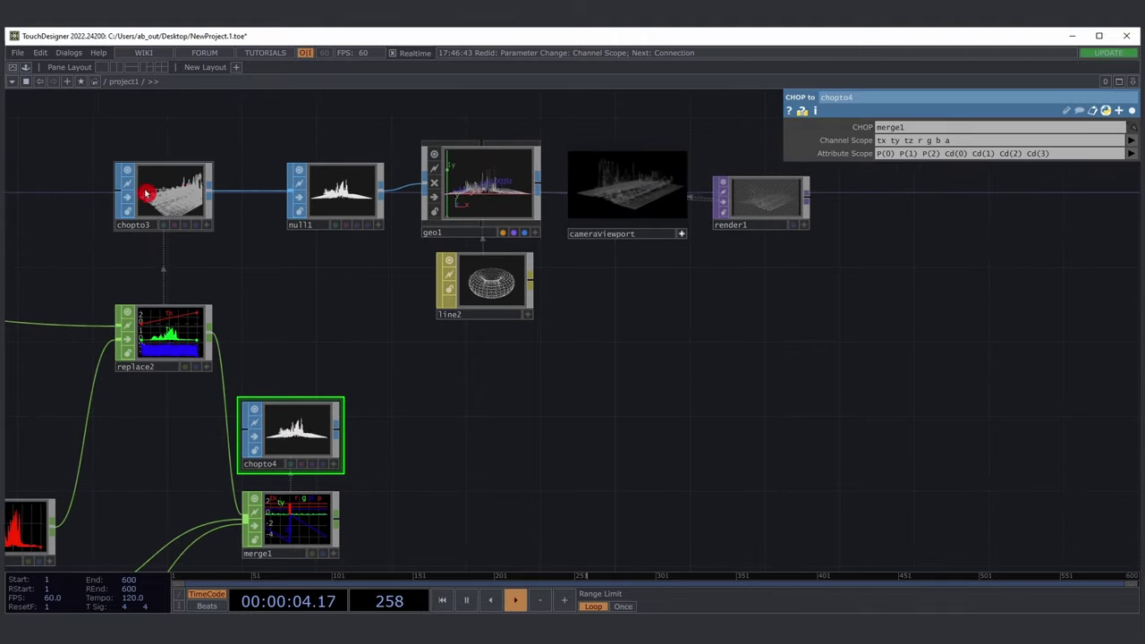
left_click_drag(158, 415, 171, 405)
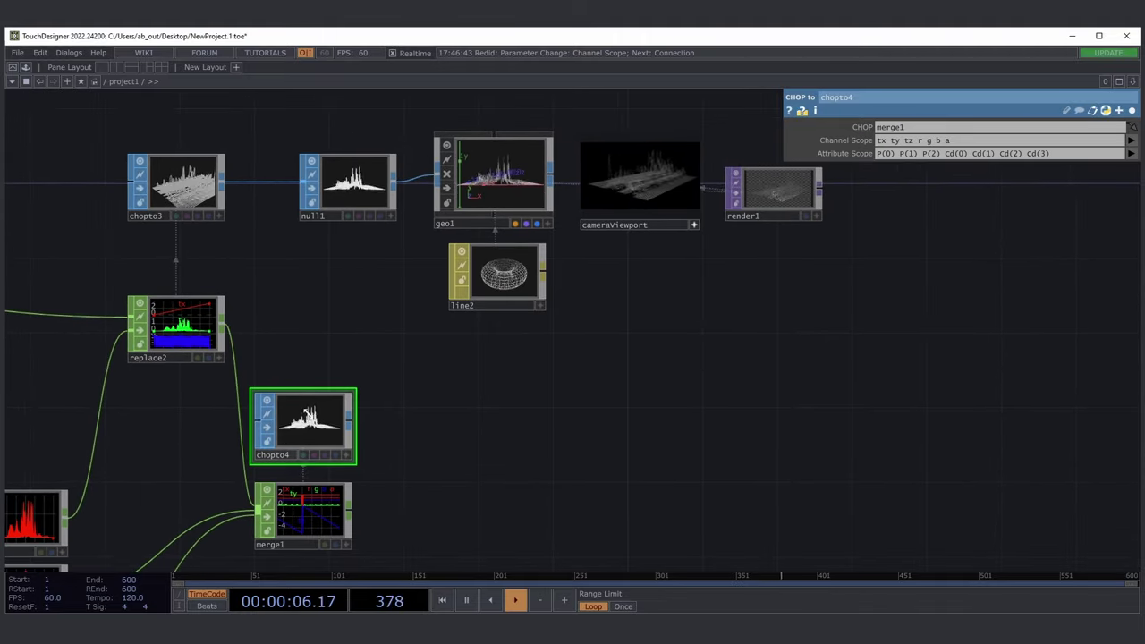
key("ctrl+y")
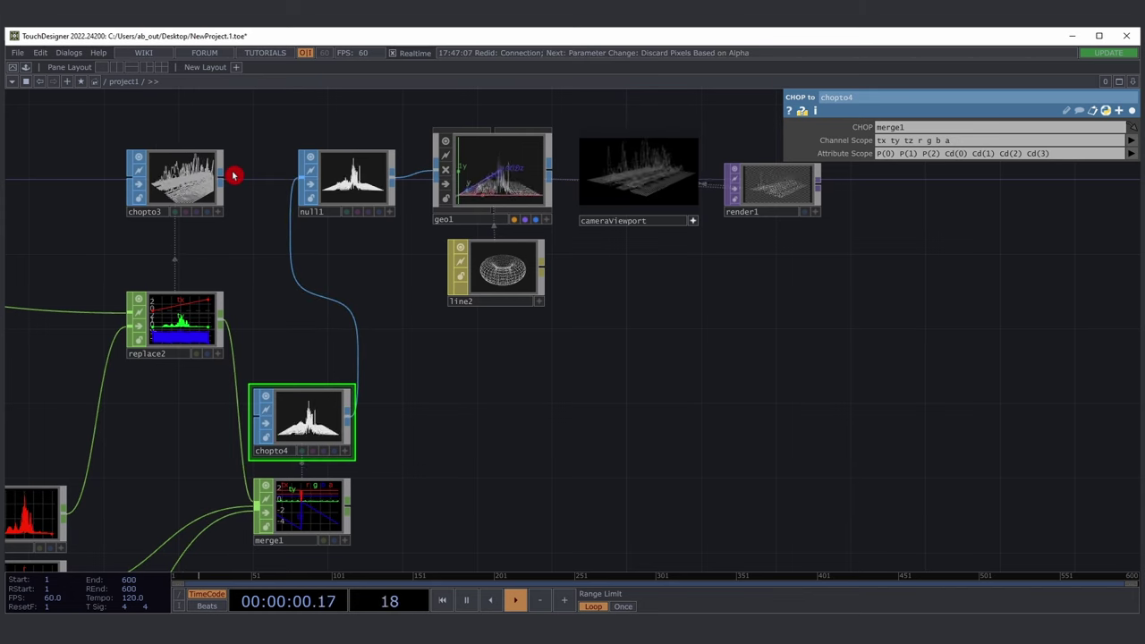
key("ctrl+z")
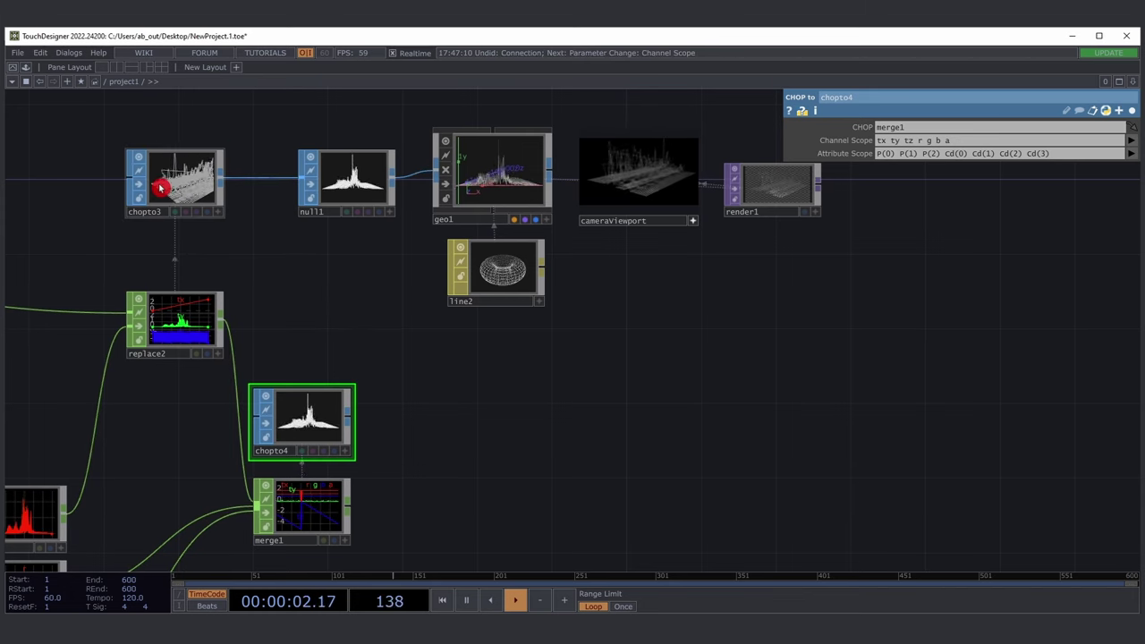
key("ctrl+y")
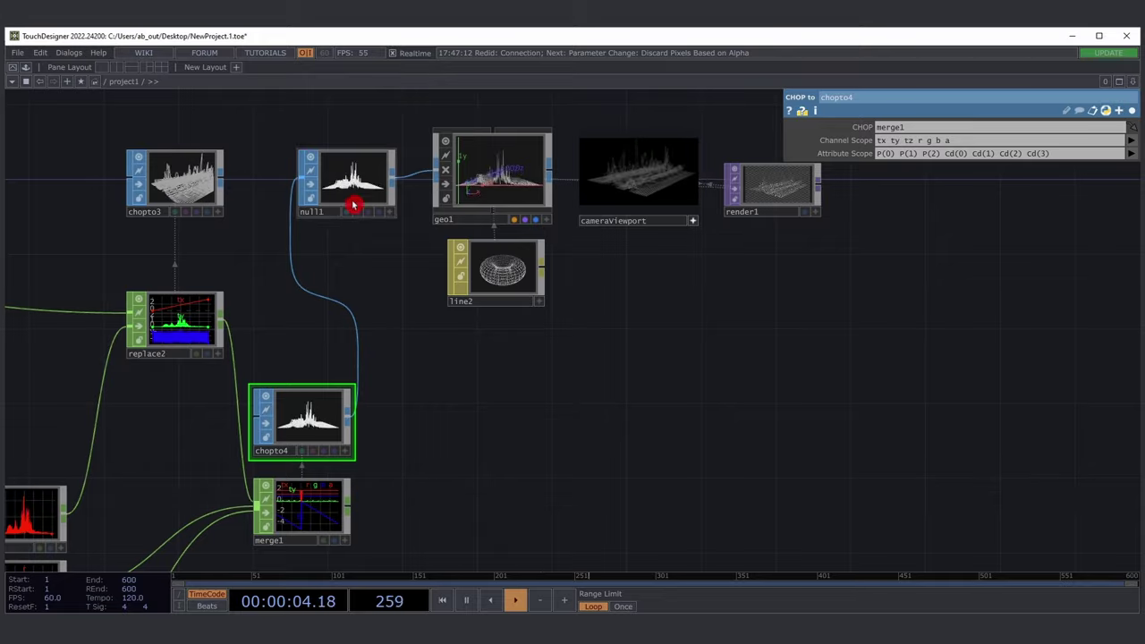
- Show line2's complete common parameters and examine its Discard Pixels Based on Alpha setting alongside the camera view
left_click_drag(613, 319, 564, 390)
scroll(560, 293, "up", 5)
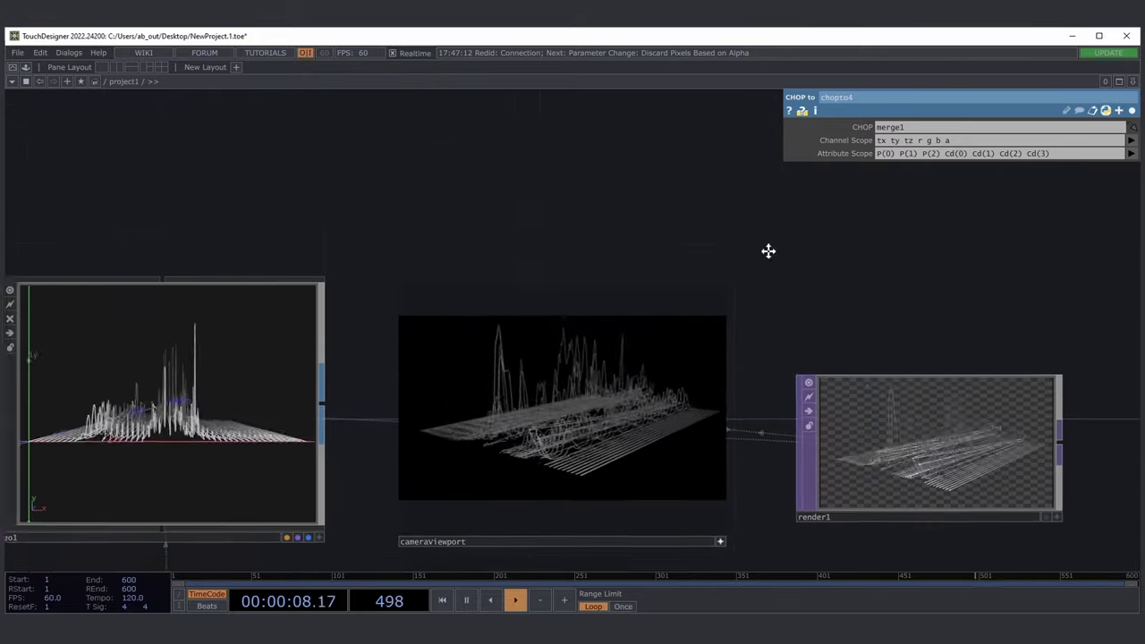
scroll(761, 214, "down", 2)
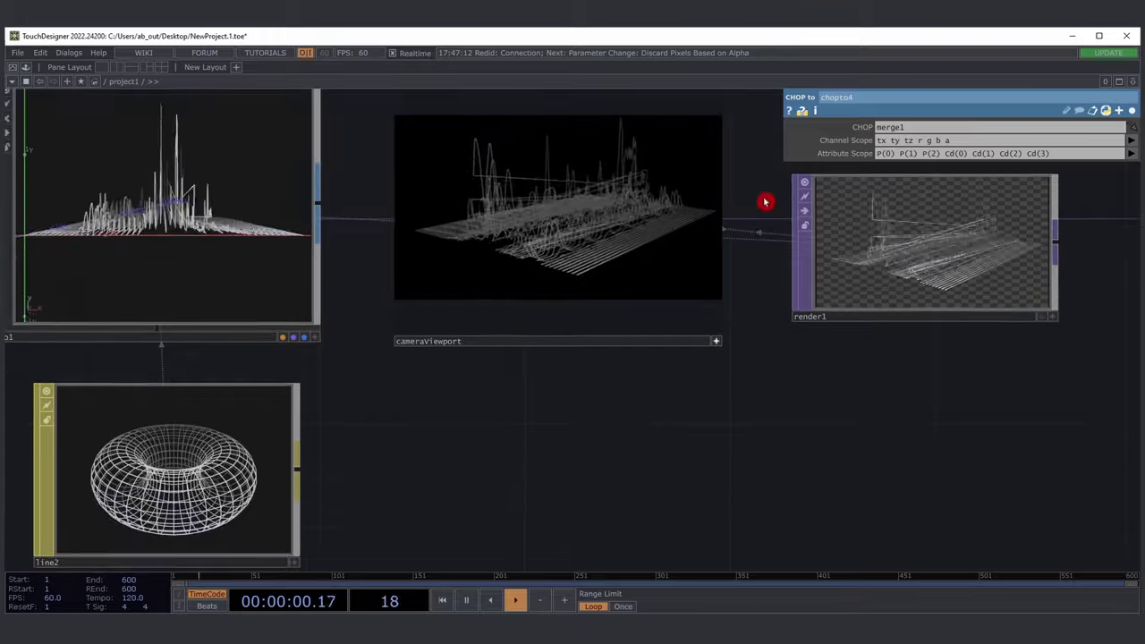
scroll(729, 199, "down", 1)
left_click_drag(608, 353, 547, 368)
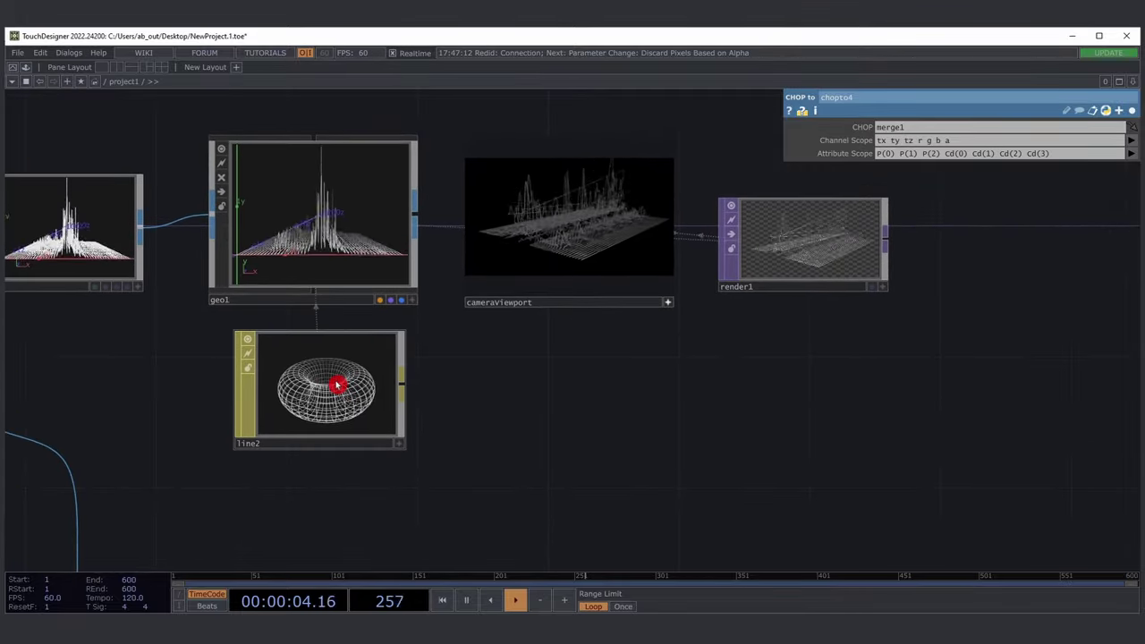
left_click(337, 385)
left_click_drag(337, 385, 344, 385)
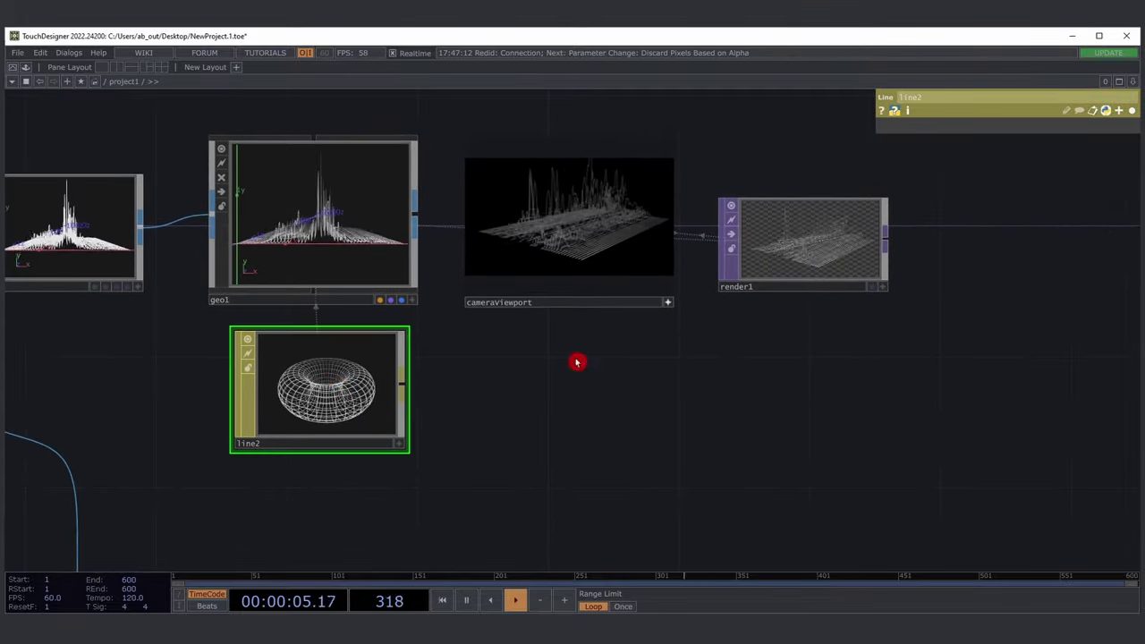
left_click(1132, 110)
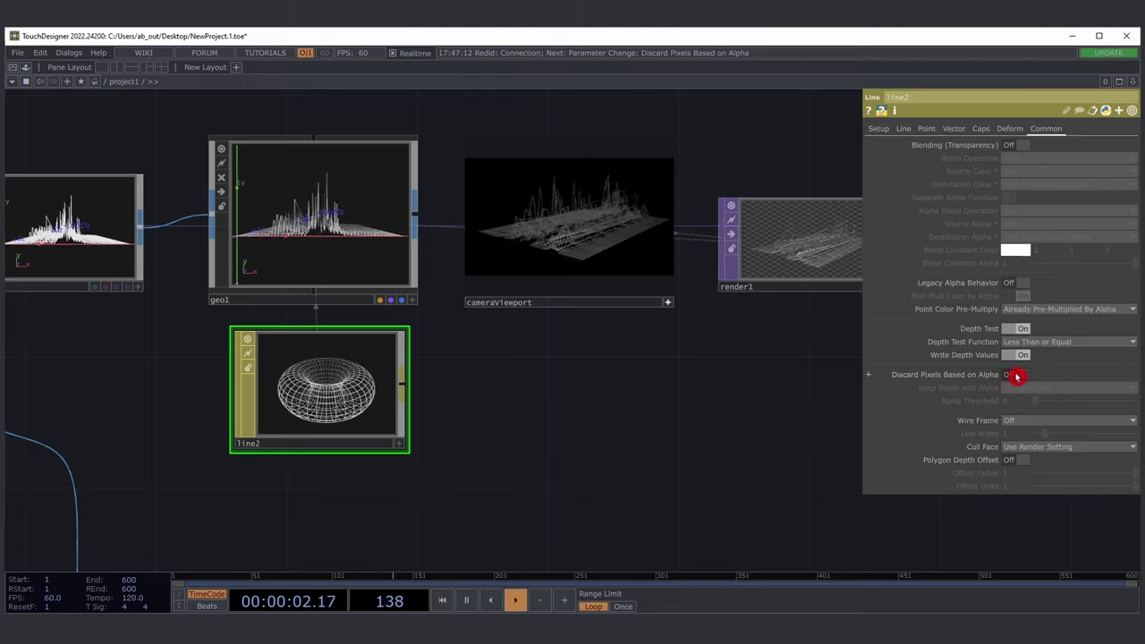
left_click_drag(725, 380, 667, 389)
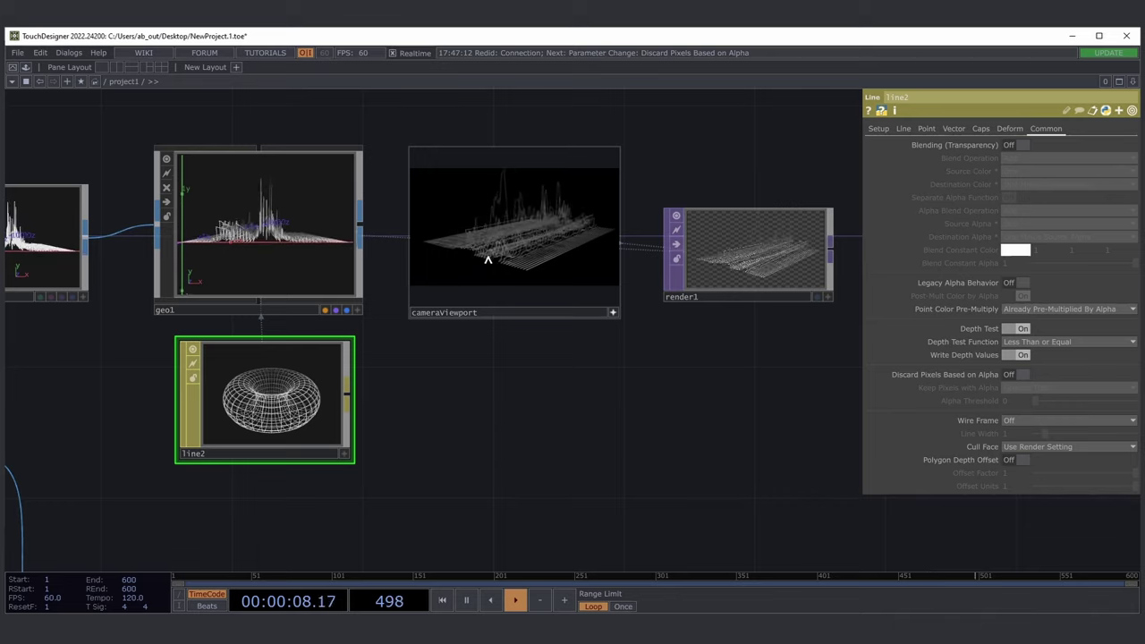
left_click_drag(415, 451, 429, 465)
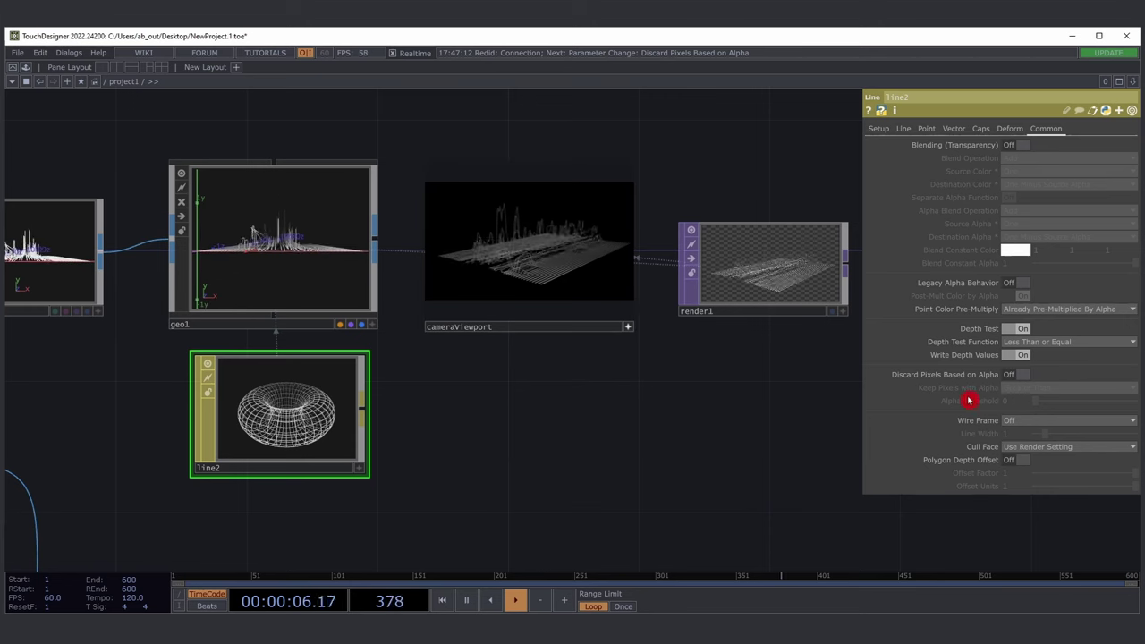
- Redo turning on Discard Pixels Based on Alpha for line2 and inspect the surface from several angles in the camera view
key("ctrl+y")
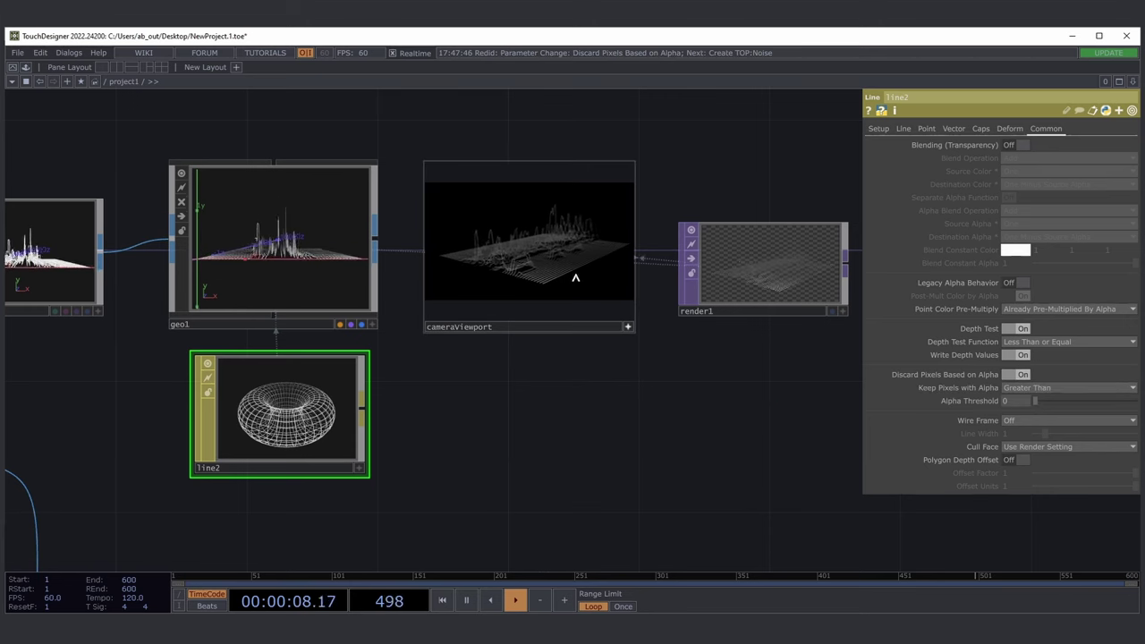
left_click_drag(670, 202, 652, 246)
scroll(490, 197, "up", 5)
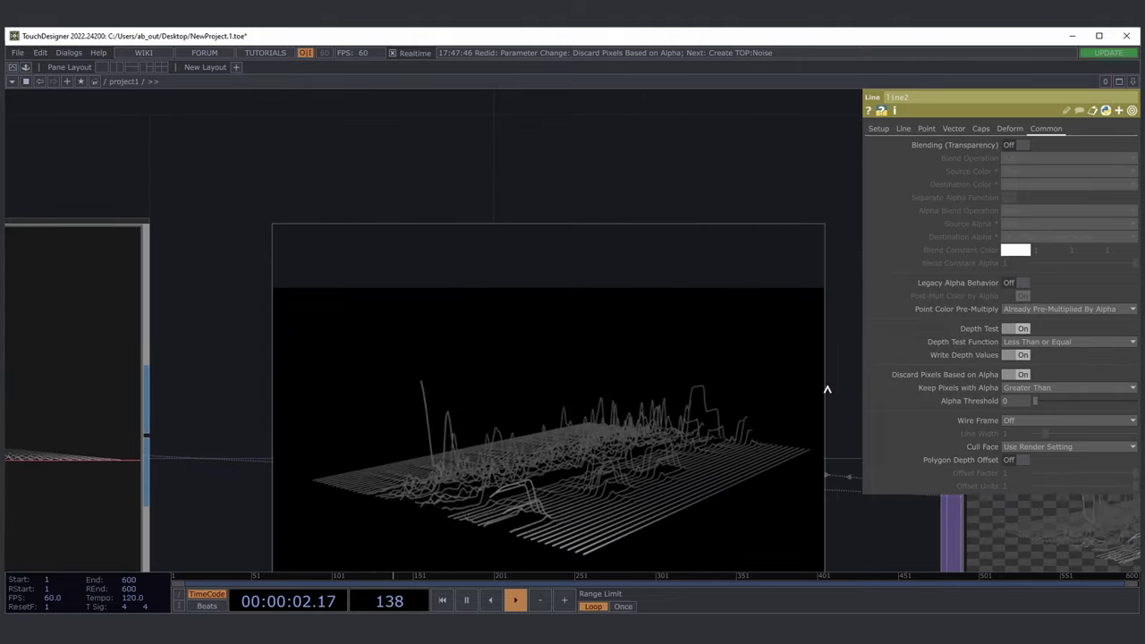
middle_click_drag(826, 379, 741, 250)
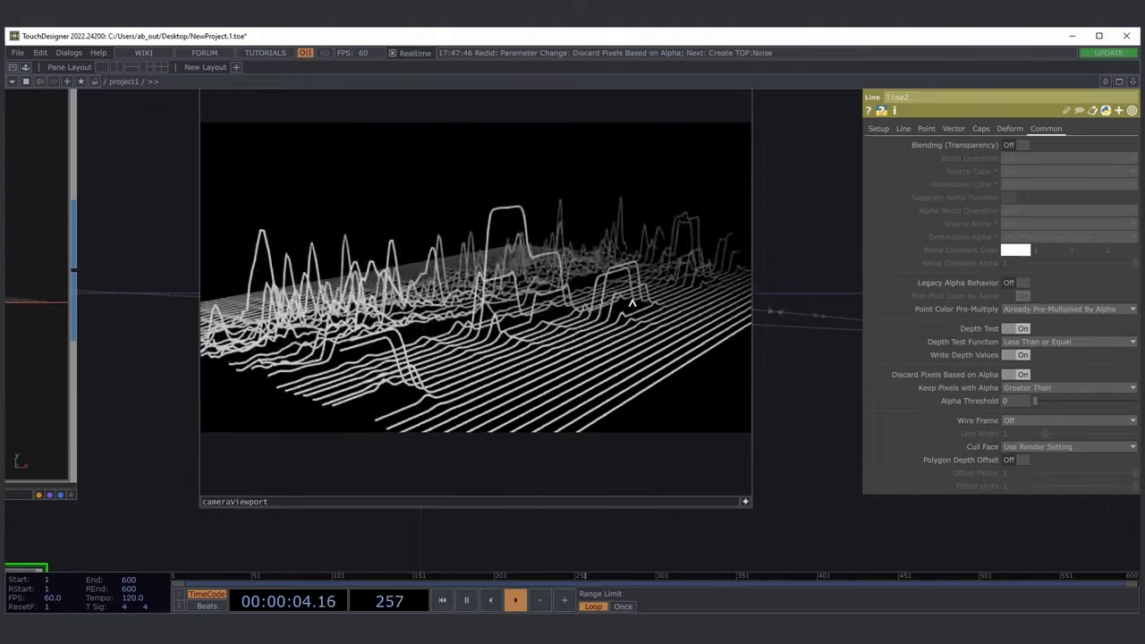
left_click_drag(633, 302, 257, 303)
scroll(555, 305, "down", 5)
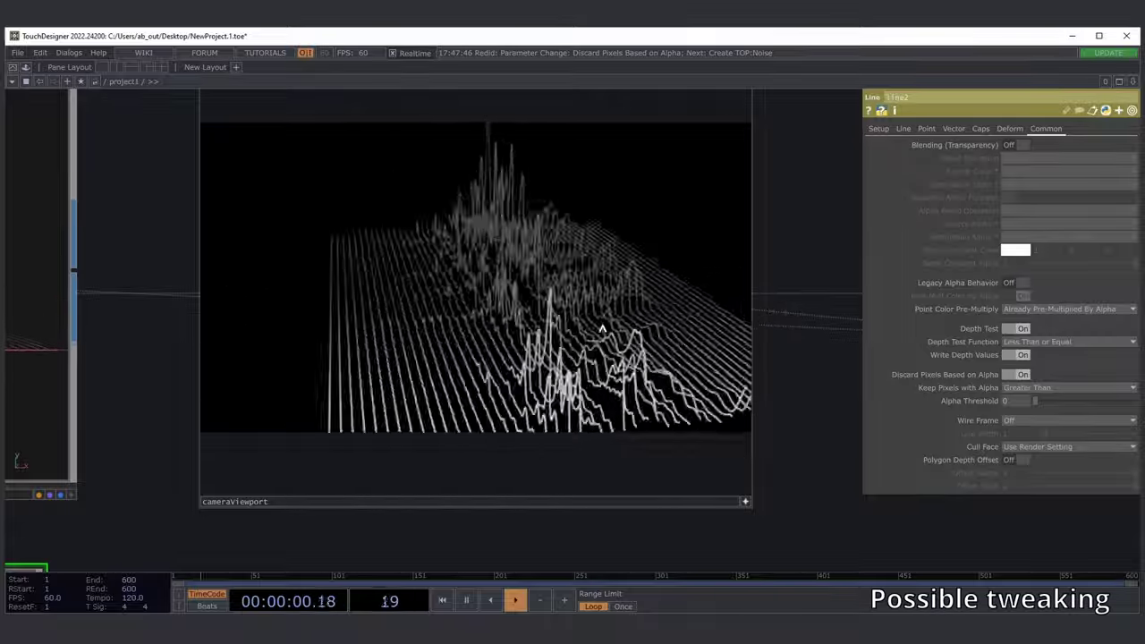
left_click_drag(602, 329, 727, 322)
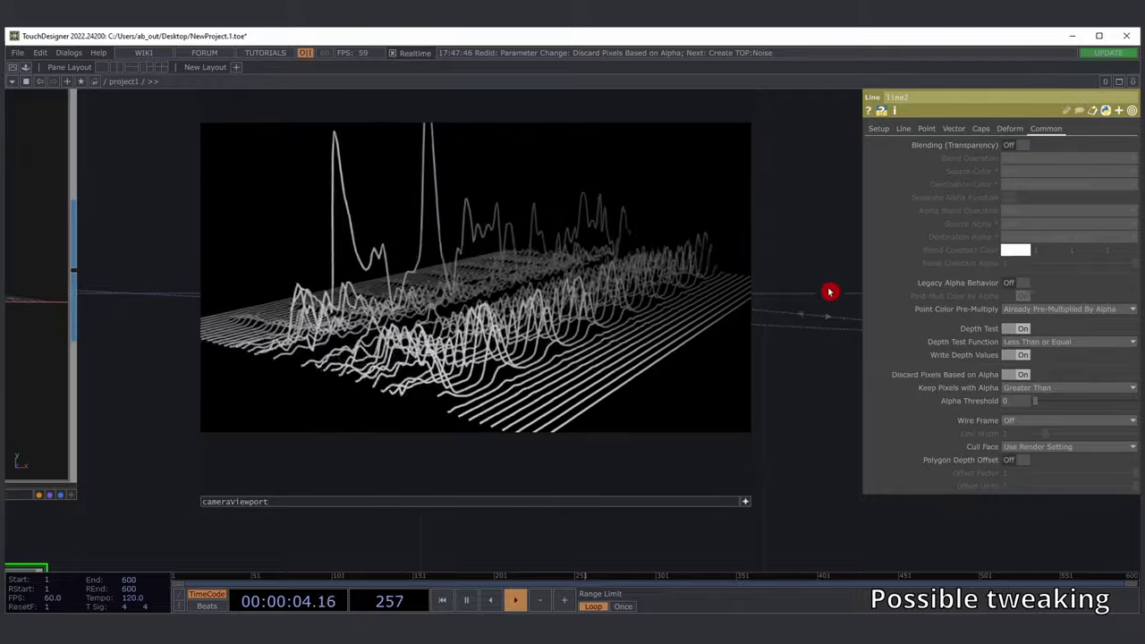
- Compare line2 with Specify Line Far Color off and on, leave it on, and set Line Far Alpha to 0
left_click(904, 129)
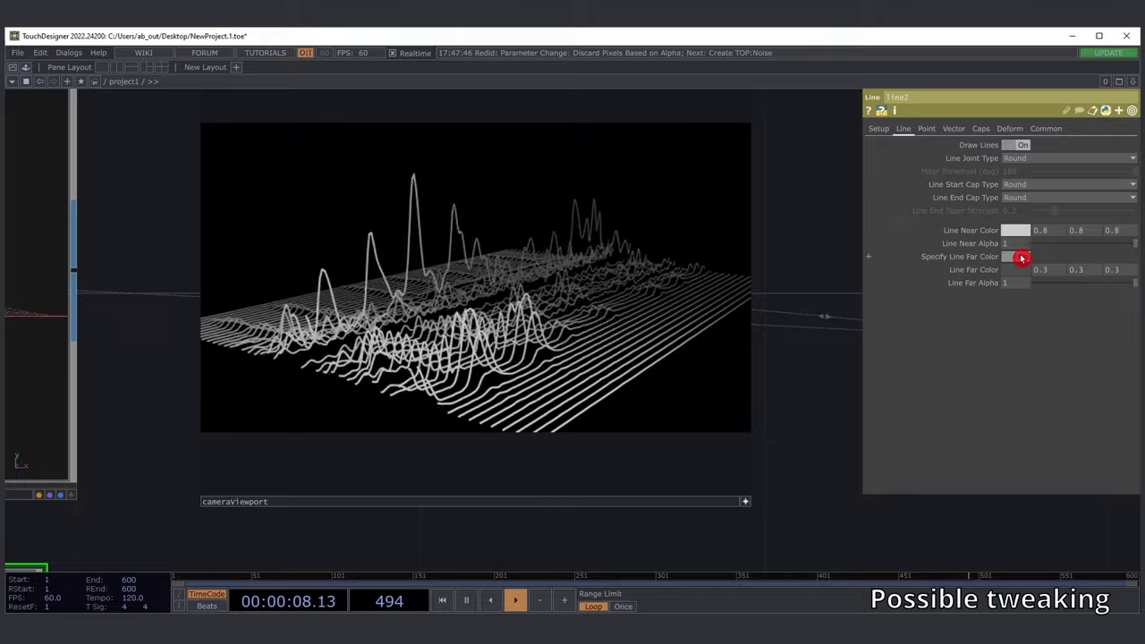
left_click(1020, 257)
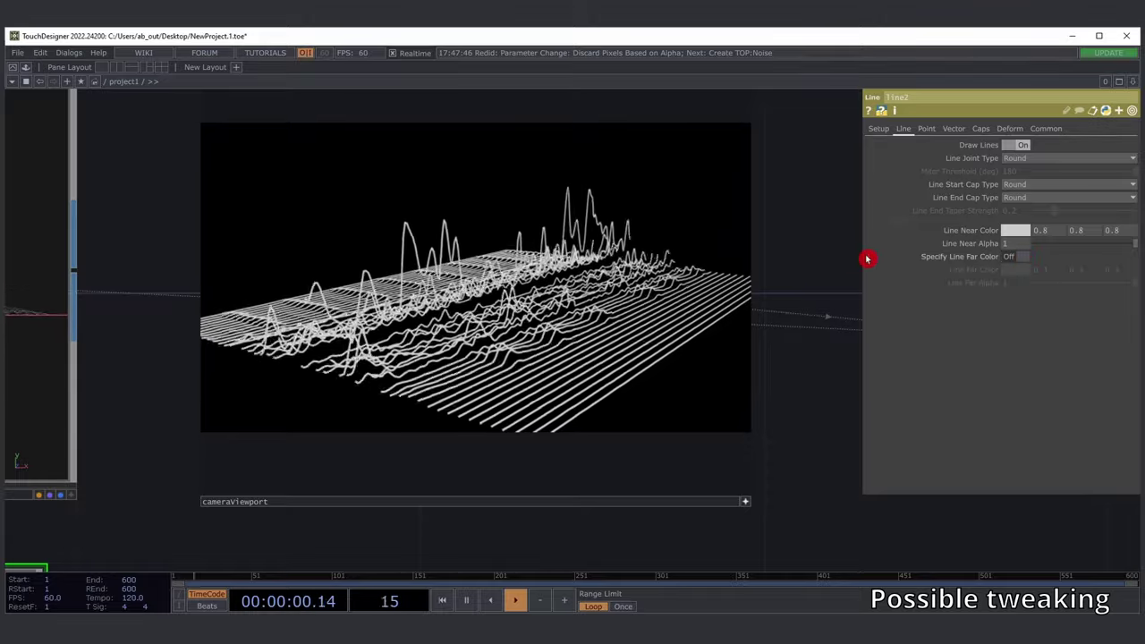
left_click(1019, 256)
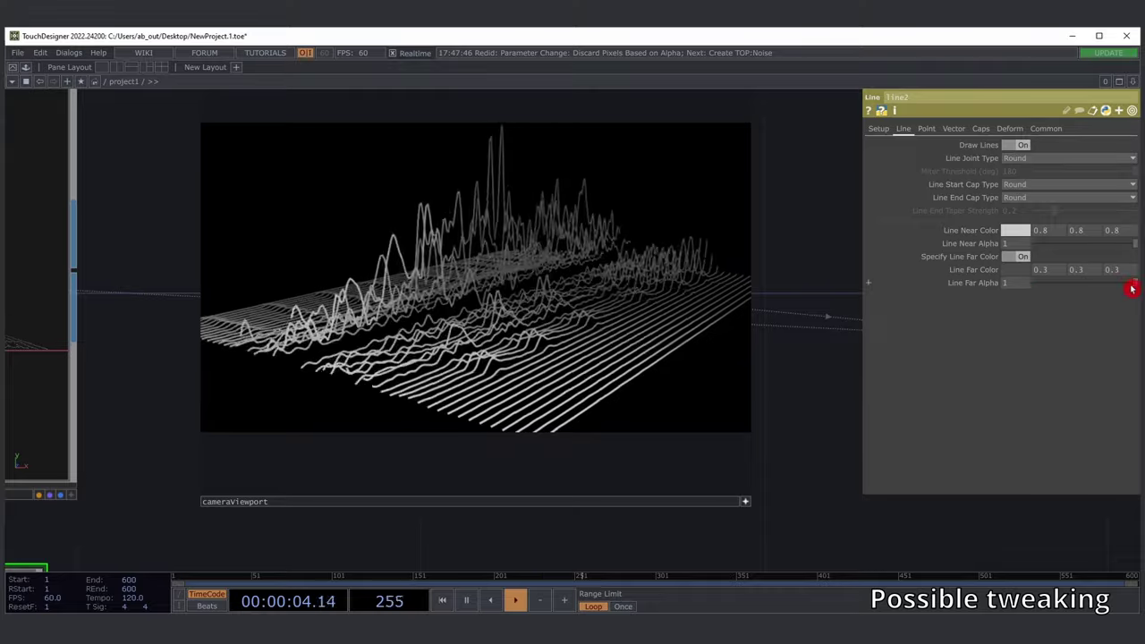
left_click_drag(1131, 288, 985, 292)
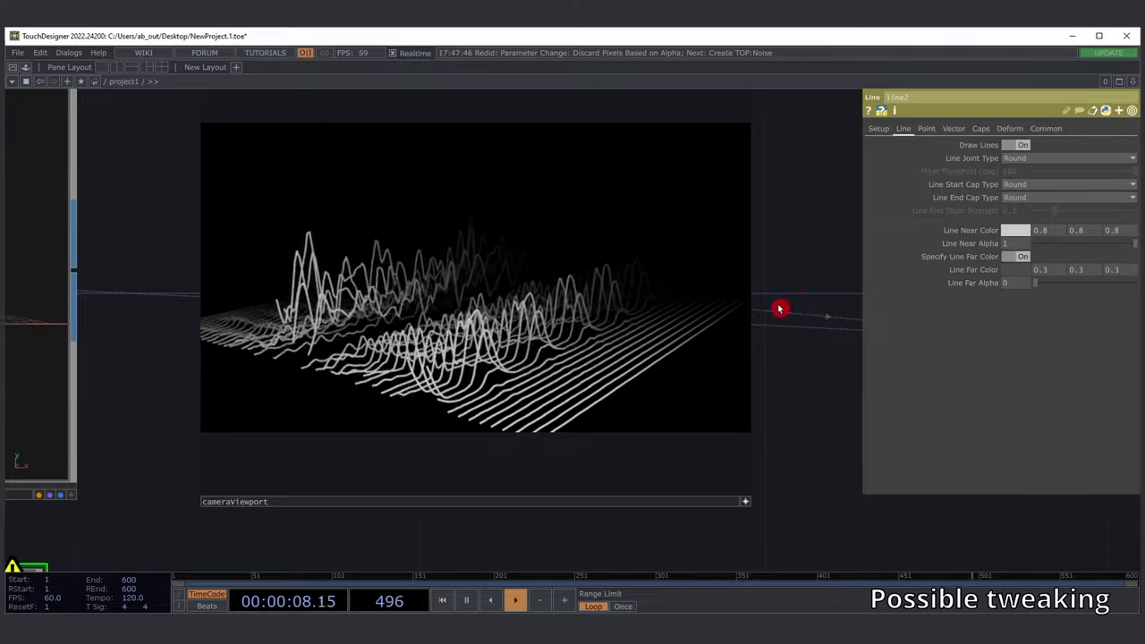
- Turn off Reverse Interval on stretch1 and examine the wave's travel direction in the camera view
scroll(760, 286, "down", 5)
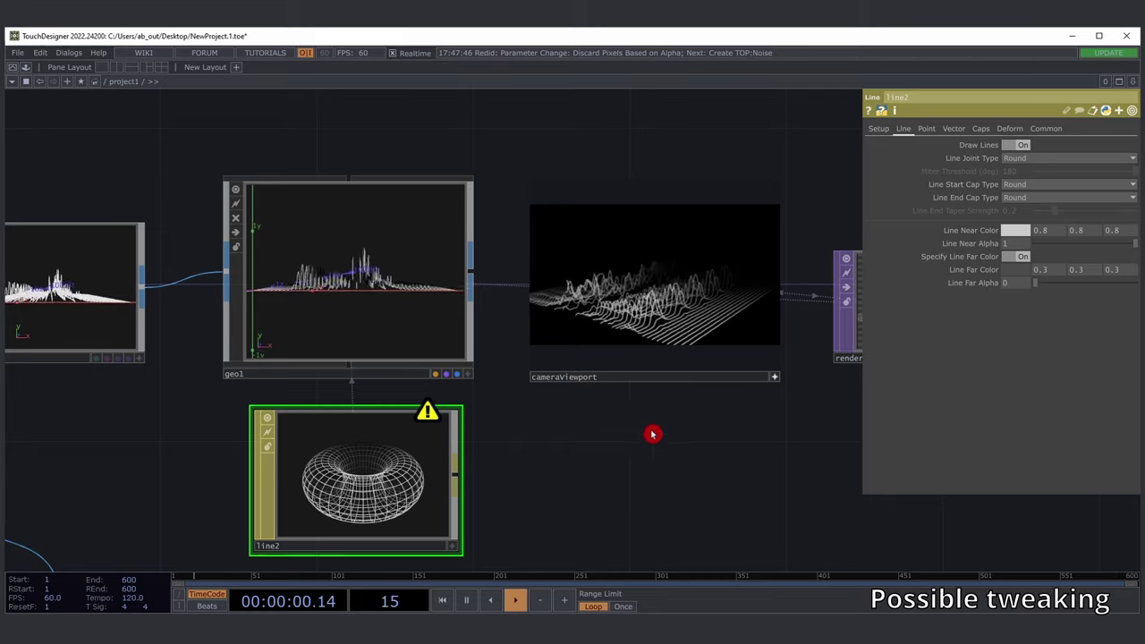
scroll(652, 434, "down", 10)
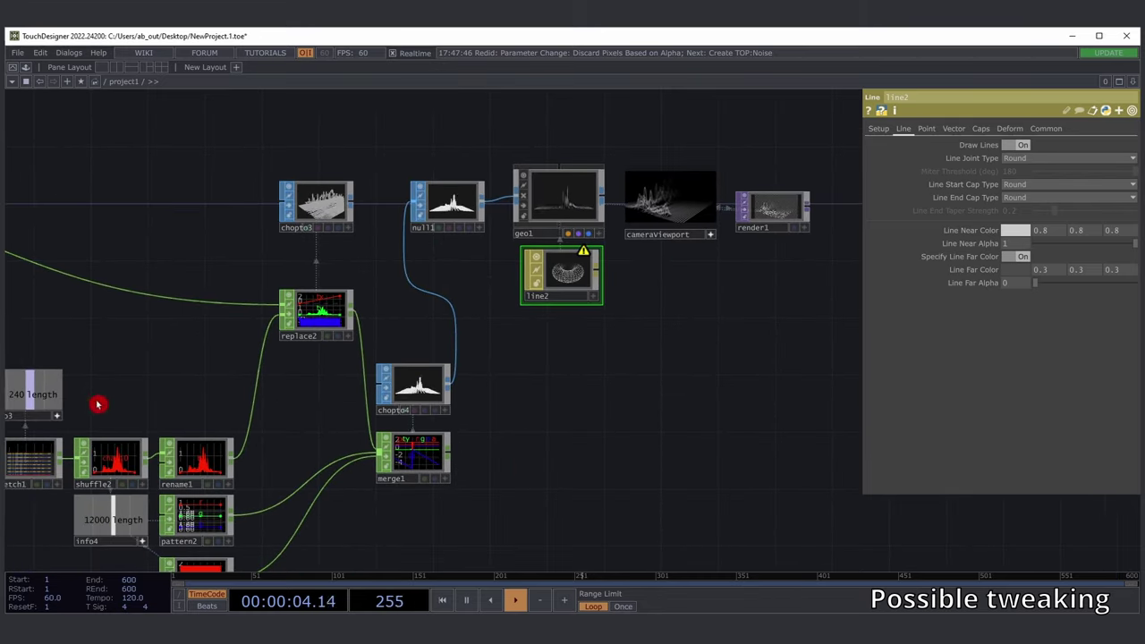
left_click_drag(99, 404, 247, 391)
left_click(188, 446)
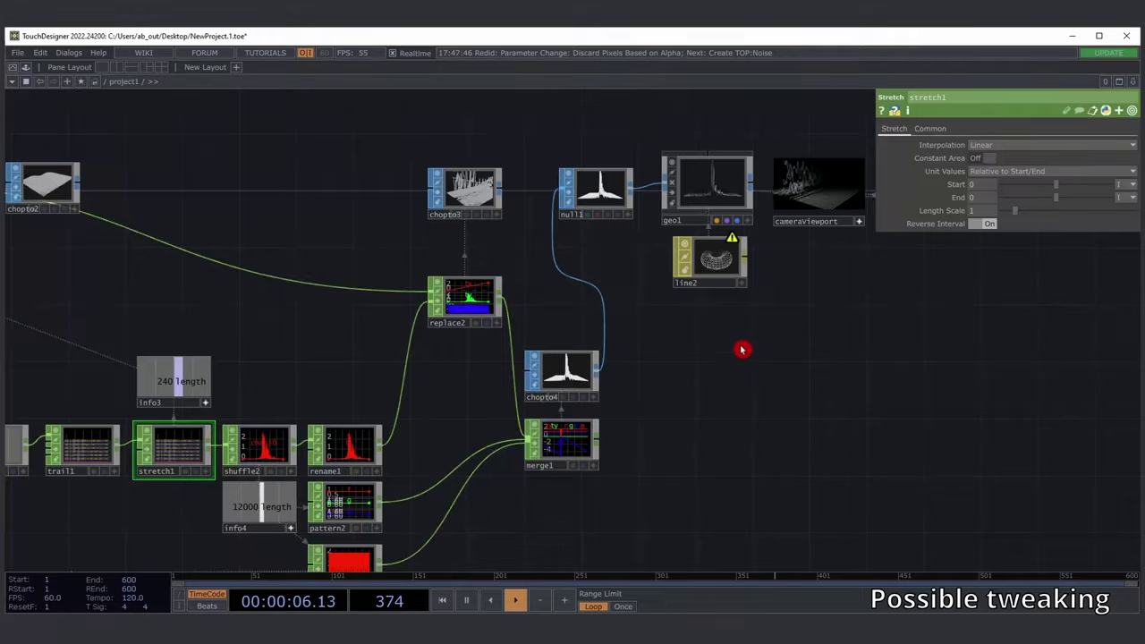
left_click_drag(965, 263, 842, 267)
scroll(741, 206, "up", 8)
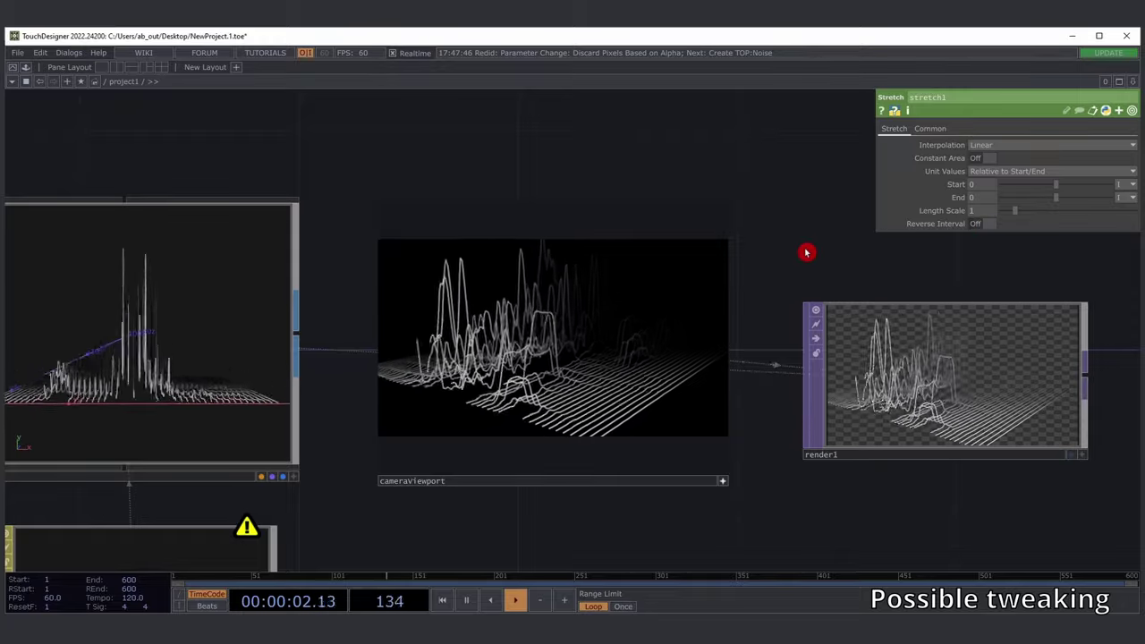
left_click_drag(767, 249, 717, 220)
middle_click_drag(728, 299, 798, 302)
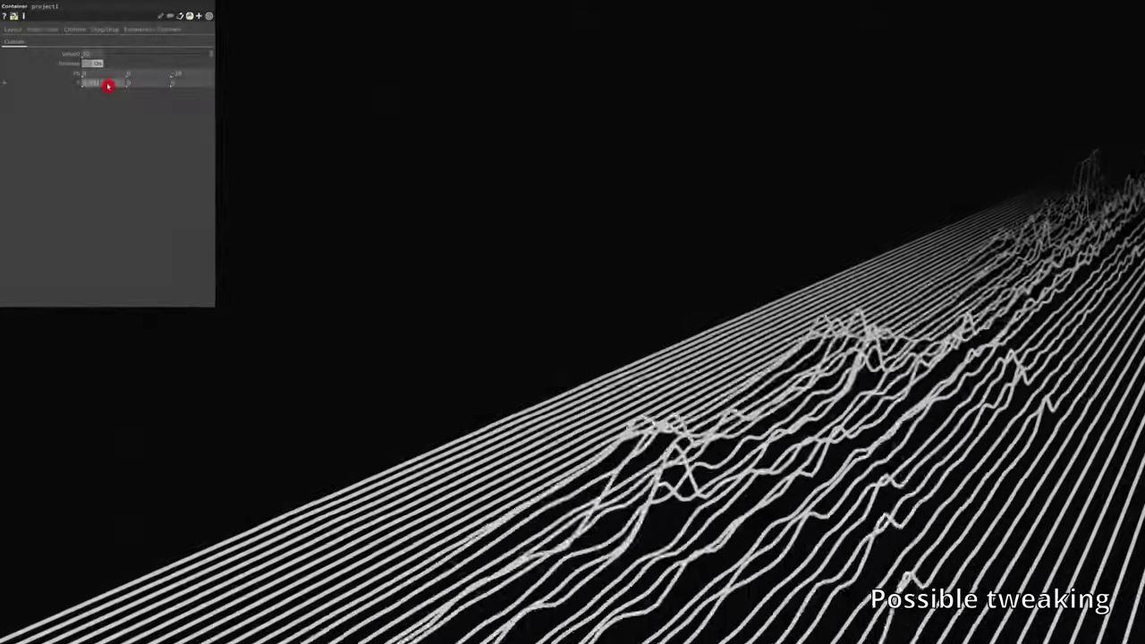
- Adjust the first T value in project1's custom parameters in 0.001 increments to vary the spacing between the lines
middle_click_drag(108, 87, 108, 70)
left_click_drag(107, 71, 106, 69)
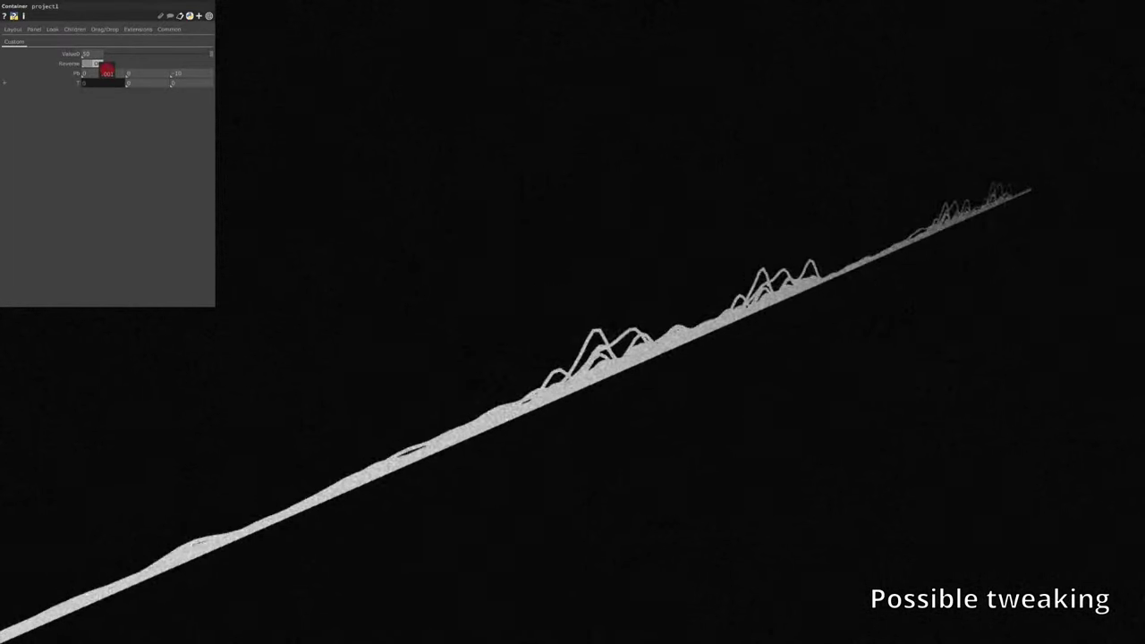
middle_click_drag(106, 70, 101, 70)
left_click_drag(107, 71, 106, 67)
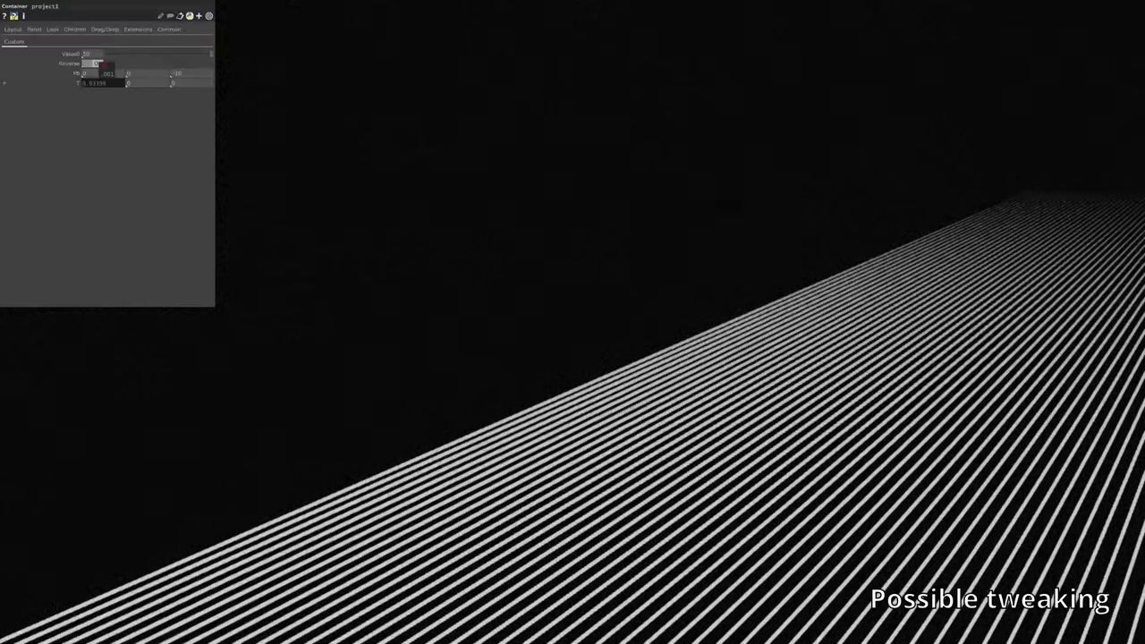